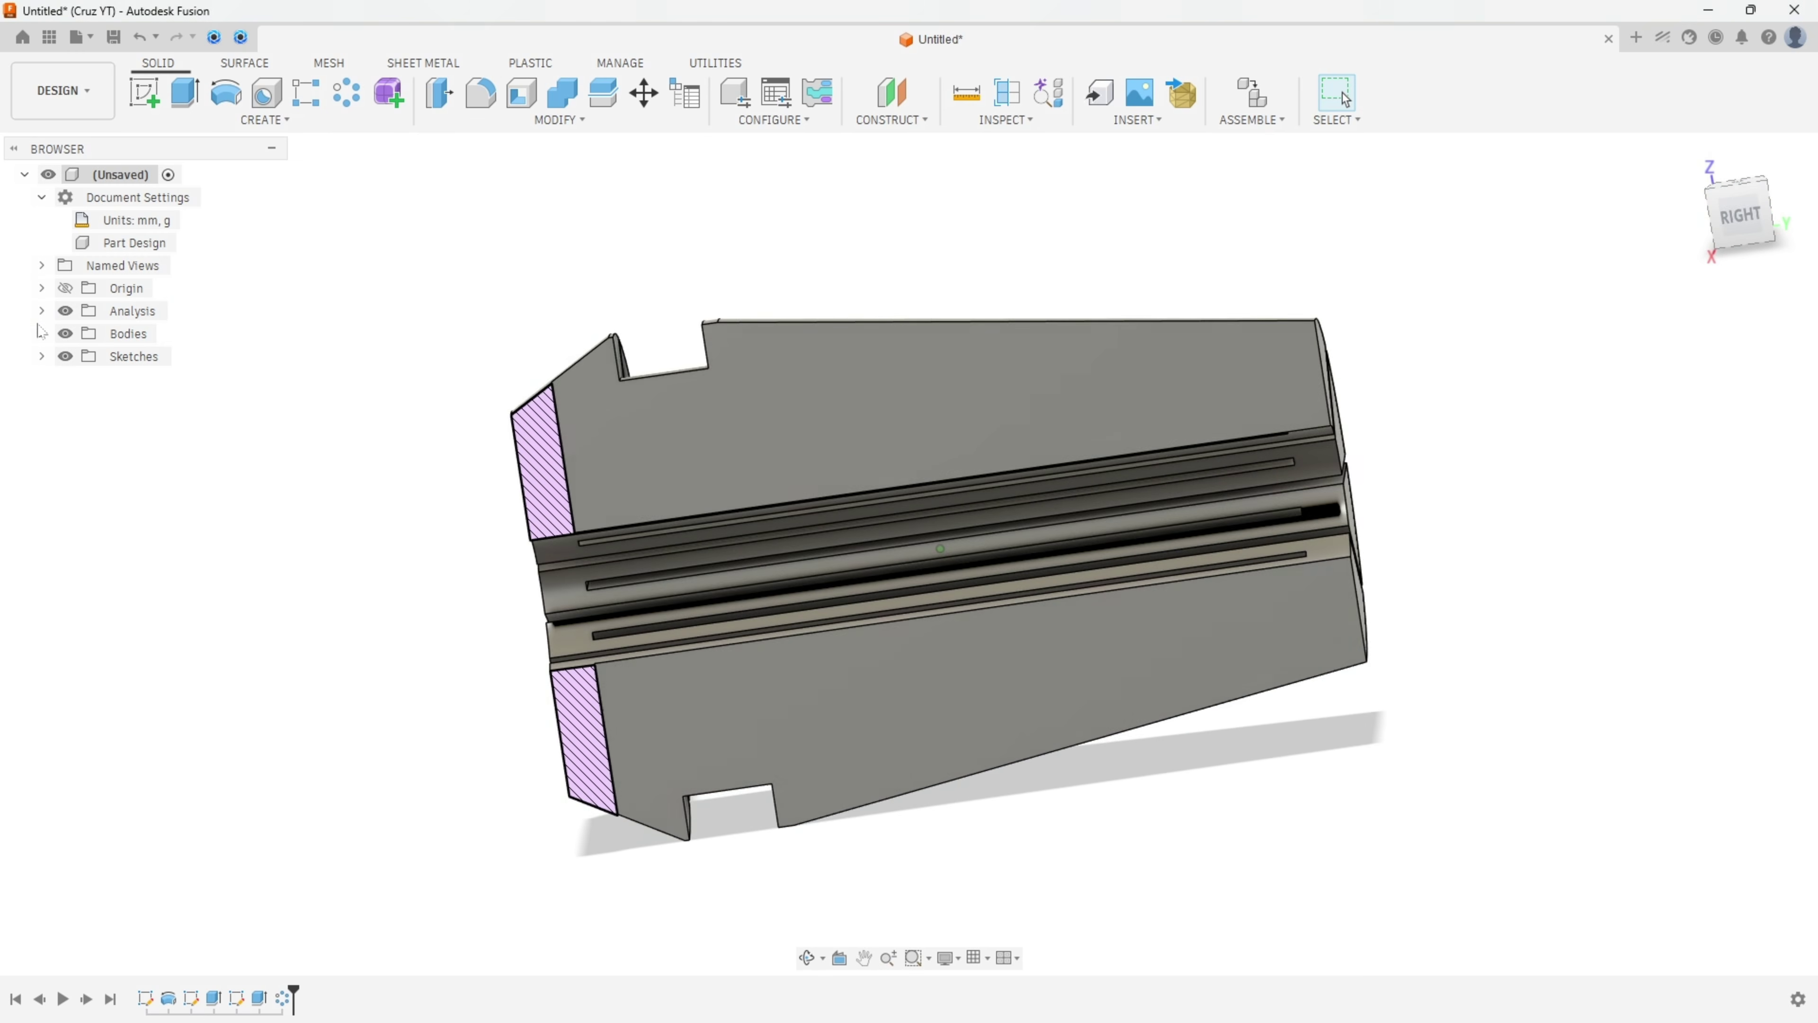
# Hide the section analysis and return the collet model to the home view.
pyautogui.click(64, 310)
pyautogui.click(1684, 159)
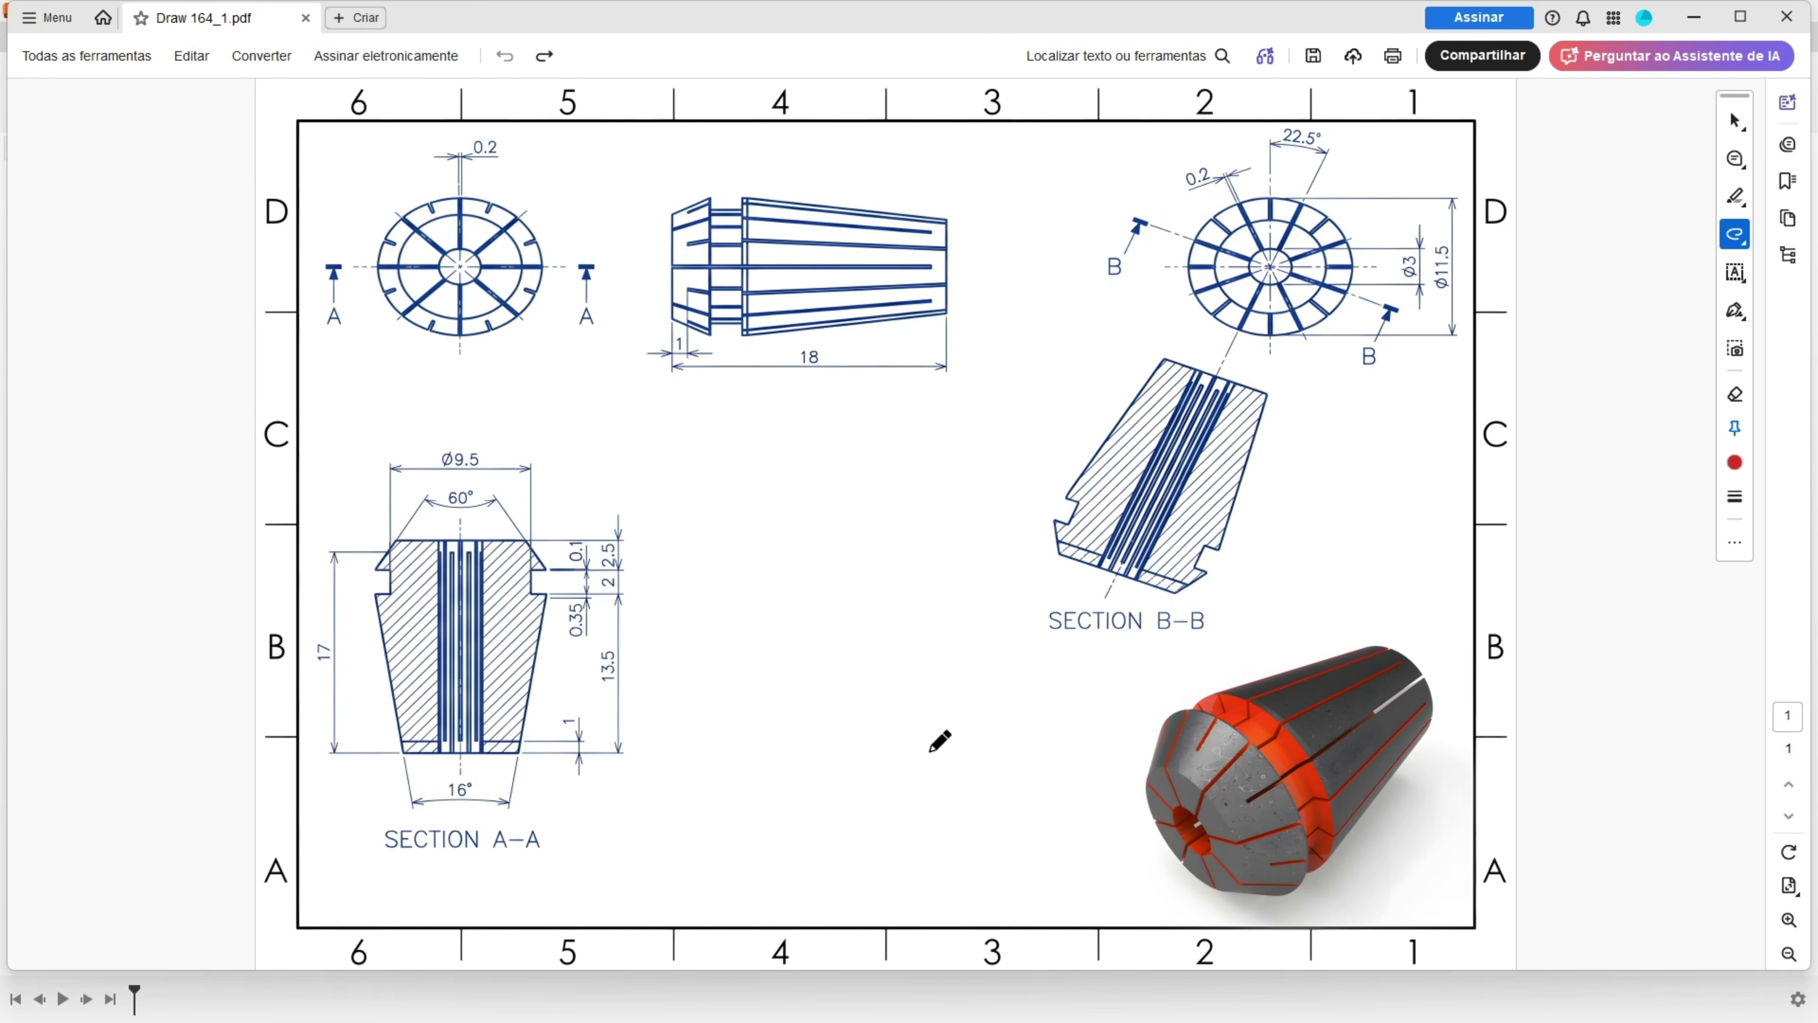
# Switch to Draw 164_1.pdf and sketch red arrows pointing at the 3D render, the side view and Section A-A.
pyautogui.moveTo(961, 746)
pyautogui.mouseDown()
pyautogui.moveTo(1093, 750)
pyautogui.moveTo(1089, 769)
pyautogui.mouseUp()
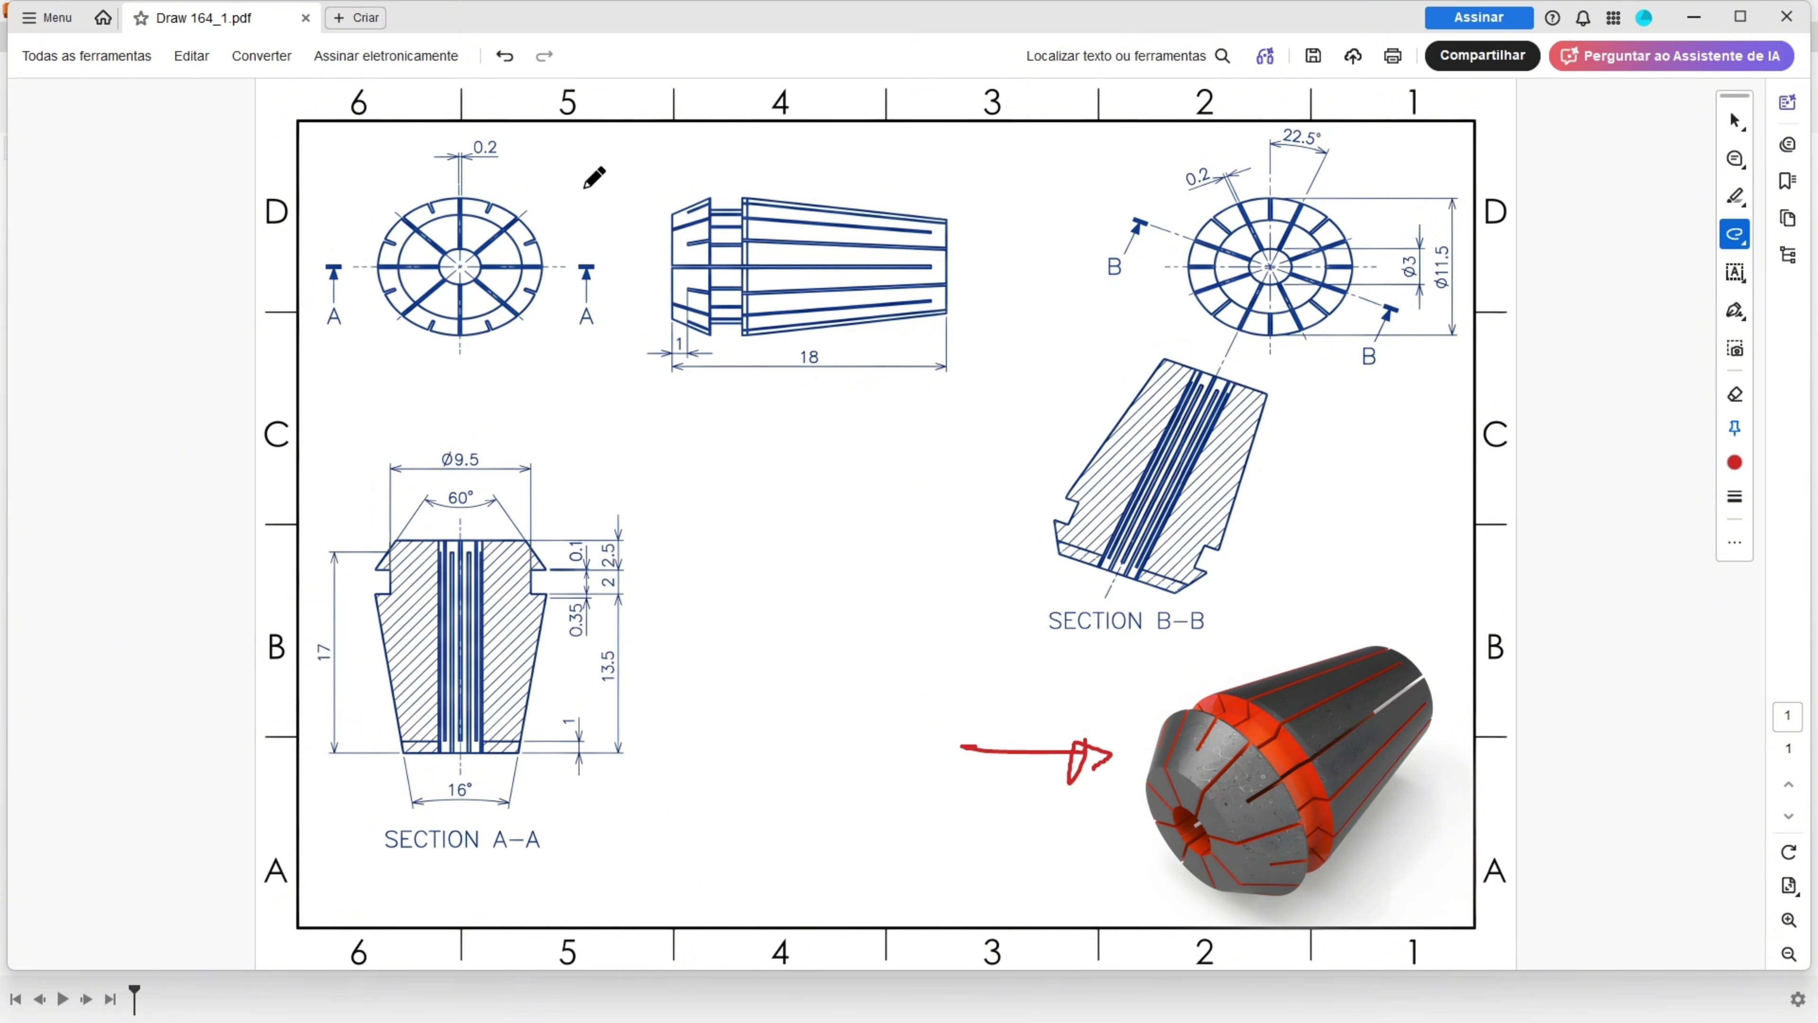
pyautogui.moveTo(593, 200); pyautogui.dragTo(627, 224)
pyautogui.moveTo(503, 393); pyautogui.dragTo(503, 441)
# Trace the side view's centre axis in red and box its overall length dimension of 18.
pyautogui.keyDown('ctrl'); pyautogui.scroll(2, 671, 247); pyautogui.keyUp('ctrl')
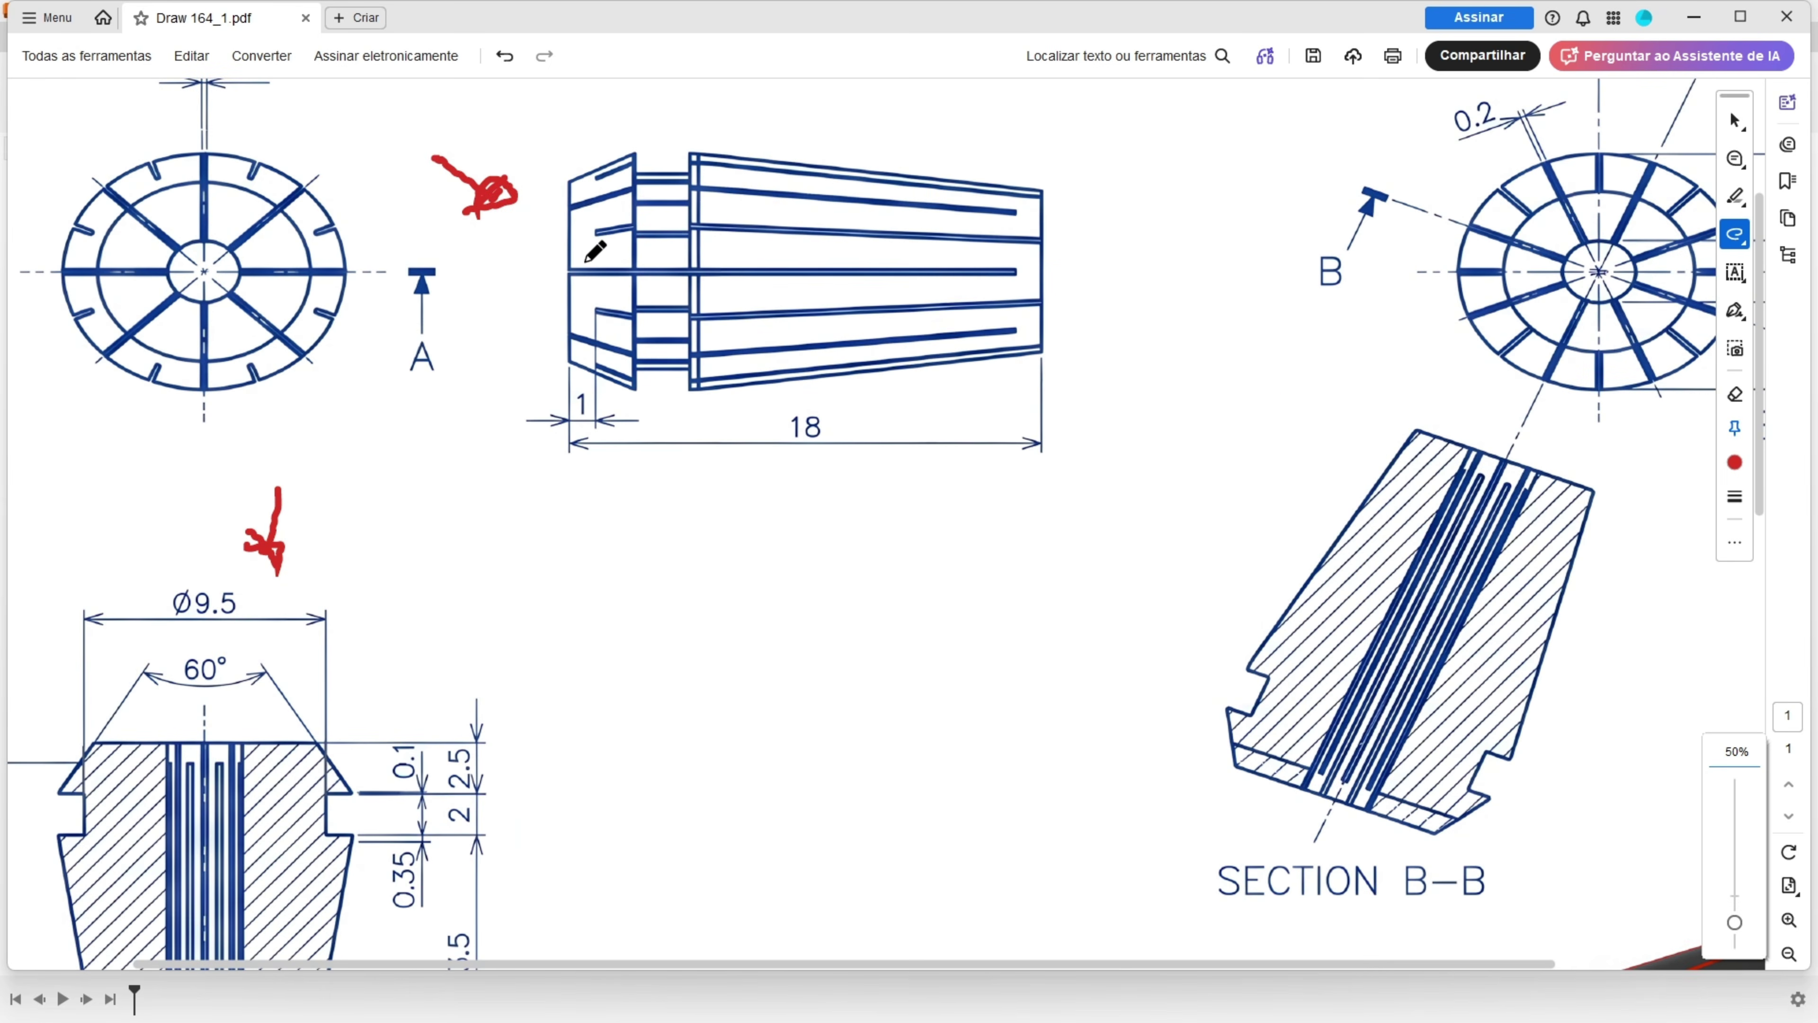
pyautogui.keyDown('ctrl'); pyautogui.scroll(1, 586, 261); pyautogui.keyUp('ctrl')
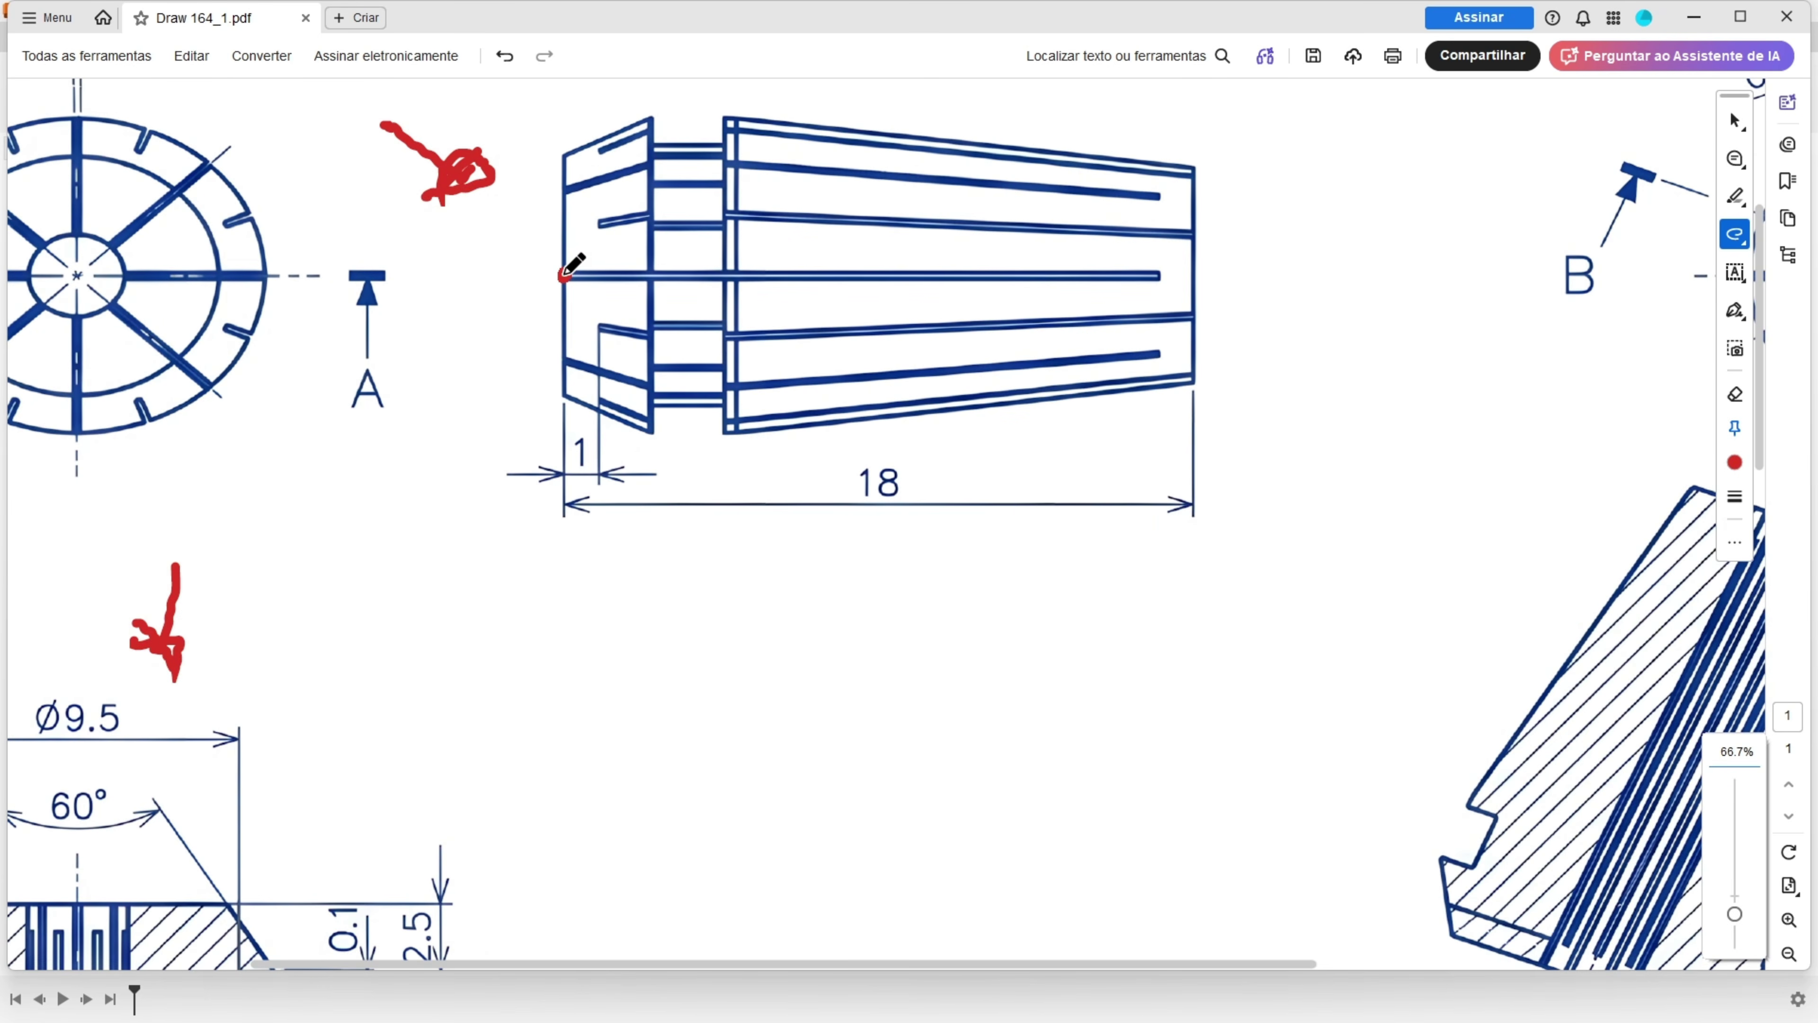
pyautogui.moveTo(562, 276); pyautogui.dragTo(1184, 286)
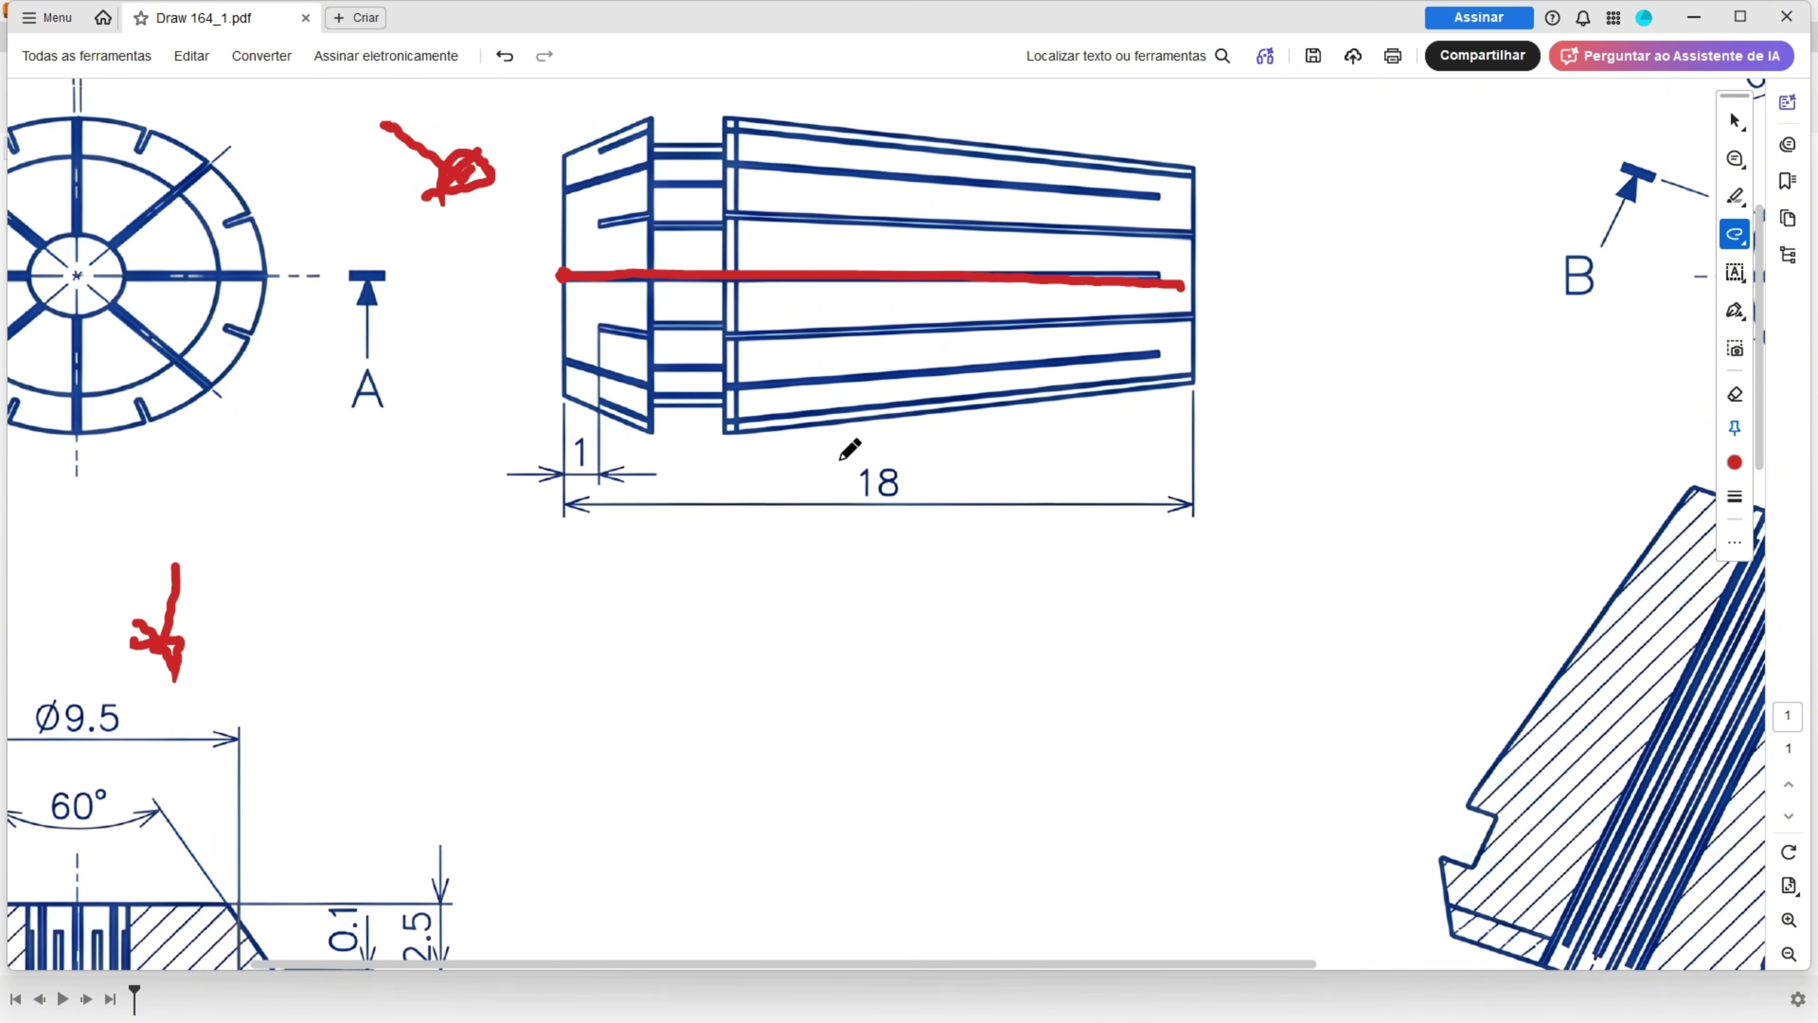
pyautogui.moveTo(841, 459)
pyautogui.mouseDown()
pyautogui.moveTo(843, 512)
pyautogui.moveTo(938, 462)
pyautogui.moveTo(839, 462)
pyautogui.mouseUp()
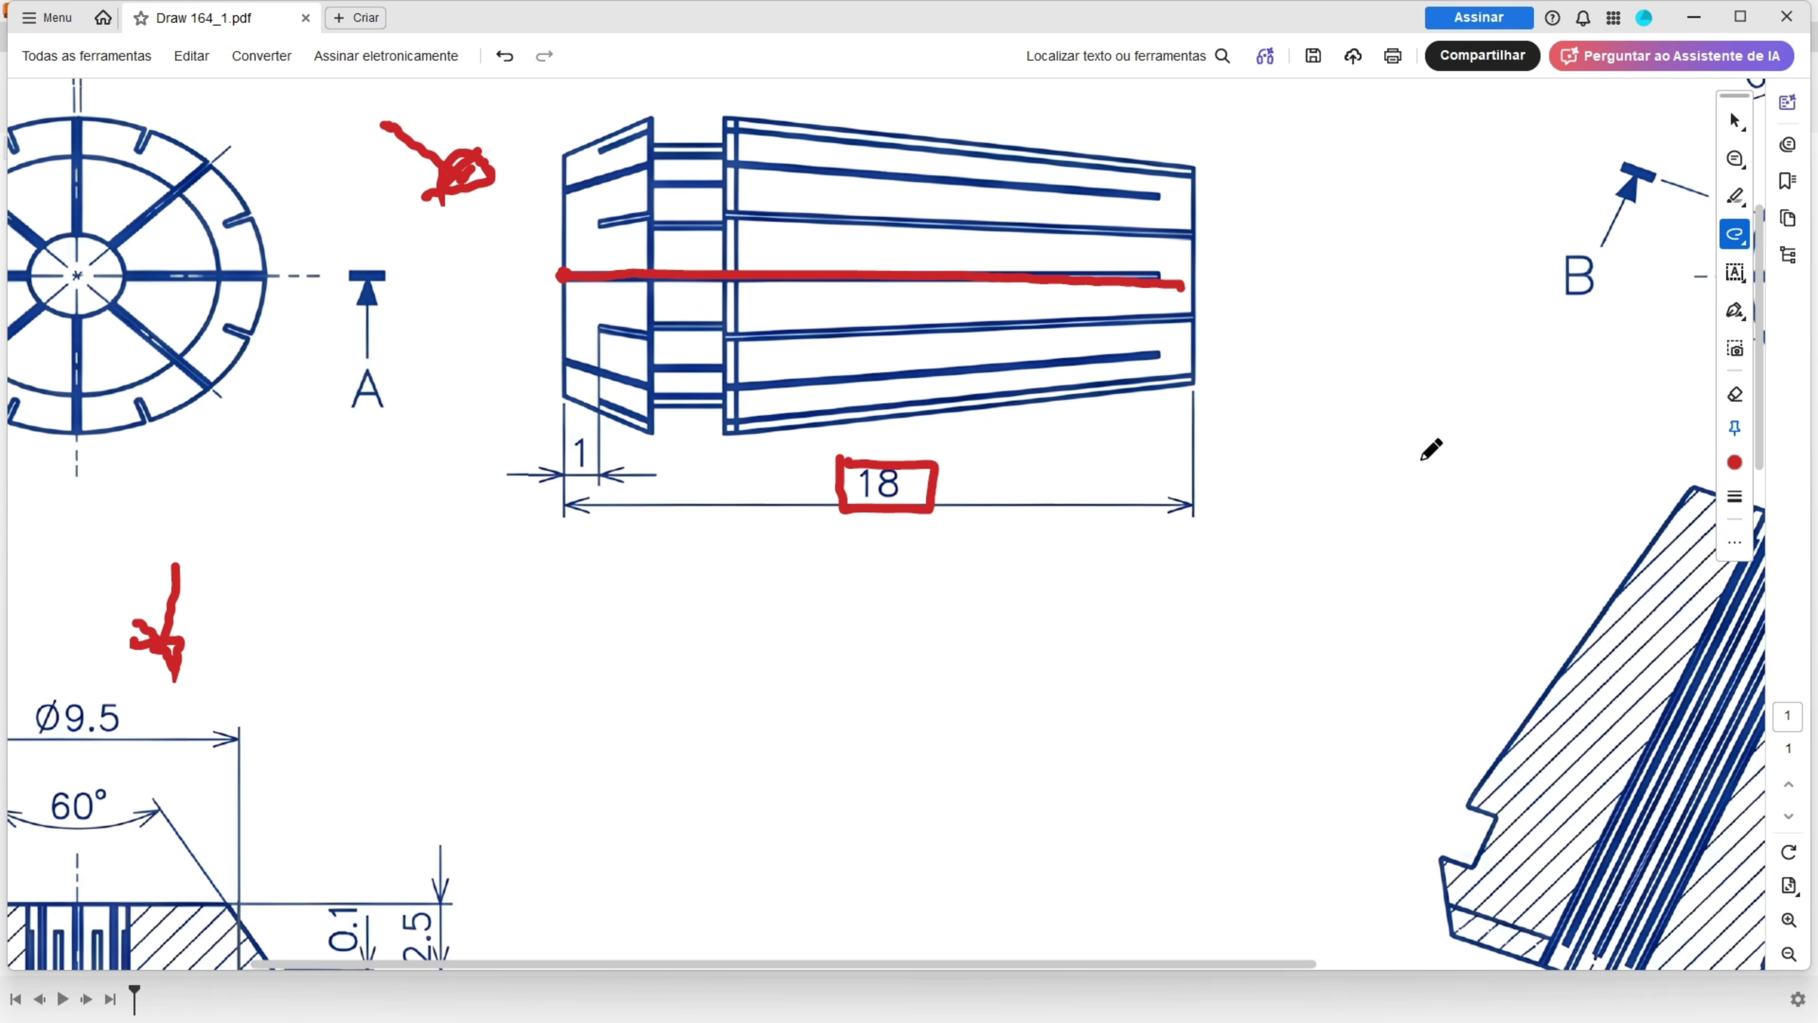
# Circle the centre bore in the Section B-B end view and mark the bore's edge along the side view in red.
pyautogui.moveTo(1125, 960); pyautogui.dragTo(1288, 953)
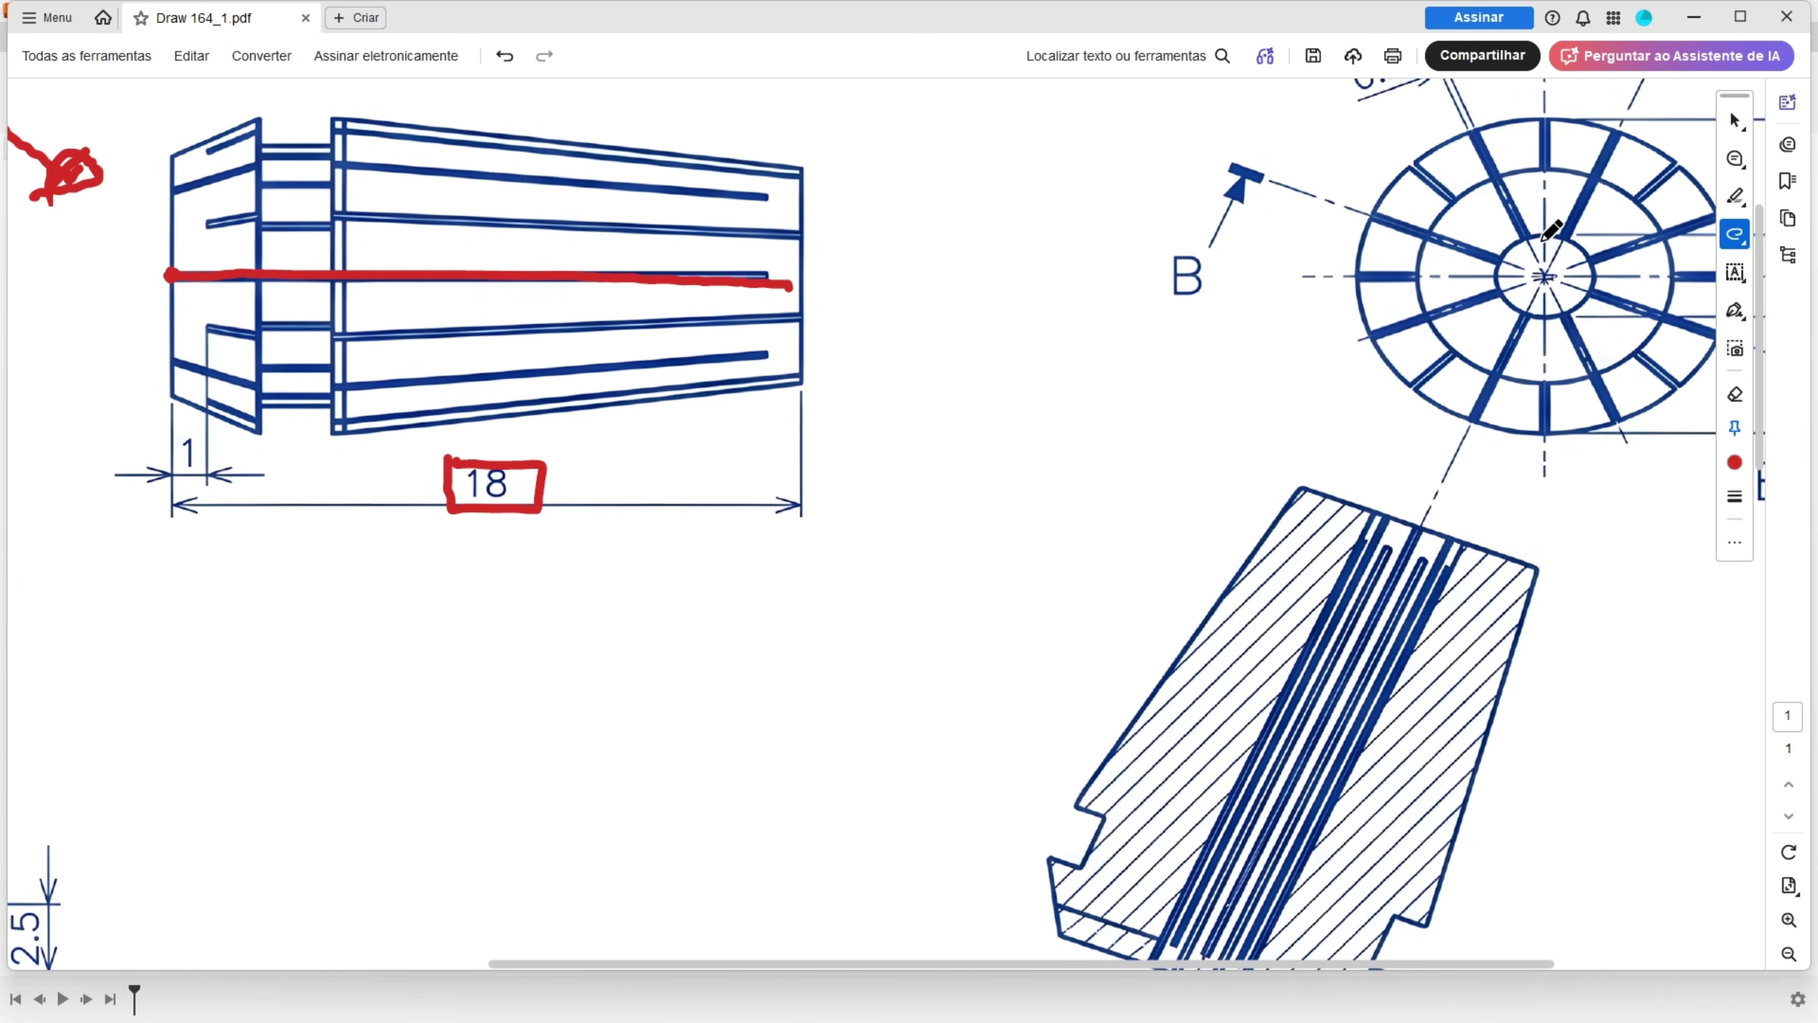
pyautogui.moveTo(1545, 236)
pyautogui.mouseDown()
pyautogui.moveTo(1498, 283)
pyautogui.moveTo(1564, 313)
pyautogui.moveTo(1591, 250)
pyautogui.moveTo(1537, 232)
pyautogui.mouseUp()
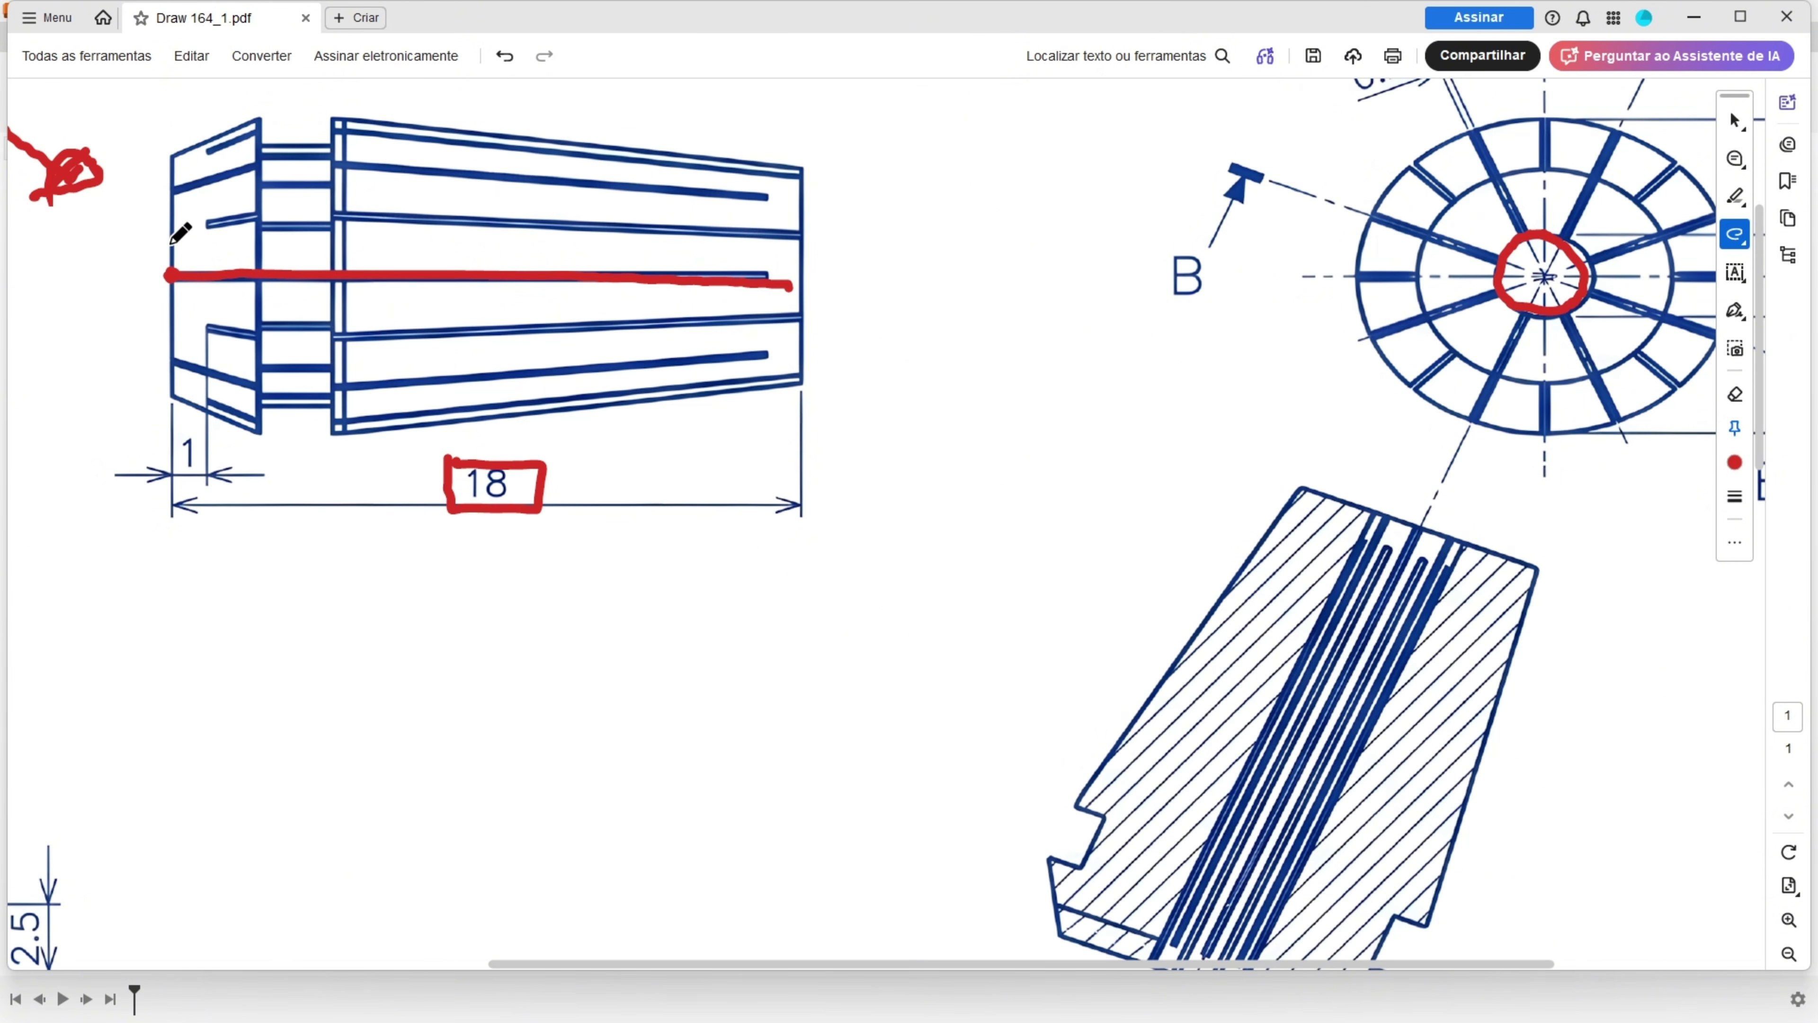
pyautogui.moveTo(171, 243)
pyautogui.mouseDown()
pyautogui.moveTo(797, 247)
pyautogui.moveTo(804, 283)
pyautogui.mouseUp()
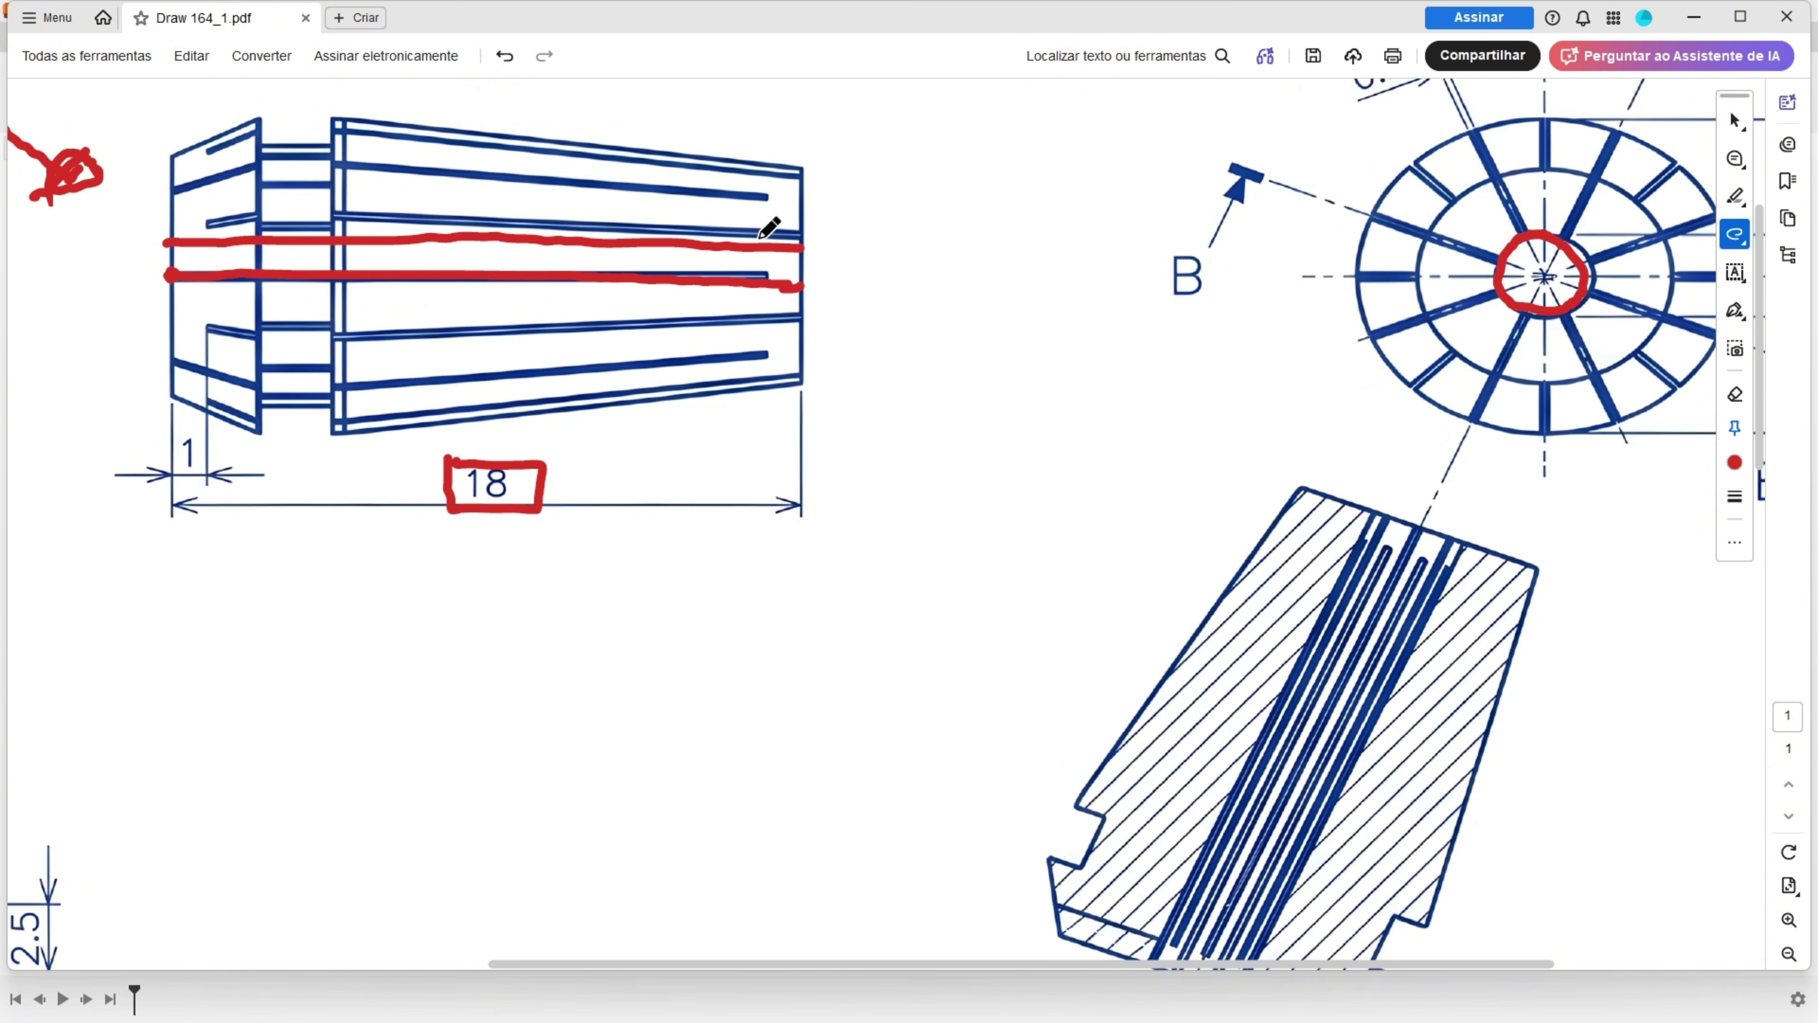
pyautogui.moveTo(756, 249)
pyautogui.mouseDown()
pyautogui.moveTo(759, 233)
pyautogui.moveTo(733, 280)
pyautogui.mouseUp()
# Box the bore's Ø3 dimension in red beside the Section B-B end view.
pyautogui.moveTo(1226, 974)
pyautogui.mouseDown()
pyautogui.moveTo(1339, 962)
pyautogui.moveTo(1454, 770)
pyautogui.mouseUp()
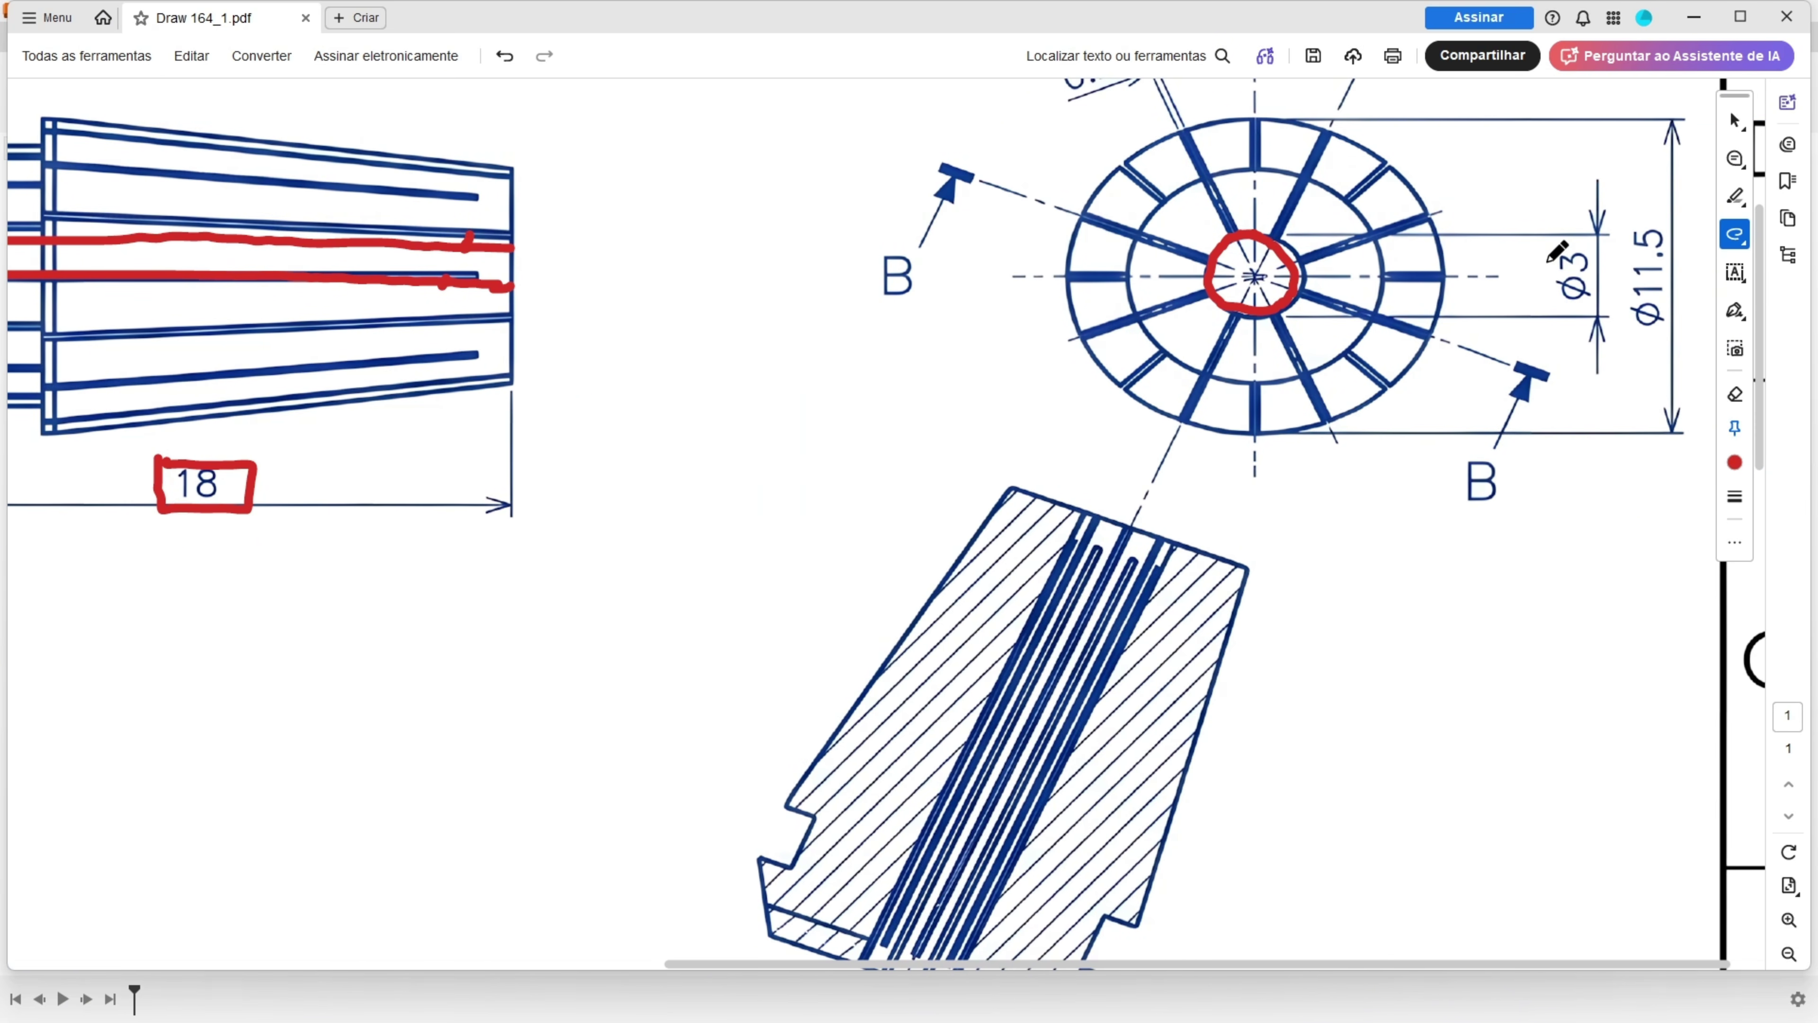
pyautogui.moveTo(1550, 297)
pyautogui.mouseDown()
pyautogui.moveTo(1611, 316)
pyautogui.moveTo(1607, 233)
pyautogui.moveTo(1528, 239)
pyautogui.mouseUp()
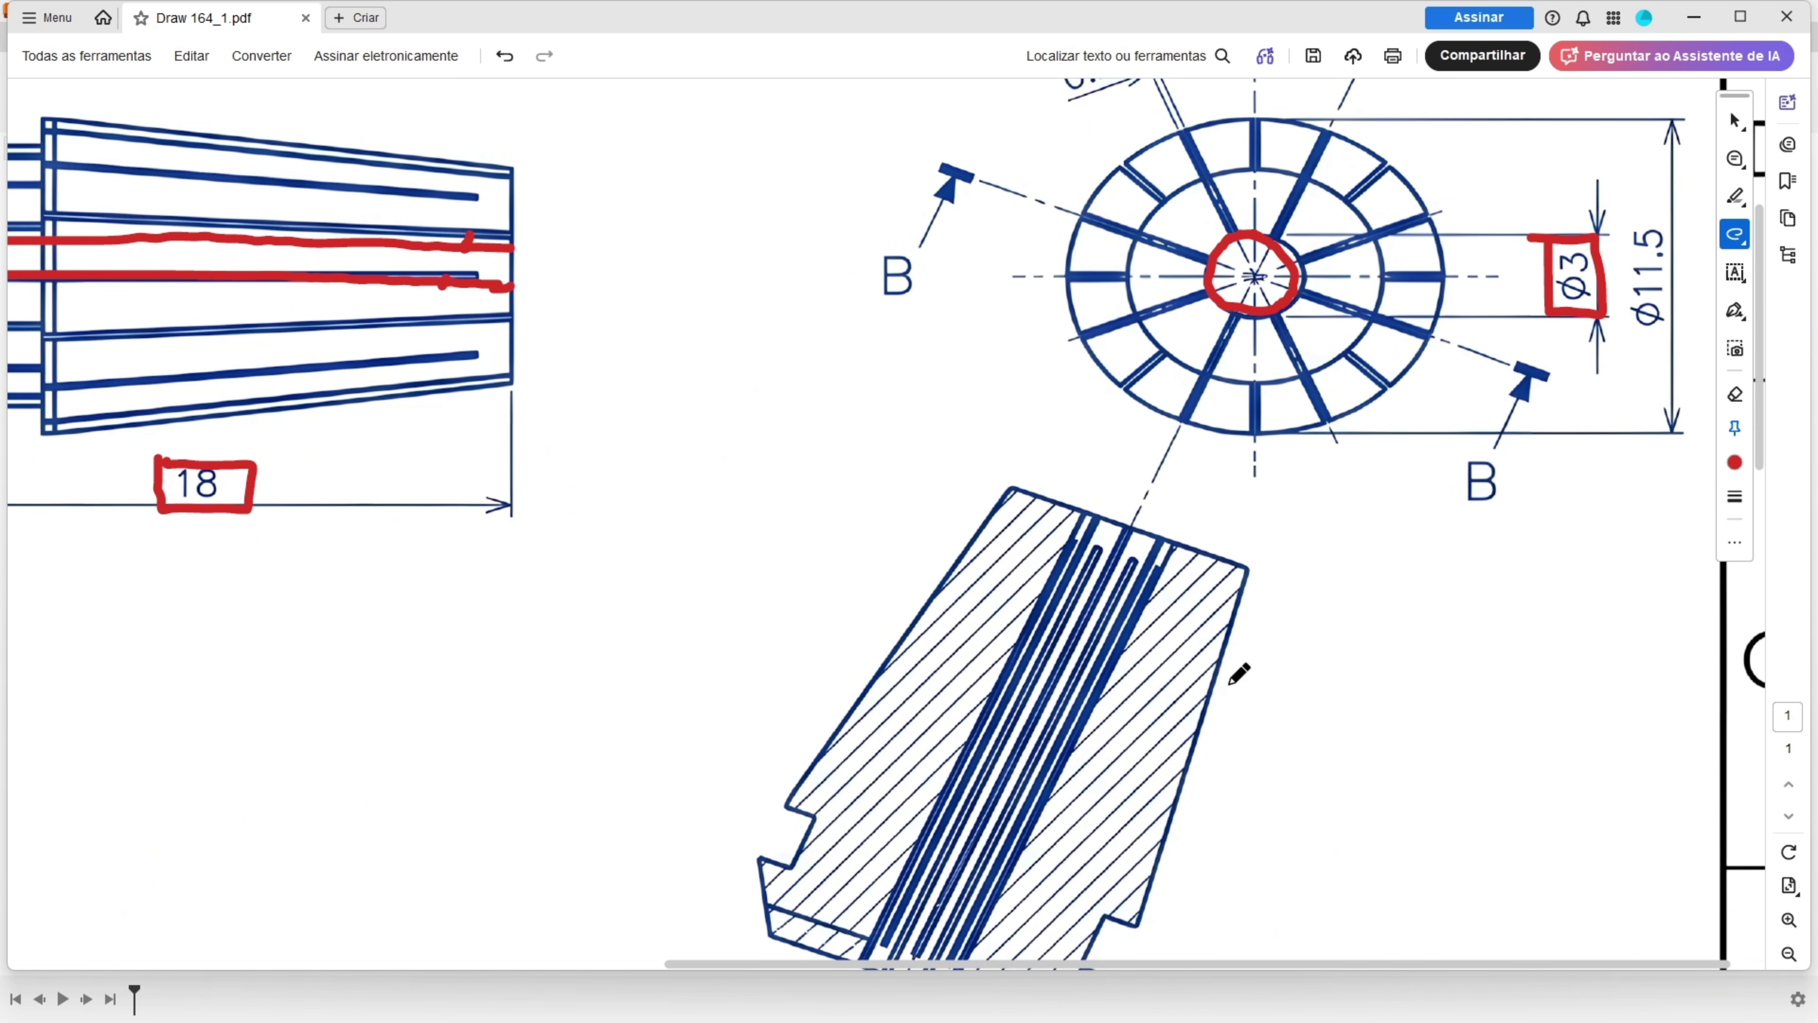
pyautogui.moveTo(1160, 973)
pyautogui.mouseDown()
pyautogui.moveTo(856, 946)
pyautogui.moveTo(601, 865)
pyautogui.mouseUp()
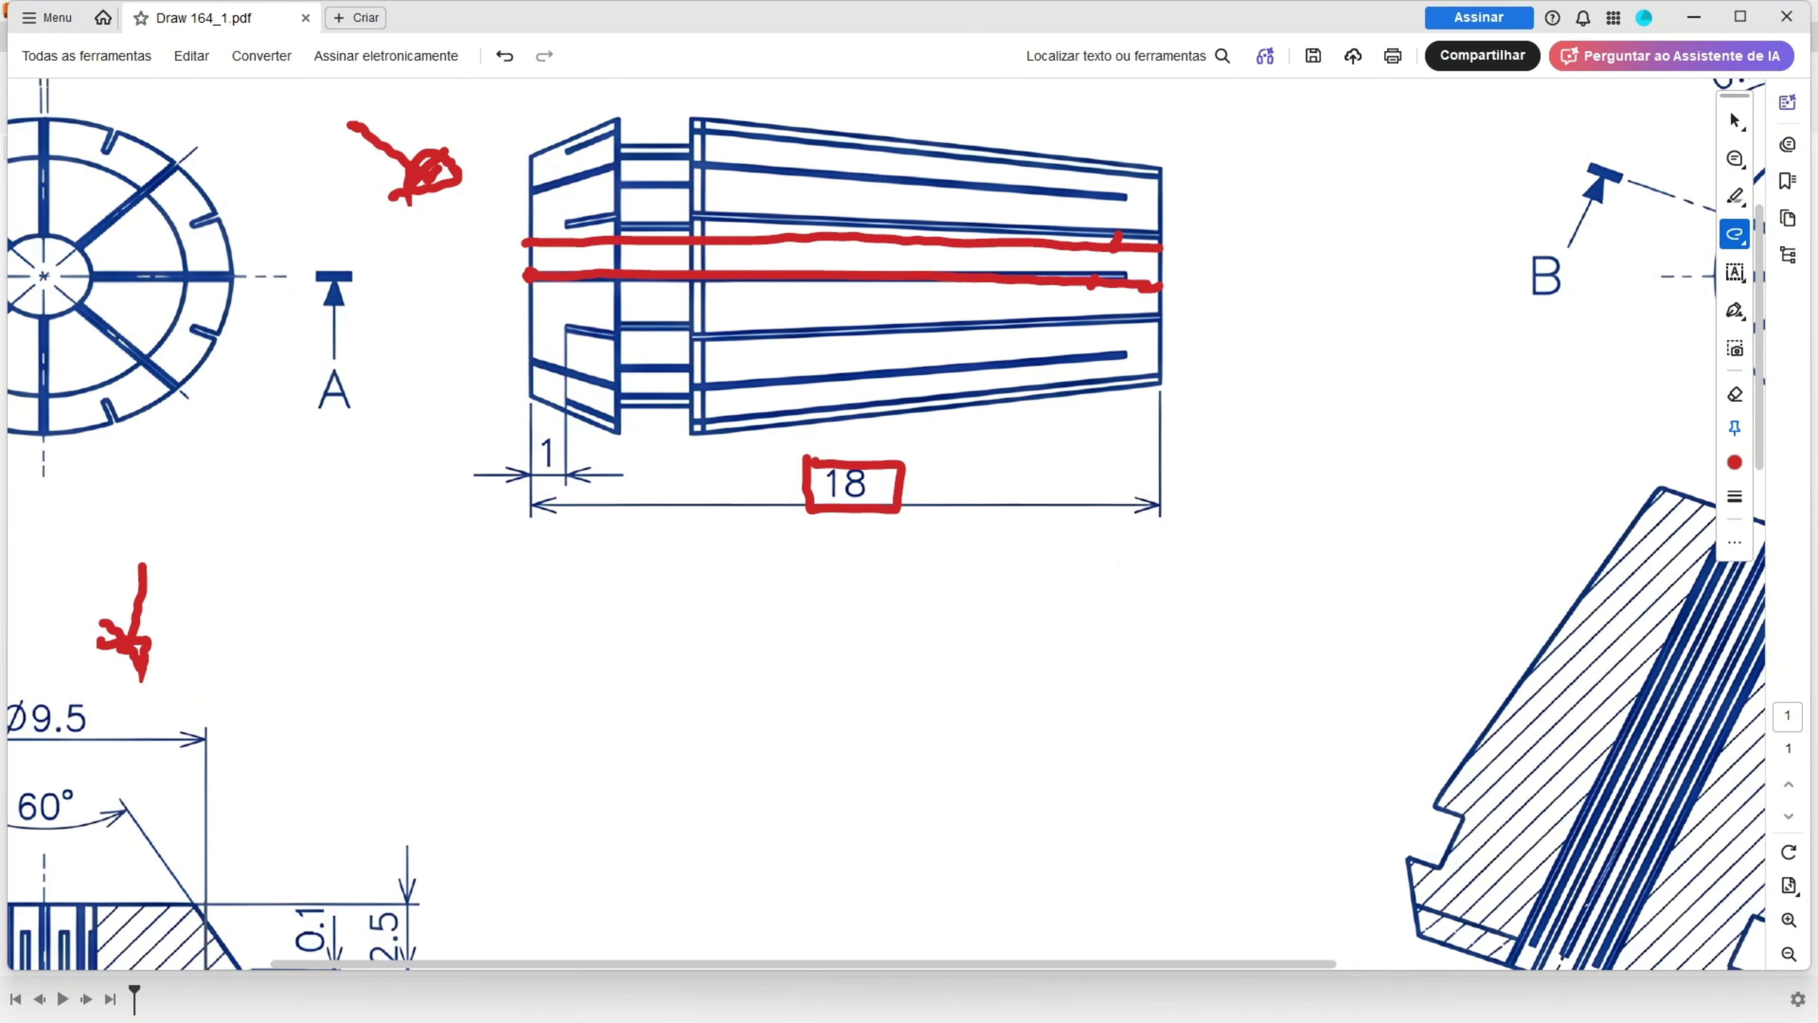
# Switch to Autodesk Fusion and start a new sketch on the YZ plane, facing the right view.
pyautogui.hotkey('alt', 'Tab')
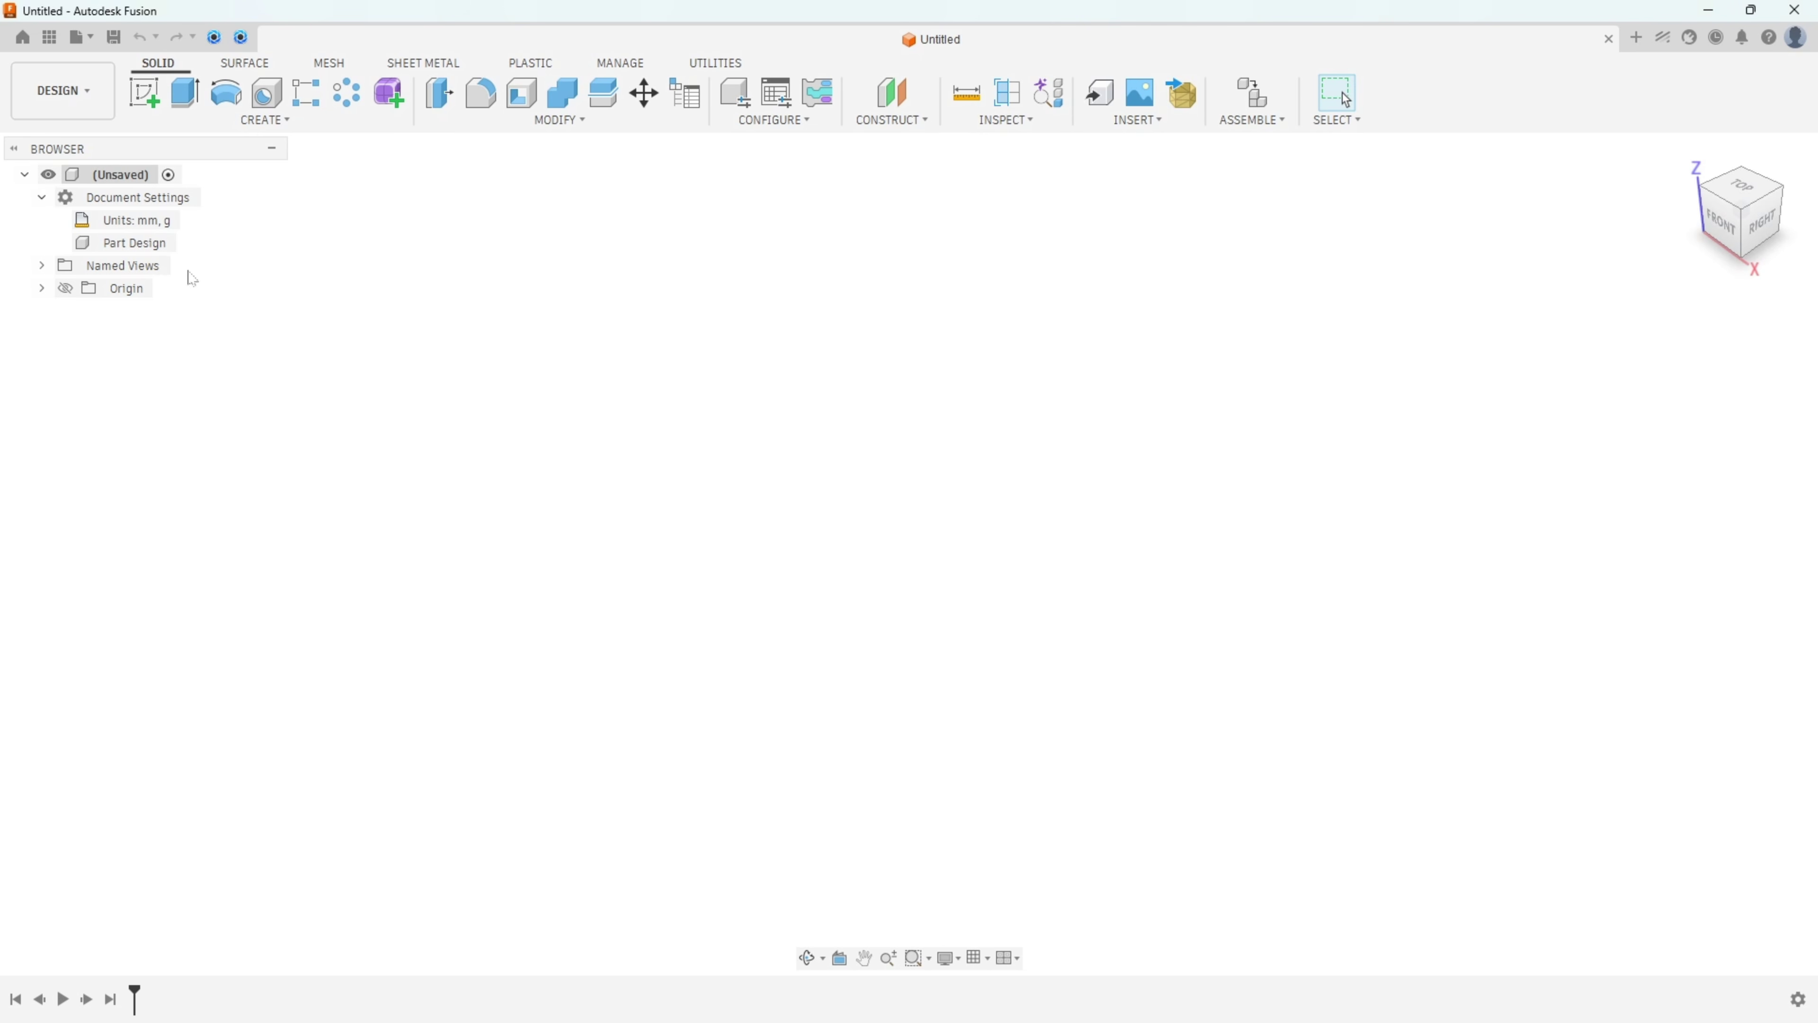
pyautogui.click(144, 92)
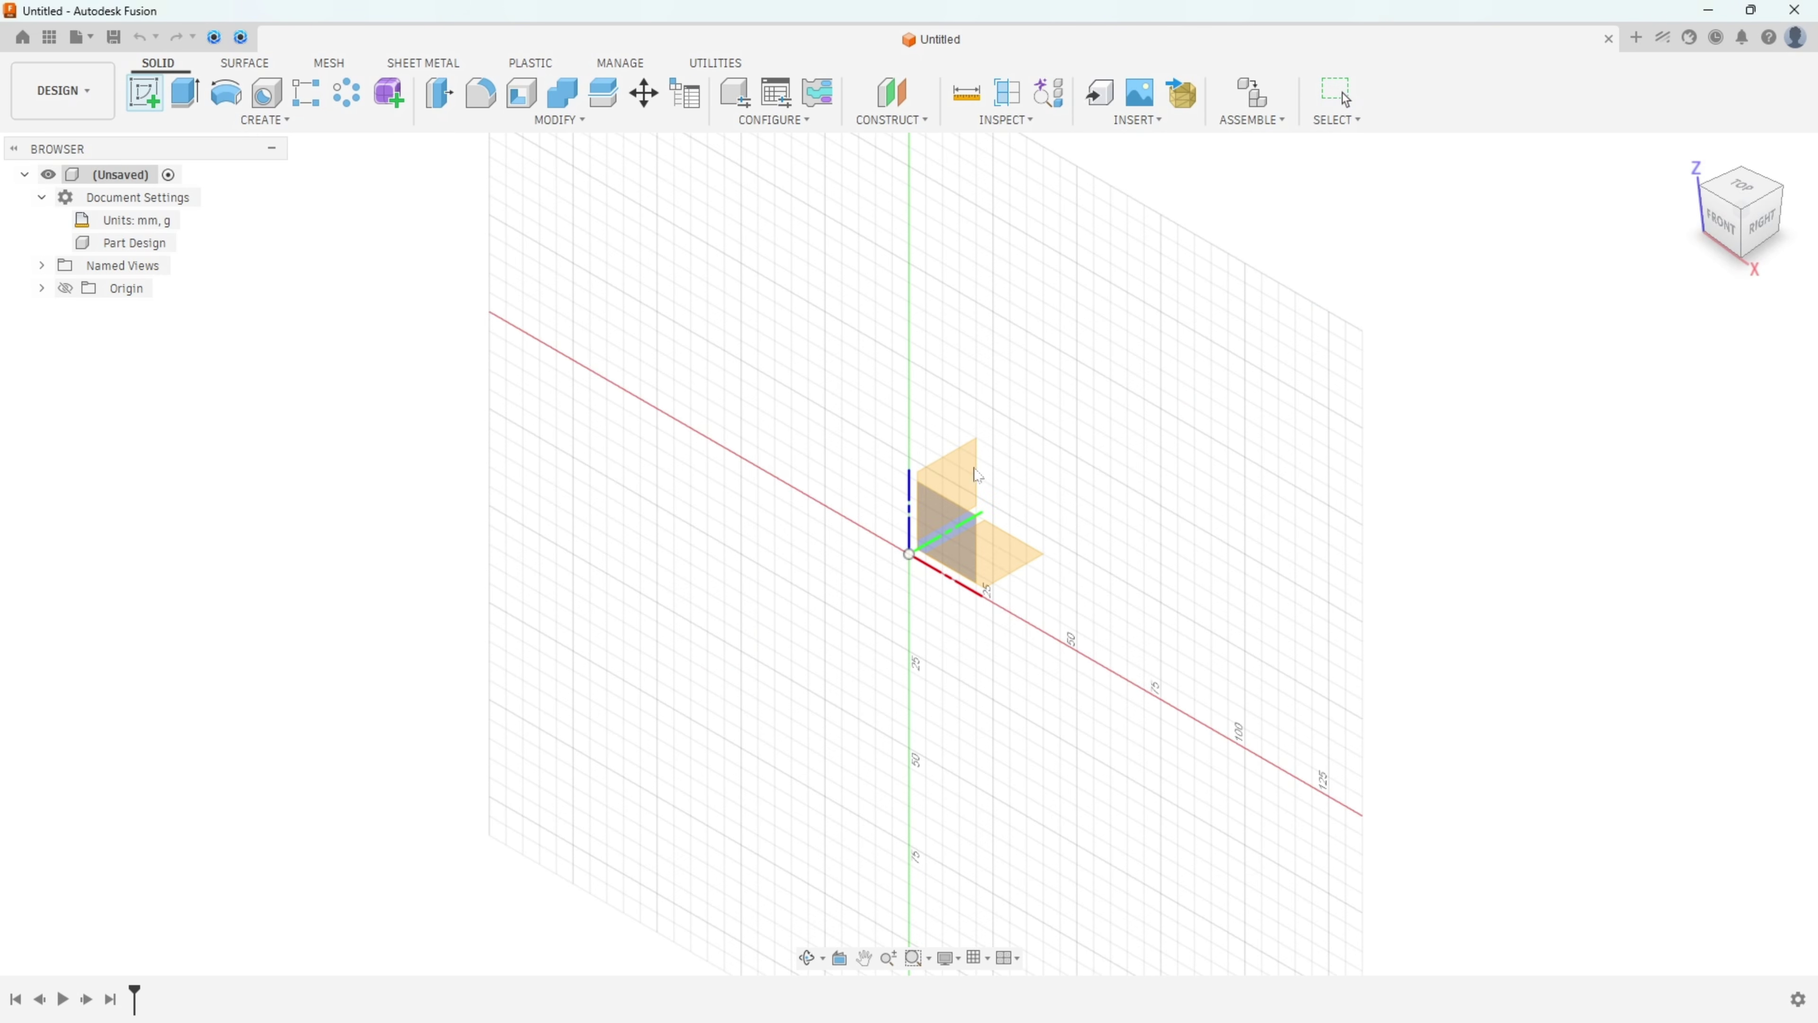
pyautogui.click(961, 478)
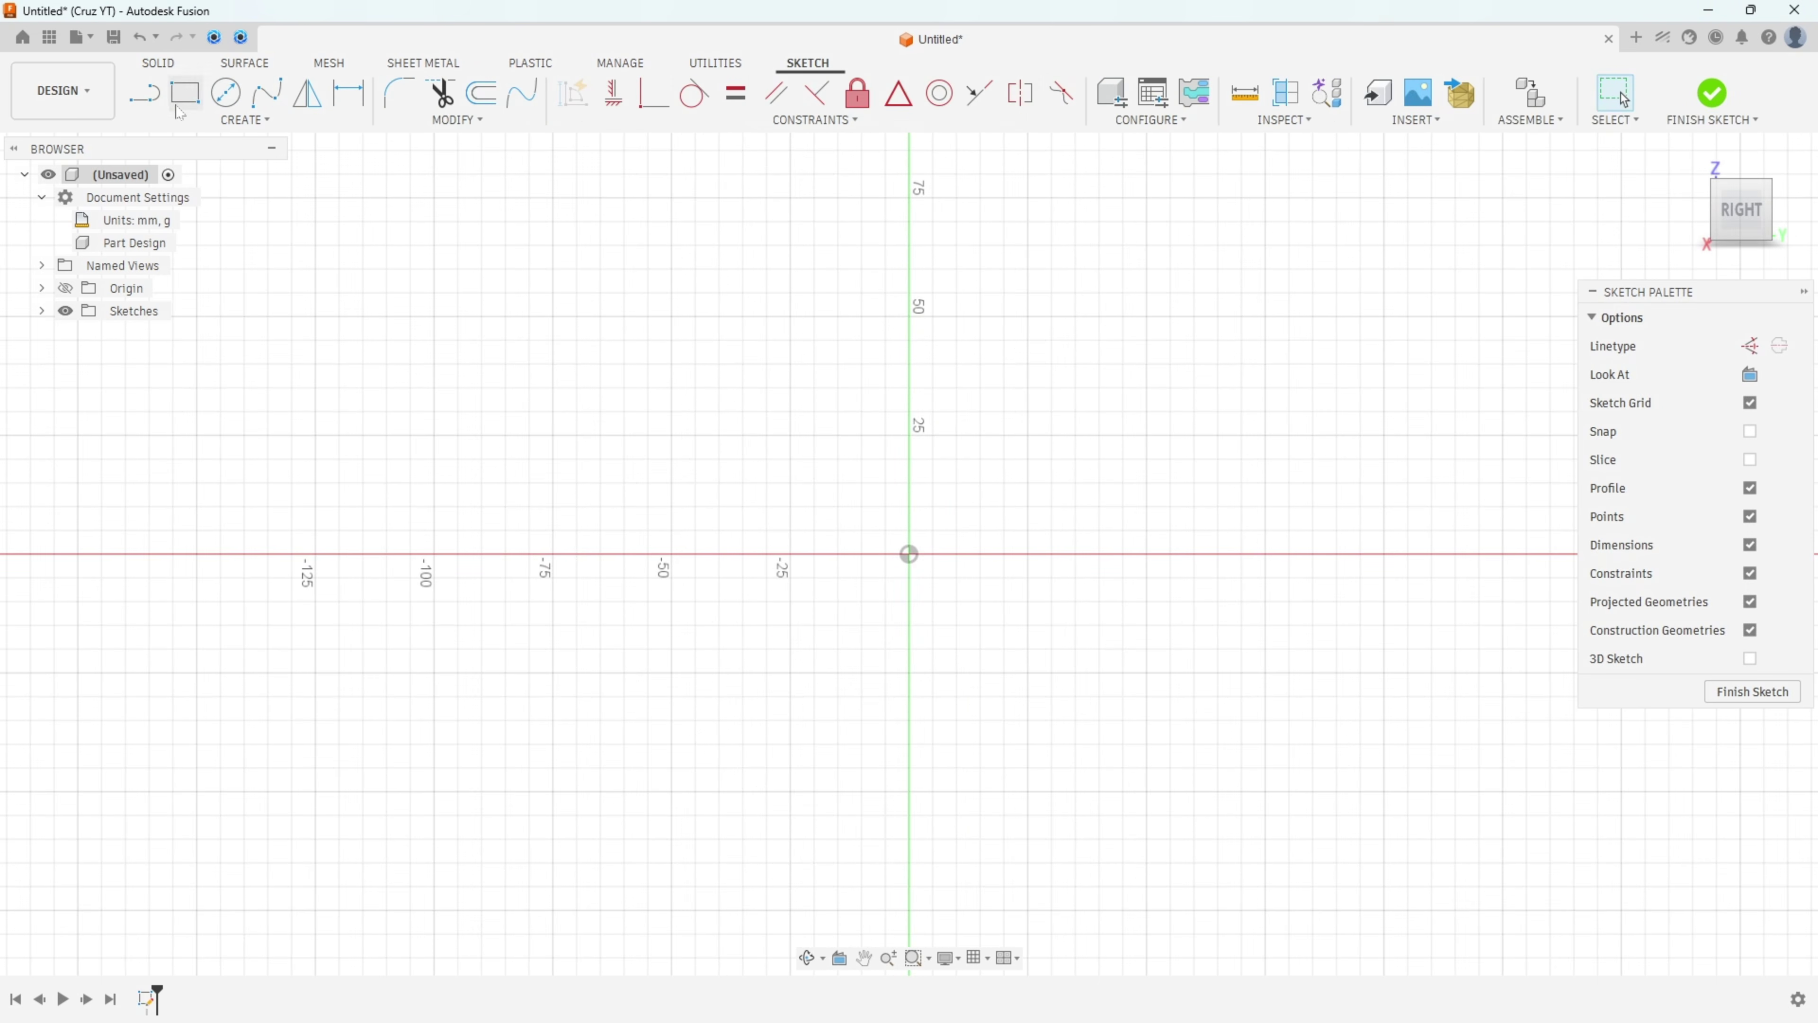
# Draw an 18 mm horizontal construction line from the origin and place its length dimension just below the line.
pyautogui.click(146, 94)
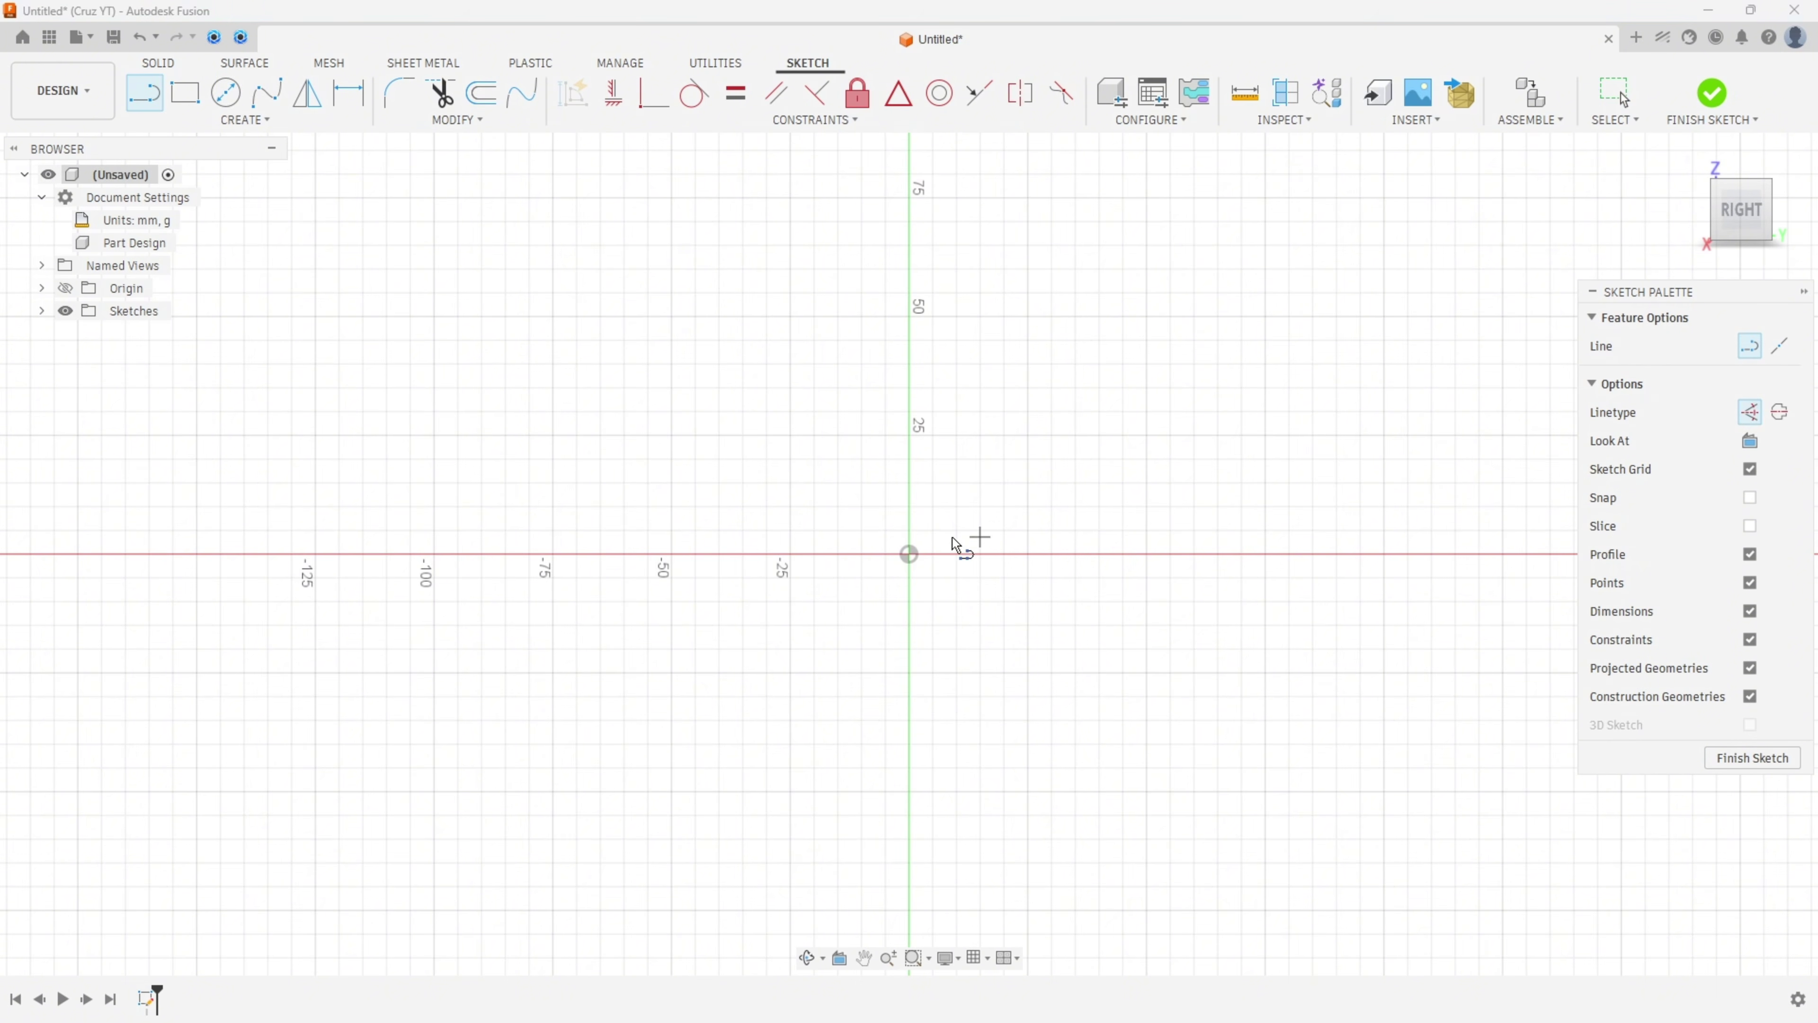
pyautogui.click(909, 554)
pyautogui.scroll(2, 1058, 564)
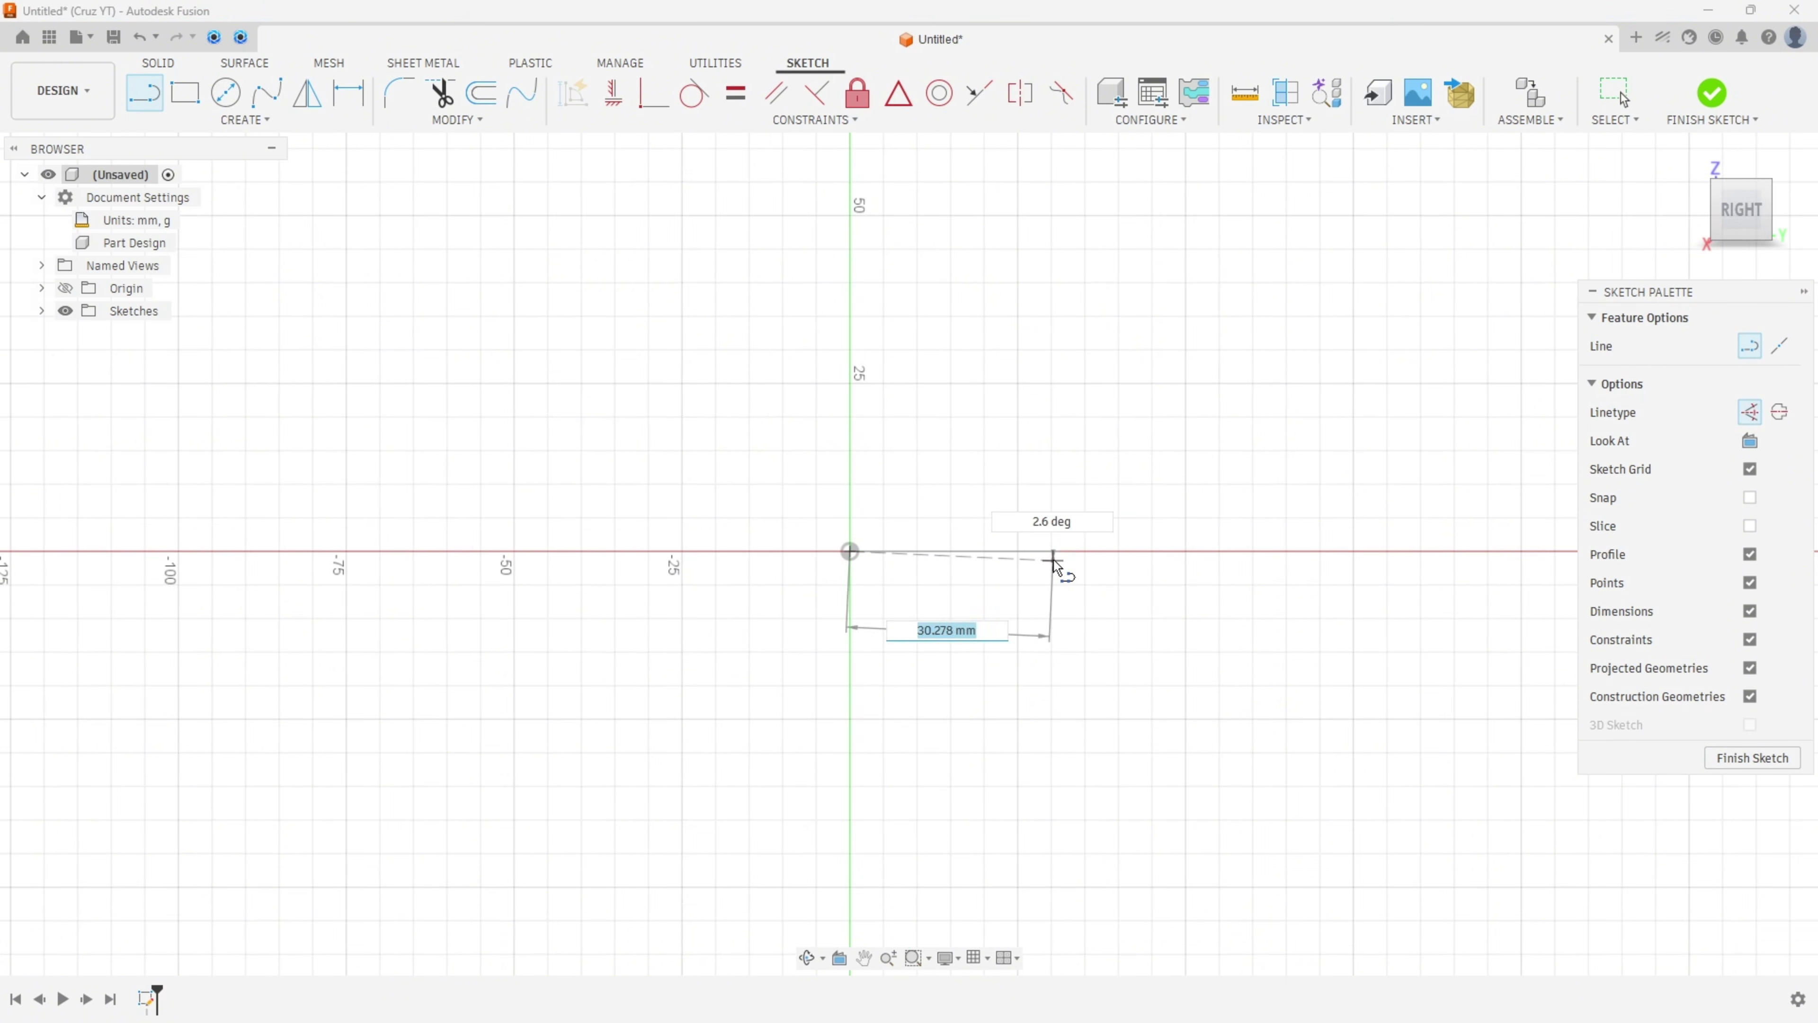
pyautogui.scroll(3, 1053, 560)
pyautogui.write('18')
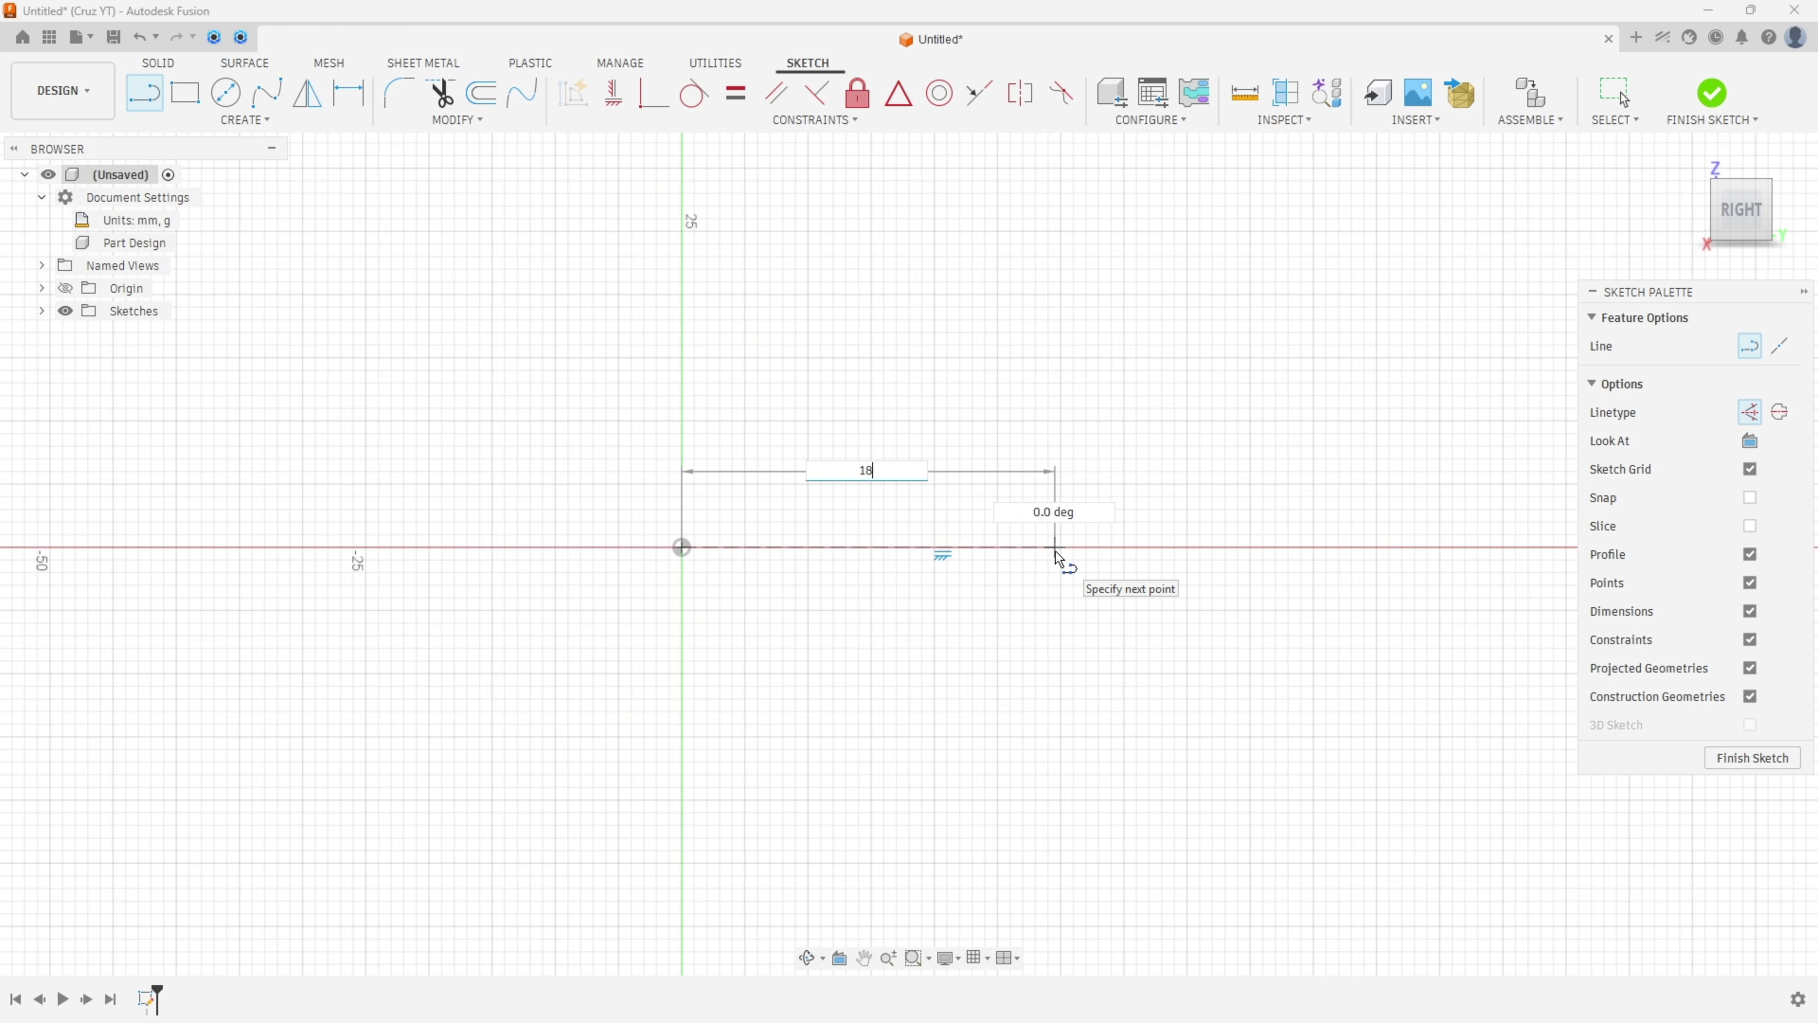
pyautogui.press('Return')
pyautogui.press('Escape')
pyautogui.moveTo(798, 473); pyautogui.dragTo(796, 588)
pyautogui.scroll(3, 786, 545)
pyautogui.scroll(2, 784, 548)
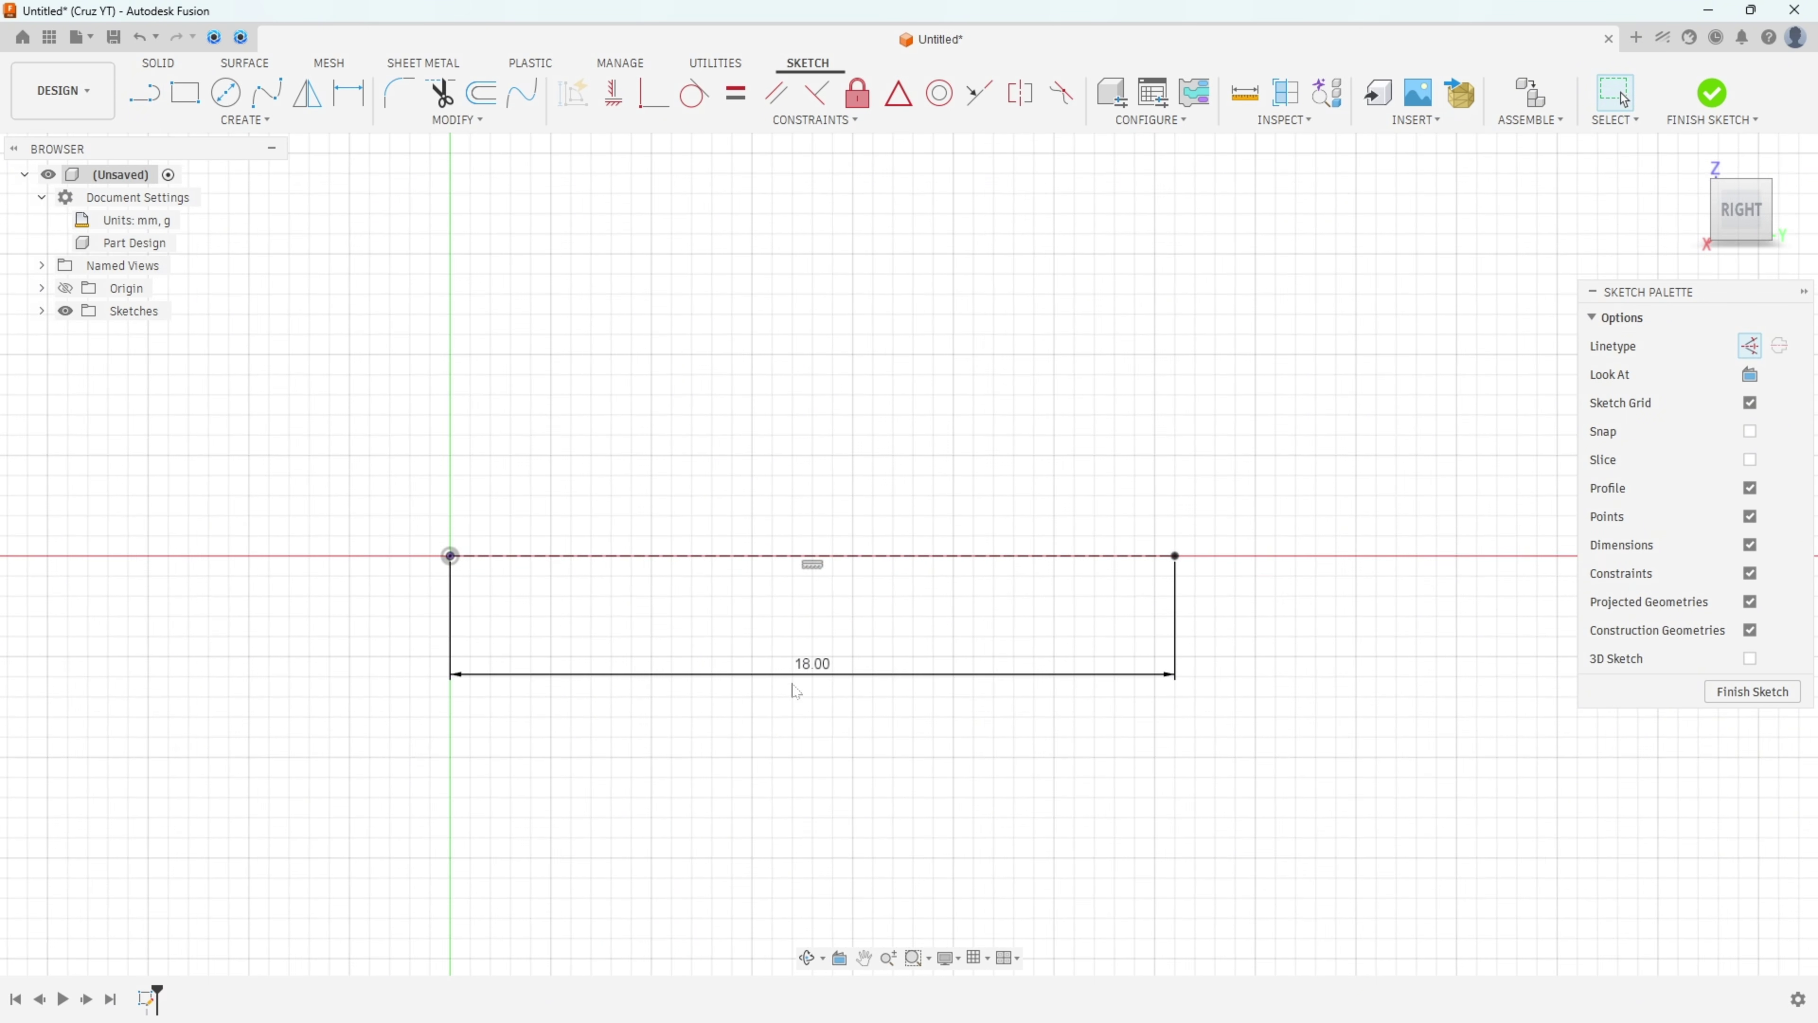
pyautogui.moveTo(820, 677); pyautogui.dragTo(816, 642)
# Draw a solid horizontal line about 18 mm long above the construction line and make the two lines equal in length.
pyautogui.click(154, 104)
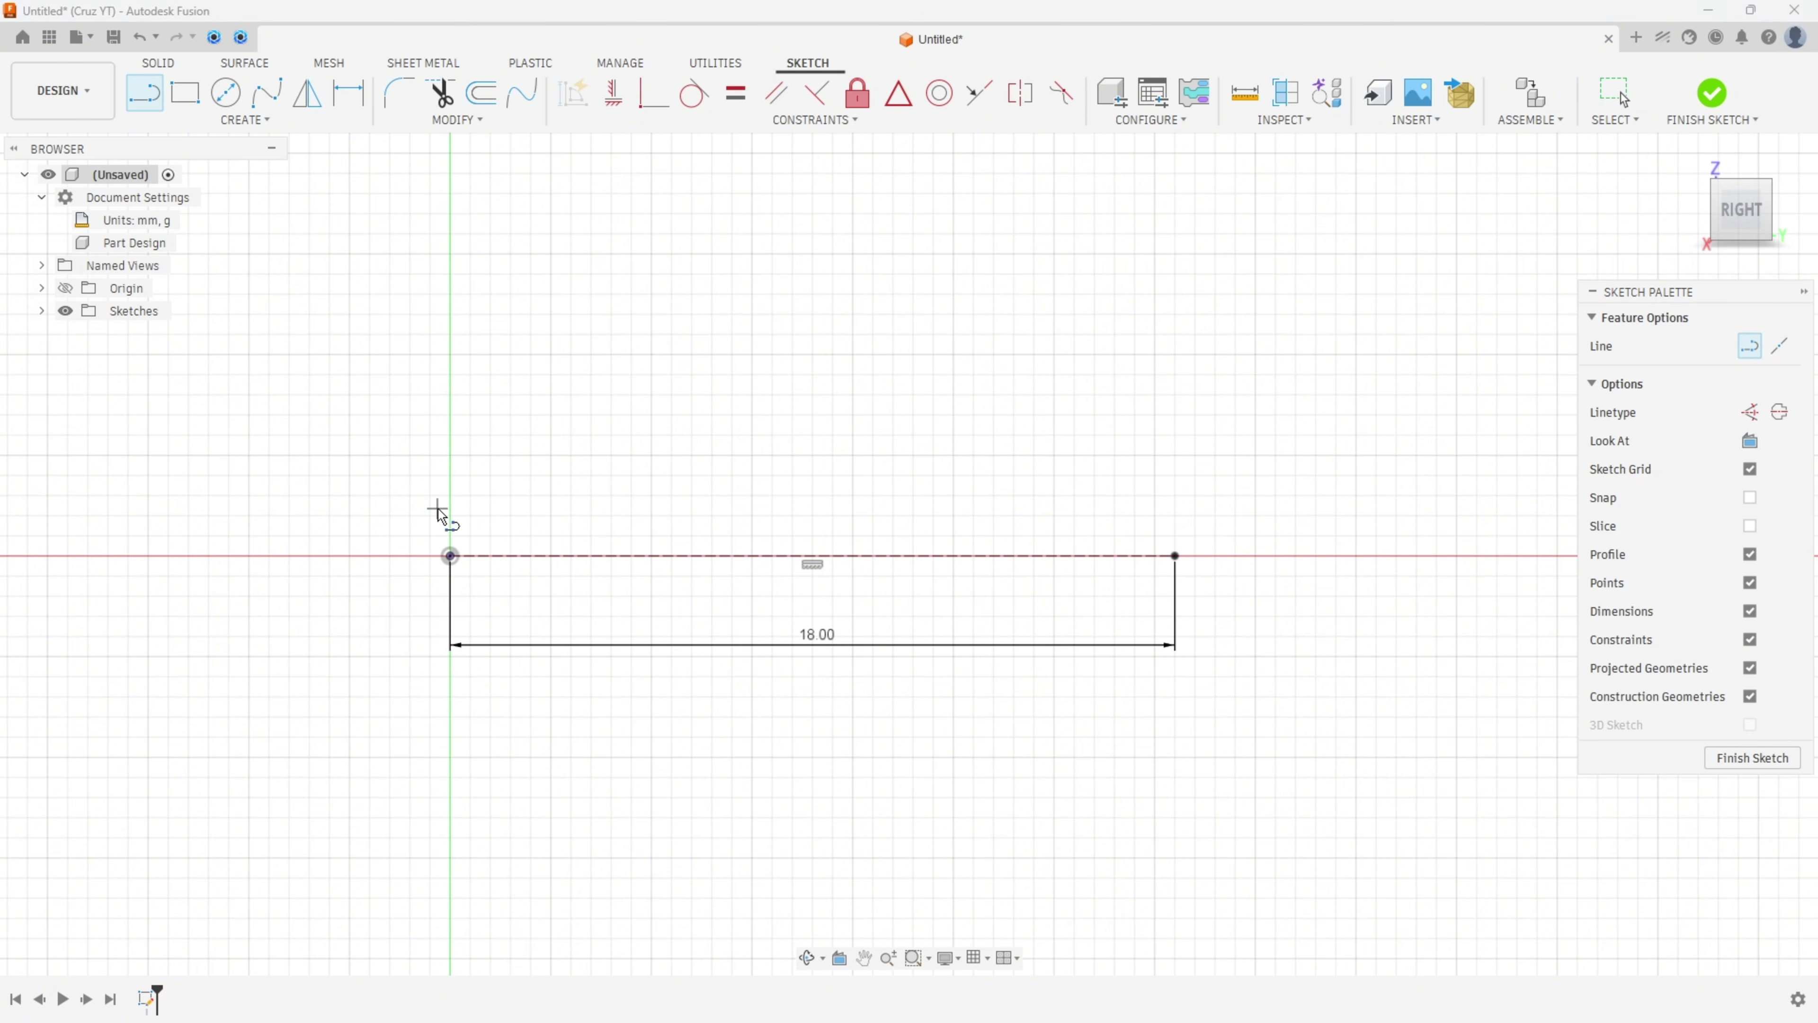
pyautogui.click(449, 495)
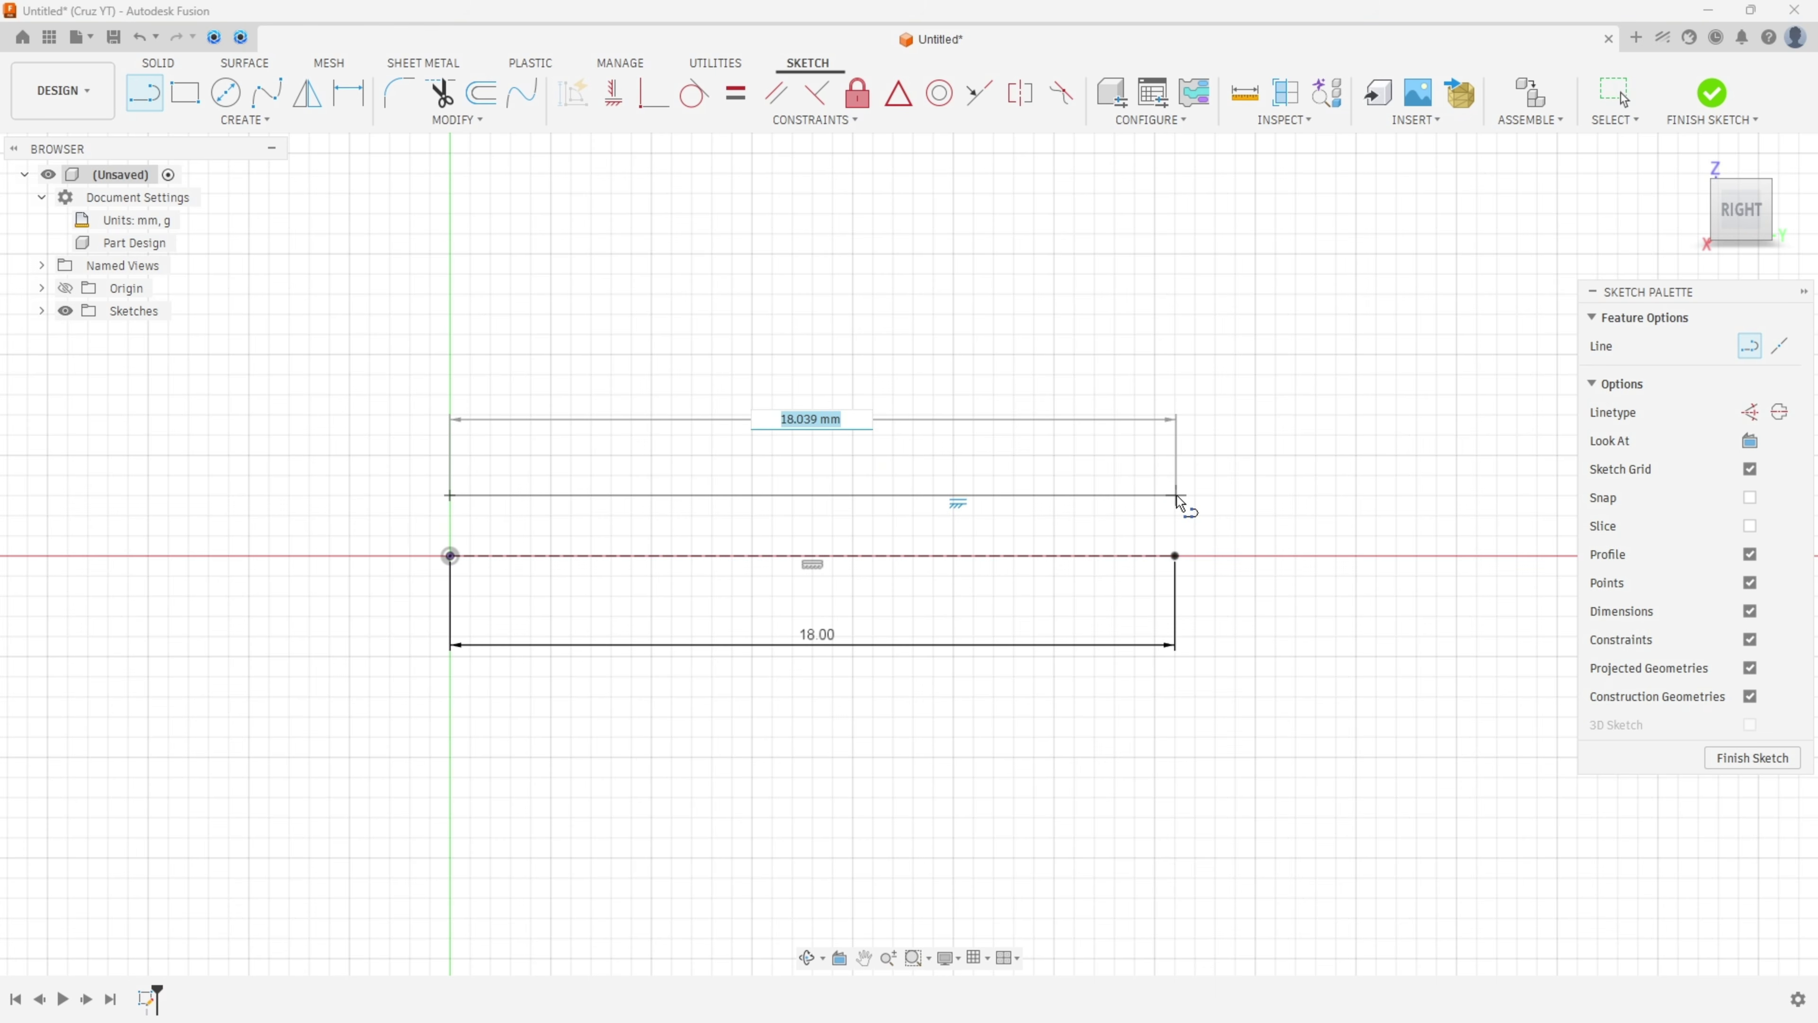
pyautogui.click(1177, 494)
pyautogui.press('Escape')
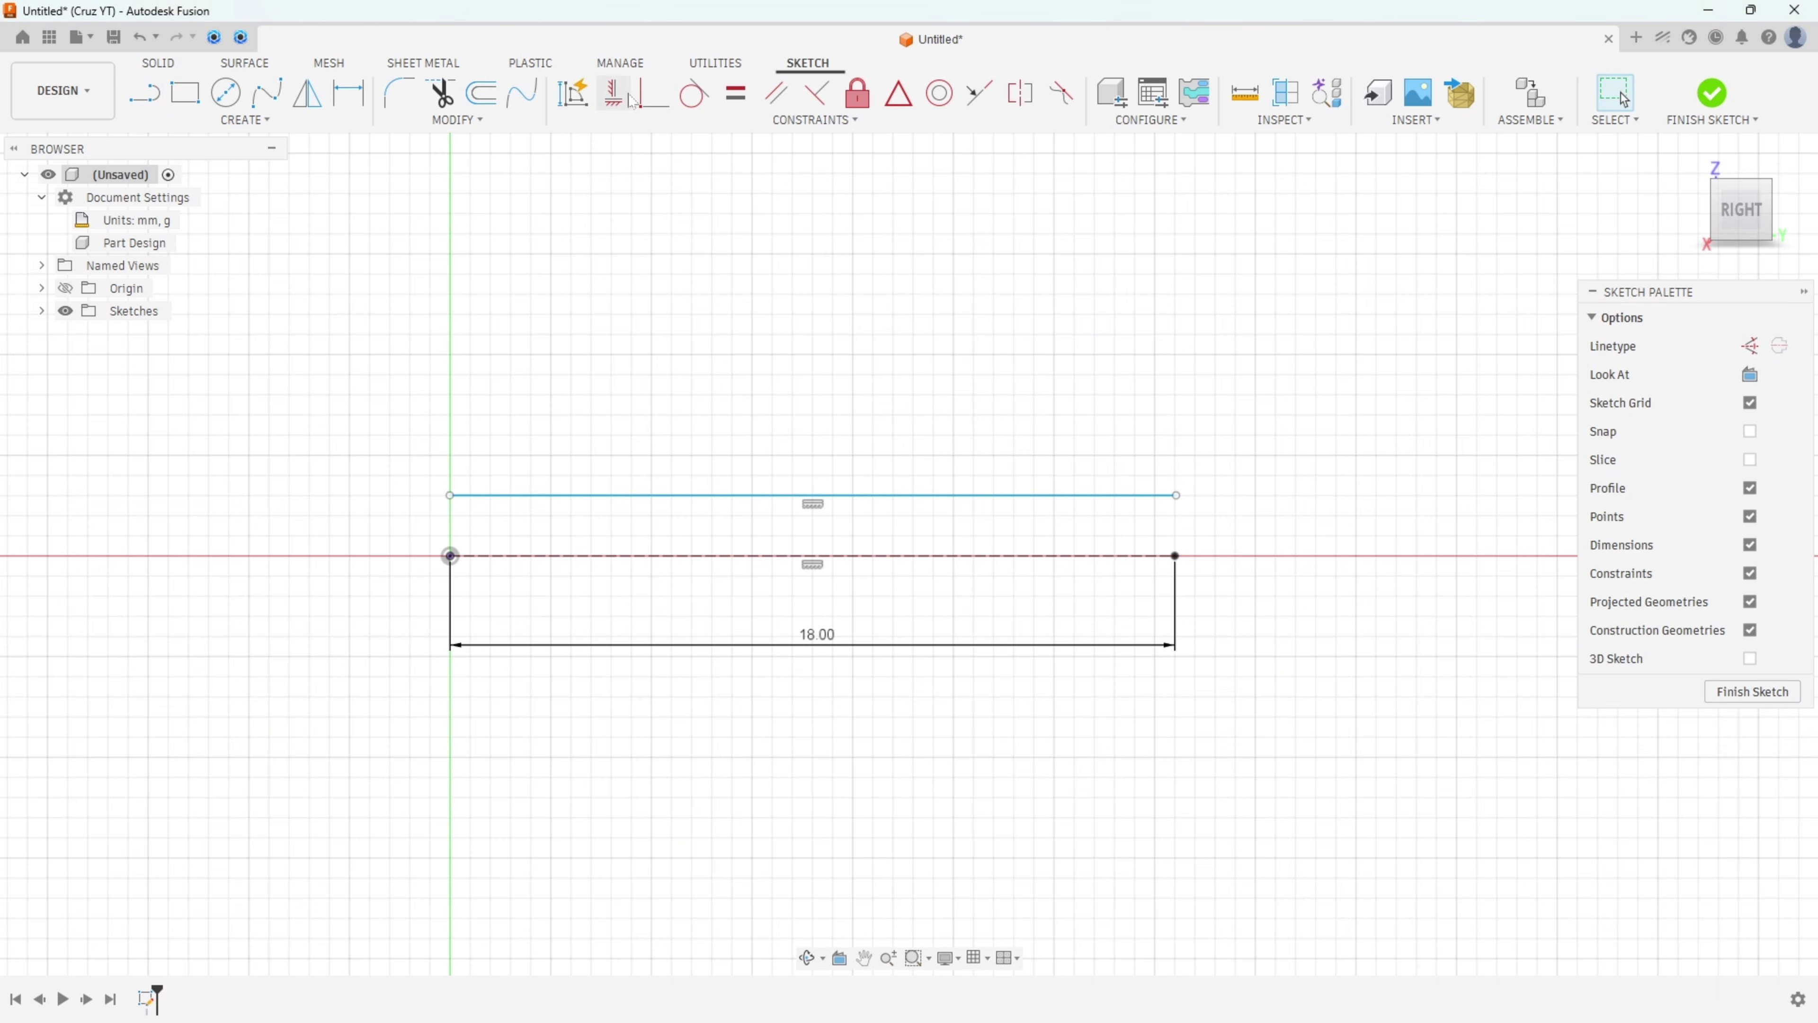
pyautogui.click(736, 93)
pyautogui.click(934, 496)
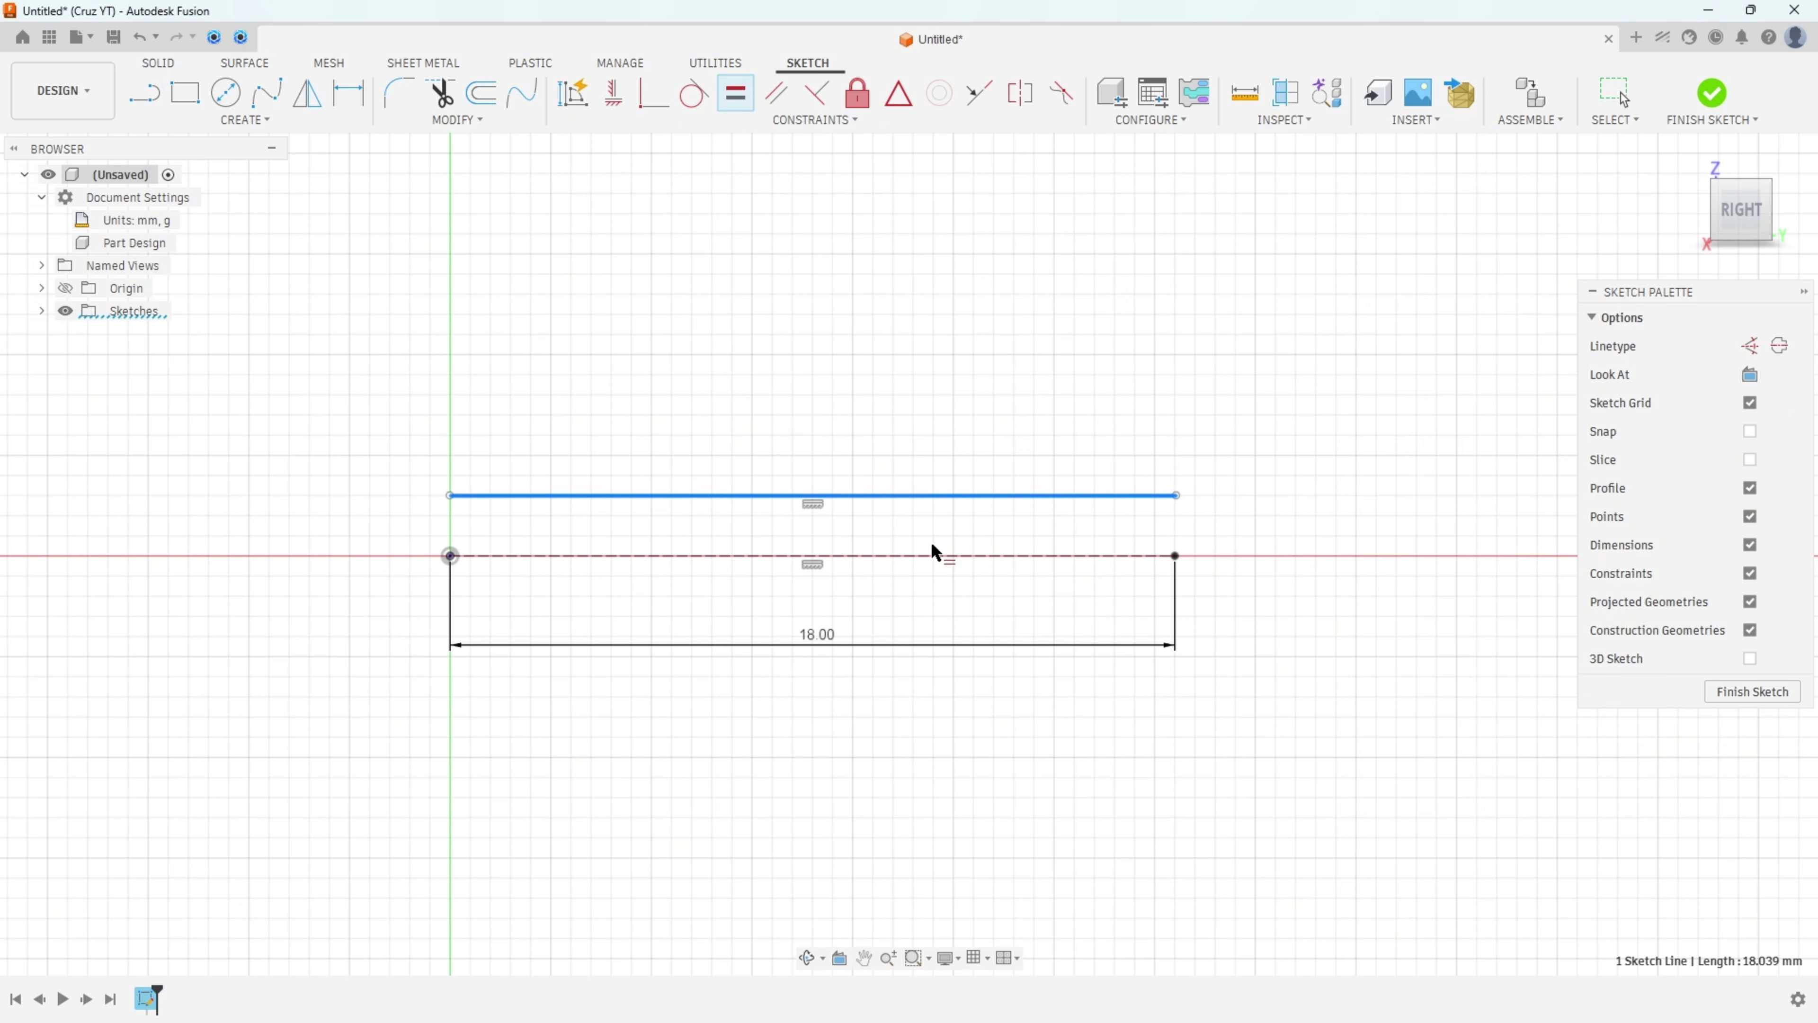
pyautogui.click(934, 556)
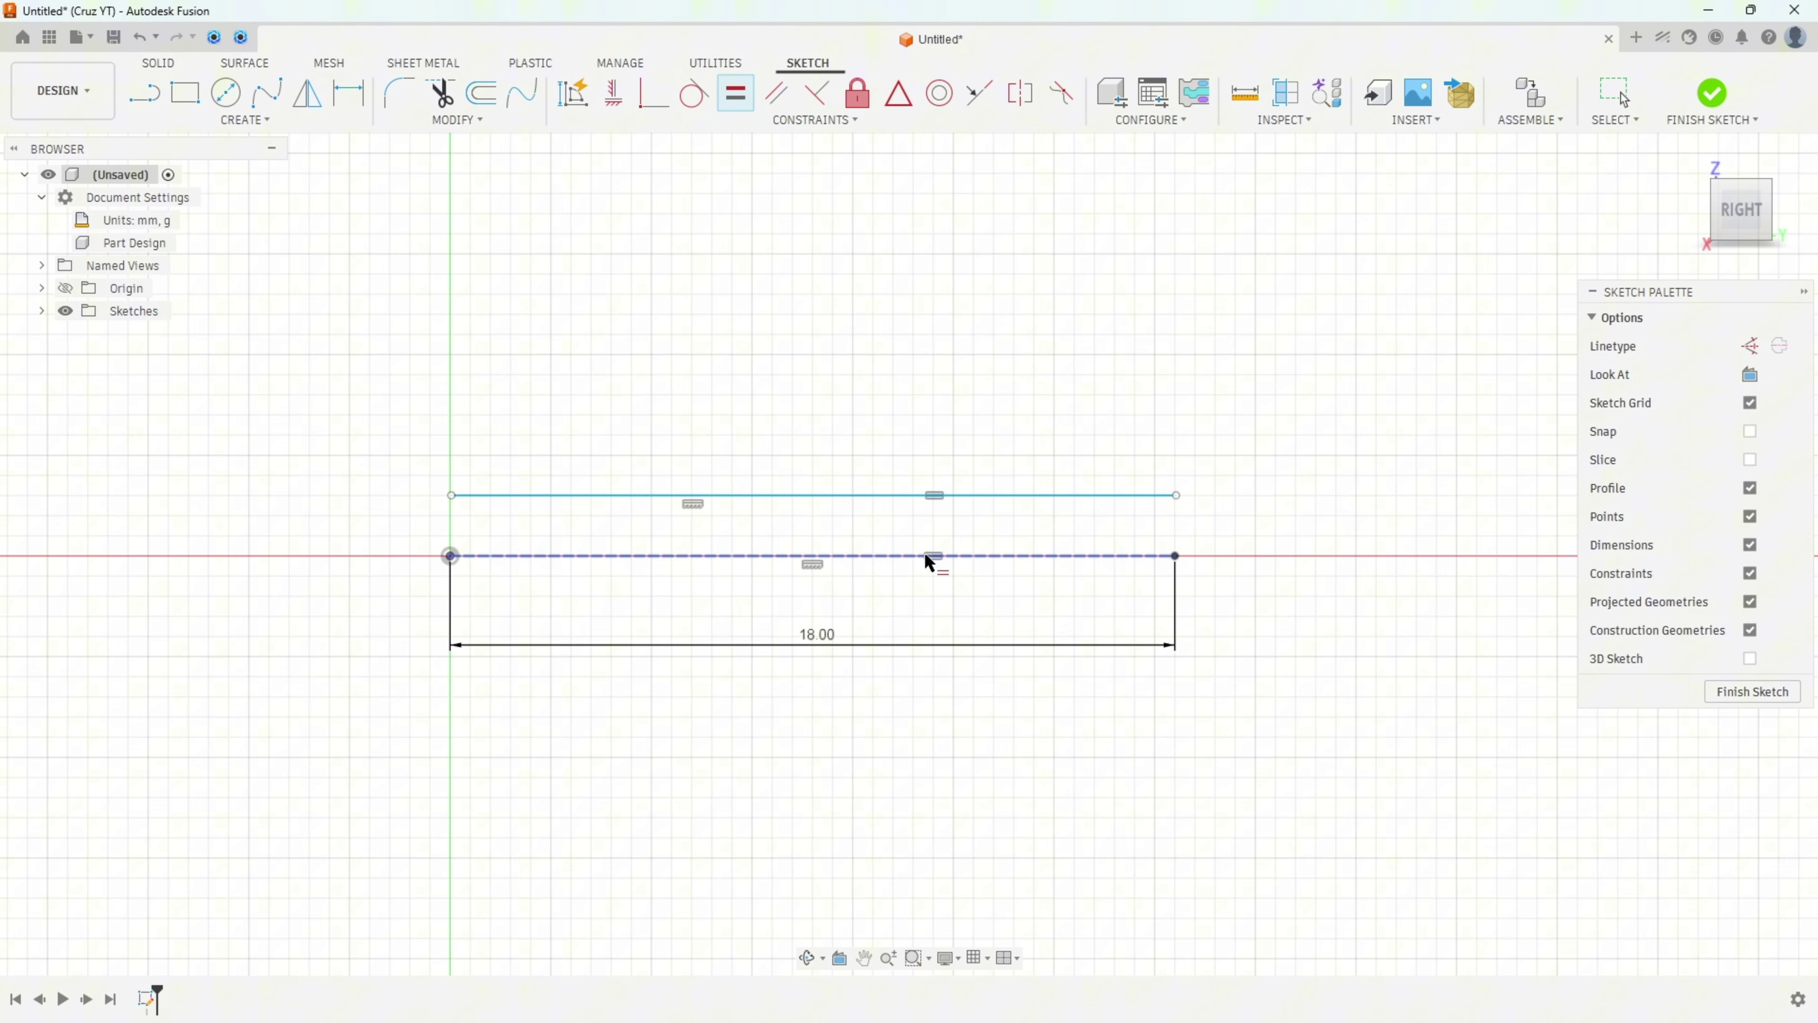
# Dimension the distance between the solid line and the construction line as 1.5 mm.
pyautogui.click(348, 93)
pyautogui.click(528, 497)
pyautogui.click(533, 556)
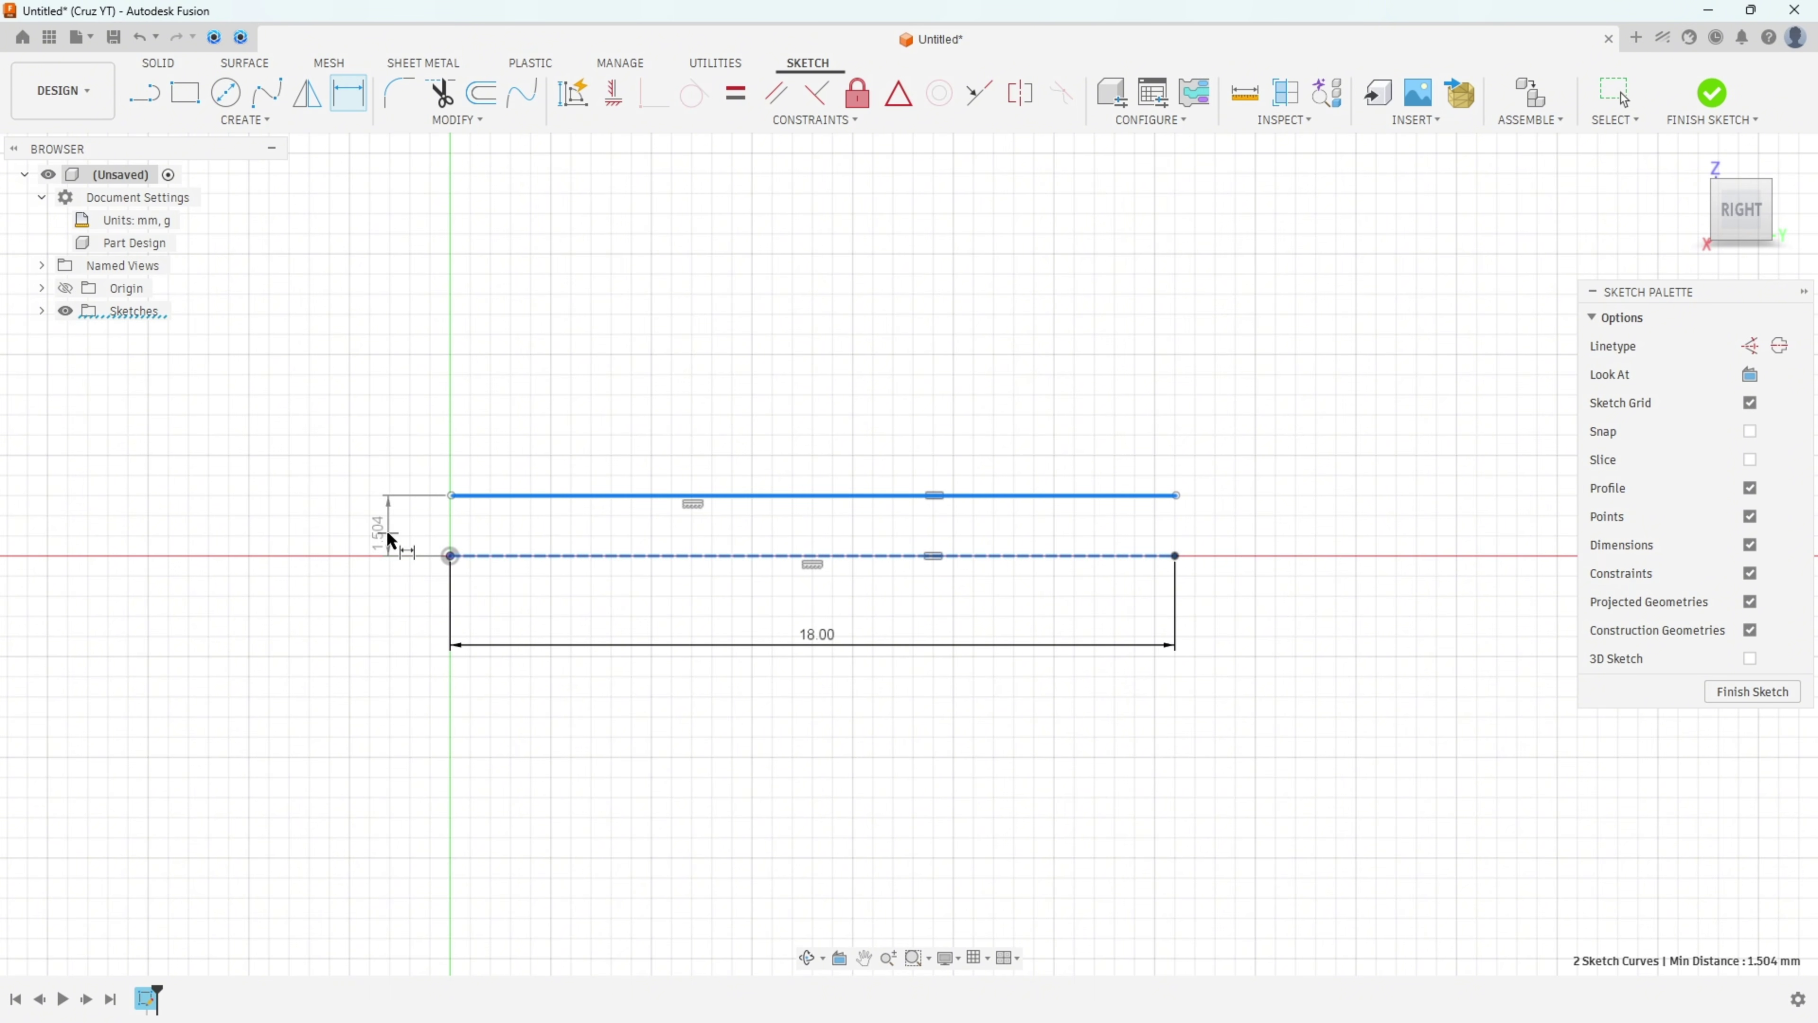
pyautogui.click(415, 529)
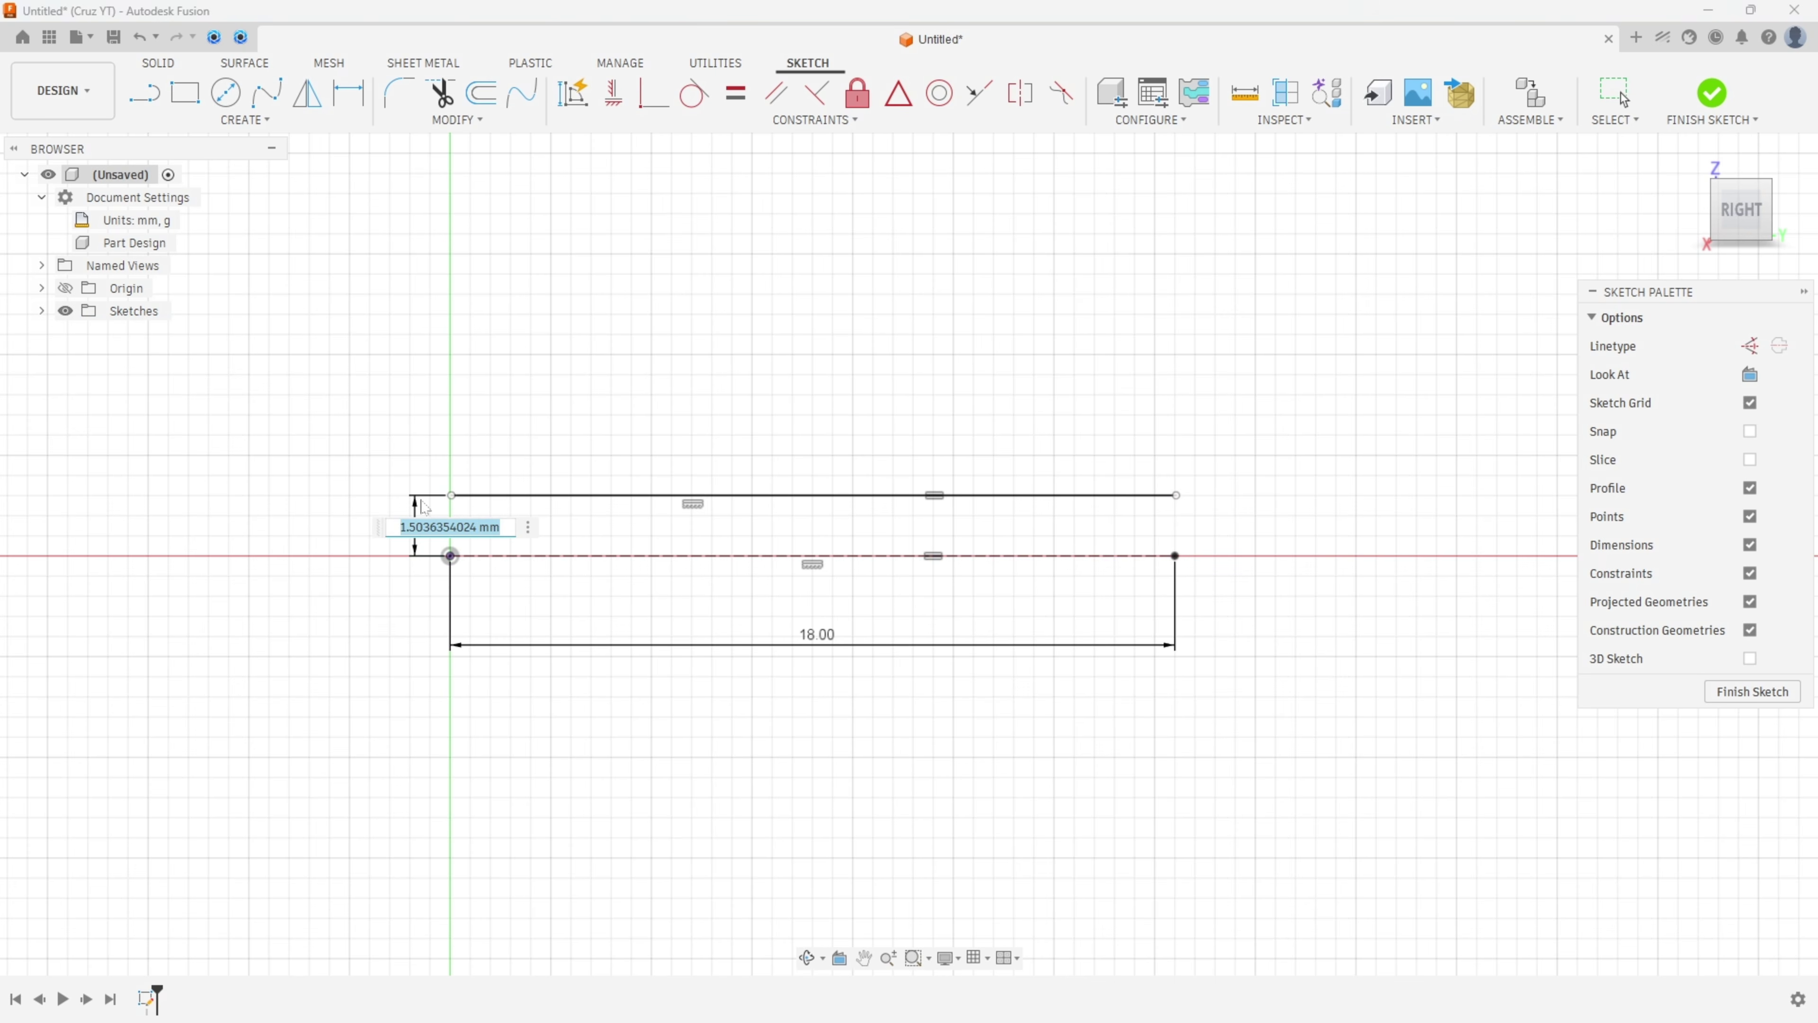
pyautogui.write('1.5')
pyautogui.press('Return')
pyautogui.scroll(2, 580, 501)
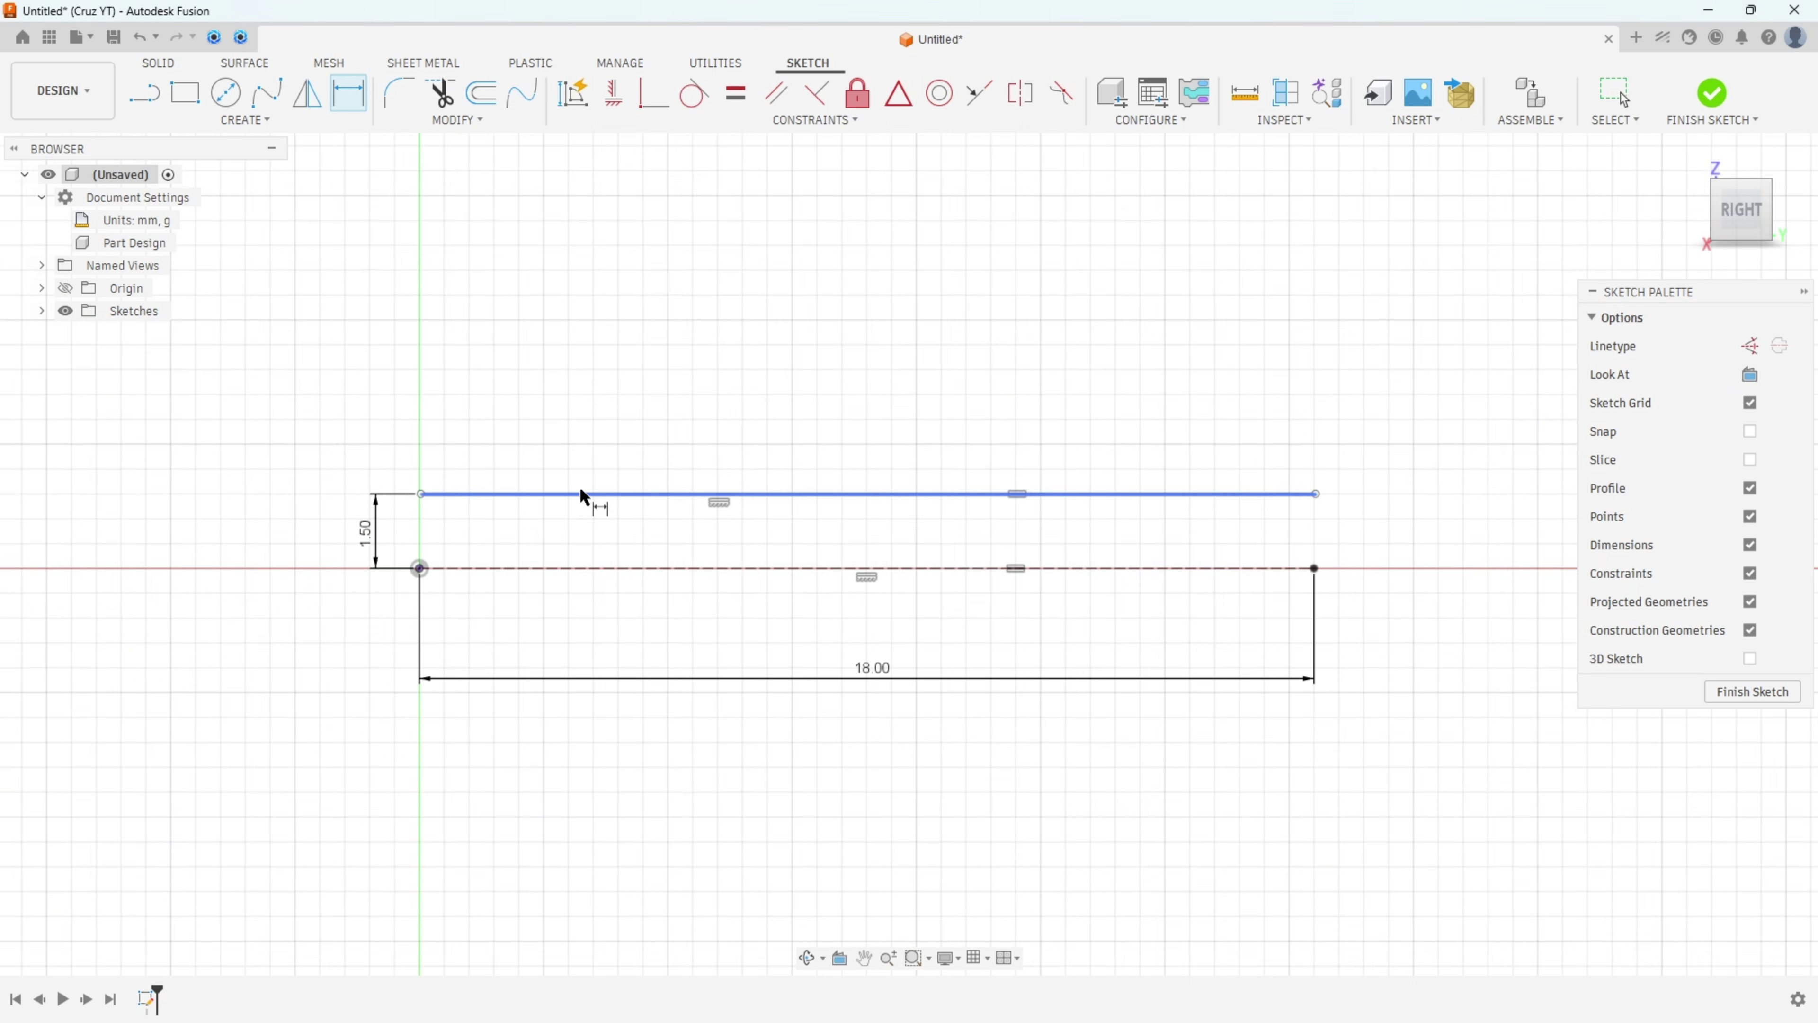
pyautogui.scroll(1, 581, 495)
pyautogui.press('Escape')
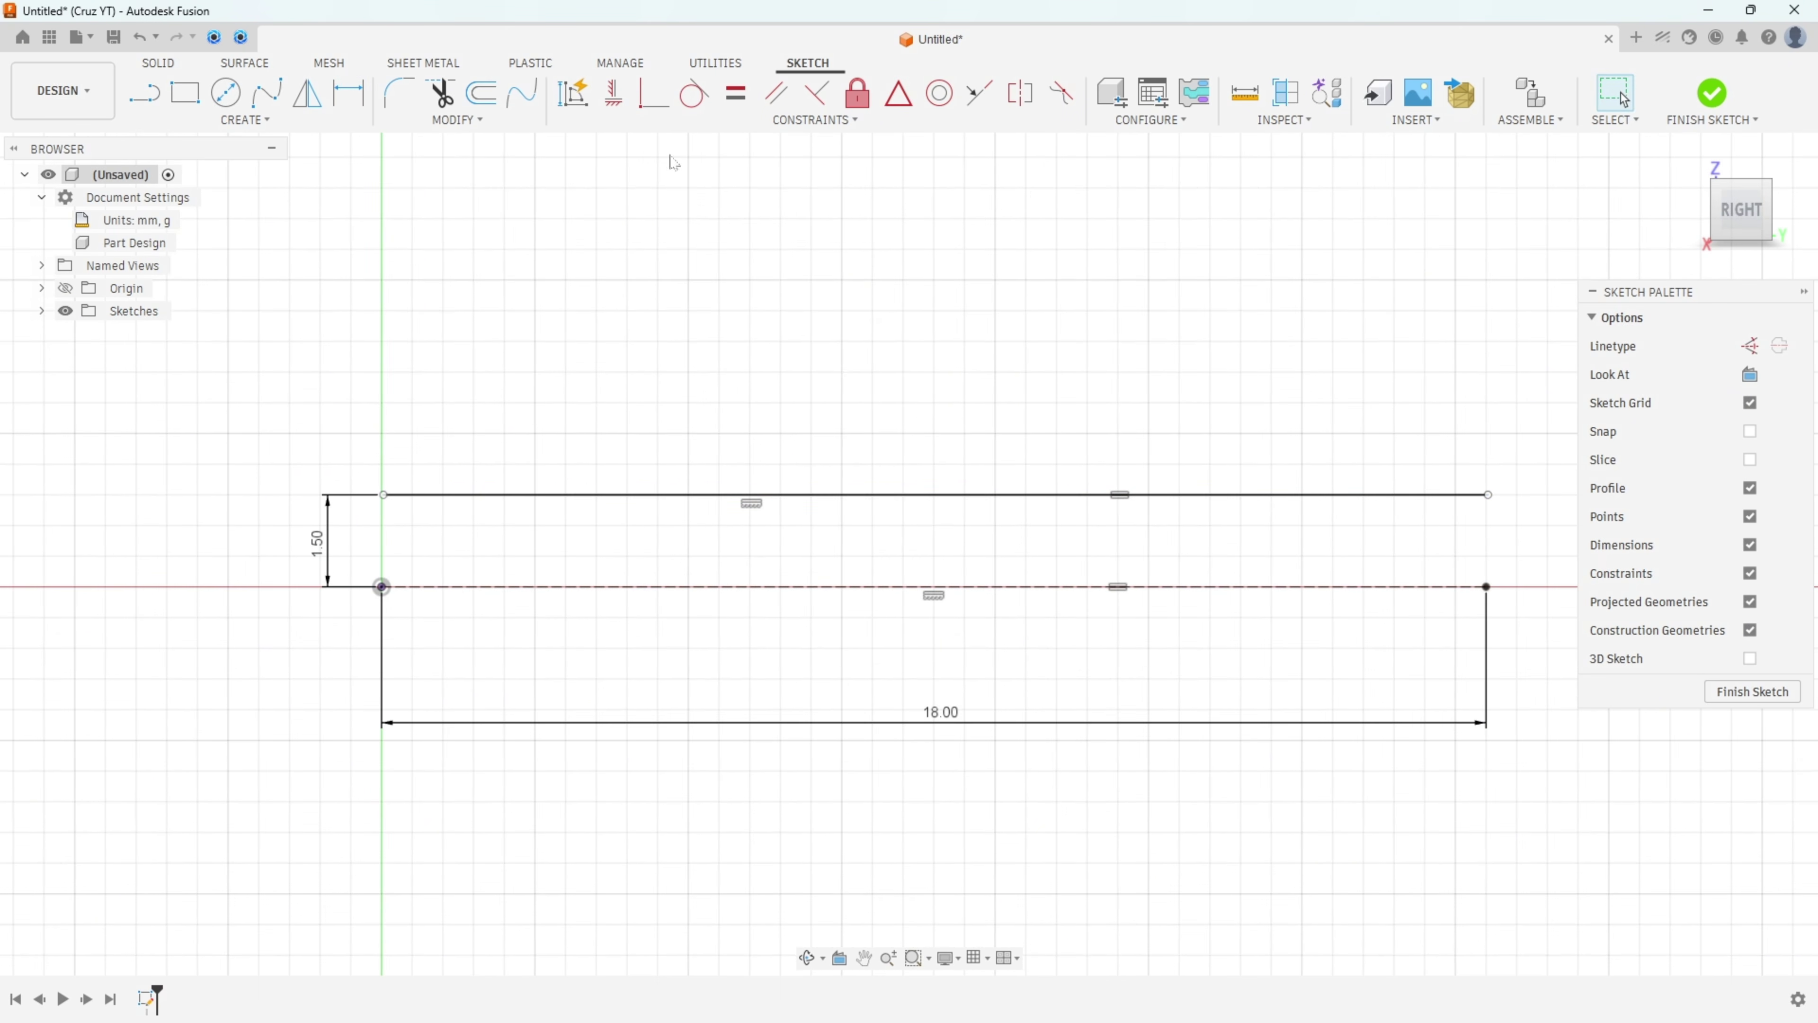
# Constrain the solid line's start point vertically to the origin.
pyautogui.click(611, 93)
pyautogui.click(384, 495)
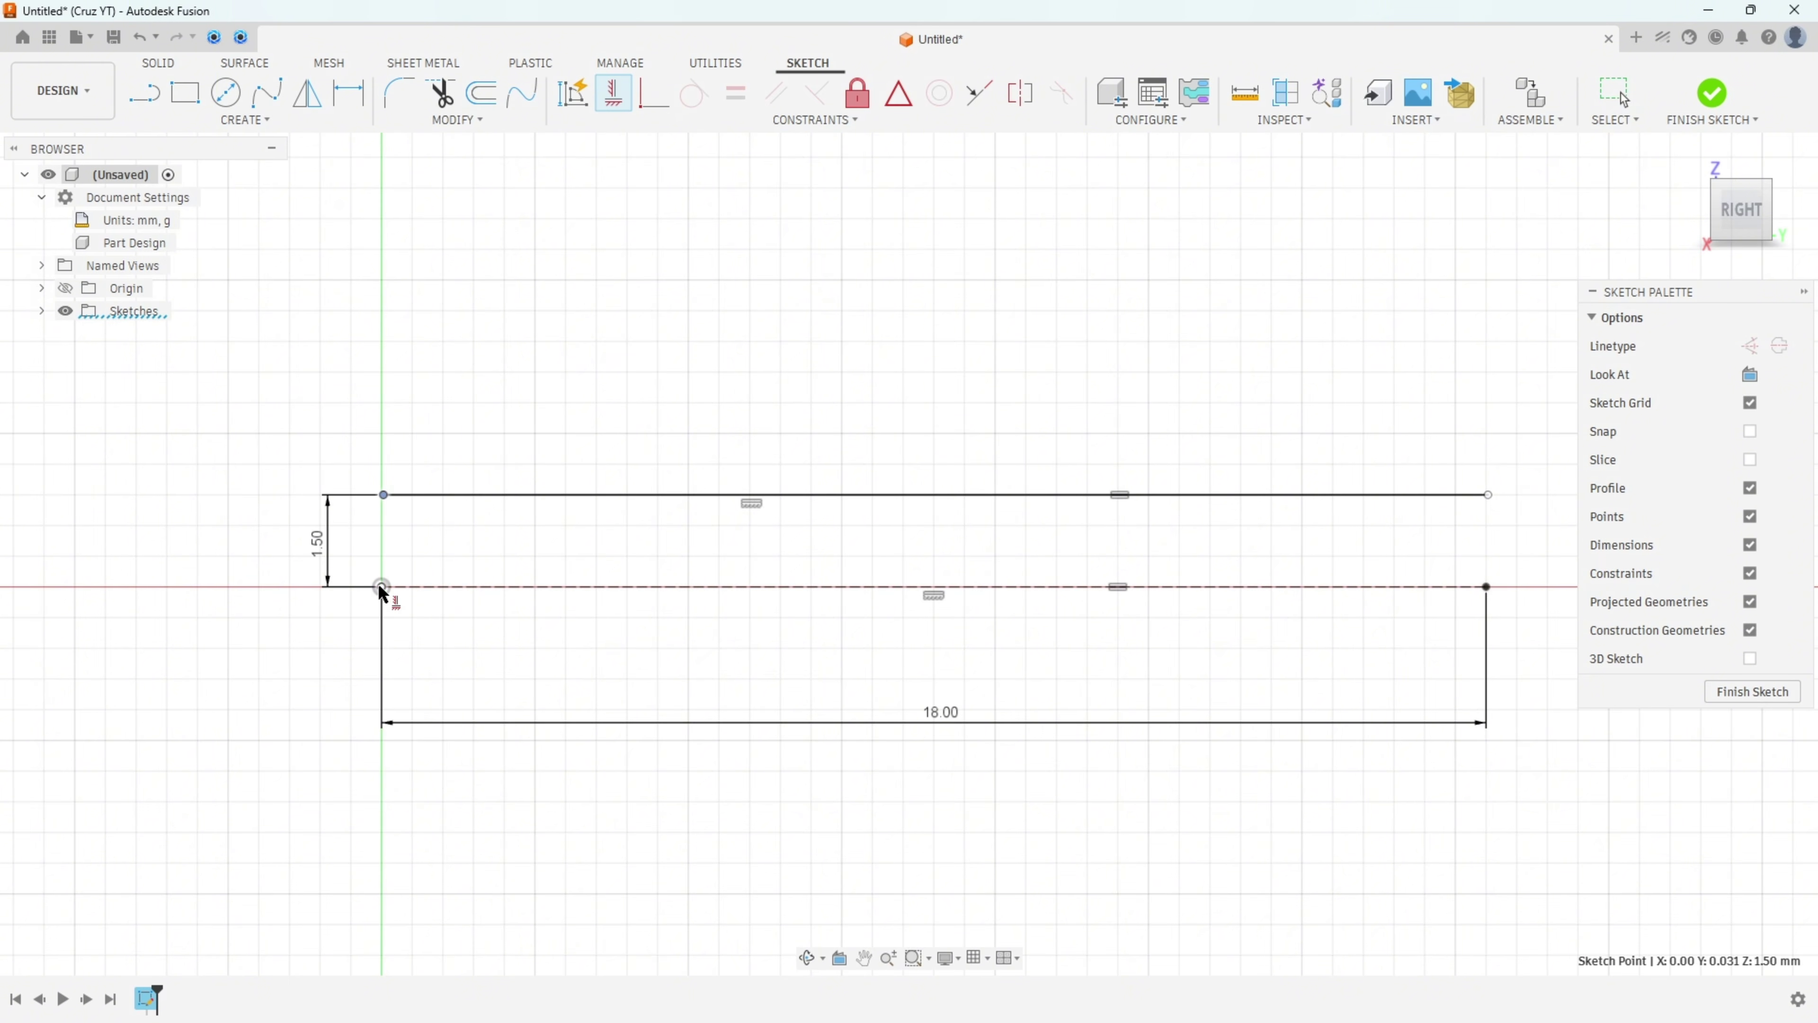
pyautogui.click(382, 587)
pyautogui.press('Escape')
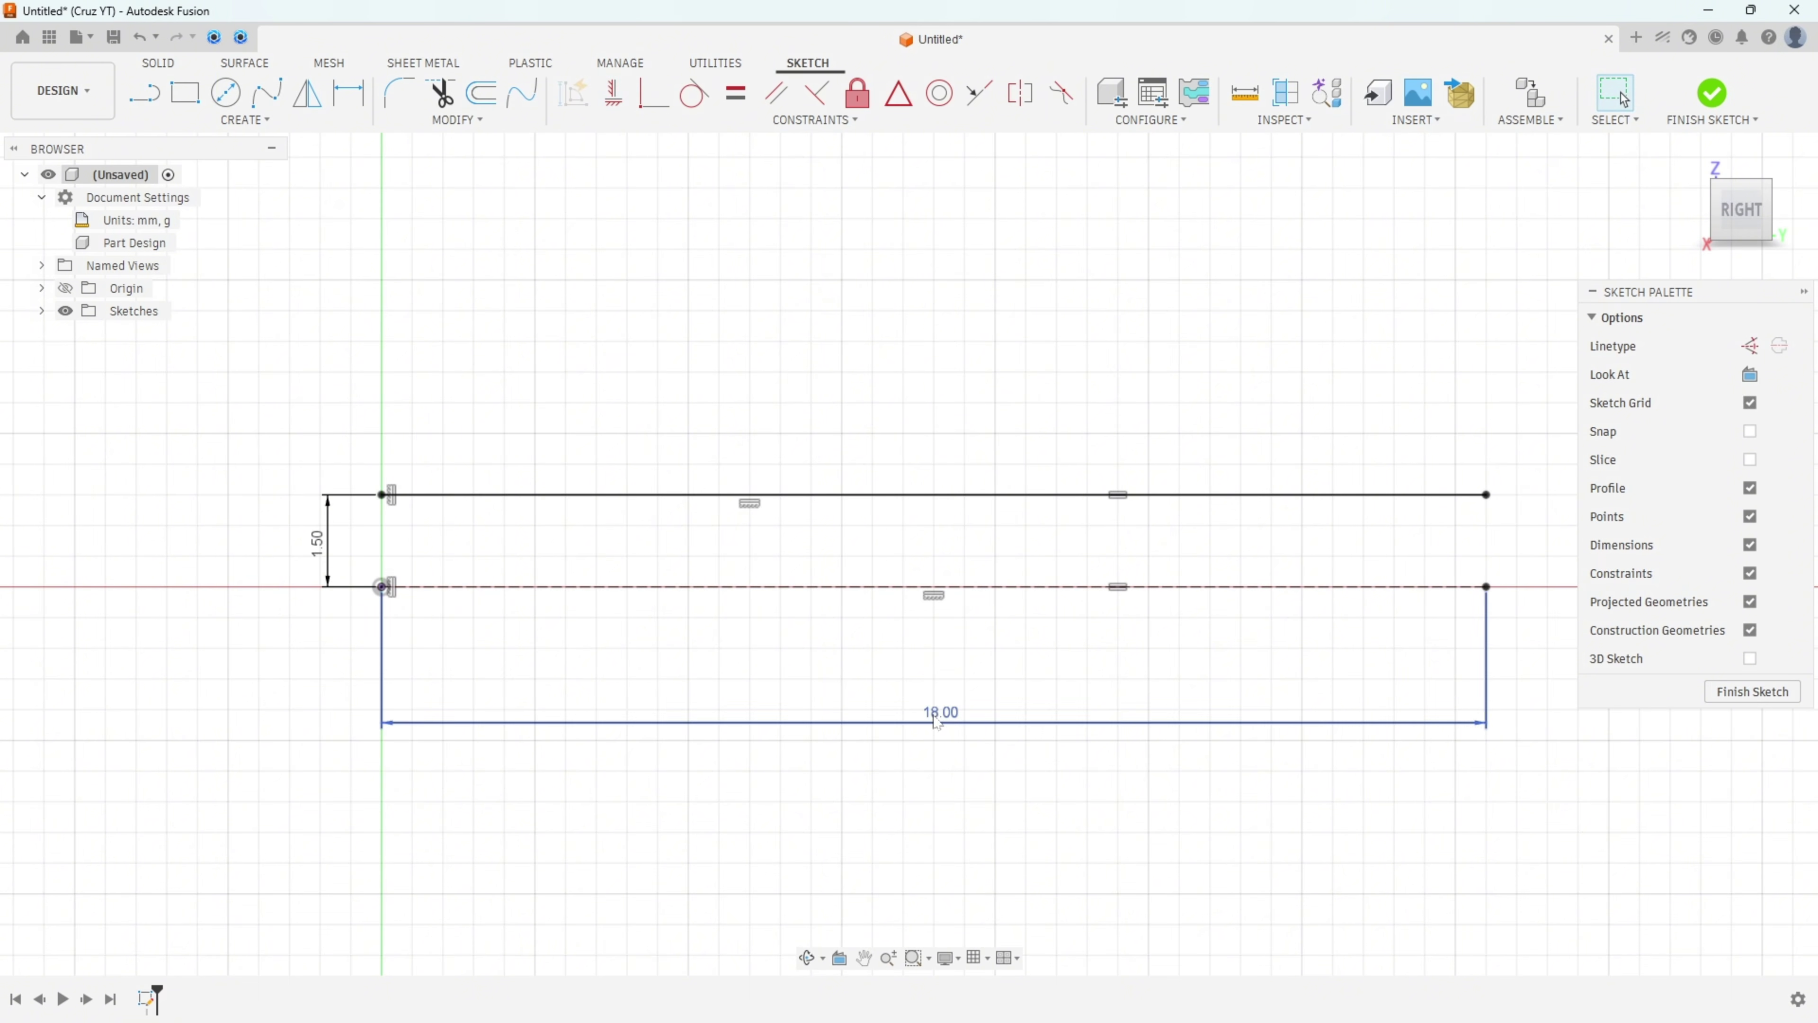
# Move the 18 mm dimension closer to the construction line.
pyautogui.moveTo(939, 713); pyautogui.dragTo(927, 634)
pyautogui.scroll(2, 948, 456)
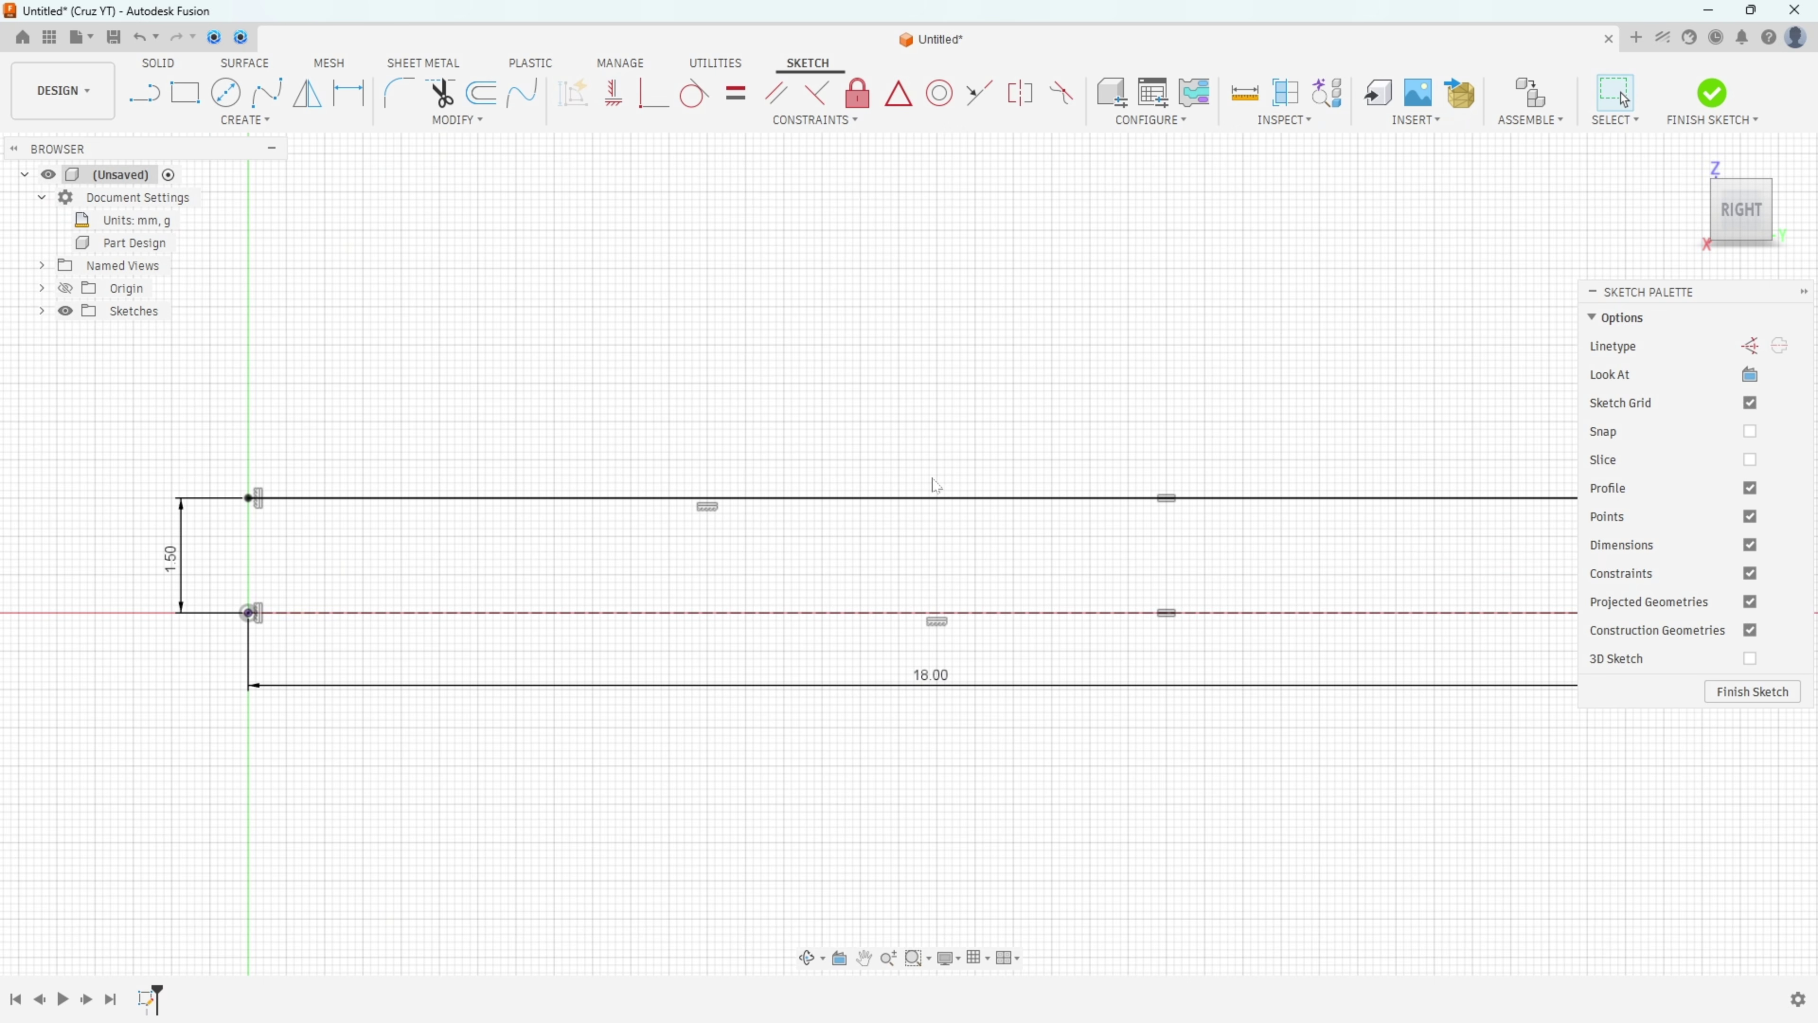
pyautogui.scroll(-1, 1086, 512)
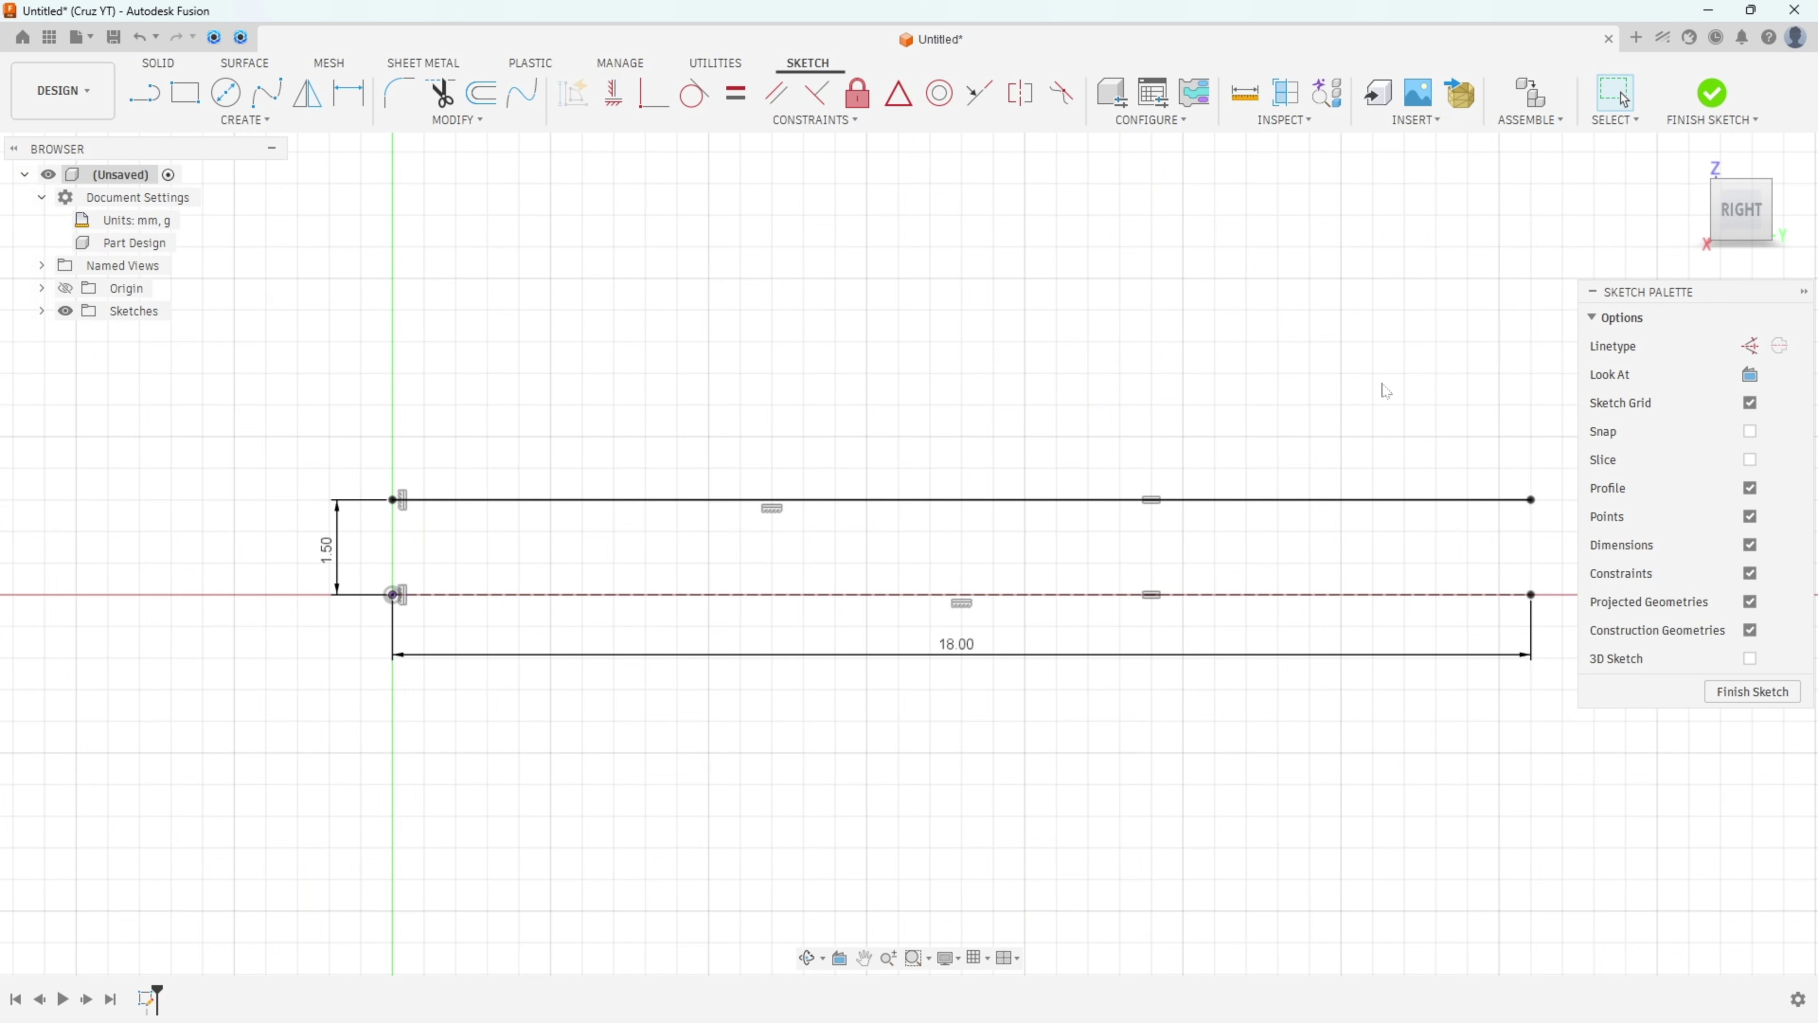
pyautogui.scroll(1, 1378, 387)
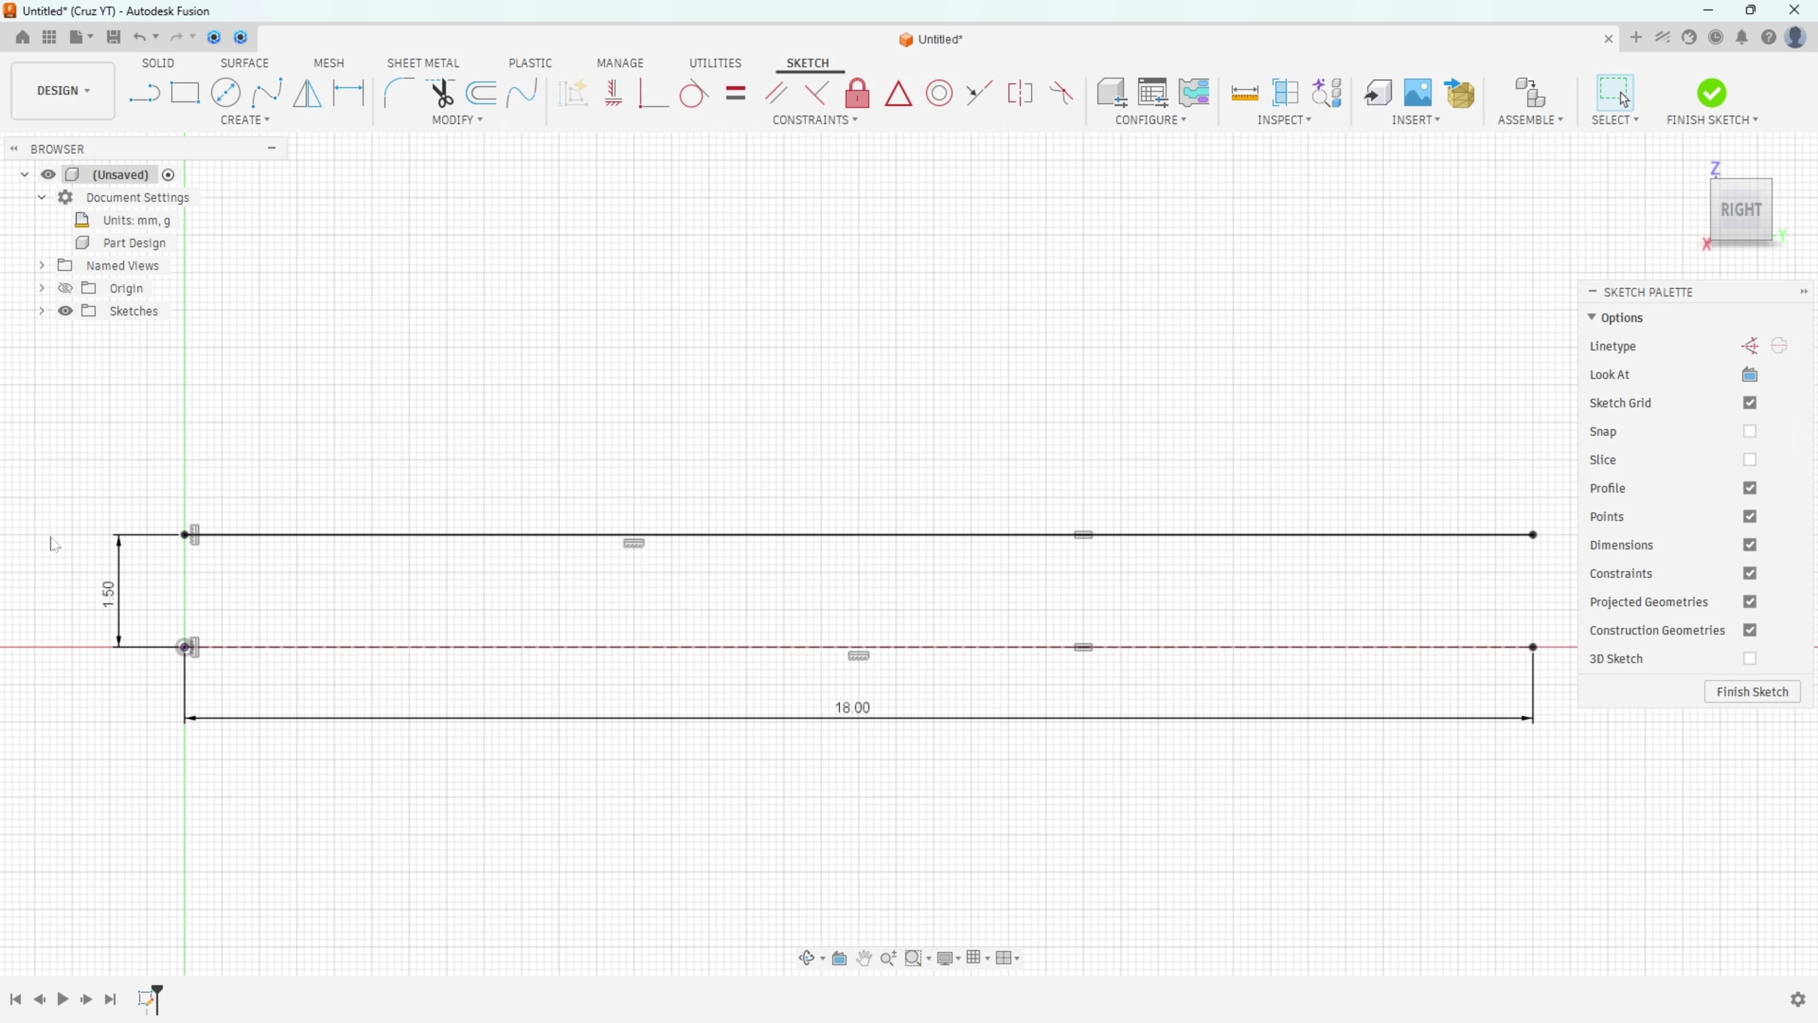
# Switch to the Draw 164_1.pdf drawing and mark the head's end face, sloped edge, and the 0.1 and 2.5 dimensions in Section A-A.
pyautogui.hotkey('alt', 'Tab')
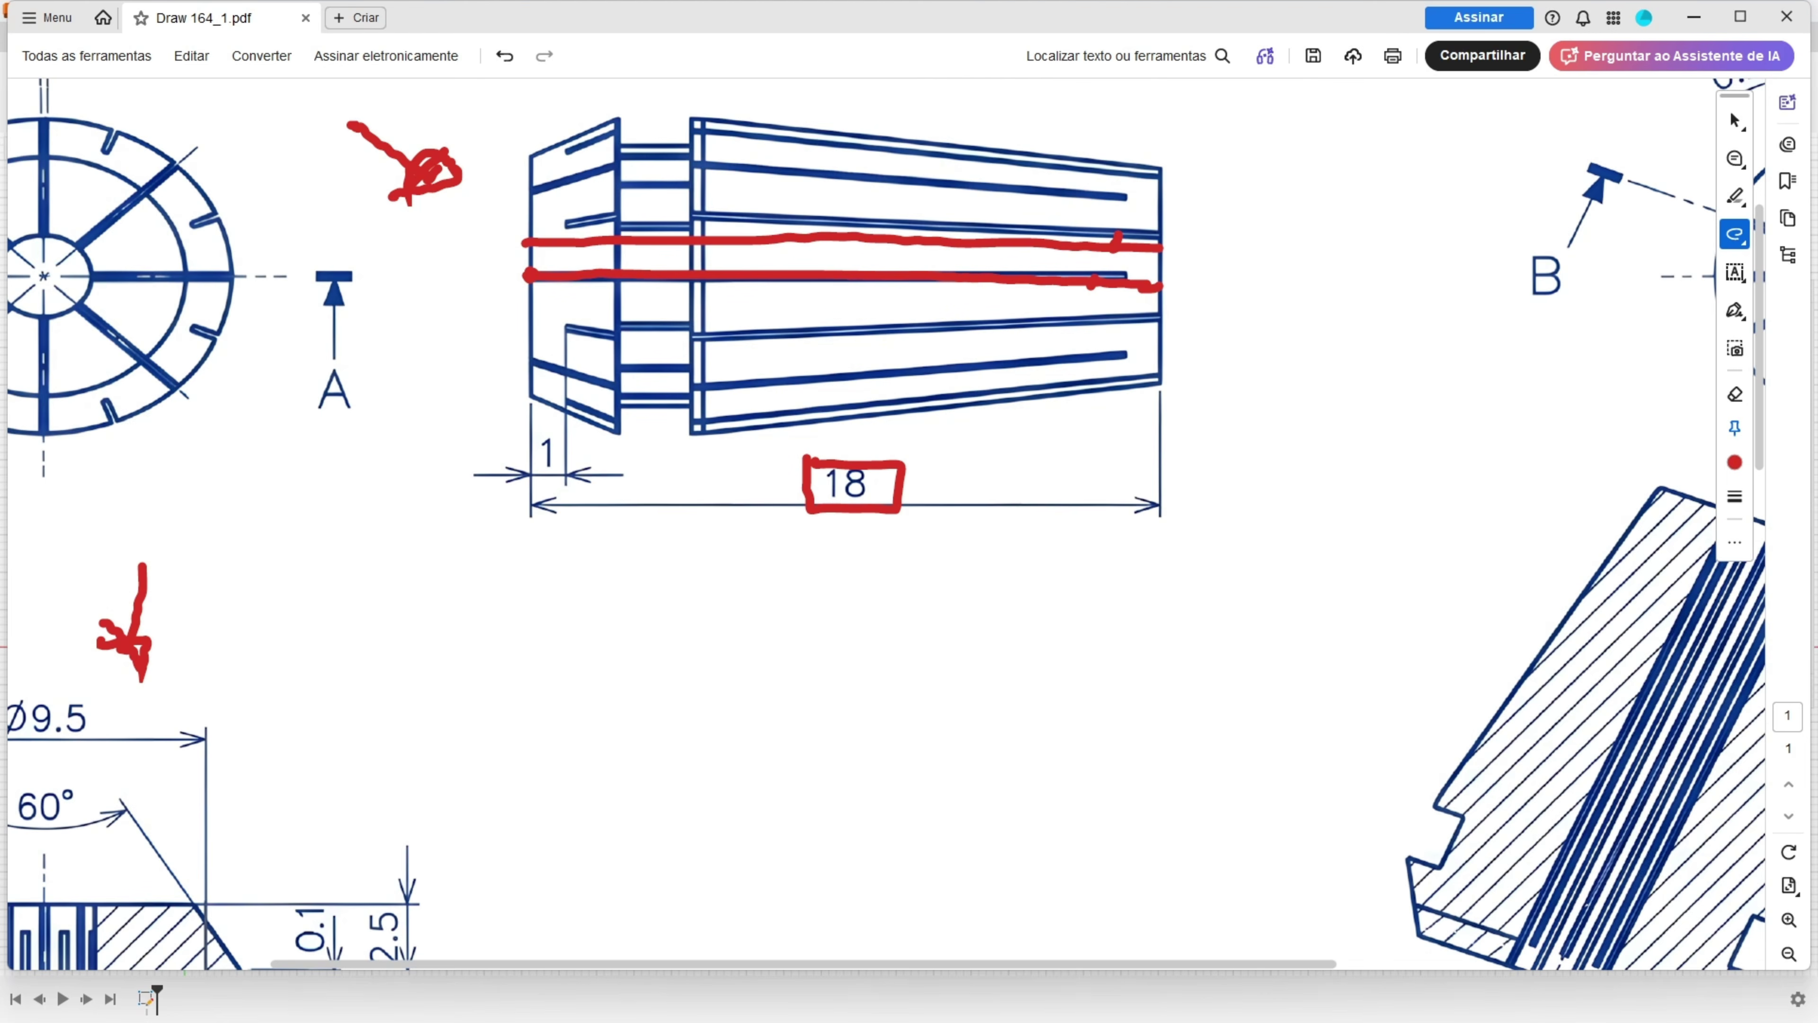
pyautogui.moveTo(366, 959); pyautogui.dragTo(177, 959)
pyautogui.scroll(-4, 344, 616)
pyautogui.scroll(-1, 342, 618)
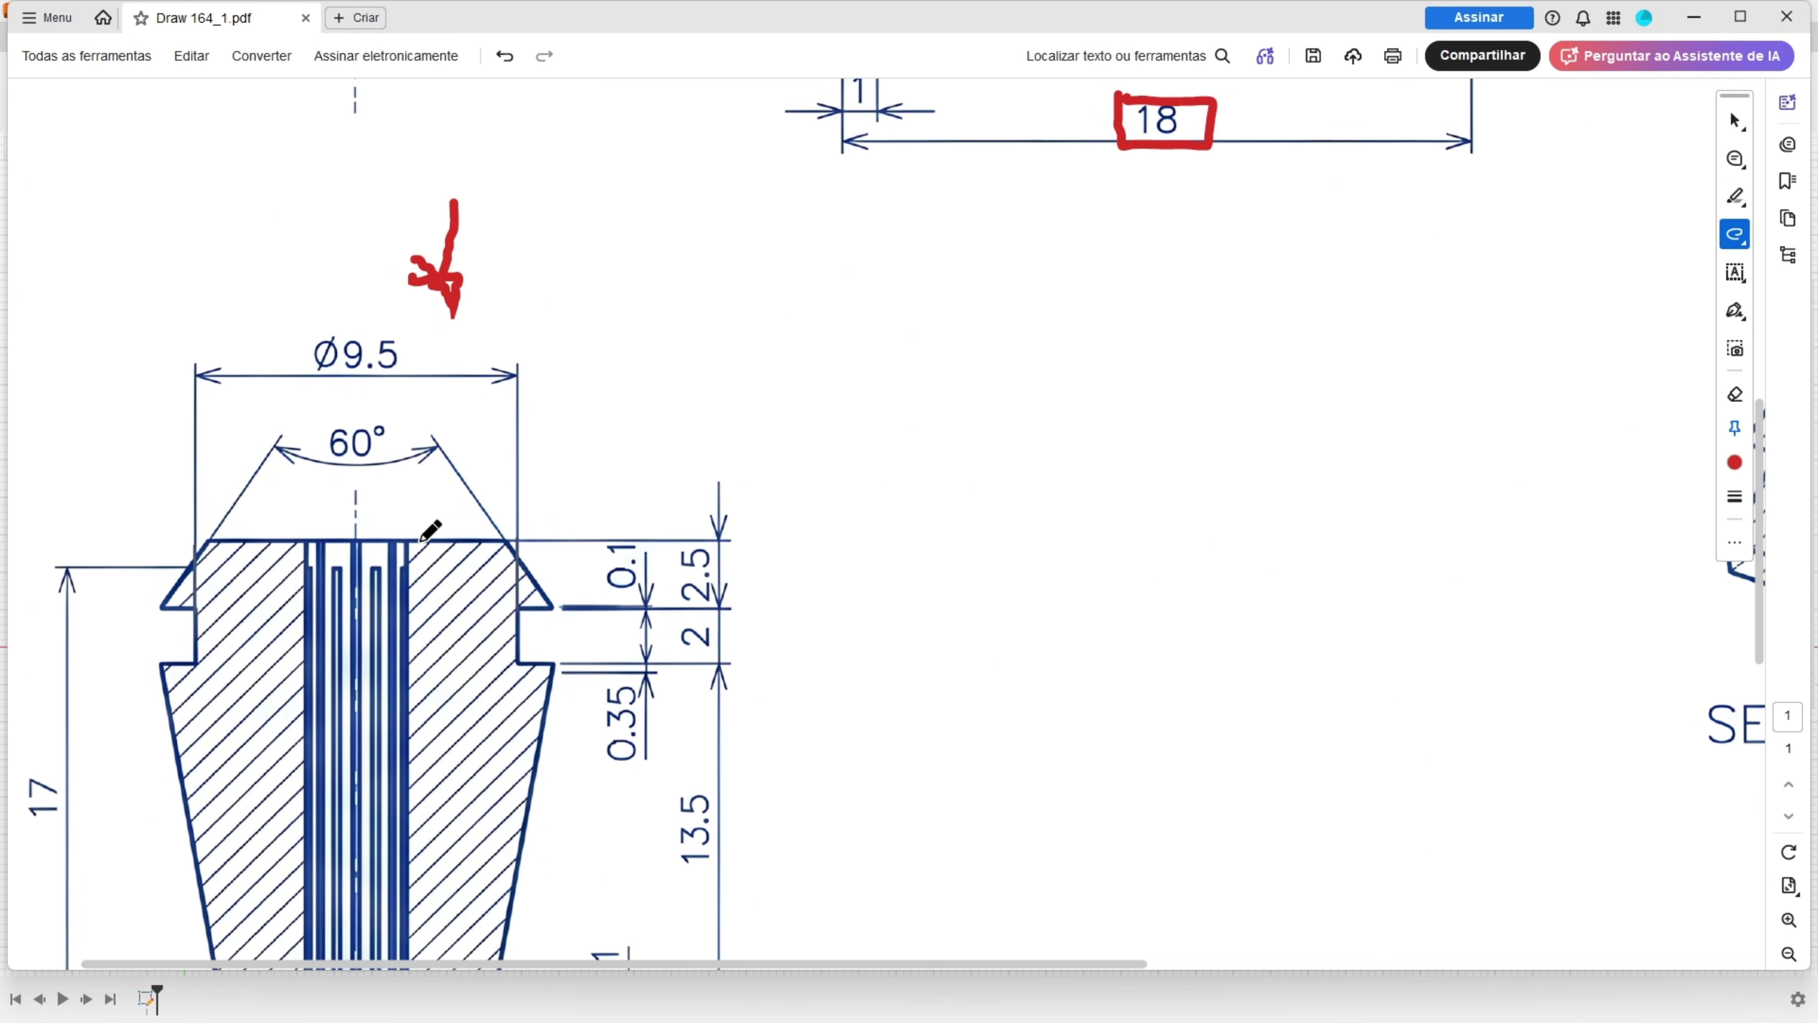
pyautogui.moveTo(421, 539)
pyautogui.mouseDown()
pyautogui.moveTo(506, 538)
pyautogui.moveTo(549, 608)
pyautogui.mouseUp()
pyautogui.moveTo(601, 545)
pyautogui.mouseDown()
pyautogui.moveTo(604, 605)
pyautogui.moveTo(648, 576)
pyautogui.moveTo(646, 542)
pyautogui.moveTo(607, 538)
pyautogui.mouseUp()
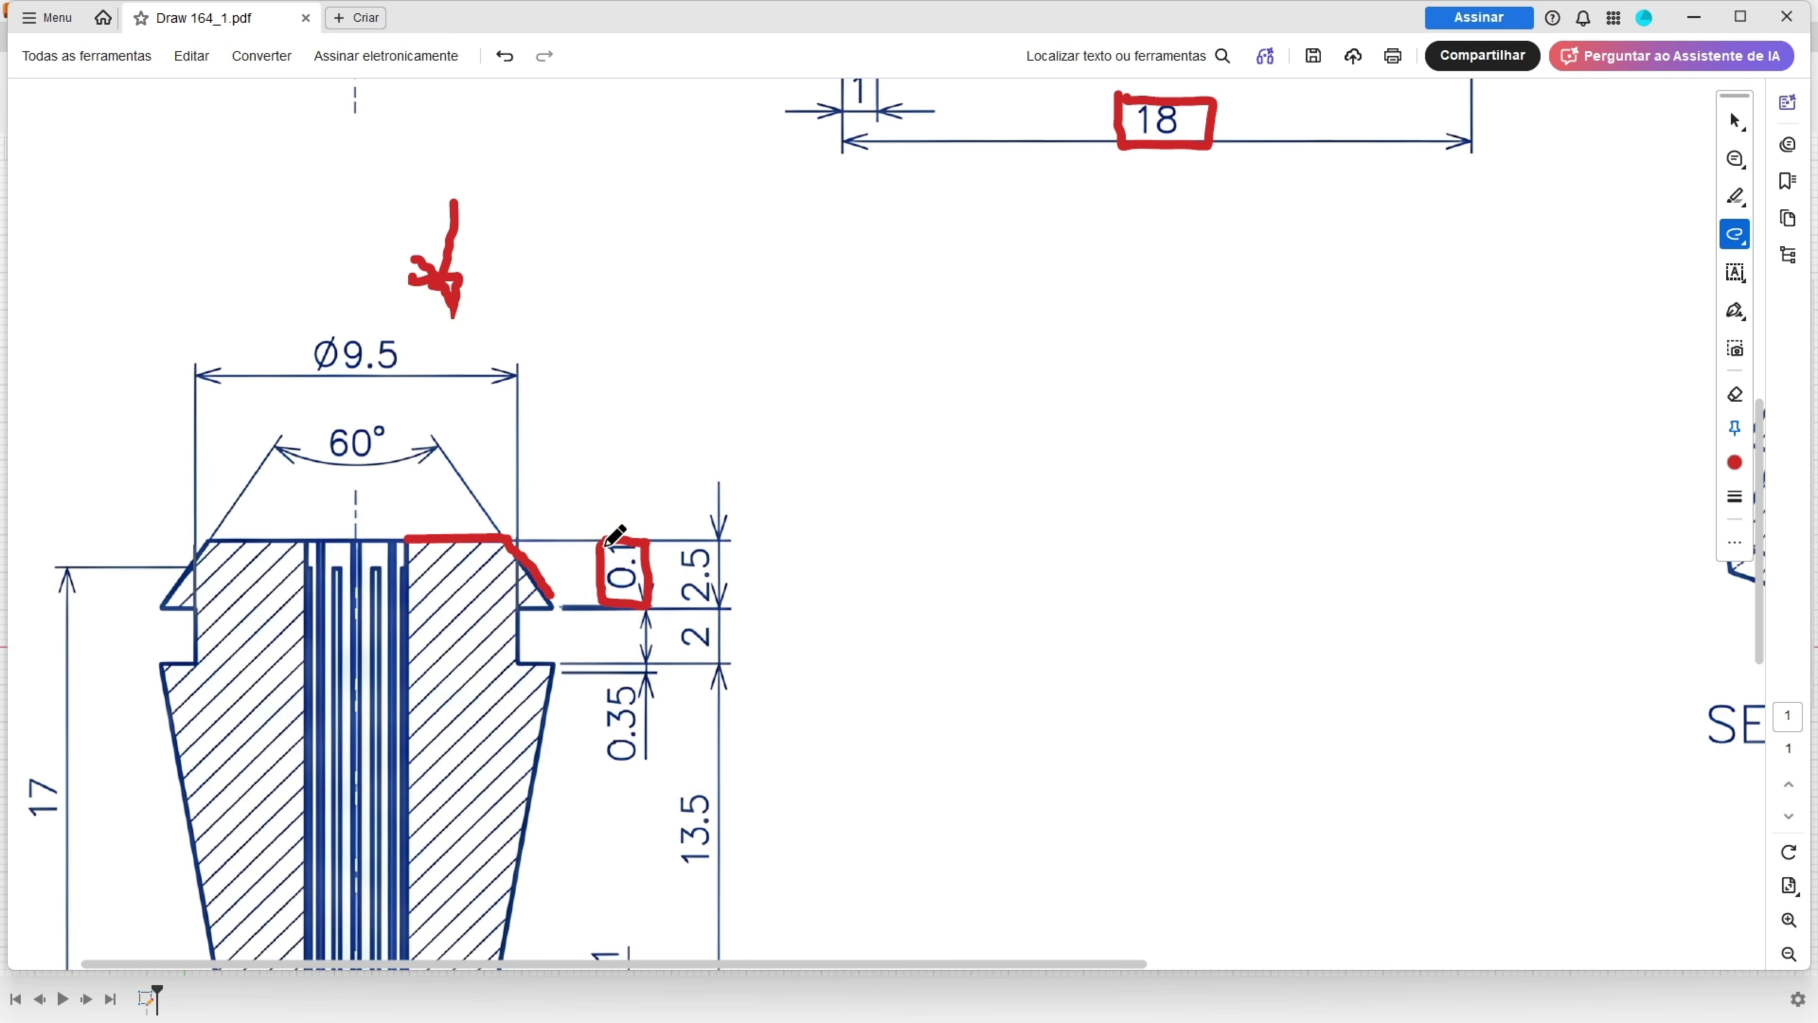
pyautogui.hotkey('ctrl', 'z')
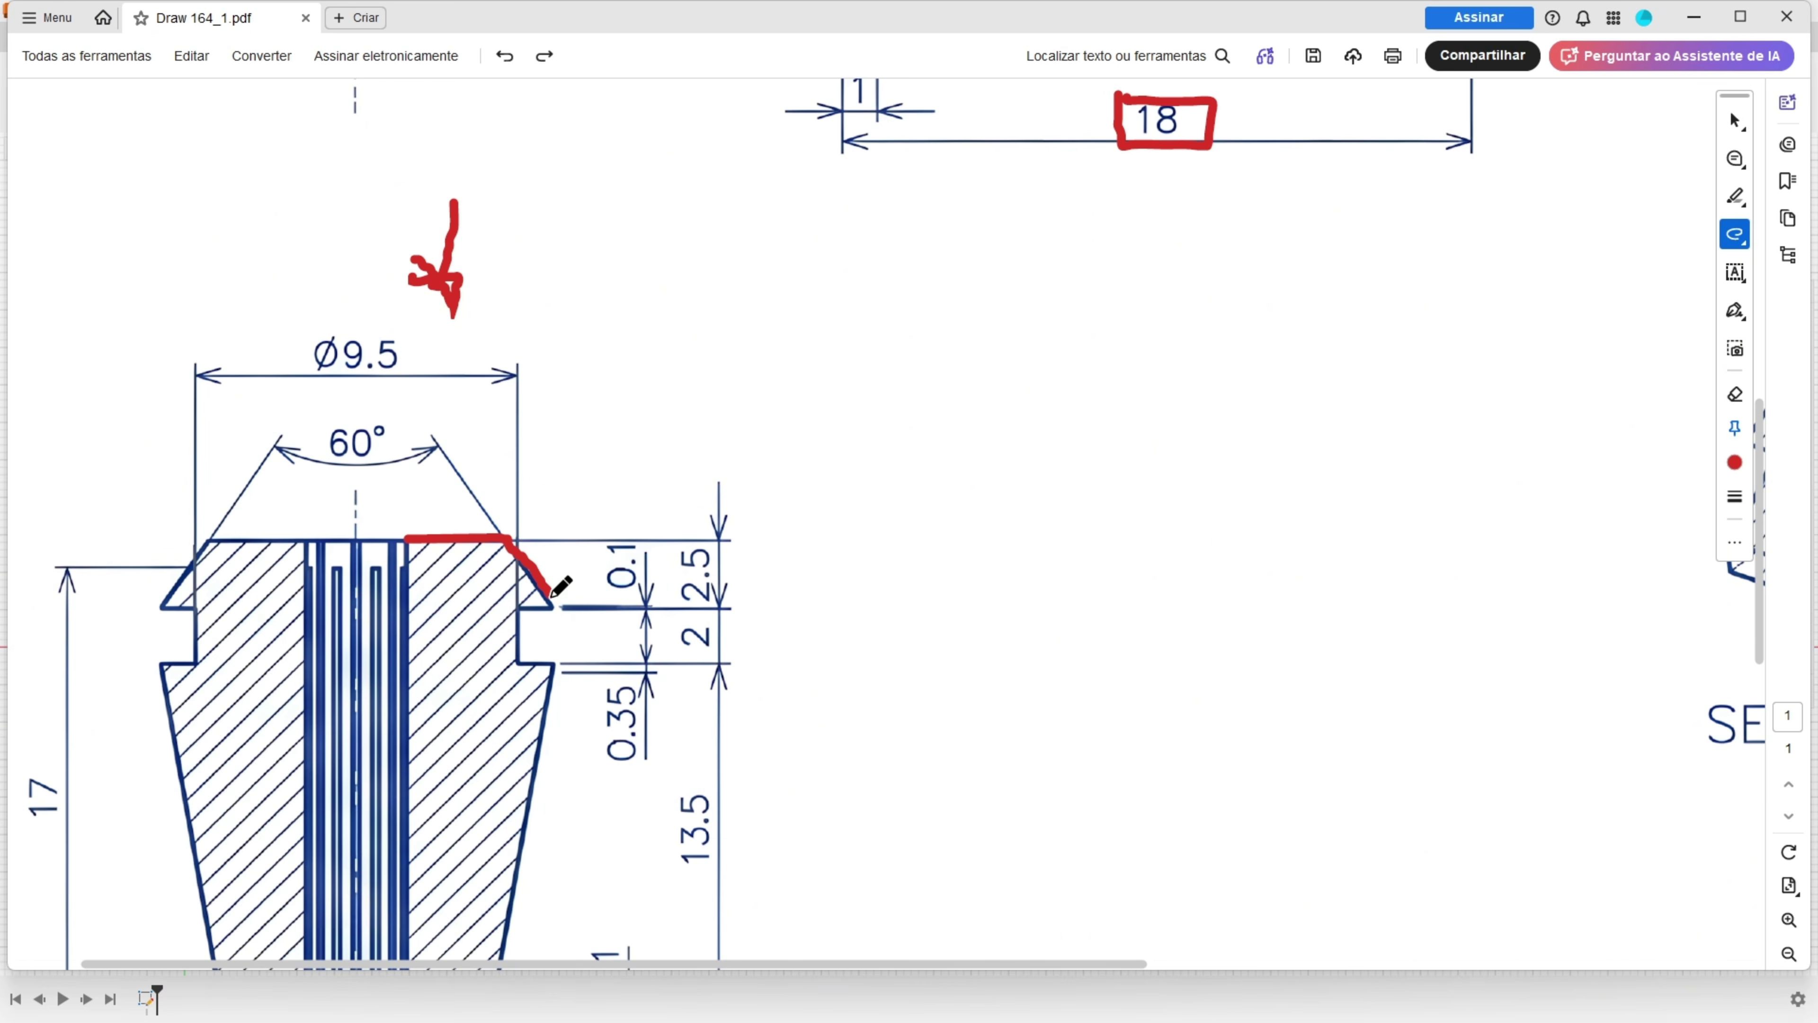
pyautogui.moveTo(551, 602); pyautogui.dragTo(552, 625)
pyautogui.moveTo(599, 546)
pyautogui.mouseDown()
pyautogui.moveTo(598, 584)
pyautogui.moveTo(644, 598)
pyautogui.moveTo(650, 559)
pyautogui.moveTo(614, 538)
pyautogui.mouseUp()
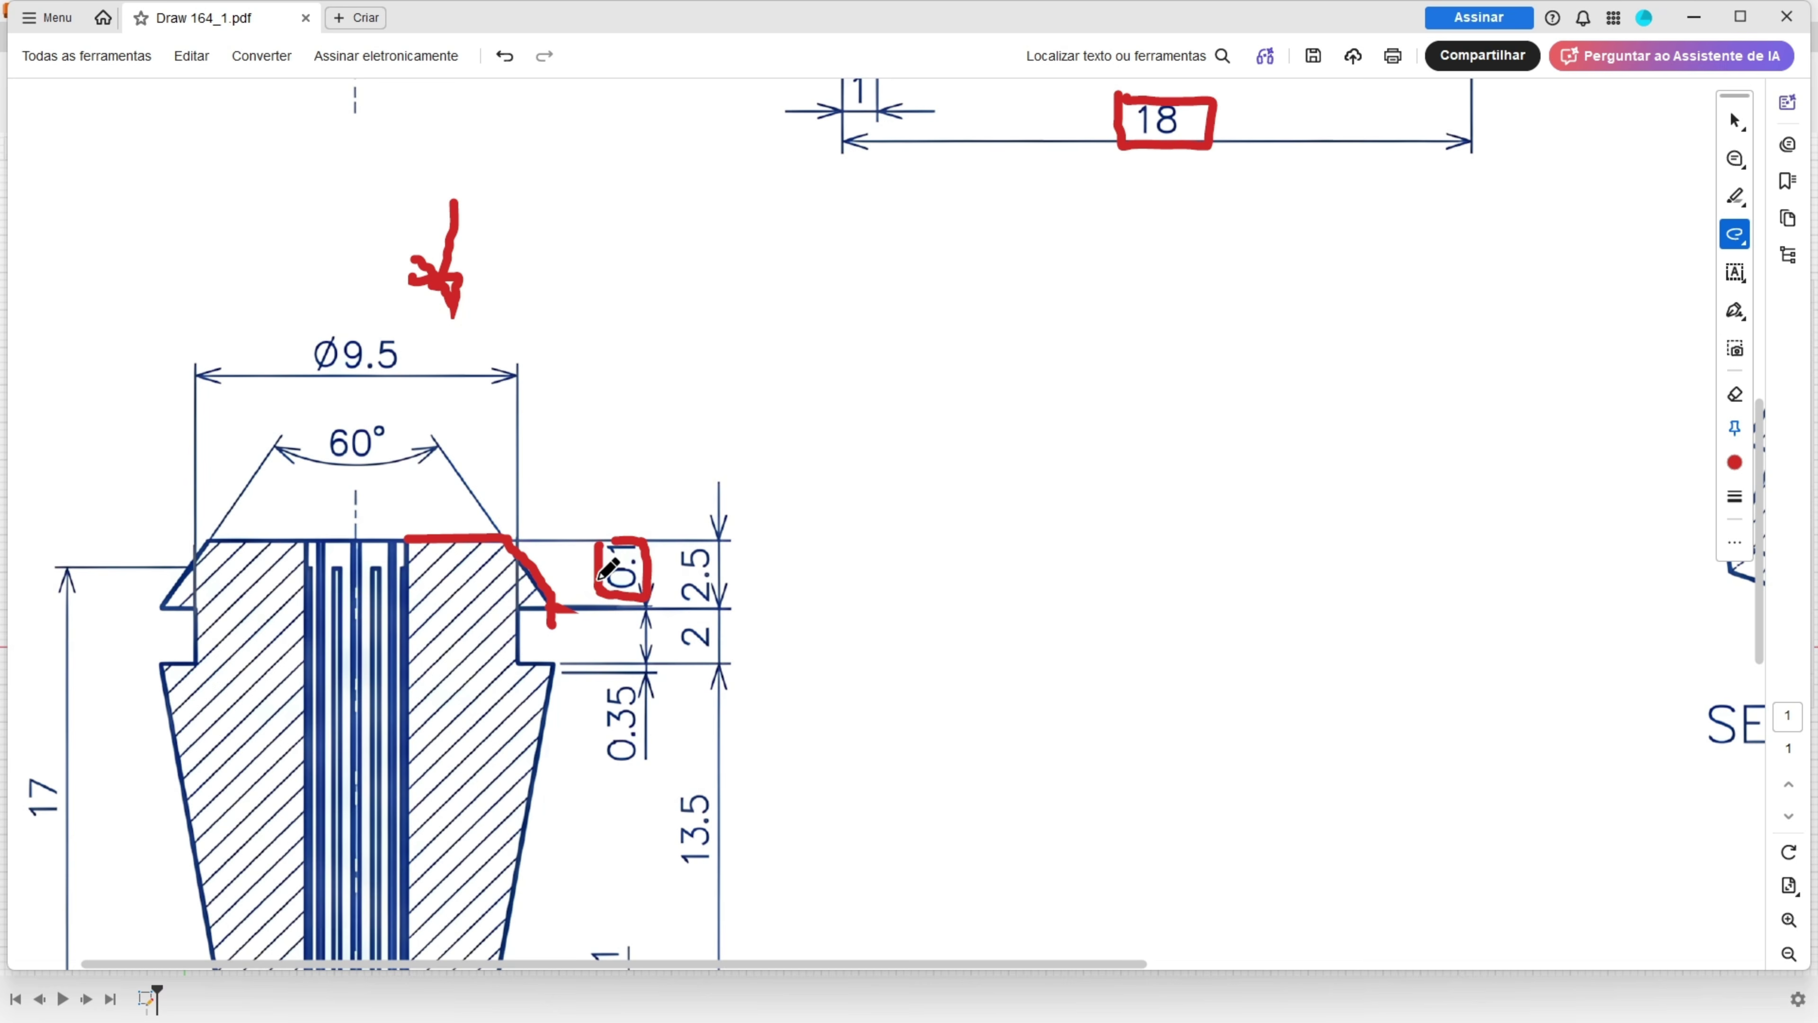
pyautogui.click(555, 628)
pyautogui.moveTo(675, 555)
pyautogui.mouseDown()
pyautogui.moveTo(673, 605)
pyautogui.moveTo(726, 609)
pyautogui.moveTo(724, 534)
pyautogui.moveTo(696, 544)
pyautogui.mouseUp()
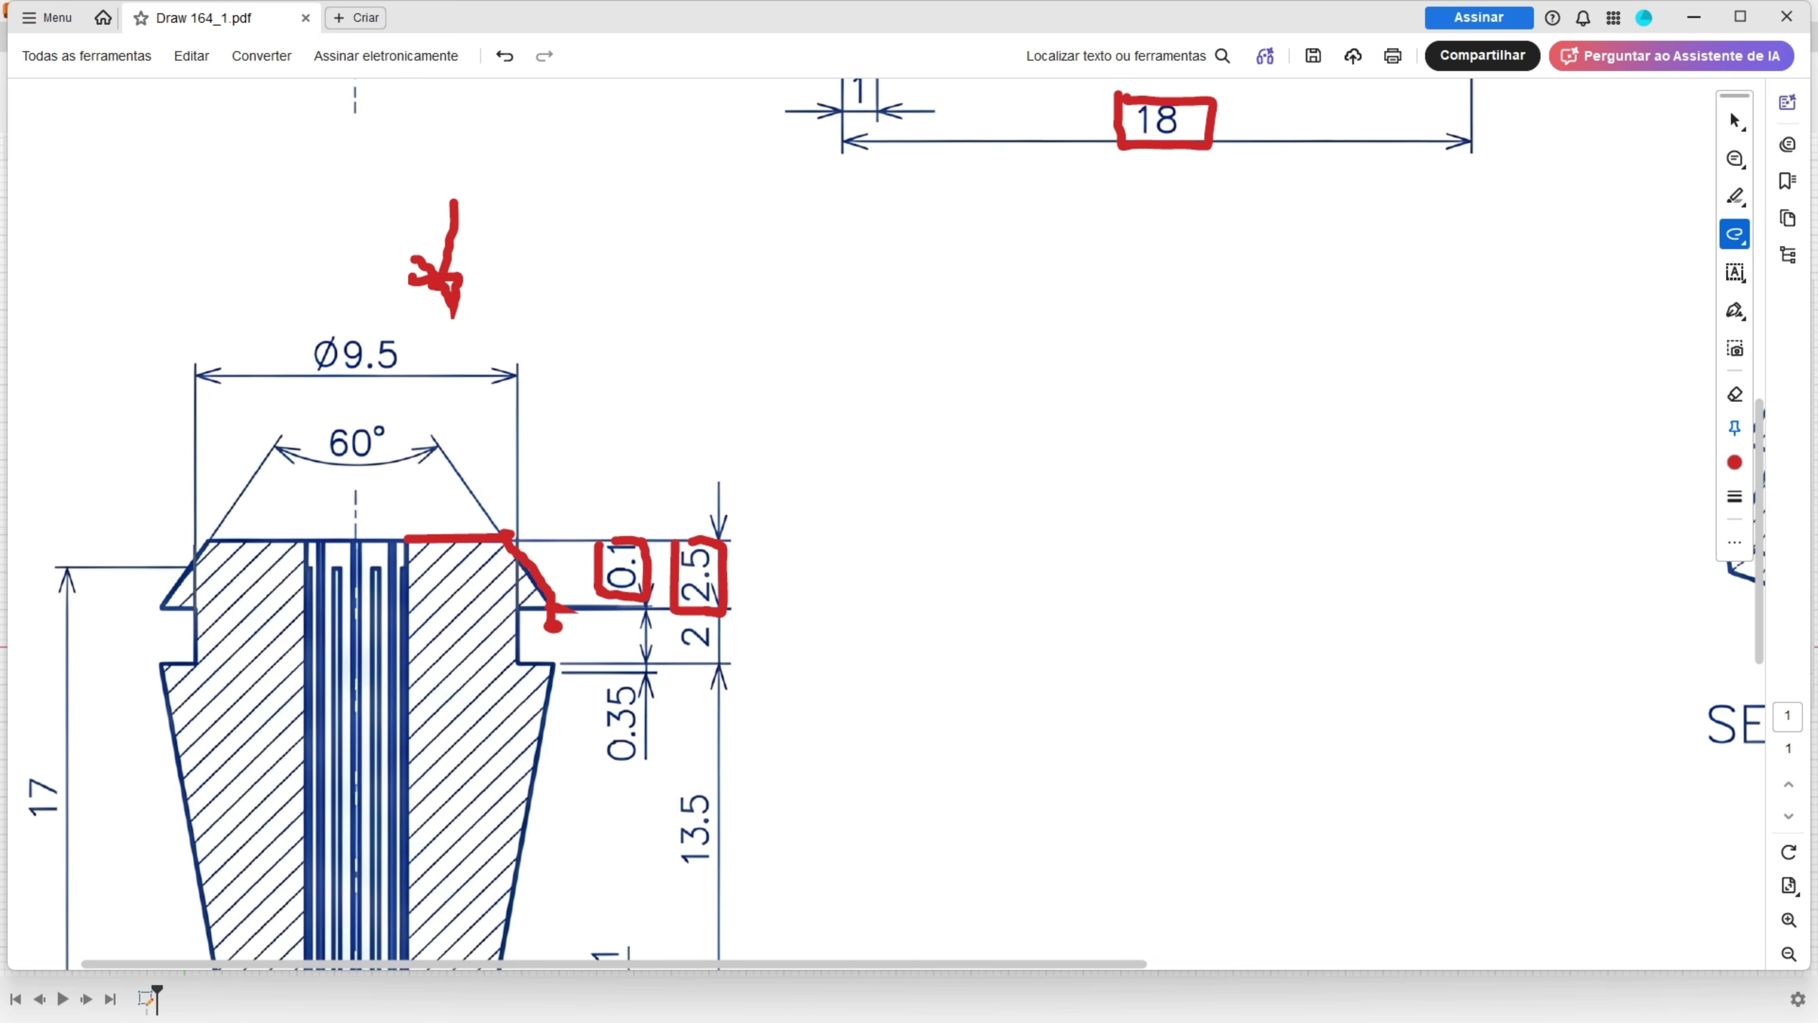
# In the Fusion sketch, draw a vertical, a sloped and a short horizontal line from the solid line's start, ending about 2.87 mm along the axis.
pyautogui.hotkey('alt', 'Tab')
pyautogui.click(146, 95)
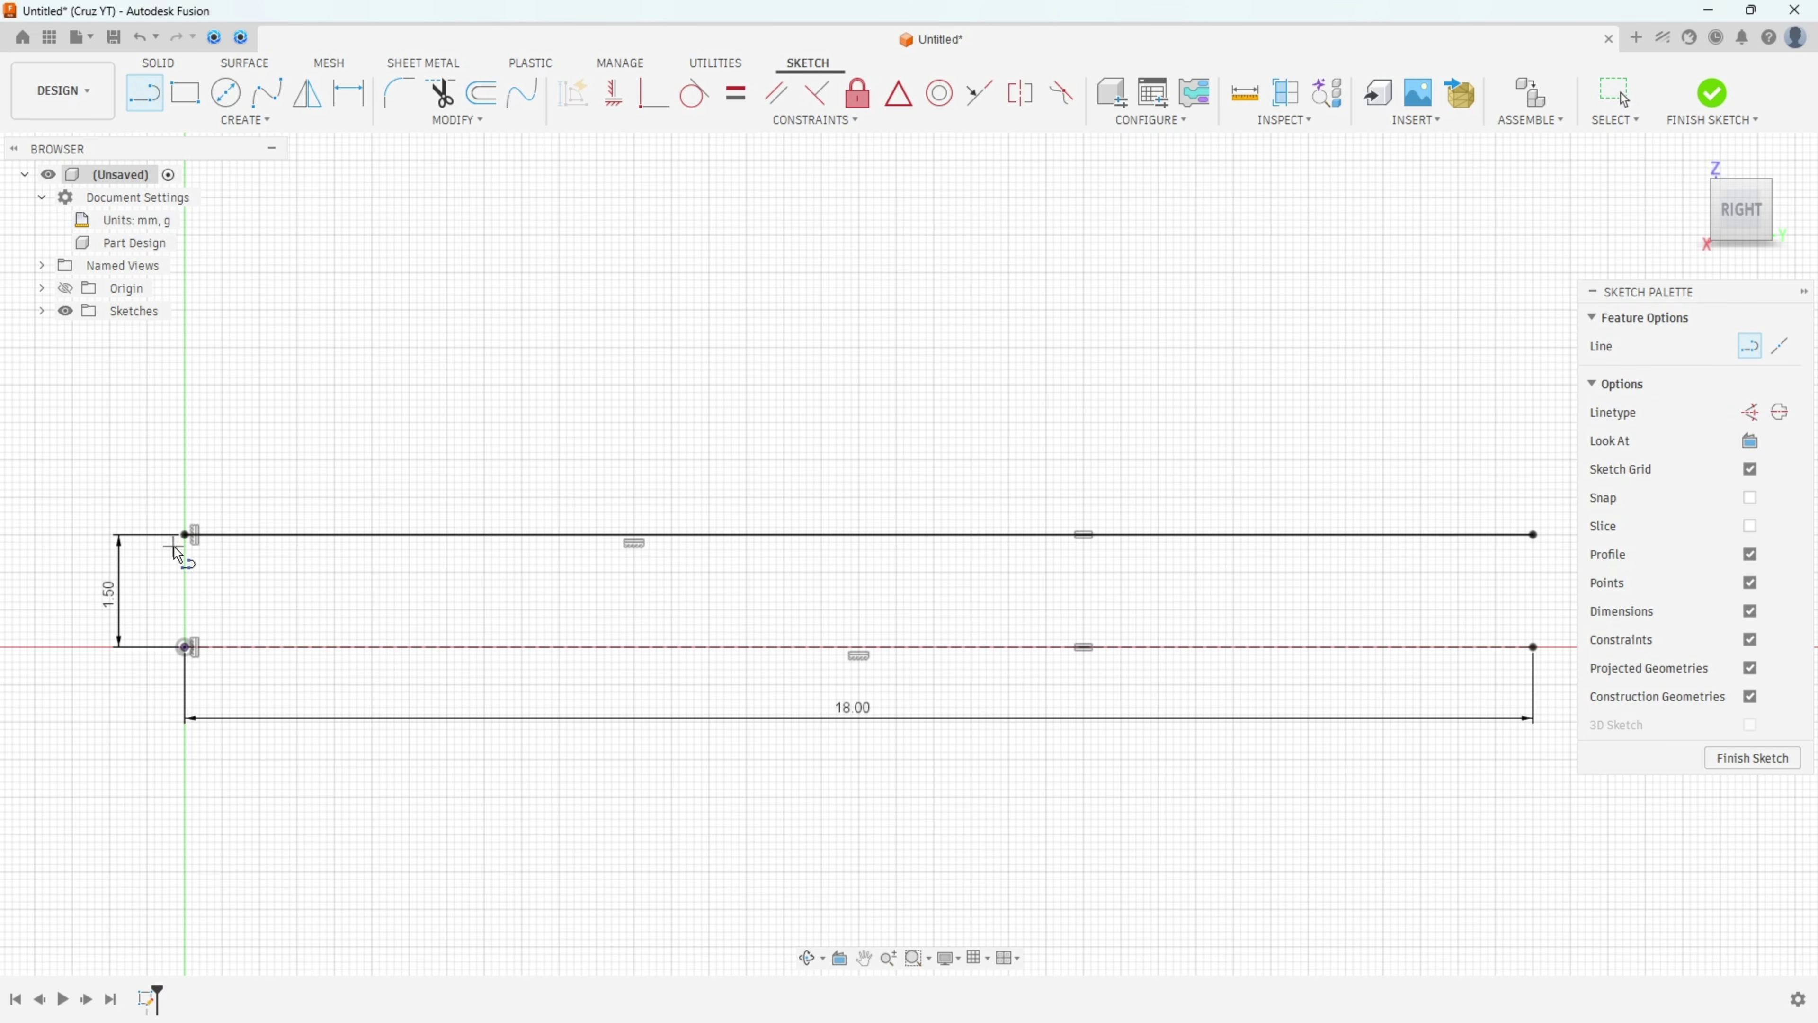
pyautogui.click(185, 534)
pyautogui.click(184, 444)
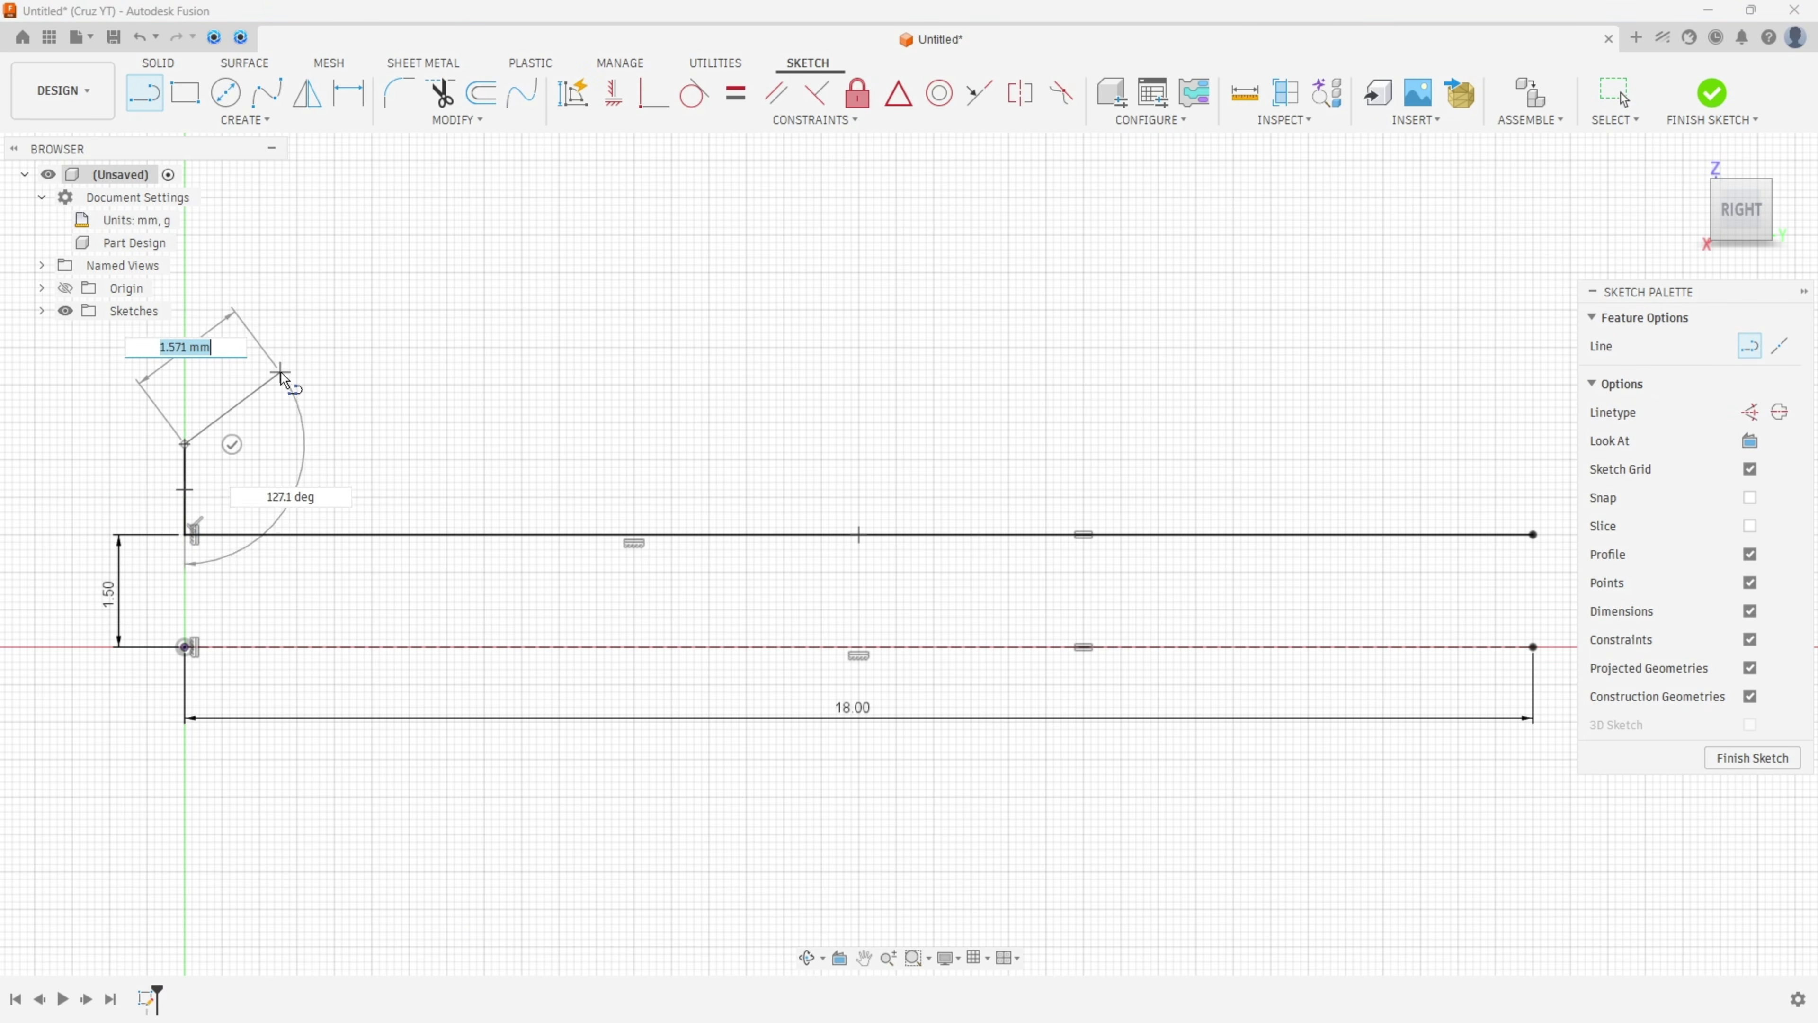
pyautogui.click(304, 355)
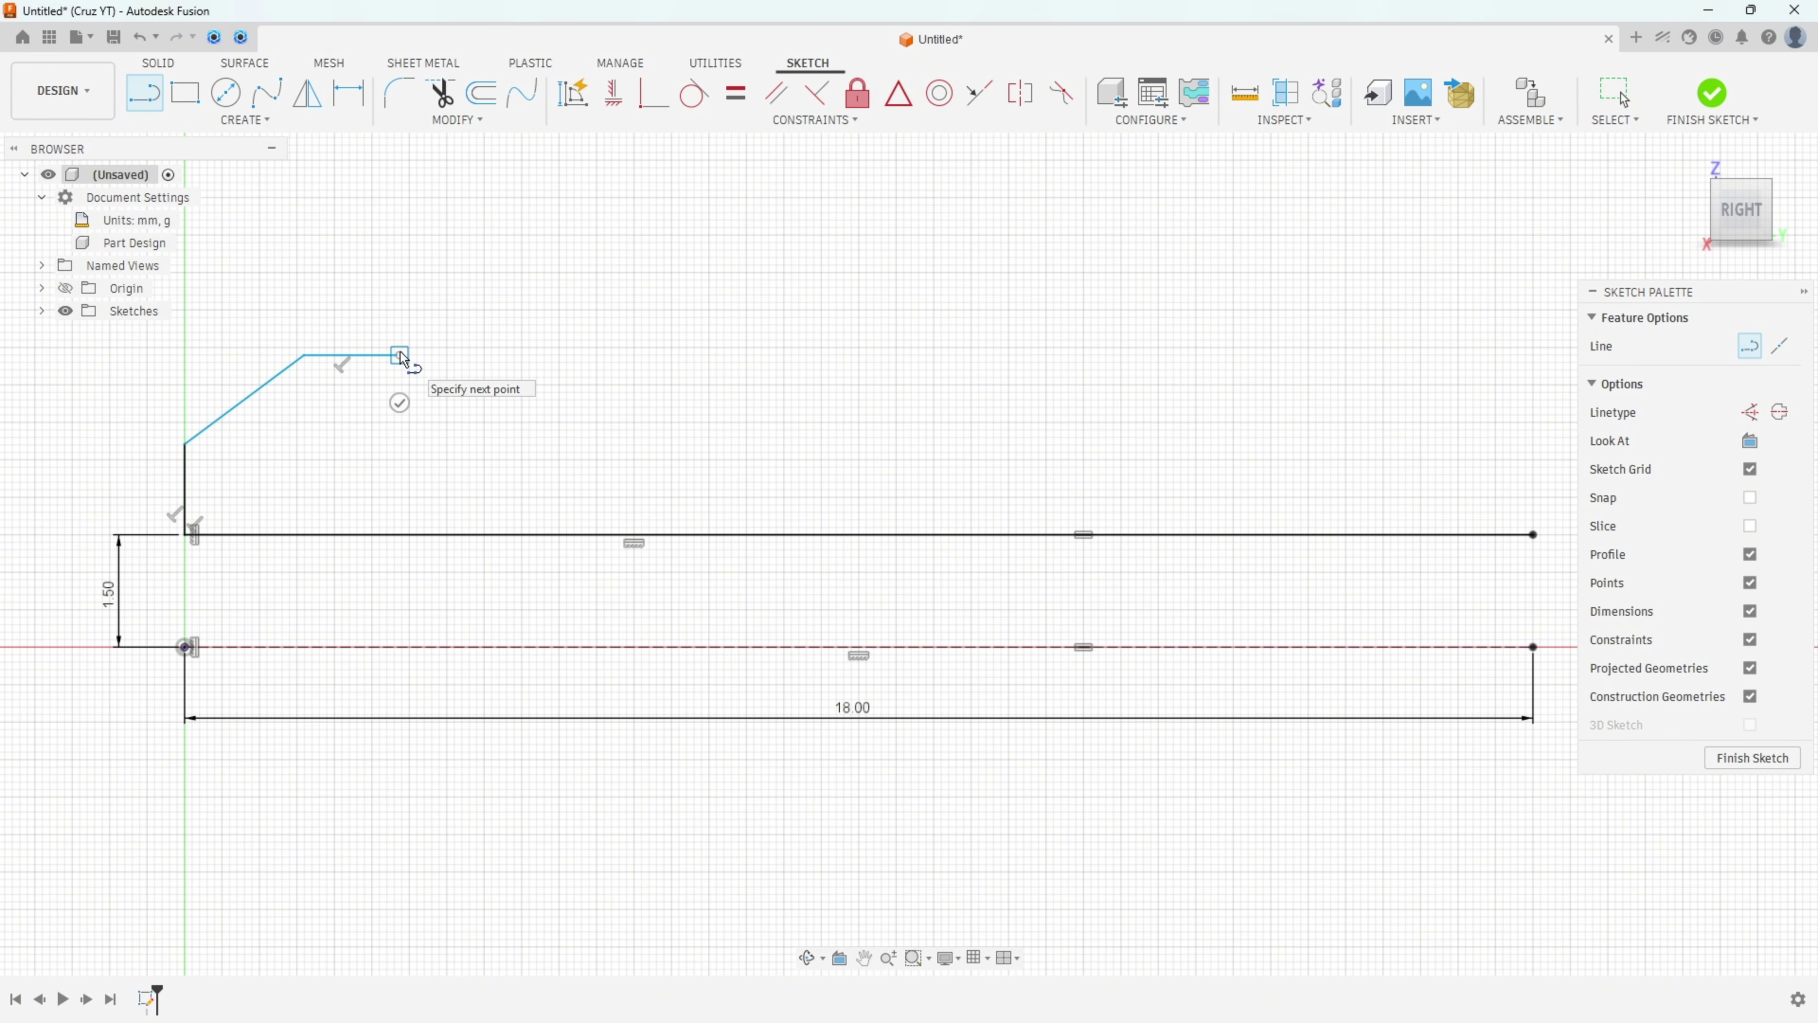
pyautogui.click(400, 355)
pyautogui.press('Escape')
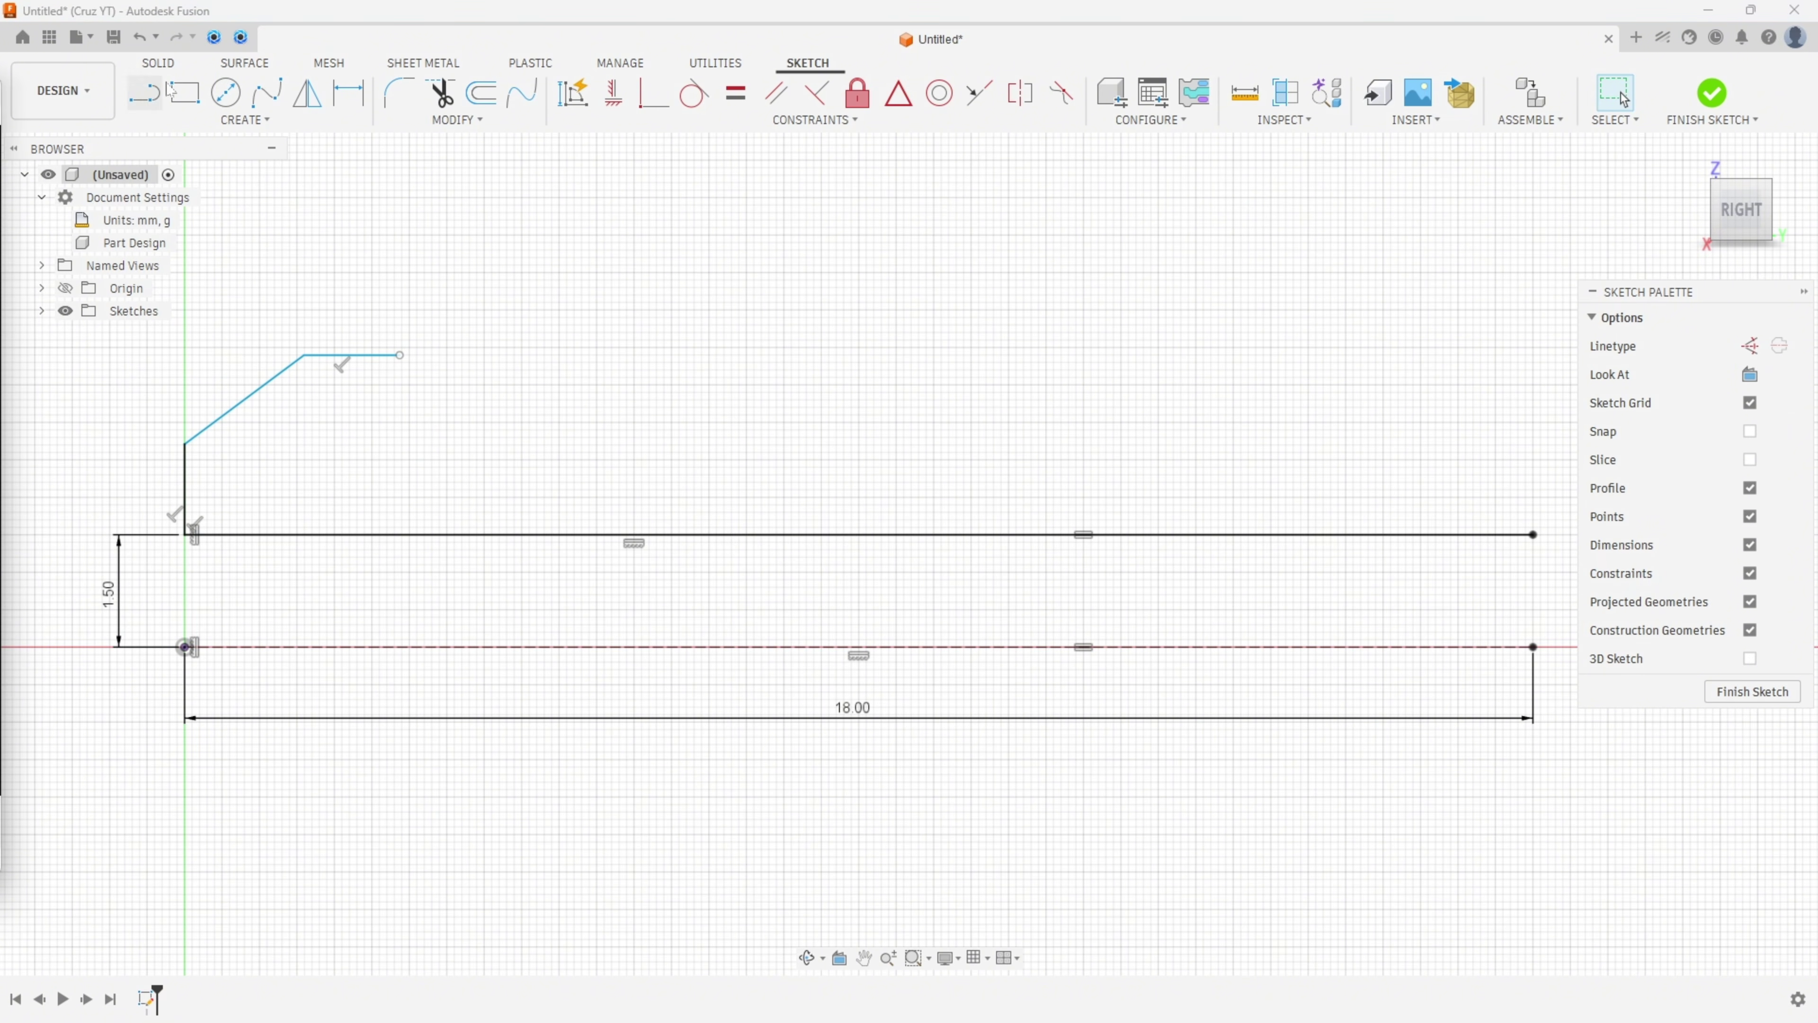
# Dimension the distance from the short vertical line to the free end of the upper horizontal line as 2.5 mm.
pyautogui.click(349, 92)
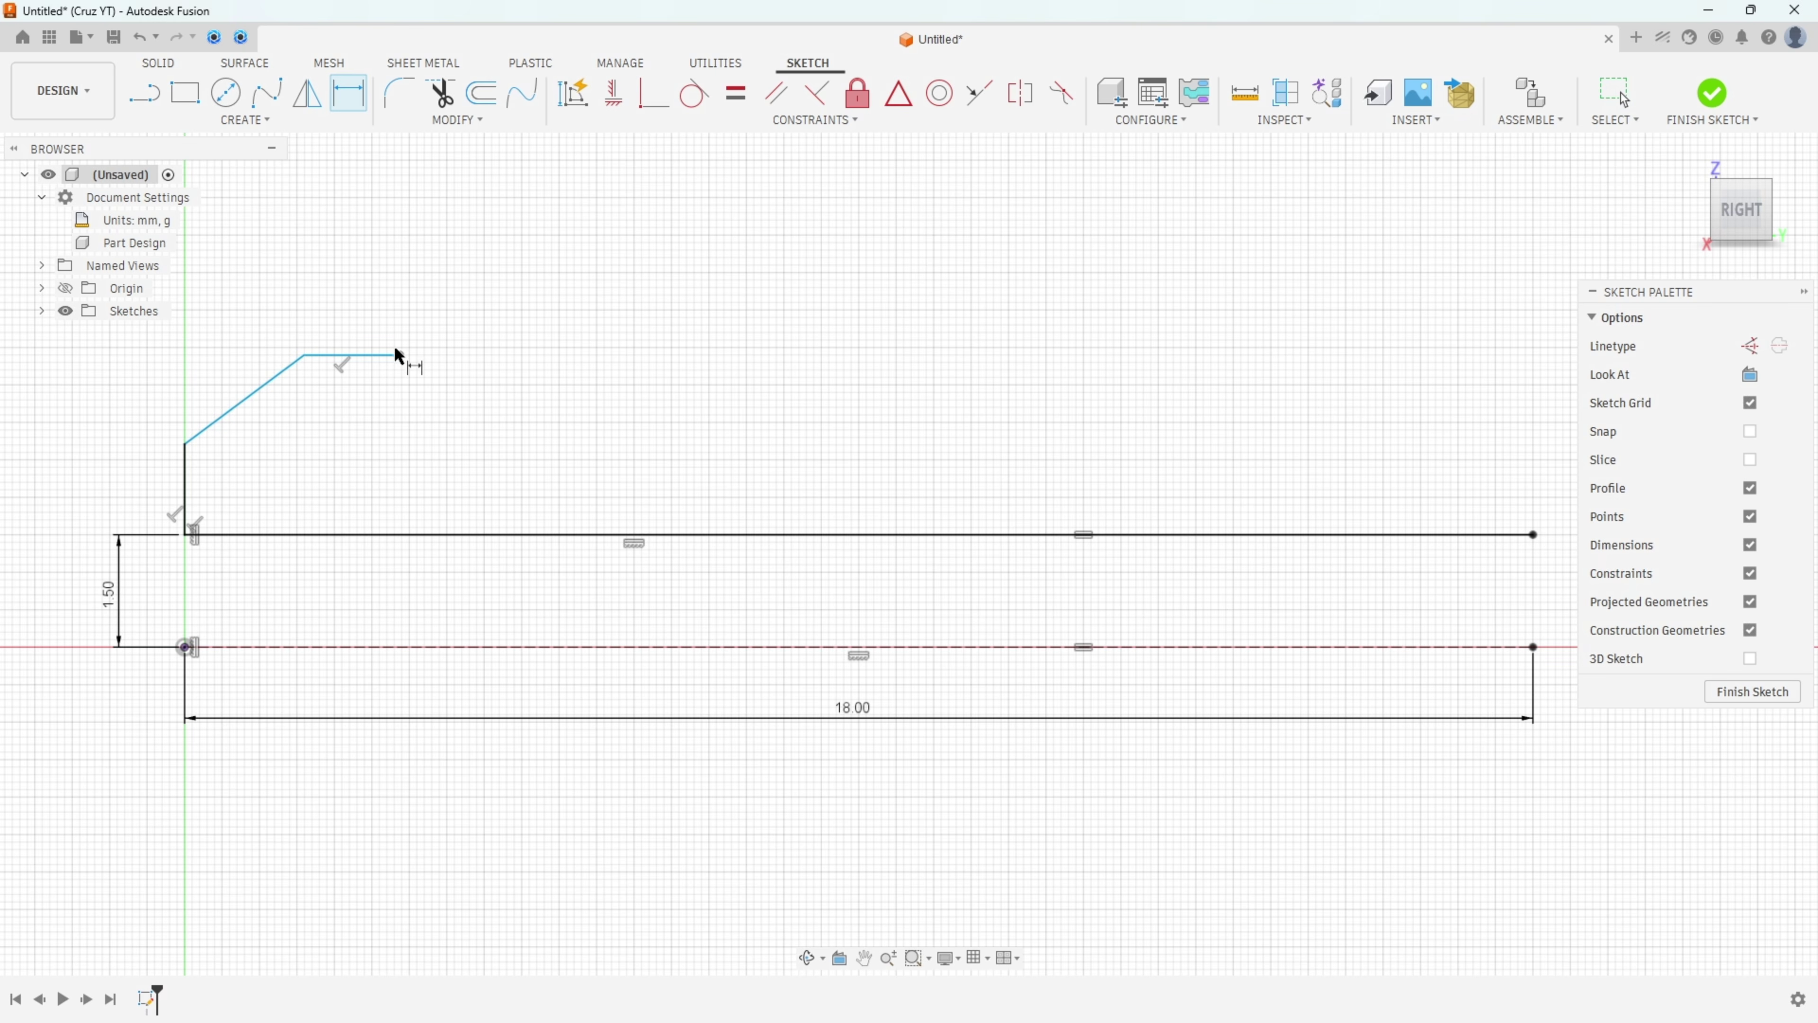
pyautogui.click(402, 355)
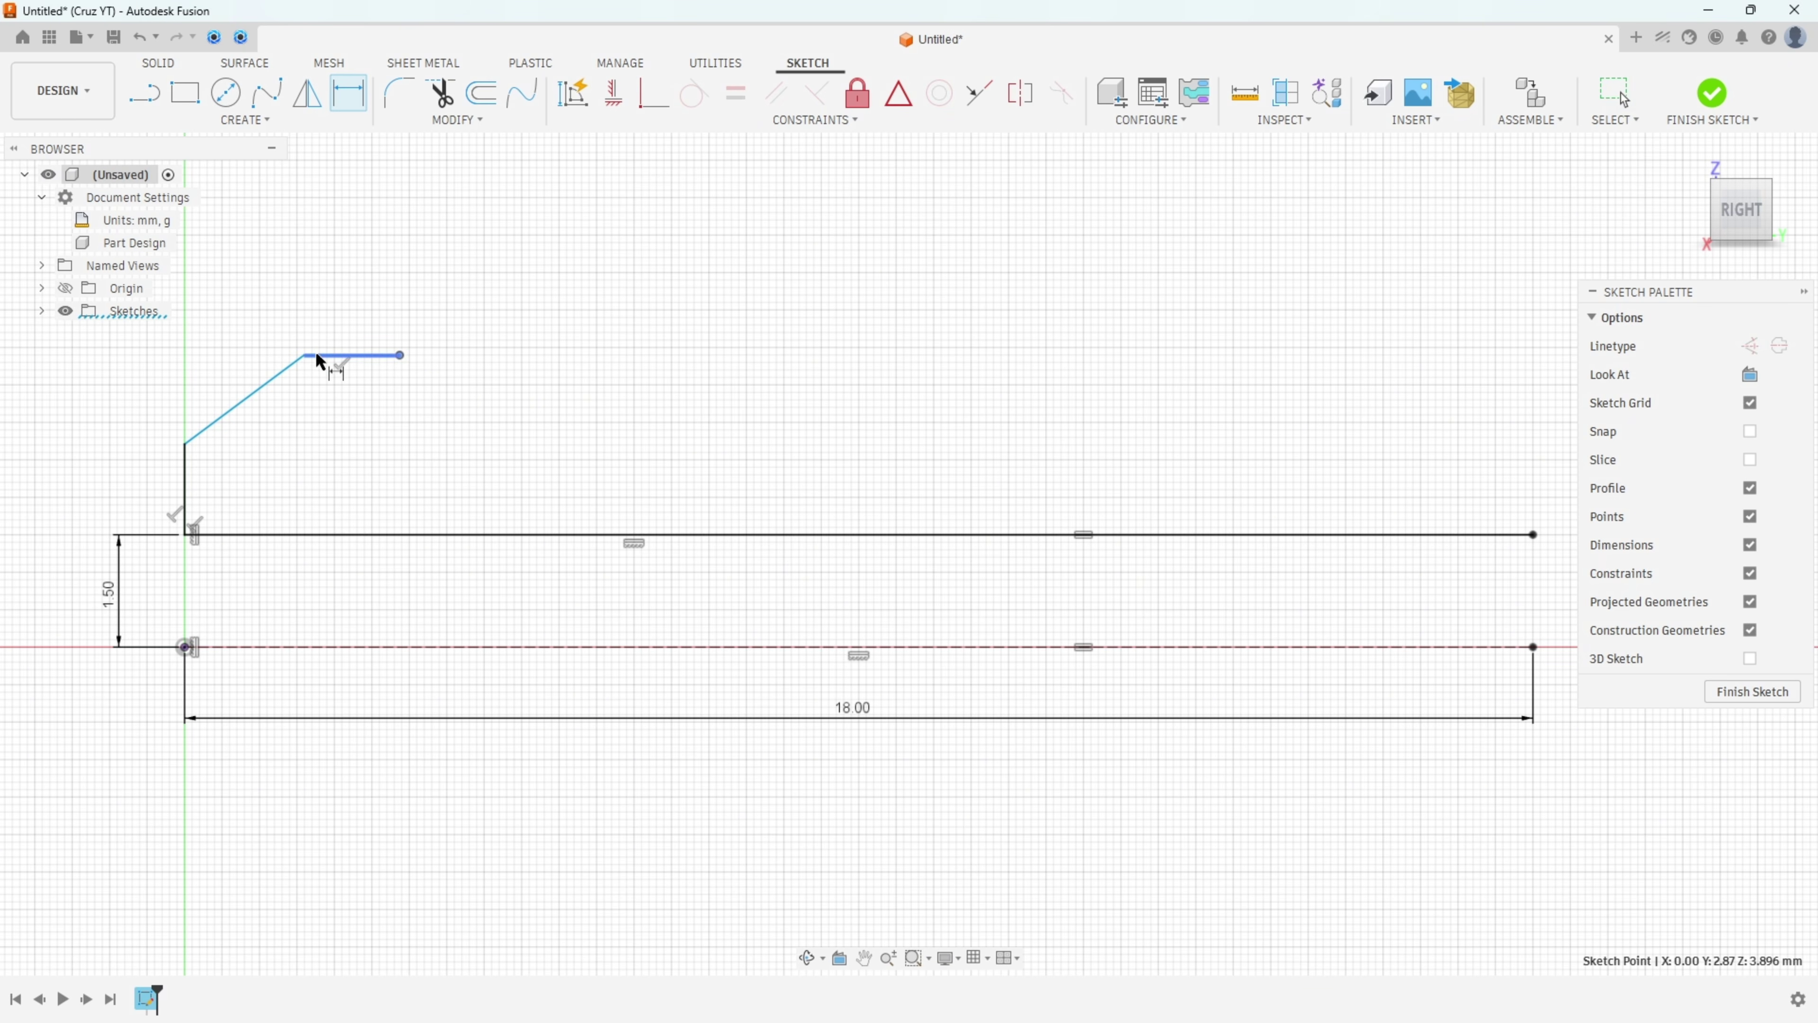
pyautogui.click(185, 471)
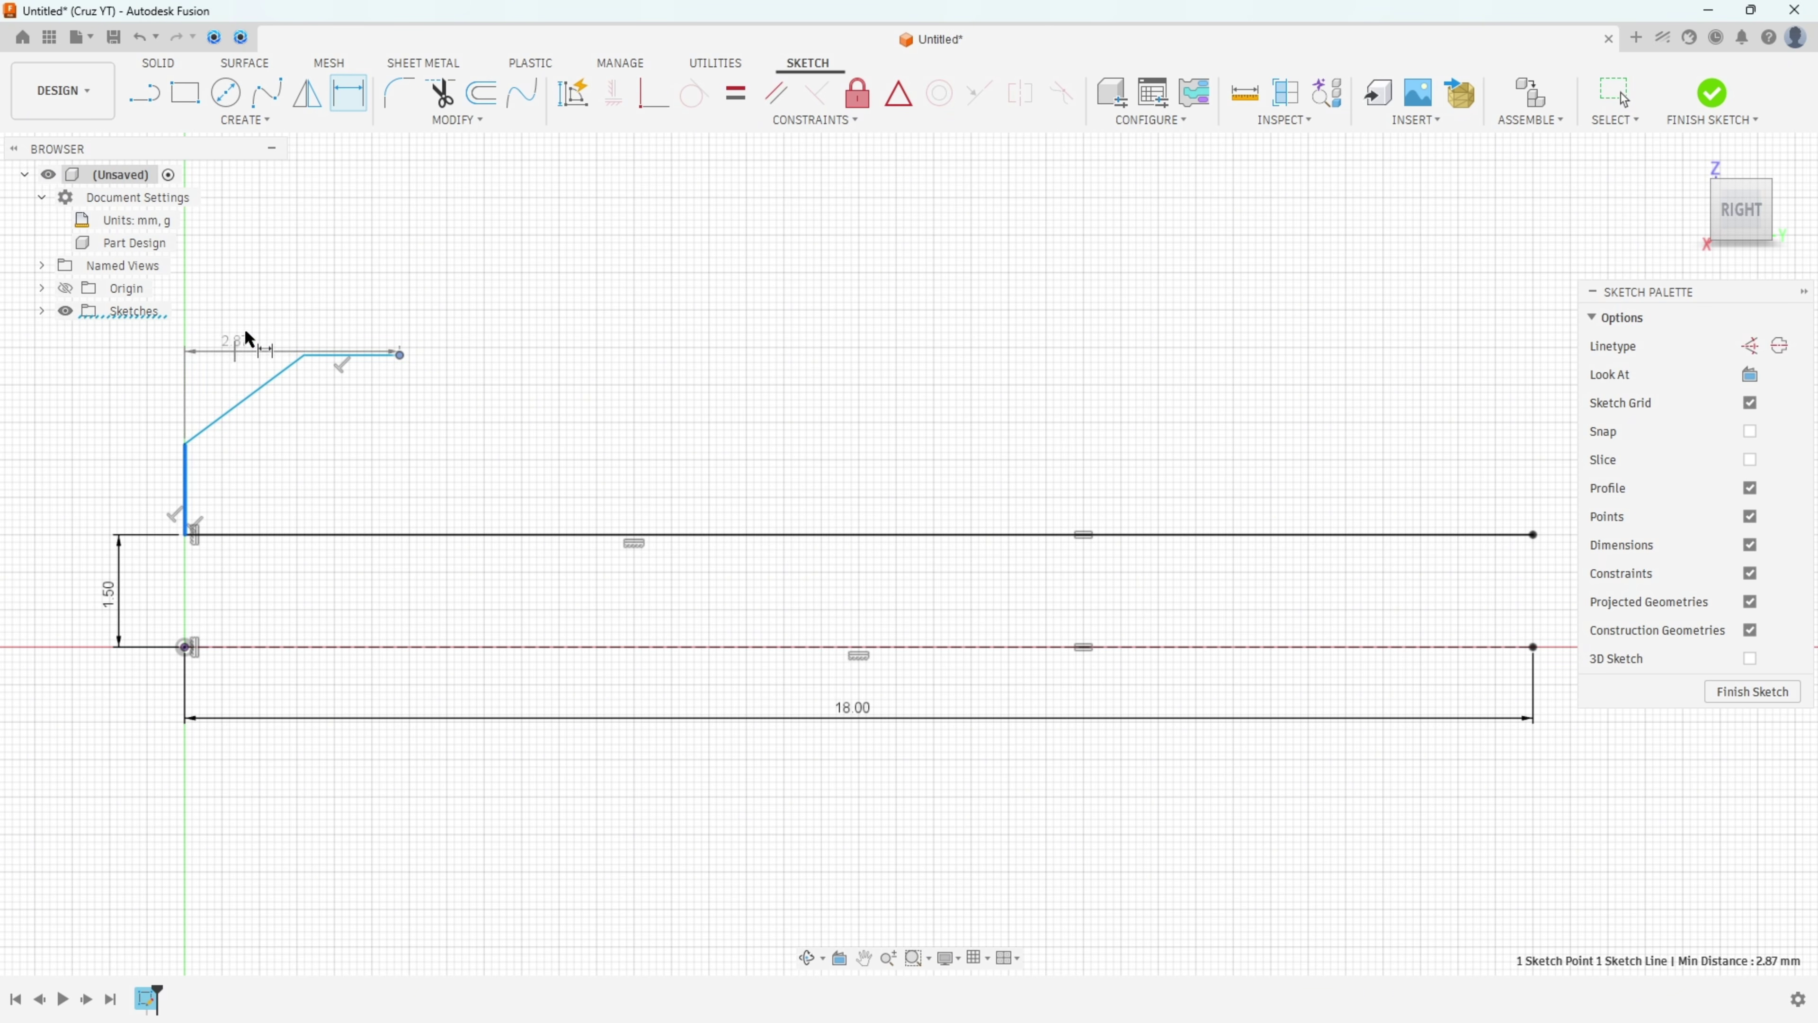
pyautogui.click(272, 256)
pyautogui.write('2.5')
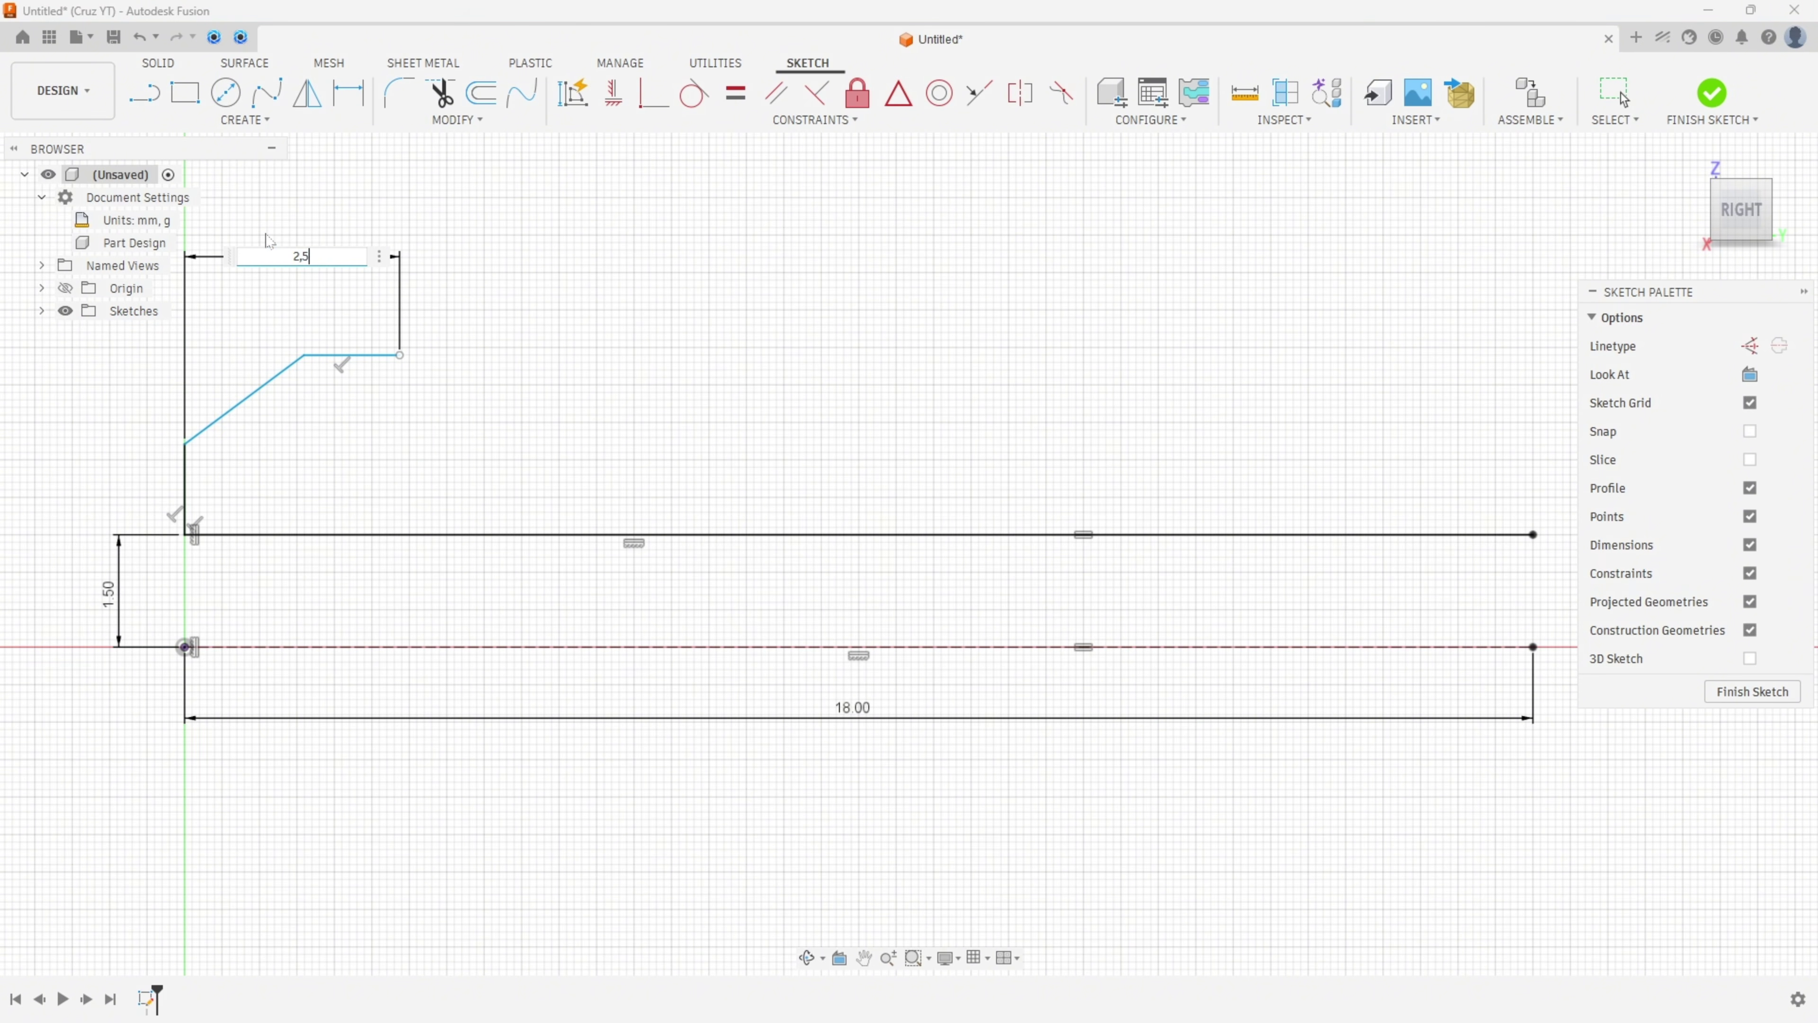
pyautogui.press('Return')
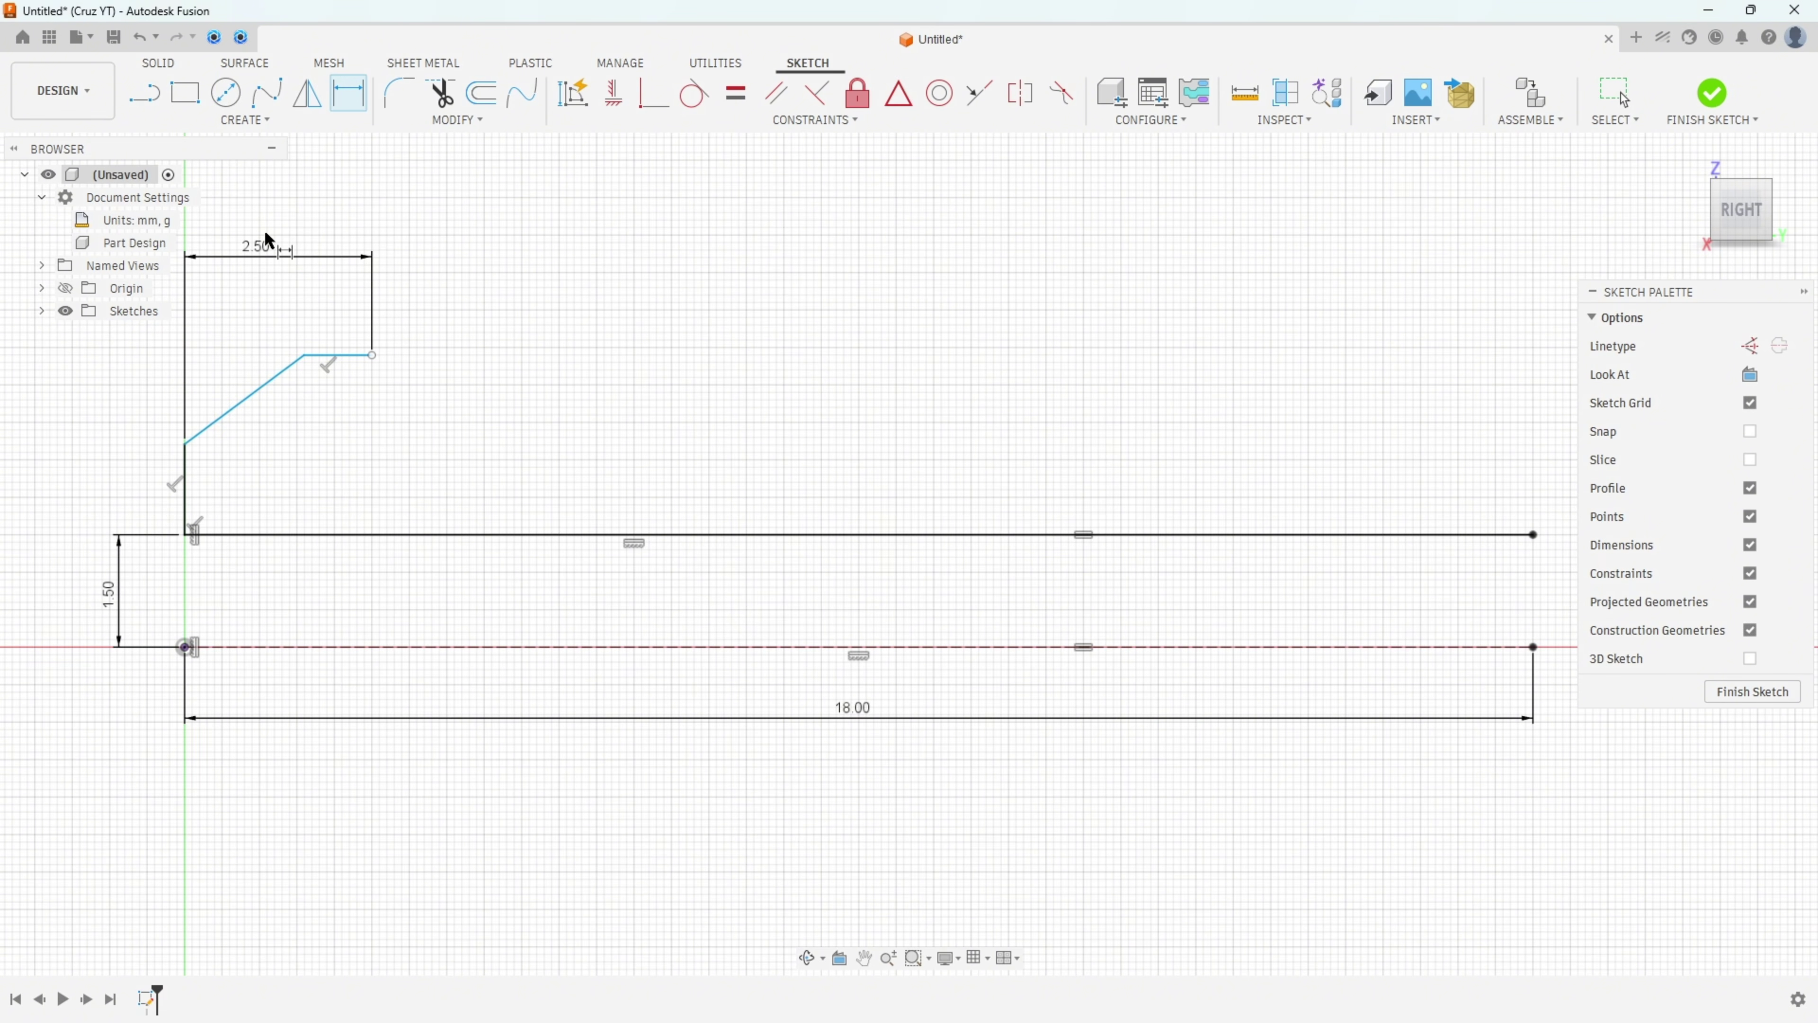
# Dimension the short upper horizontal line as 0.1 mm and place the dimension text beside its extension lines.
pyautogui.click(340, 355)
pyautogui.click(343, 314)
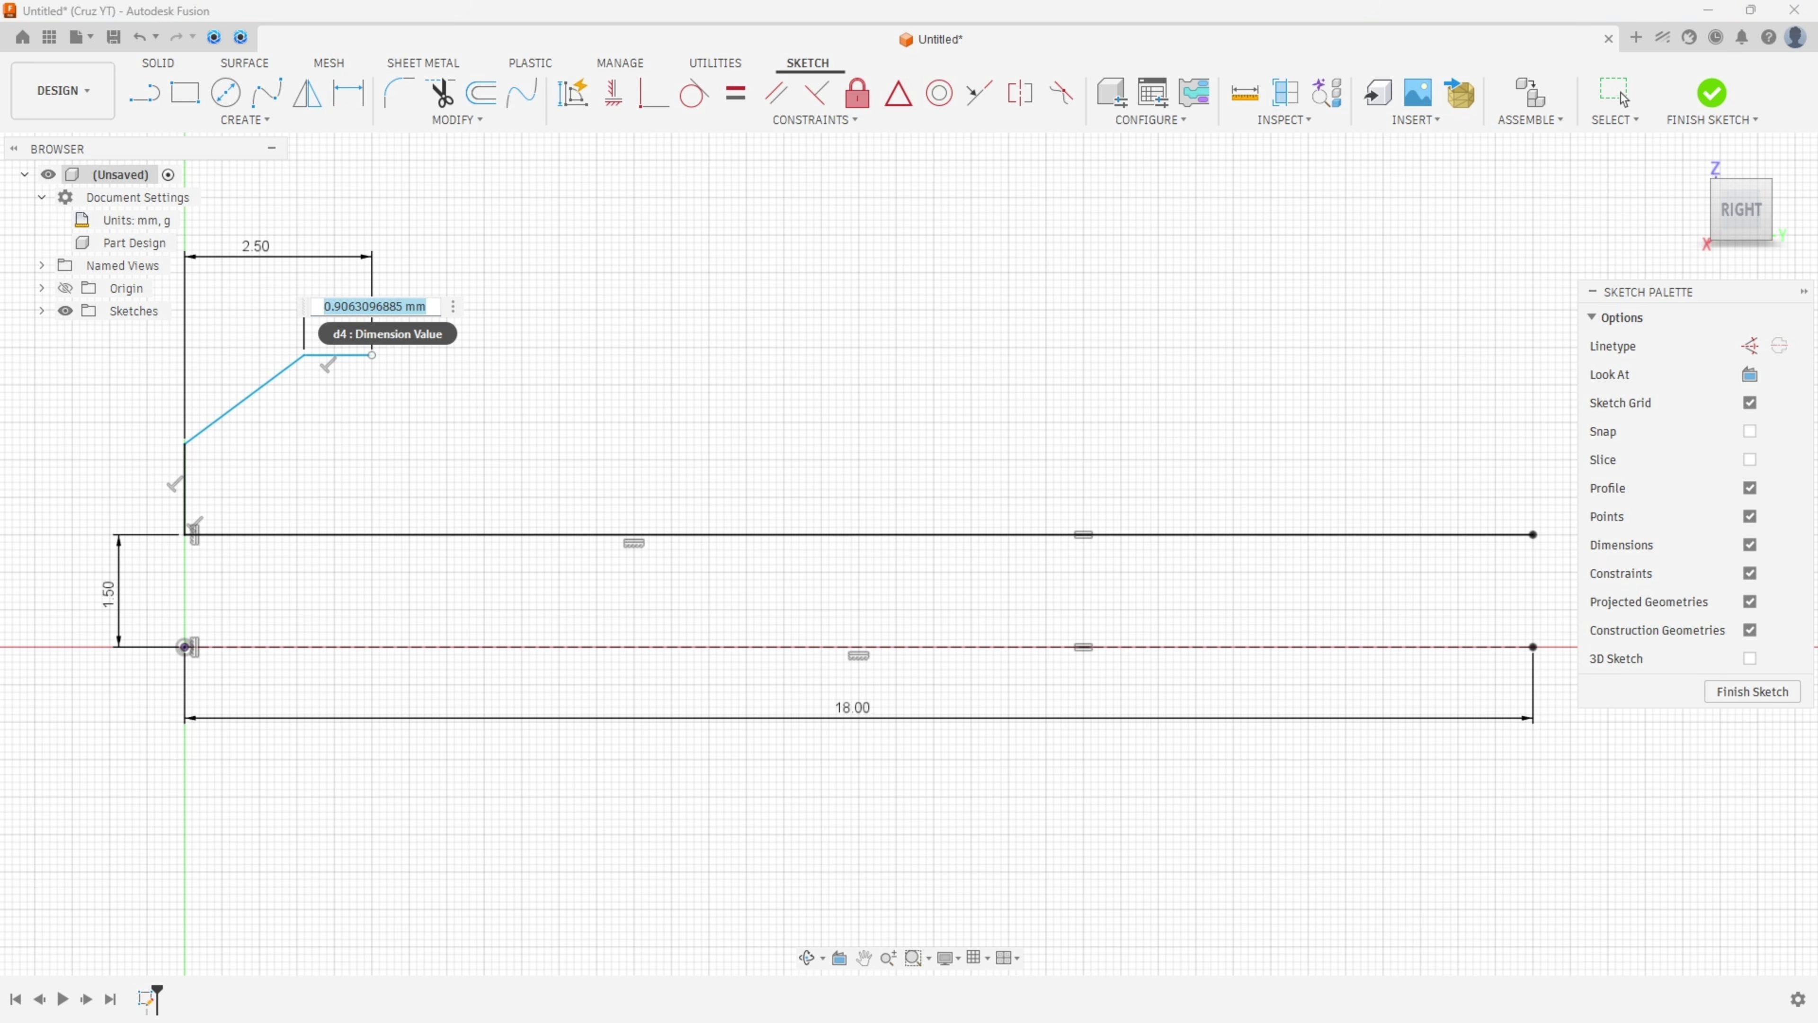
pyautogui.write('0.1')
pyautogui.press('Return')
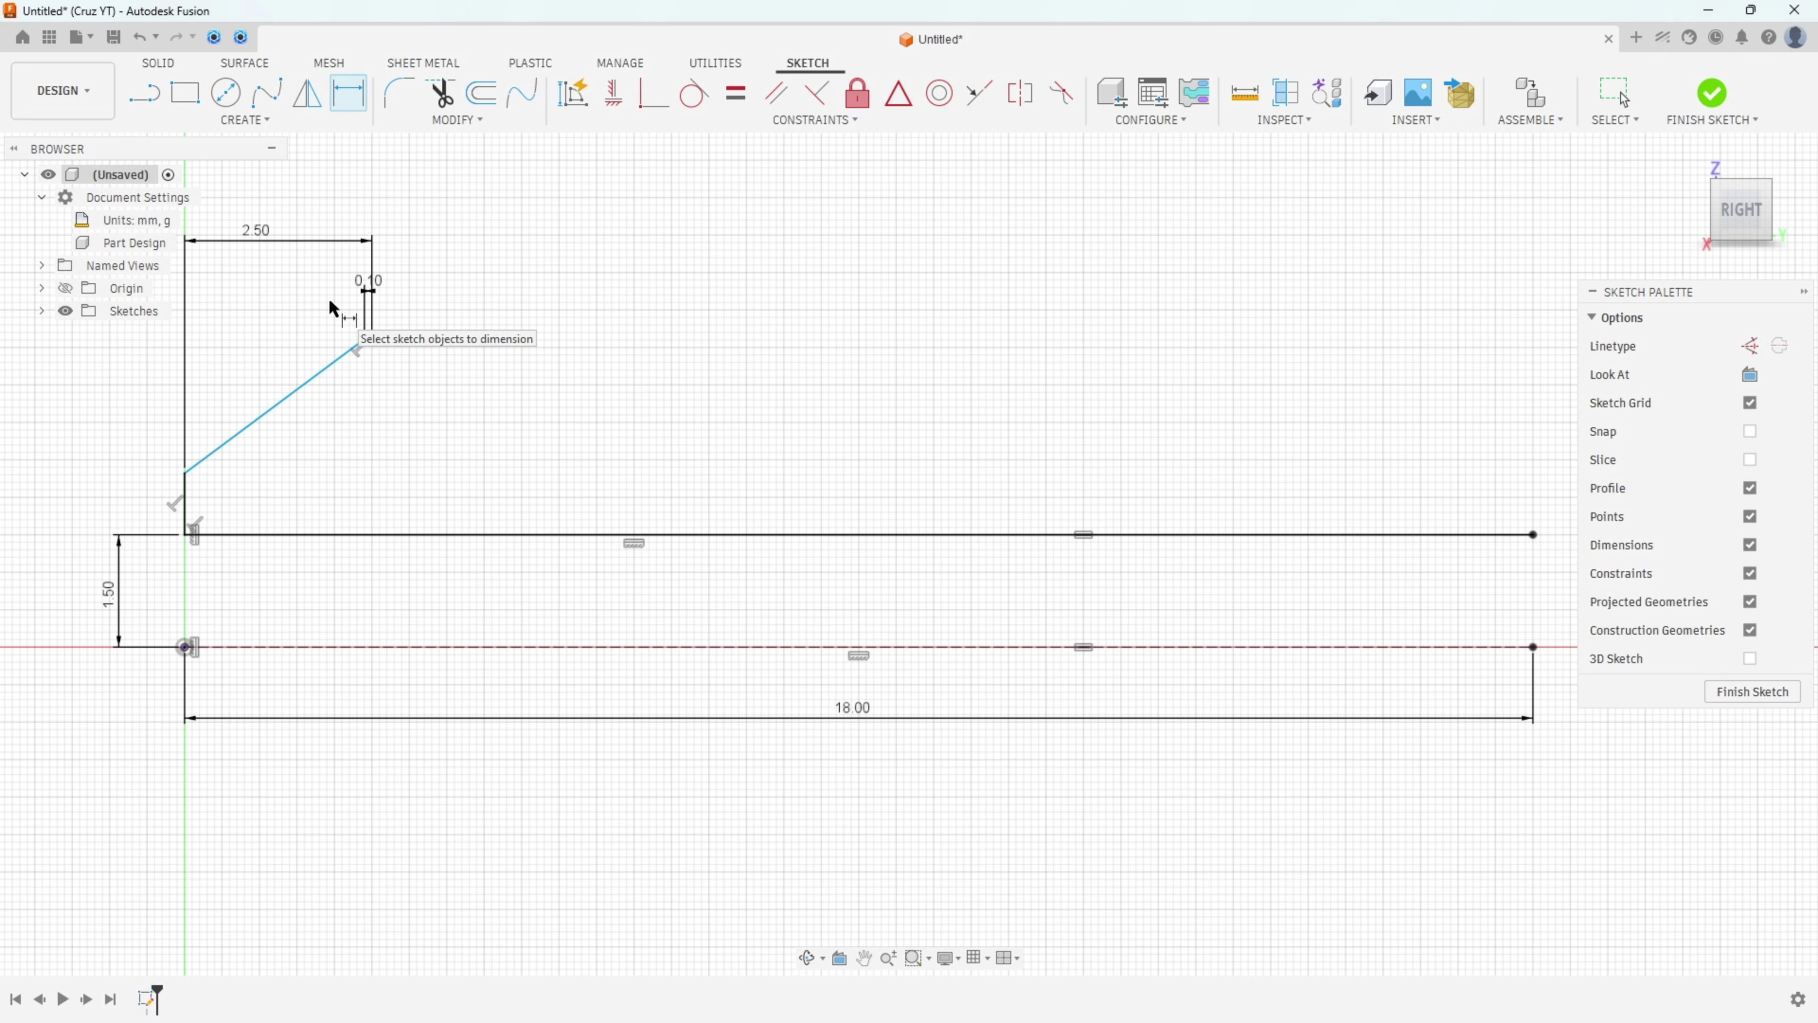
pyautogui.press('Escape')
pyautogui.moveTo(364, 278); pyautogui.dragTo(332, 297)
# Switch to the PDF drawing and mark the 60° cone angle in Section A-A.
pyautogui.press('d')
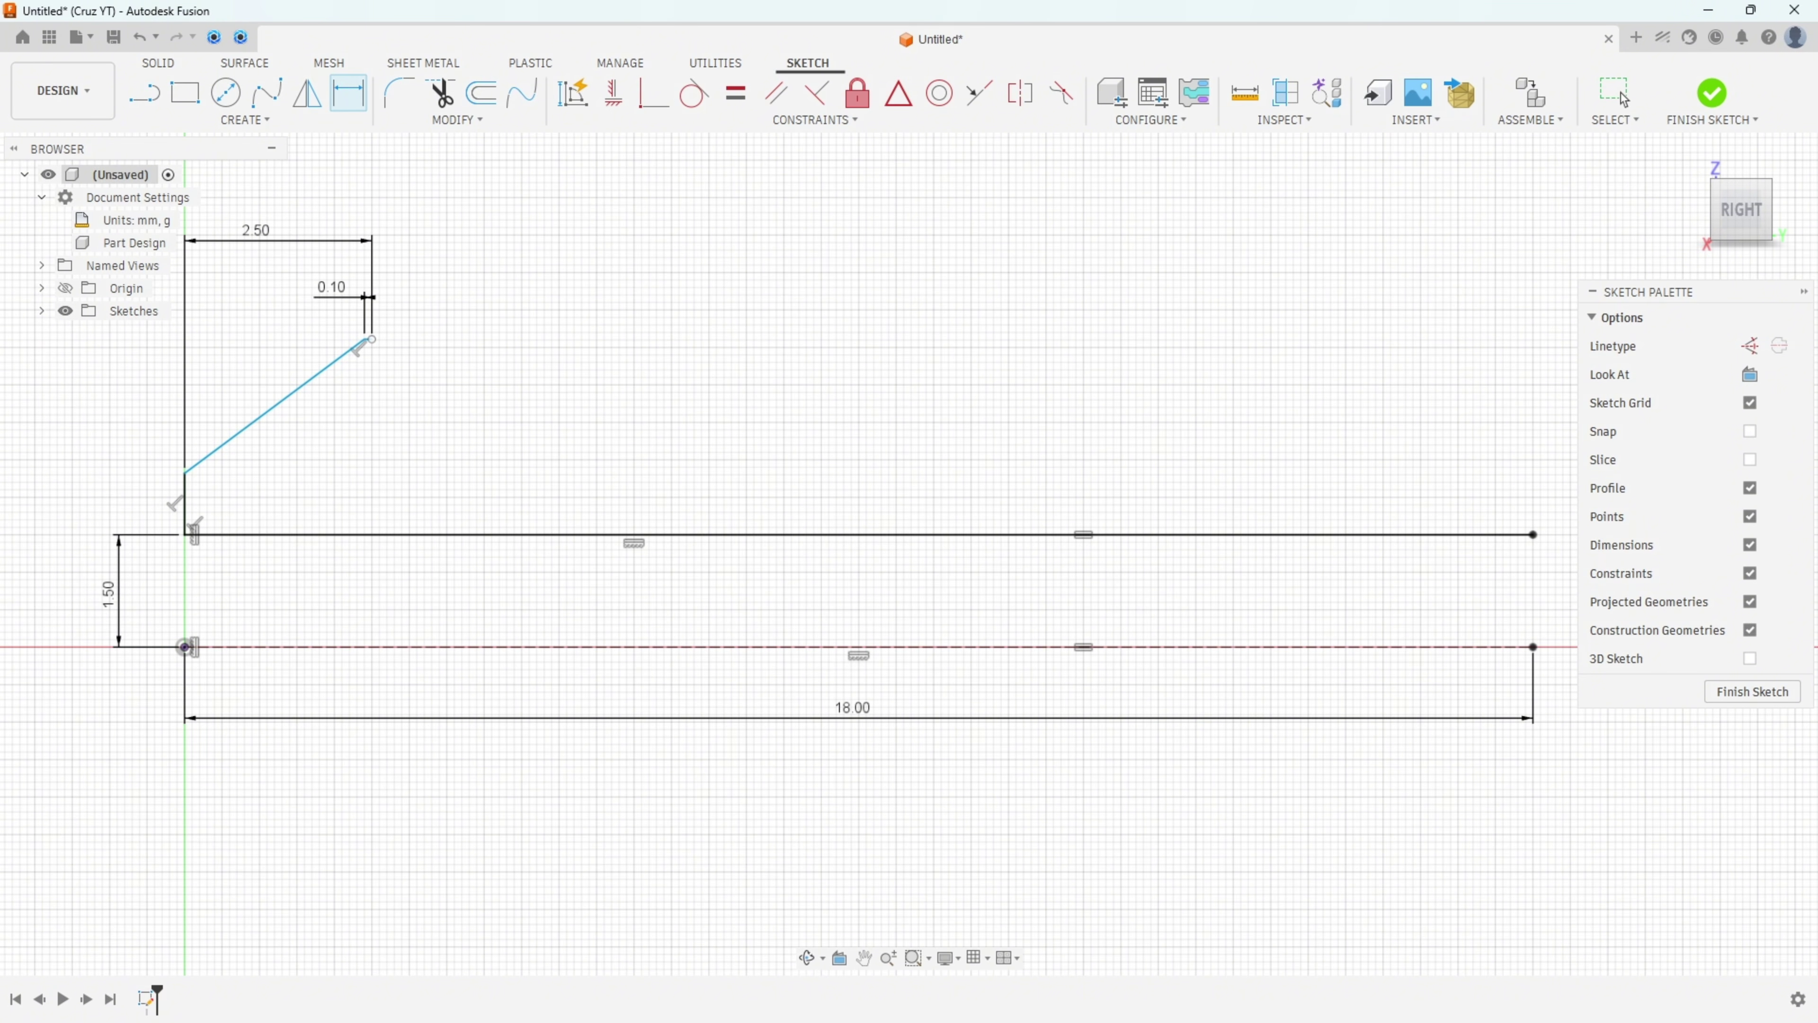
pyautogui.hotkey('alt', 'Tab')
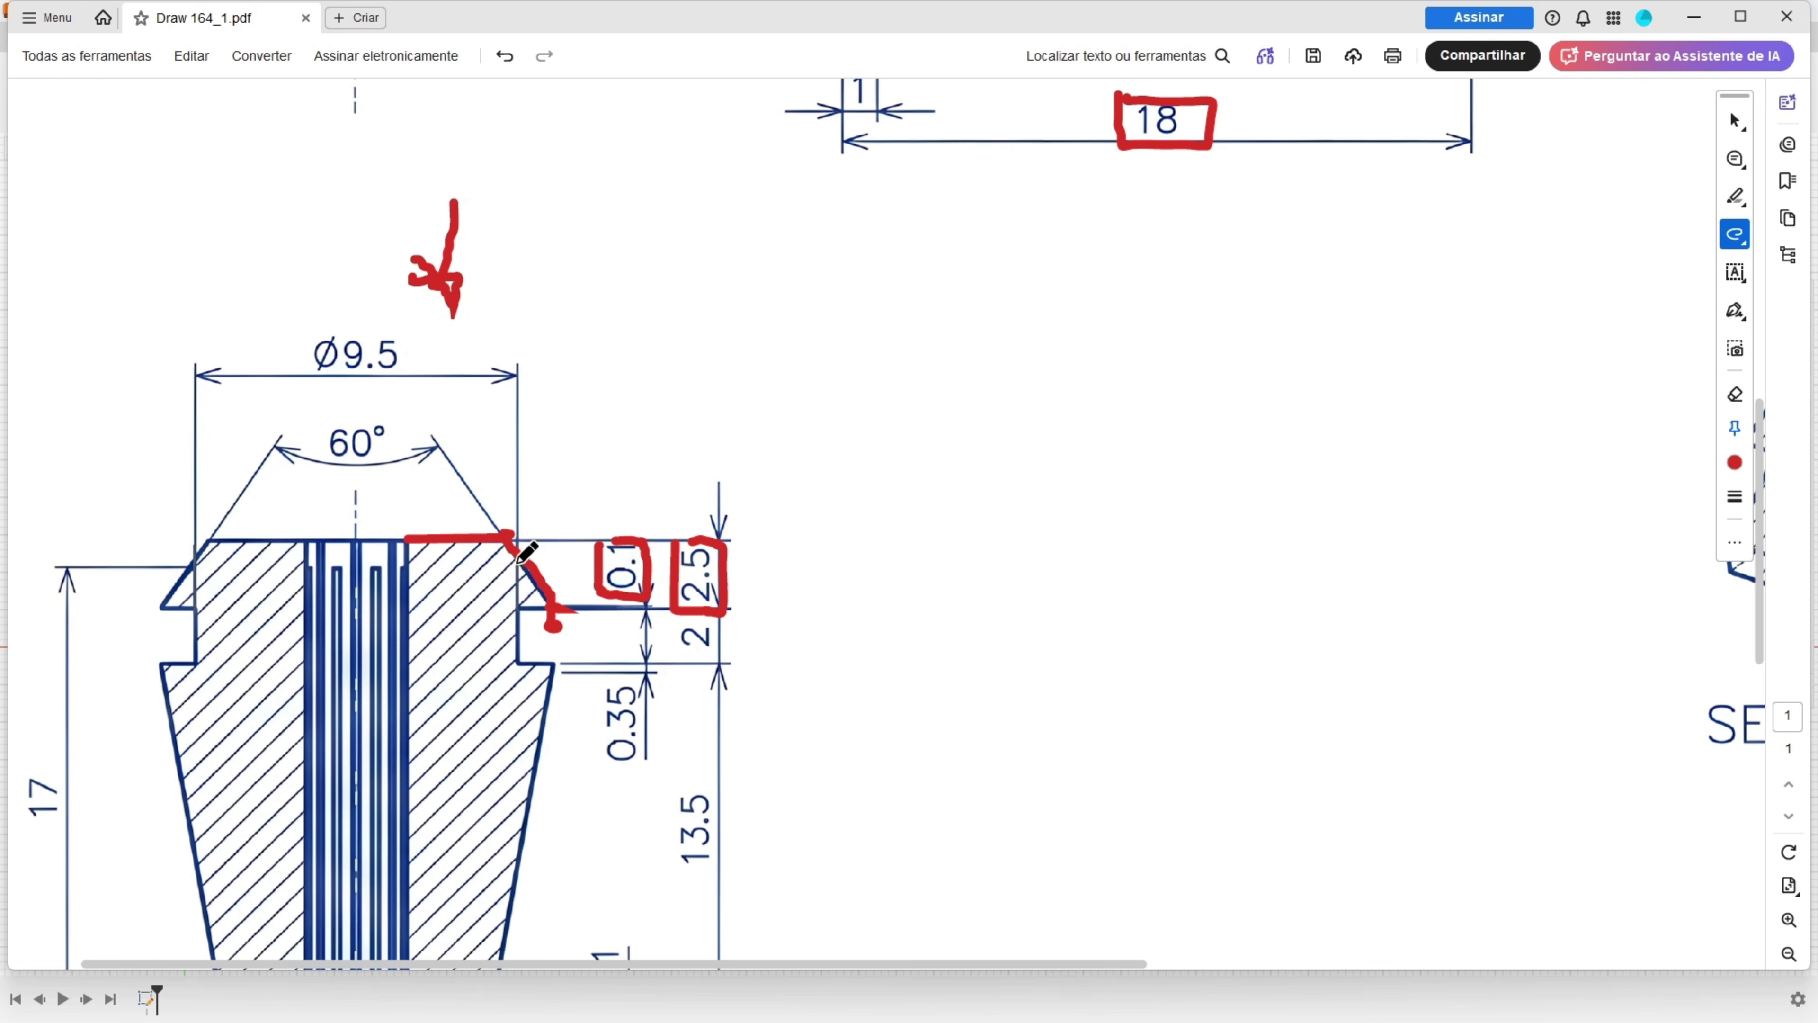
pyautogui.click(354, 571)
pyautogui.moveTo(389, 409)
pyautogui.mouseDown()
pyautogui.moveTo(308, 462)
pyautogui.moveTo(417, 436)
pyautogui.moveTo(369, 410)
pyautogui.mouseUp()
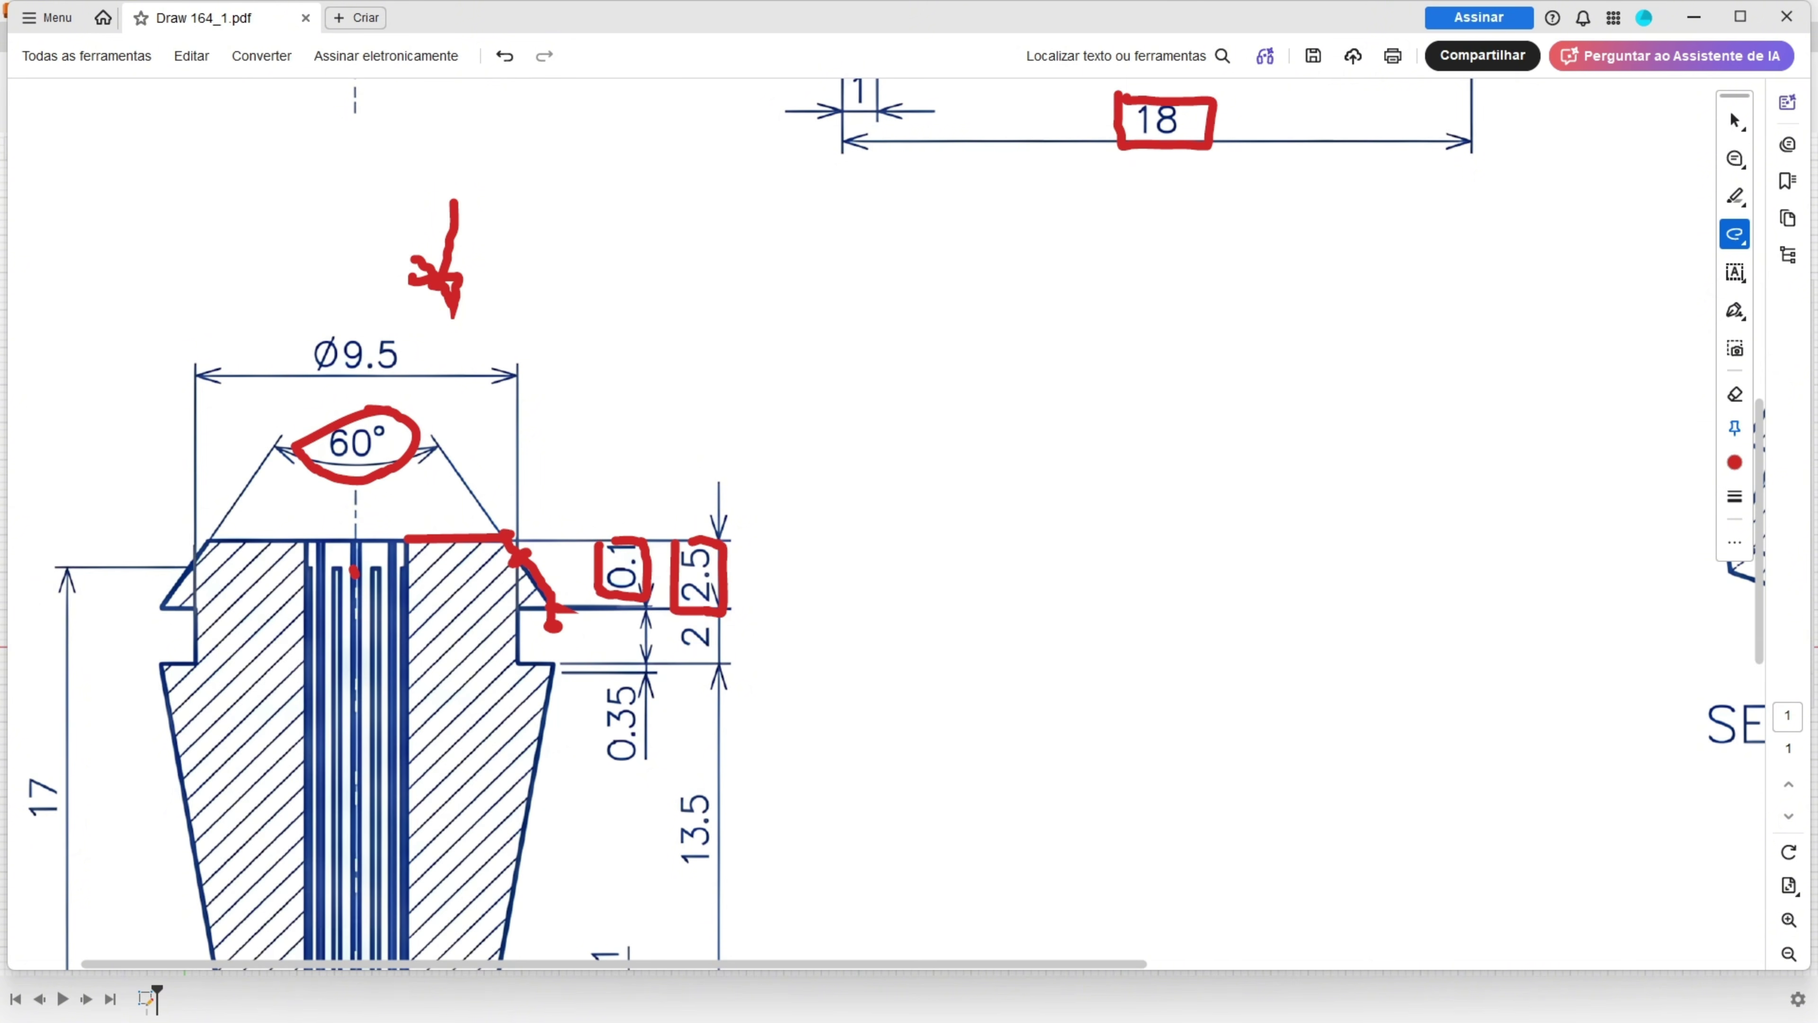
# Back in the Fusion sketch, dimension the angle between the sloped line and the solid horizontal line as 30°.
pyautogui.hotkey('alt', 'Tab')
pyautogui.click(230, 467)
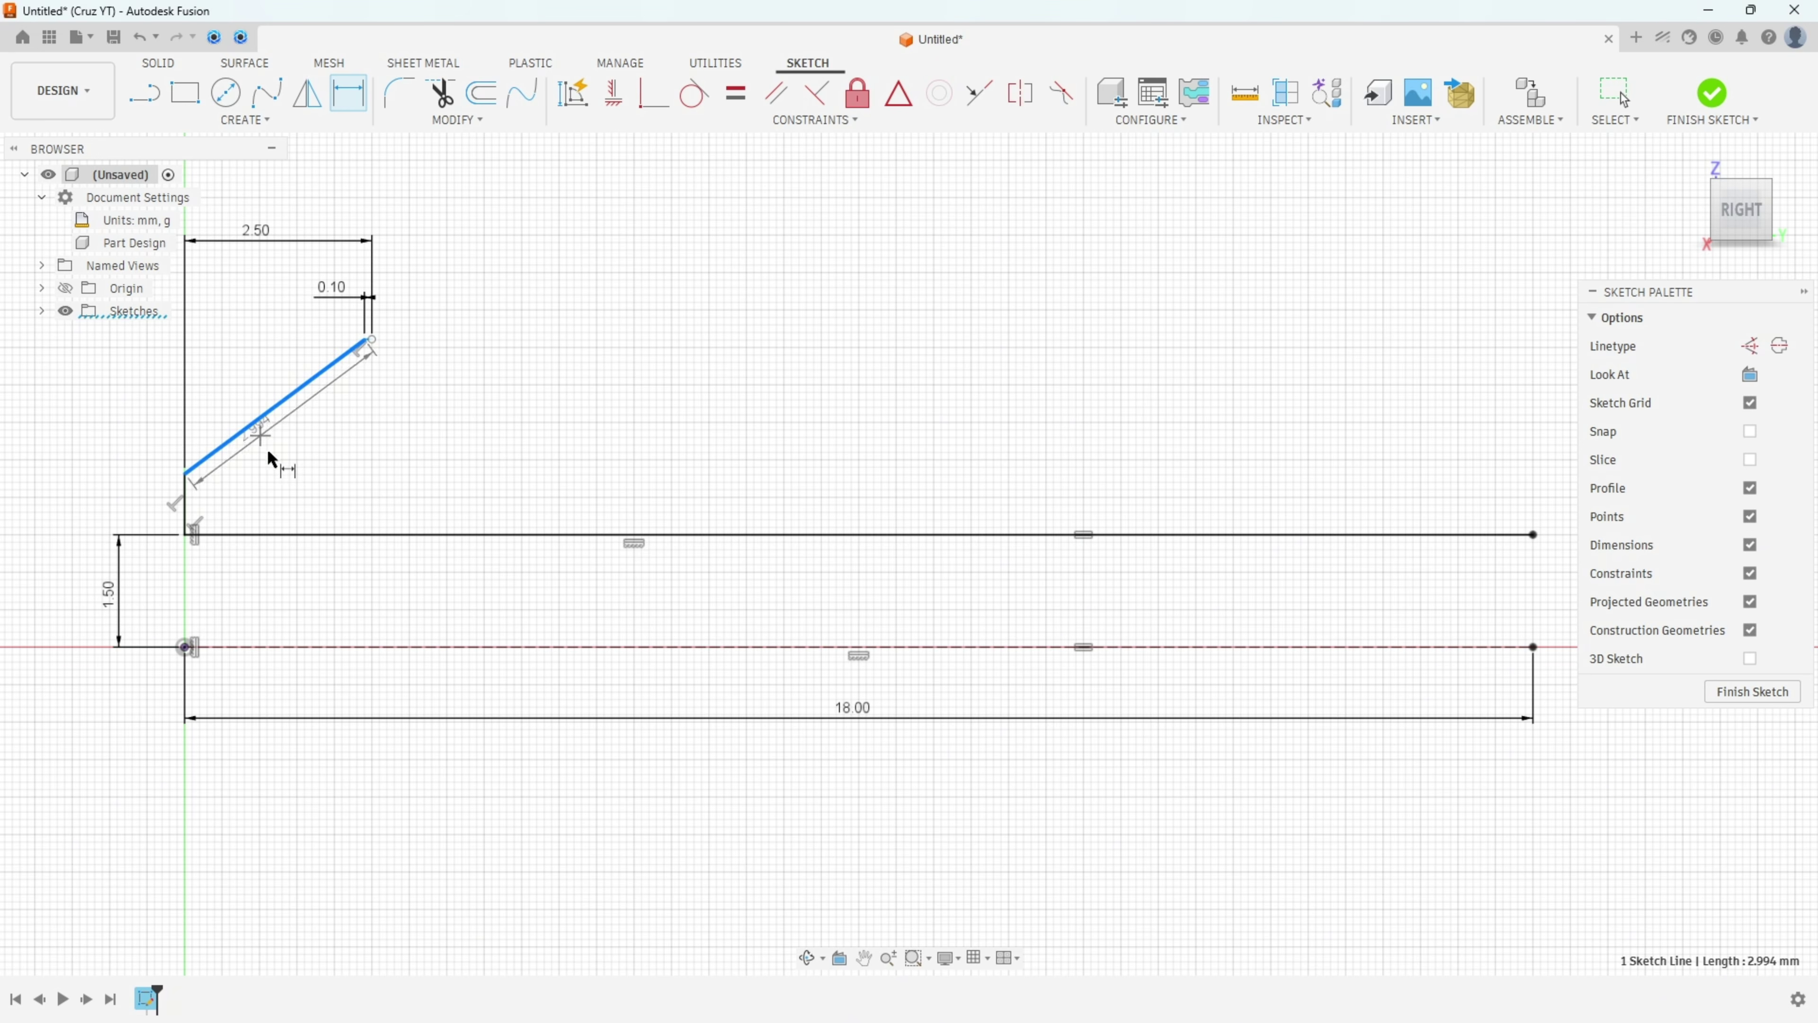
pyautogui.click(294, 534)
pyautogui.click(313, 475)
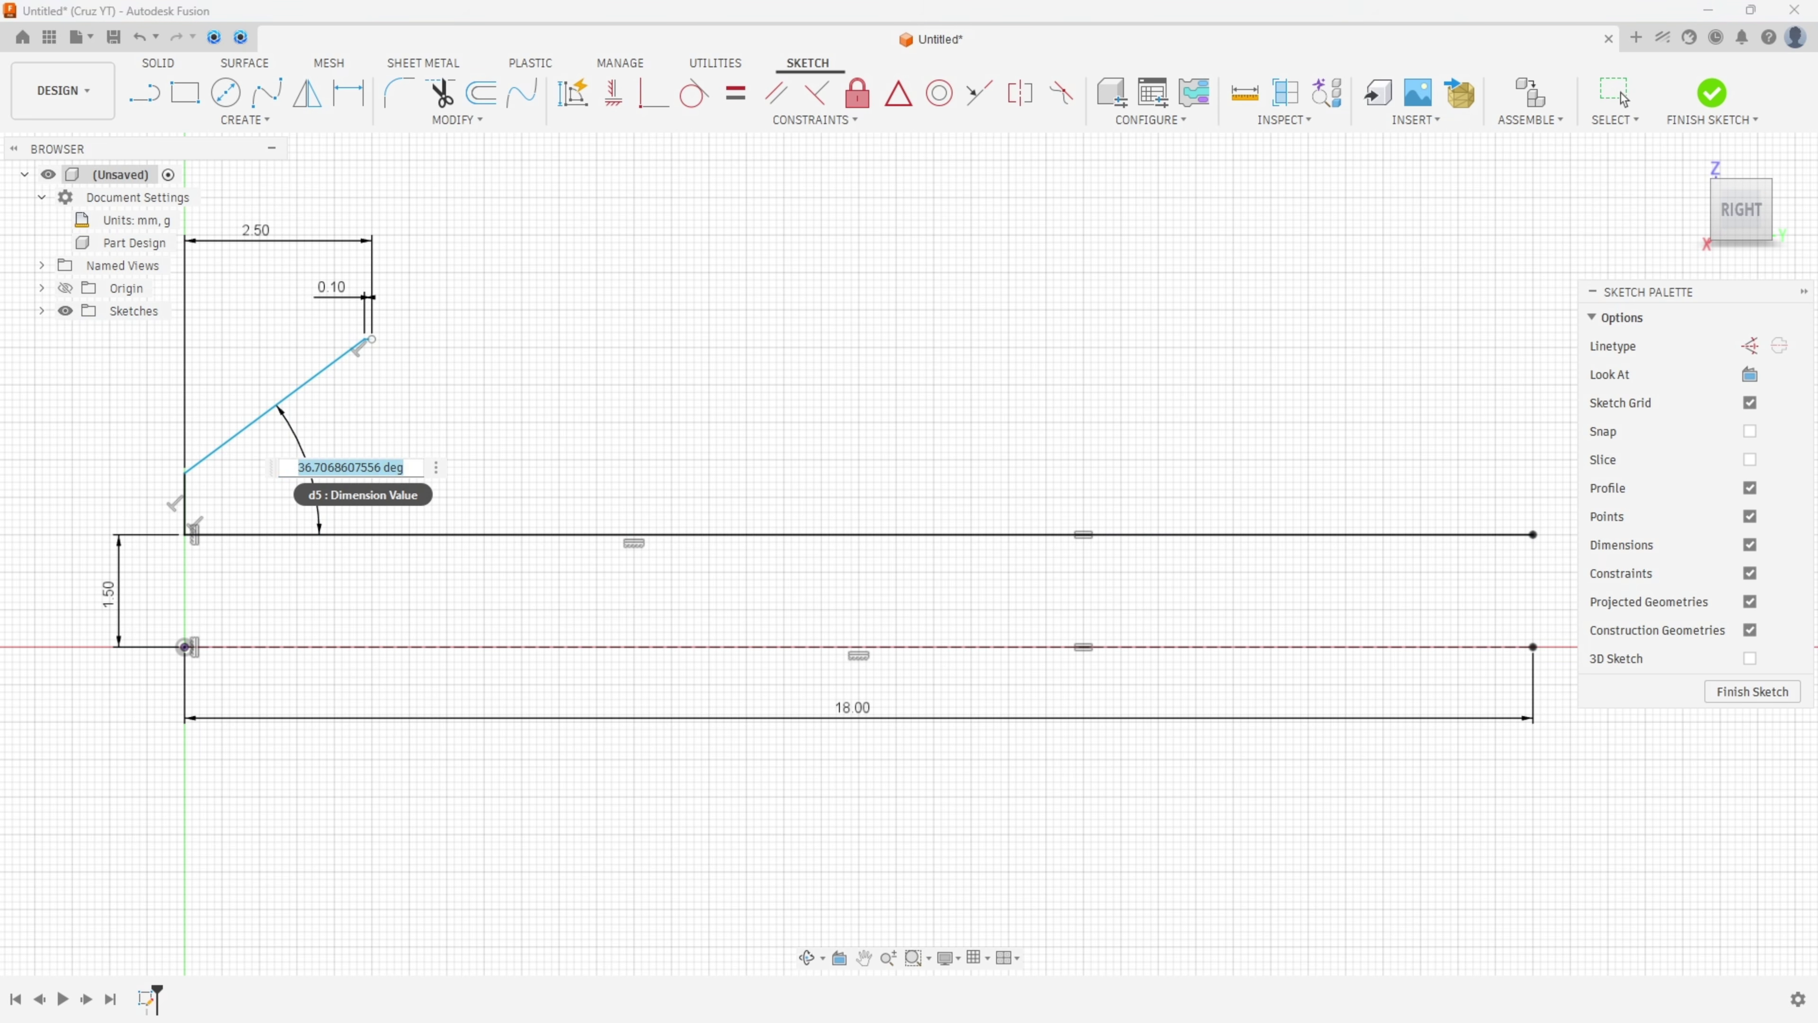
pyautogui.write('30')
pyautogui.press('Return')
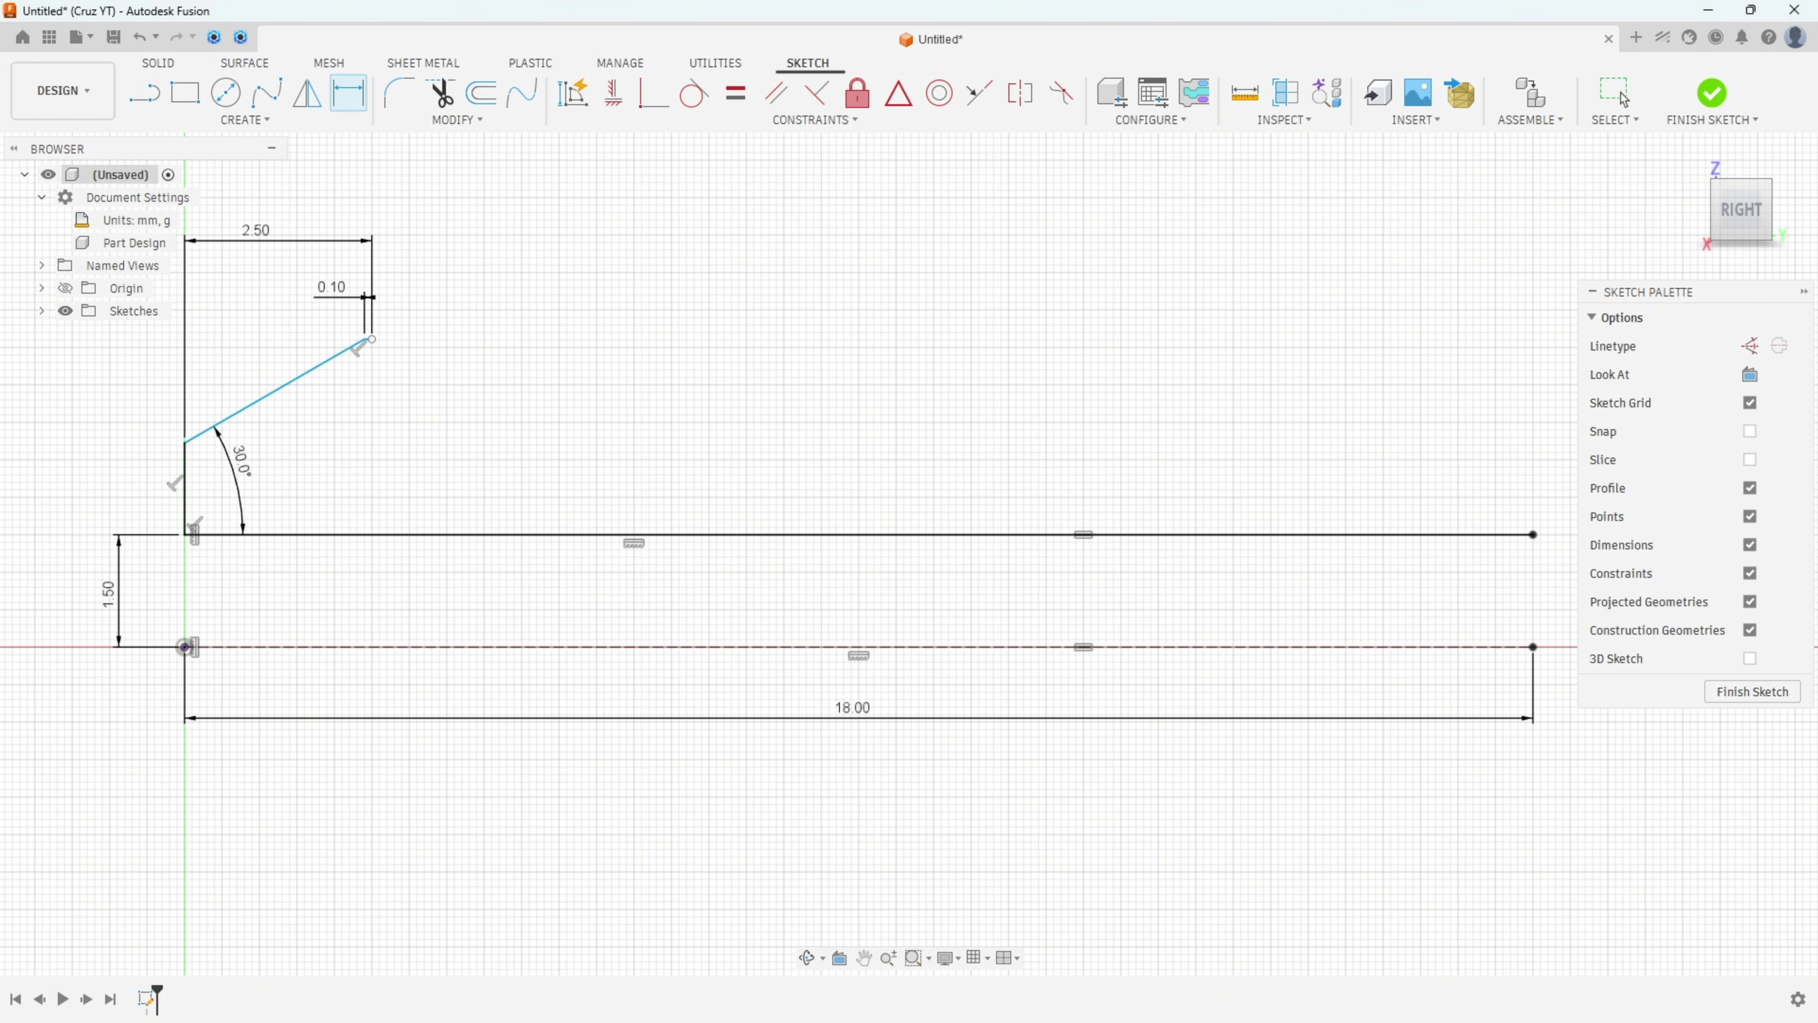
# Switch to the PDF drawing and mark the Ø11.5 outer diameter and the matching radius on the collet's end view.
pyautogui.hotkey('alt', 'Tab')
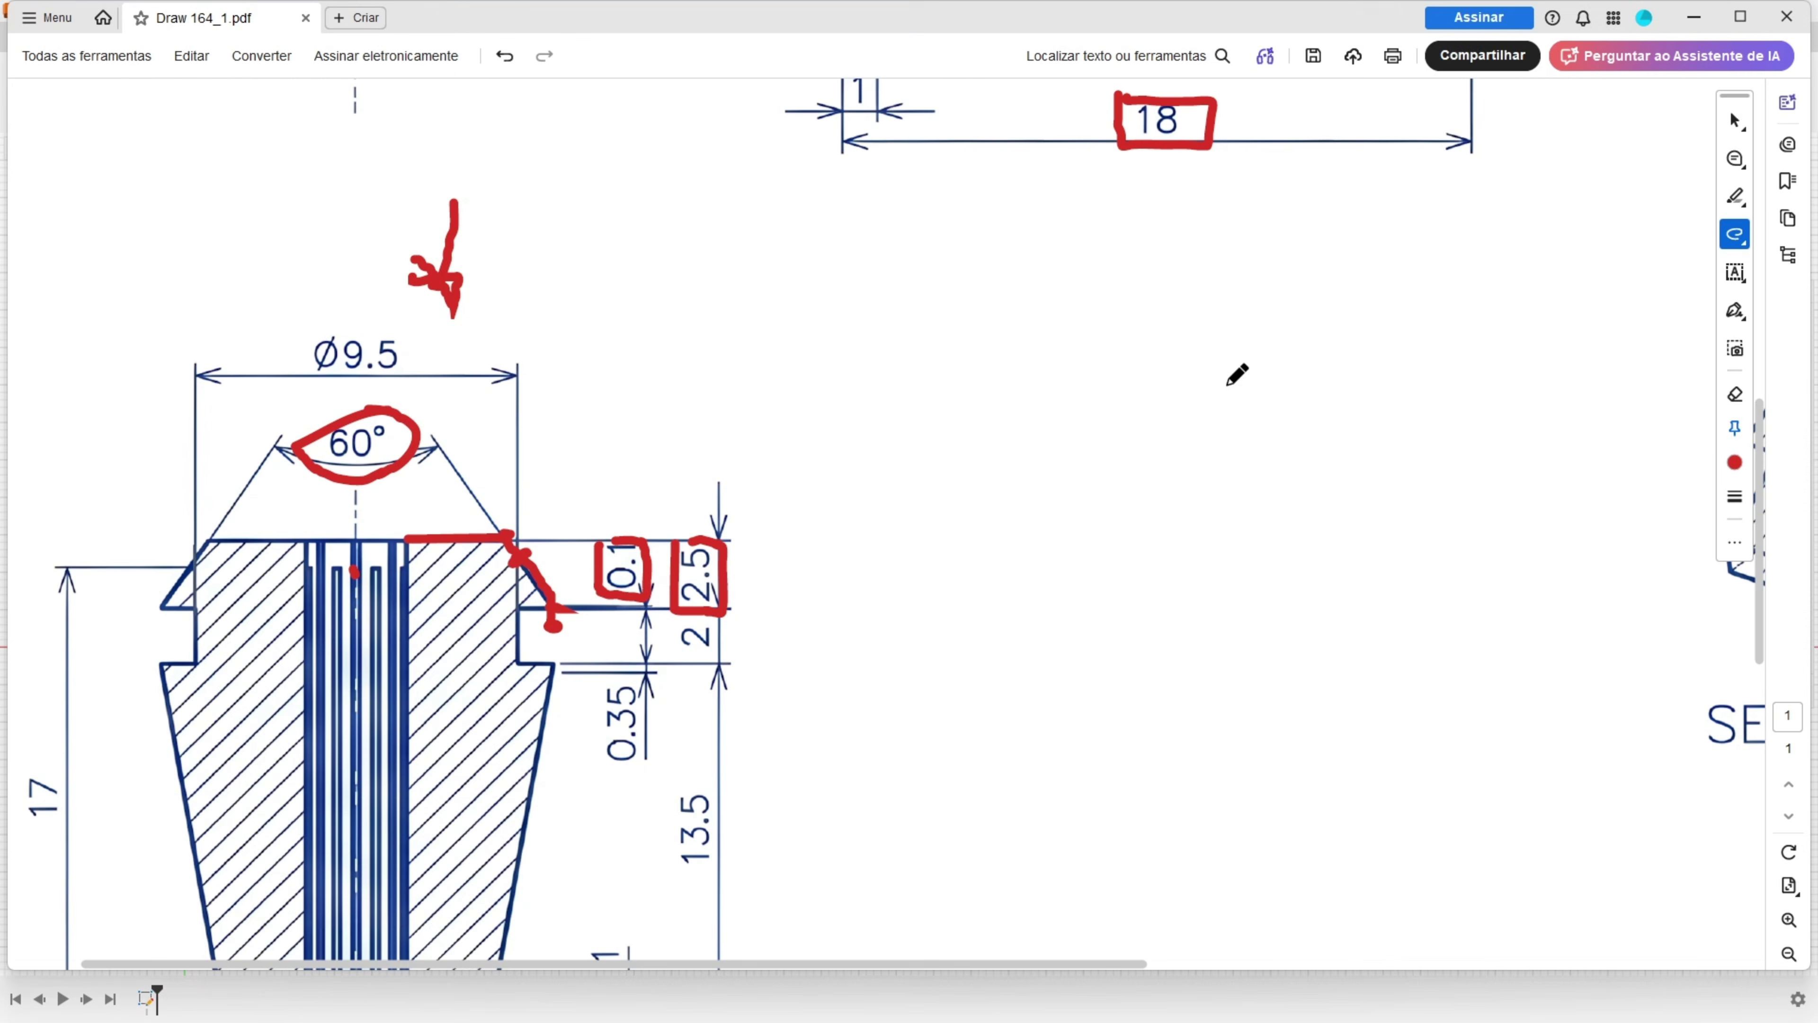
pyautogui.keyDown('ctrl'); pyautogui.scroll(-3, 1305, 318); pyautogui.keyUp('ctrl')
pyautogui.keyDown('ctrl'); pyautogui.scroll(-2, 1316, 301); pyautogui.keyUp('ctrl')
pyautogui.keyDown('ctrl'); pyautogui.scroll(2, 1158, 376); pyautogui.keyUp('ctrl')
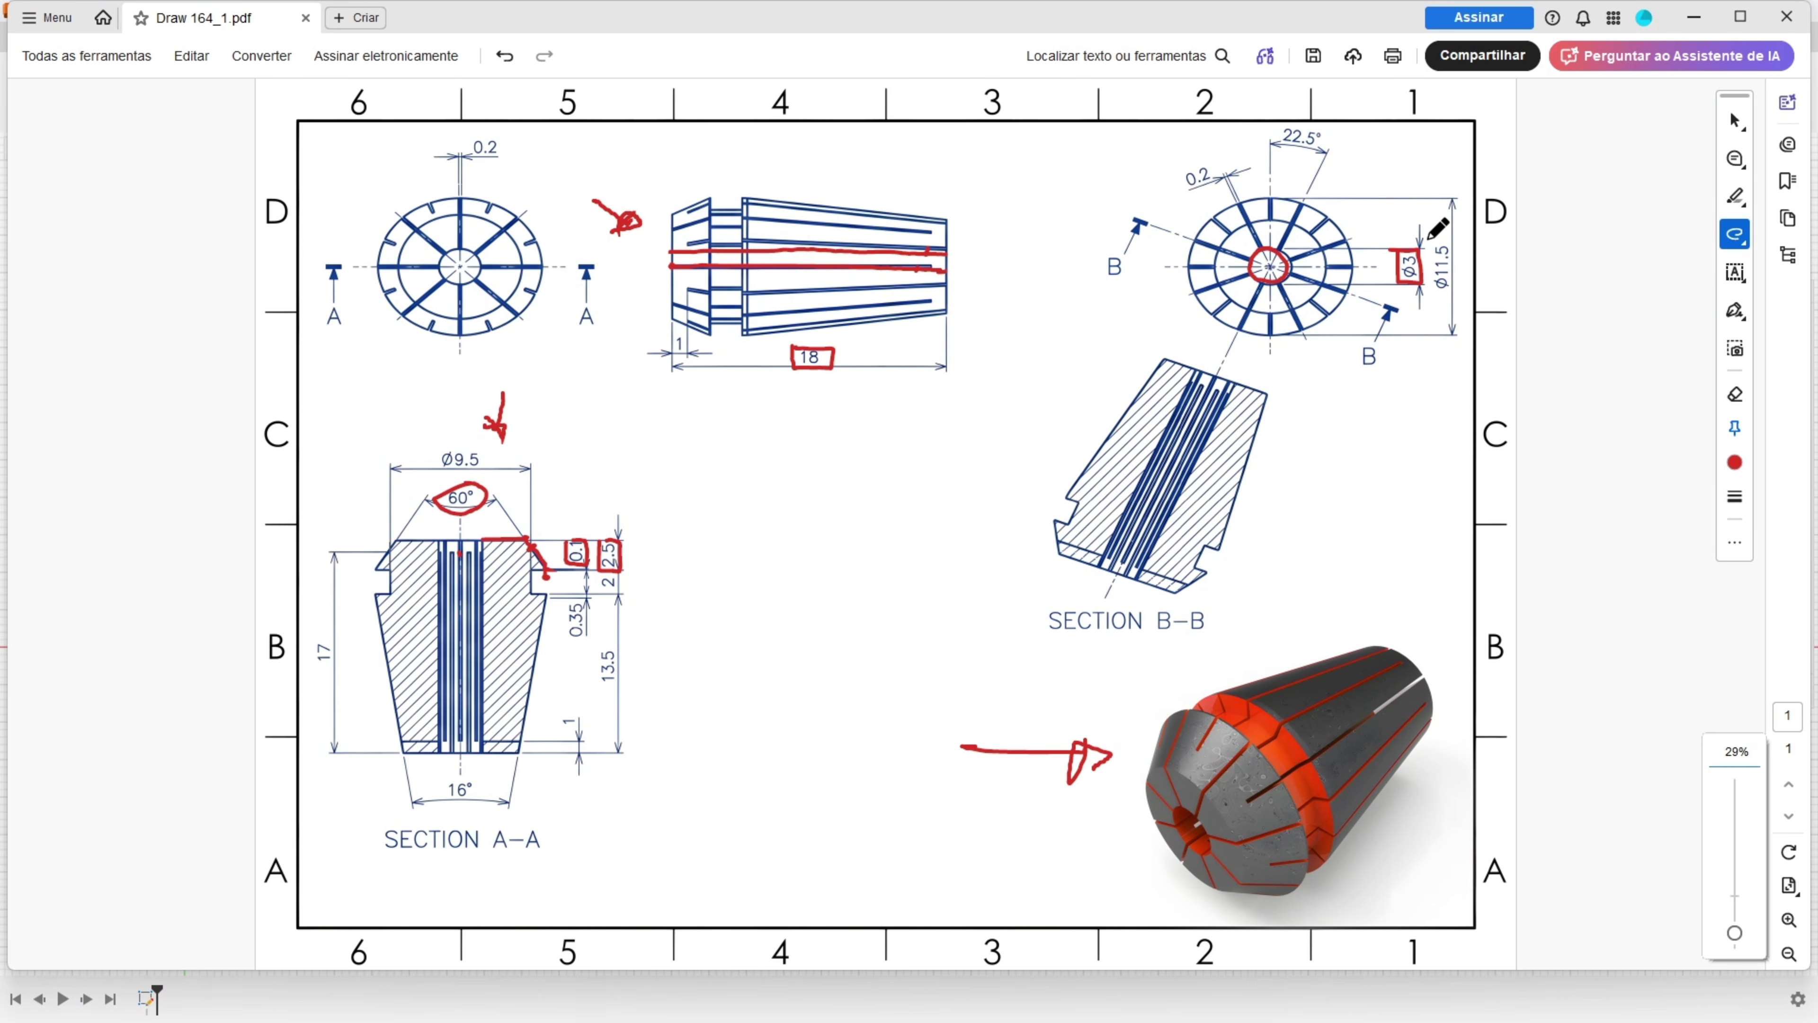
pyautogui.moveTo(1428, 239)
pyautogui.mouseDown()
pyautogui.moveTo(1441, 297)
pyautogui.moveTo(1455, 233)
pyautogui.moveTo(1430, 235)
pyautogui.mouseUp()
pyautogui.moveTo(1270, 266); pyautogui.dragTo(1272, 211)
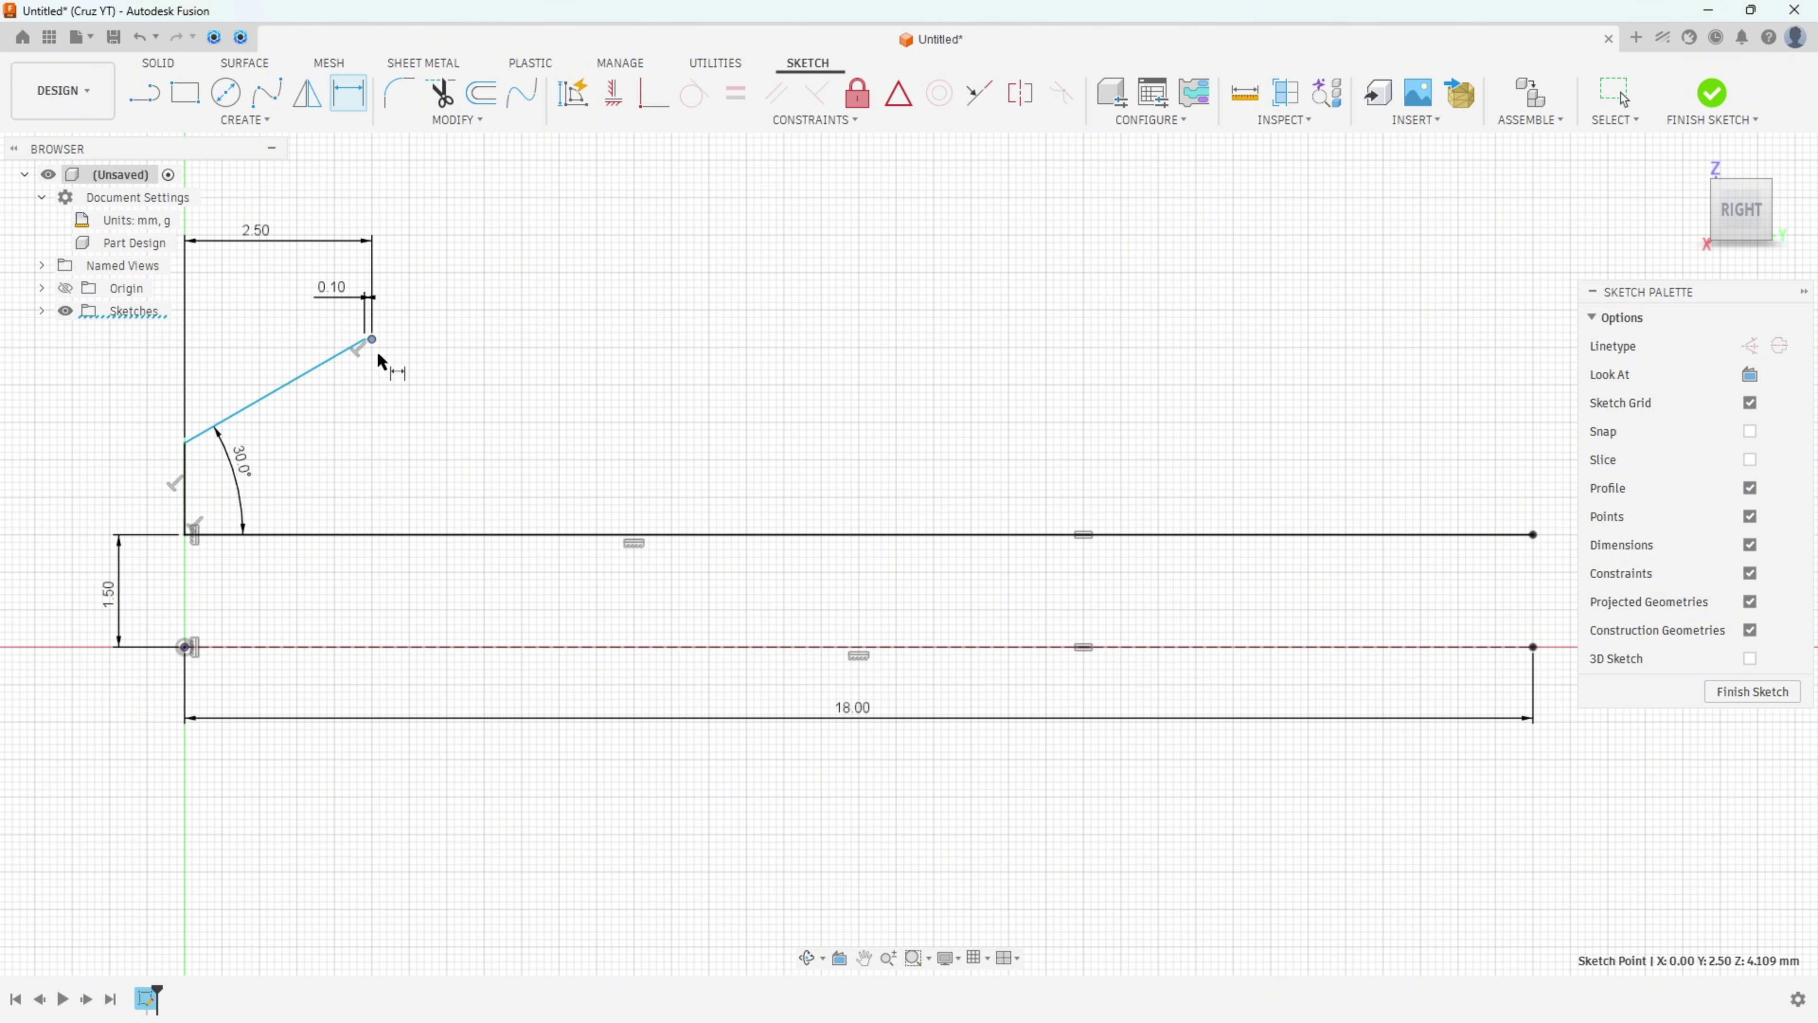
# Dimension the free end of the 0.1 mm line at 11,5/2 from the construction line and move the 30° dimension inside the profile.
pyautogui.click(365, 647)
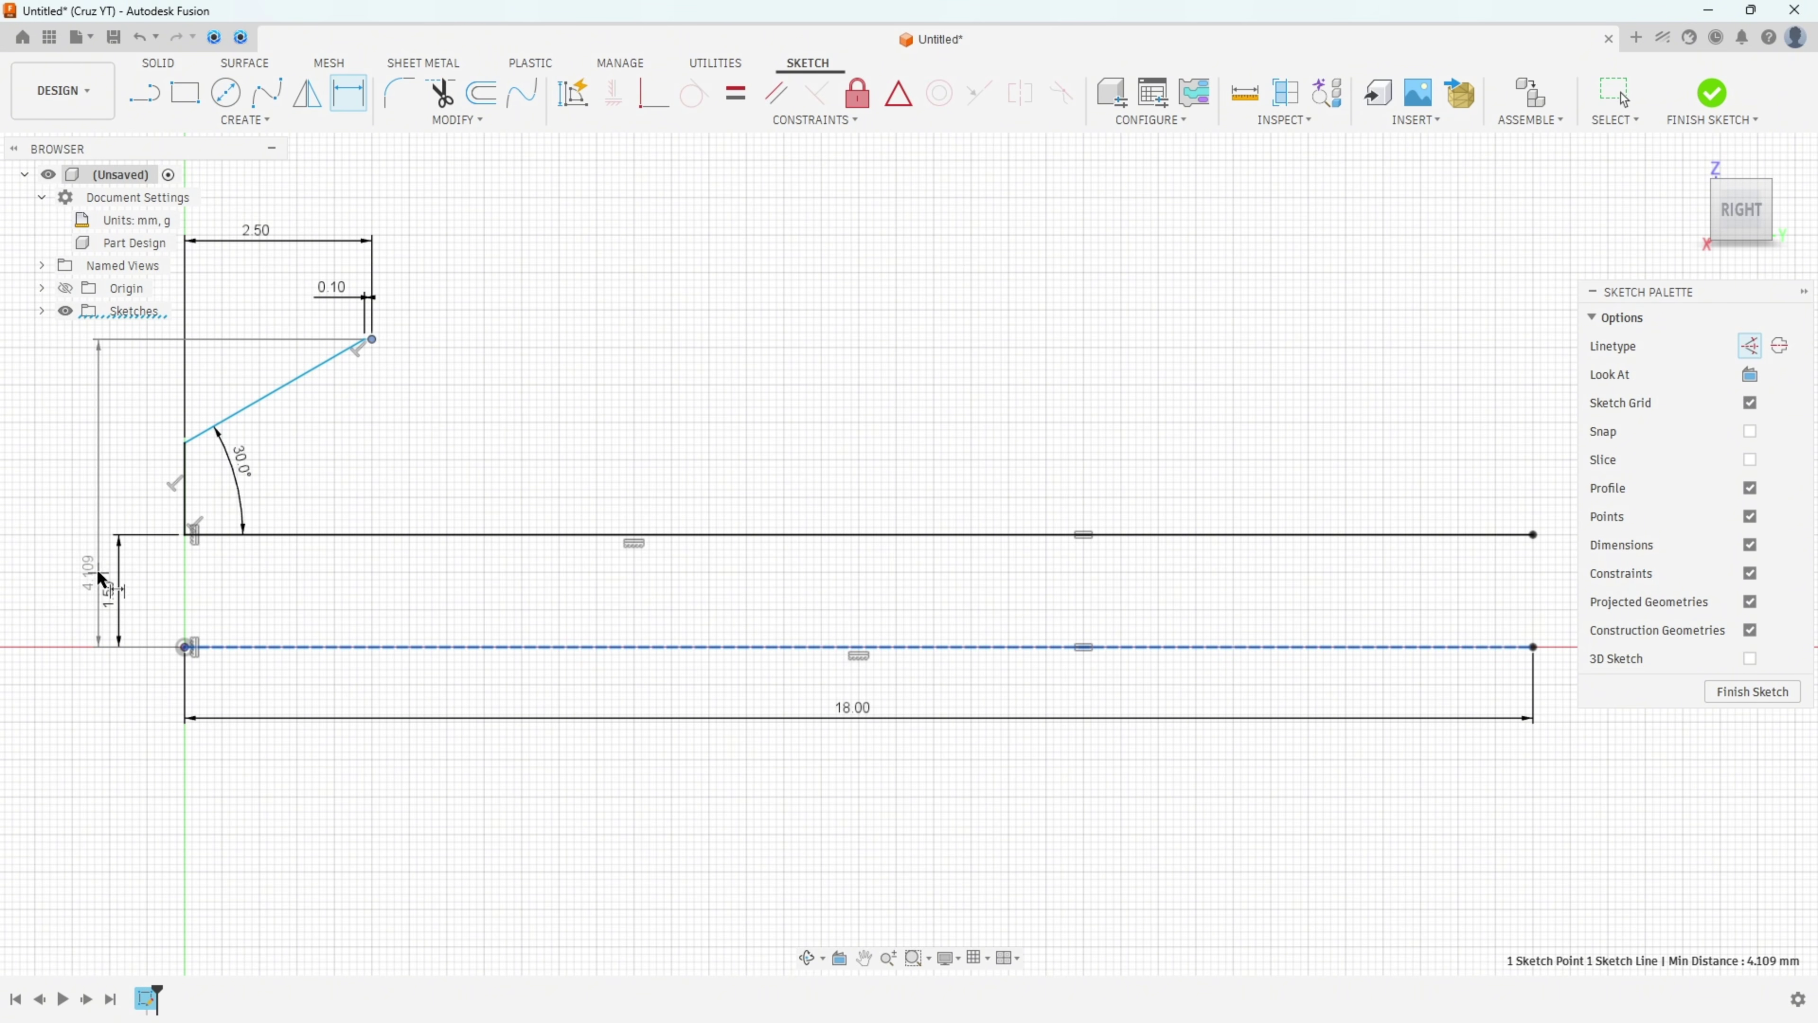
pyautogui.click(80, 563)
pyautogui.write('11,5/2')
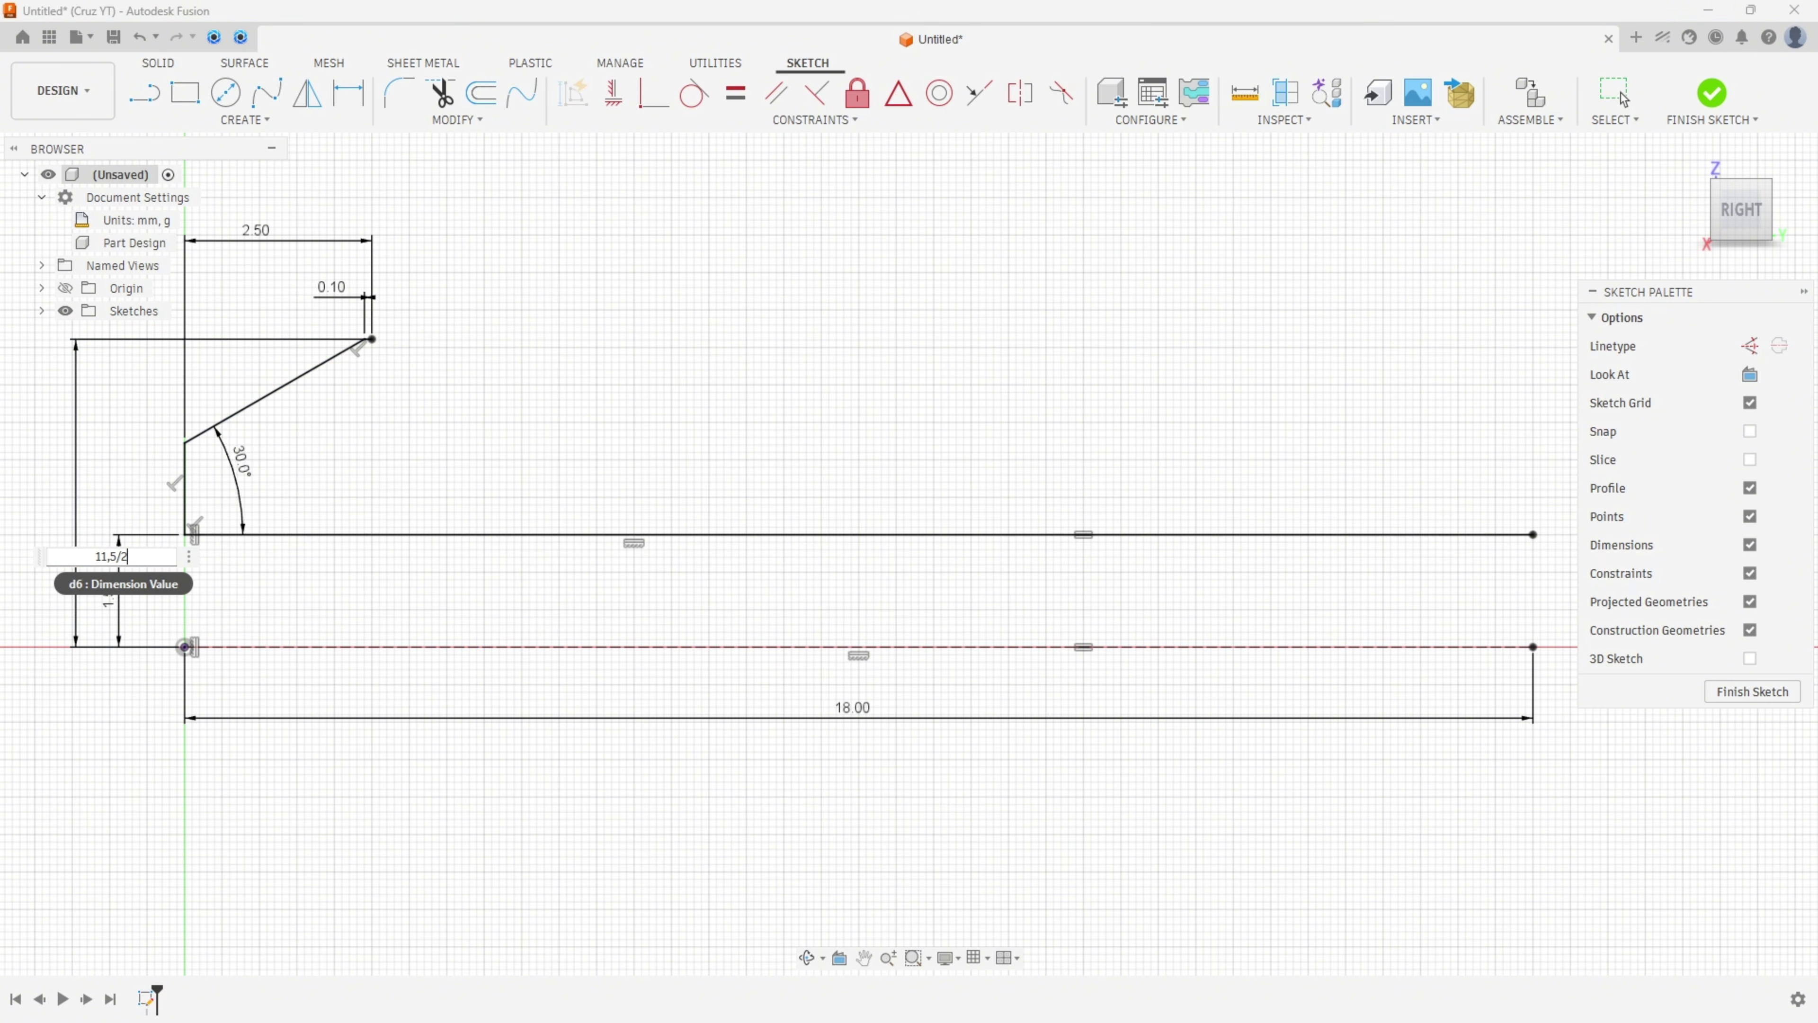
pyautogui.press('Return')
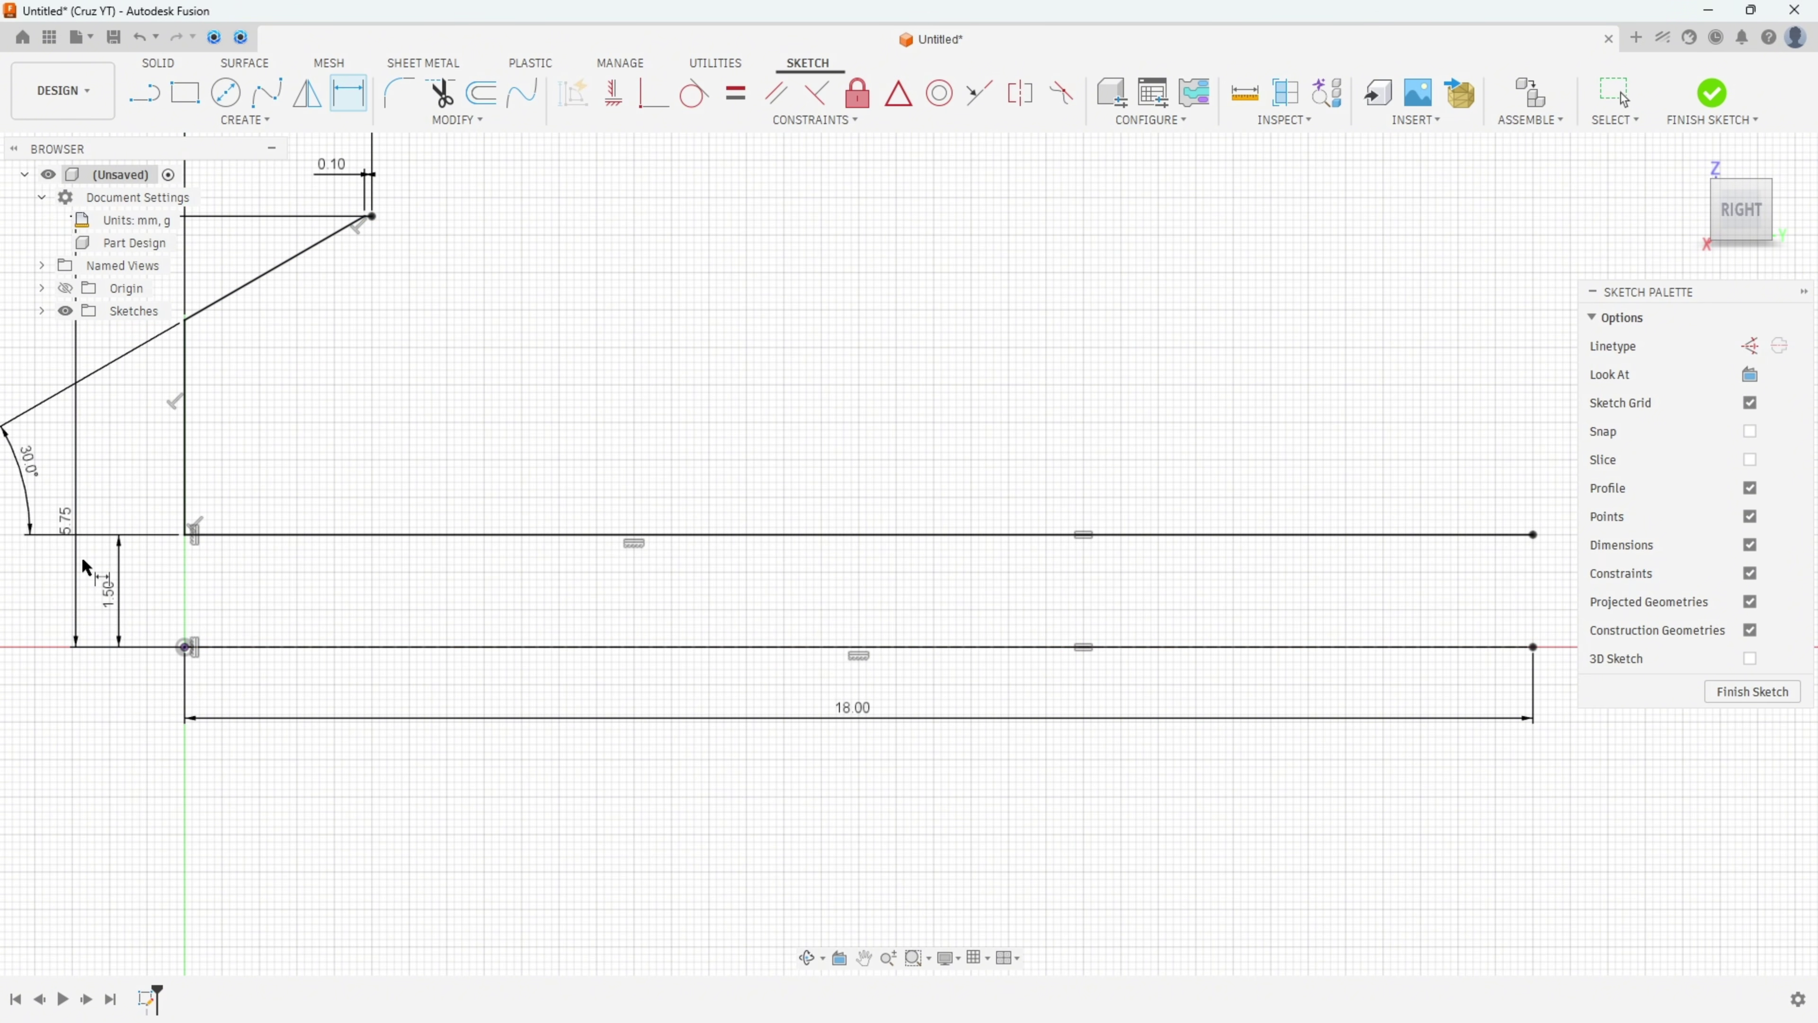
pyautogui.press('Escape')
pyautogui.press('F6')
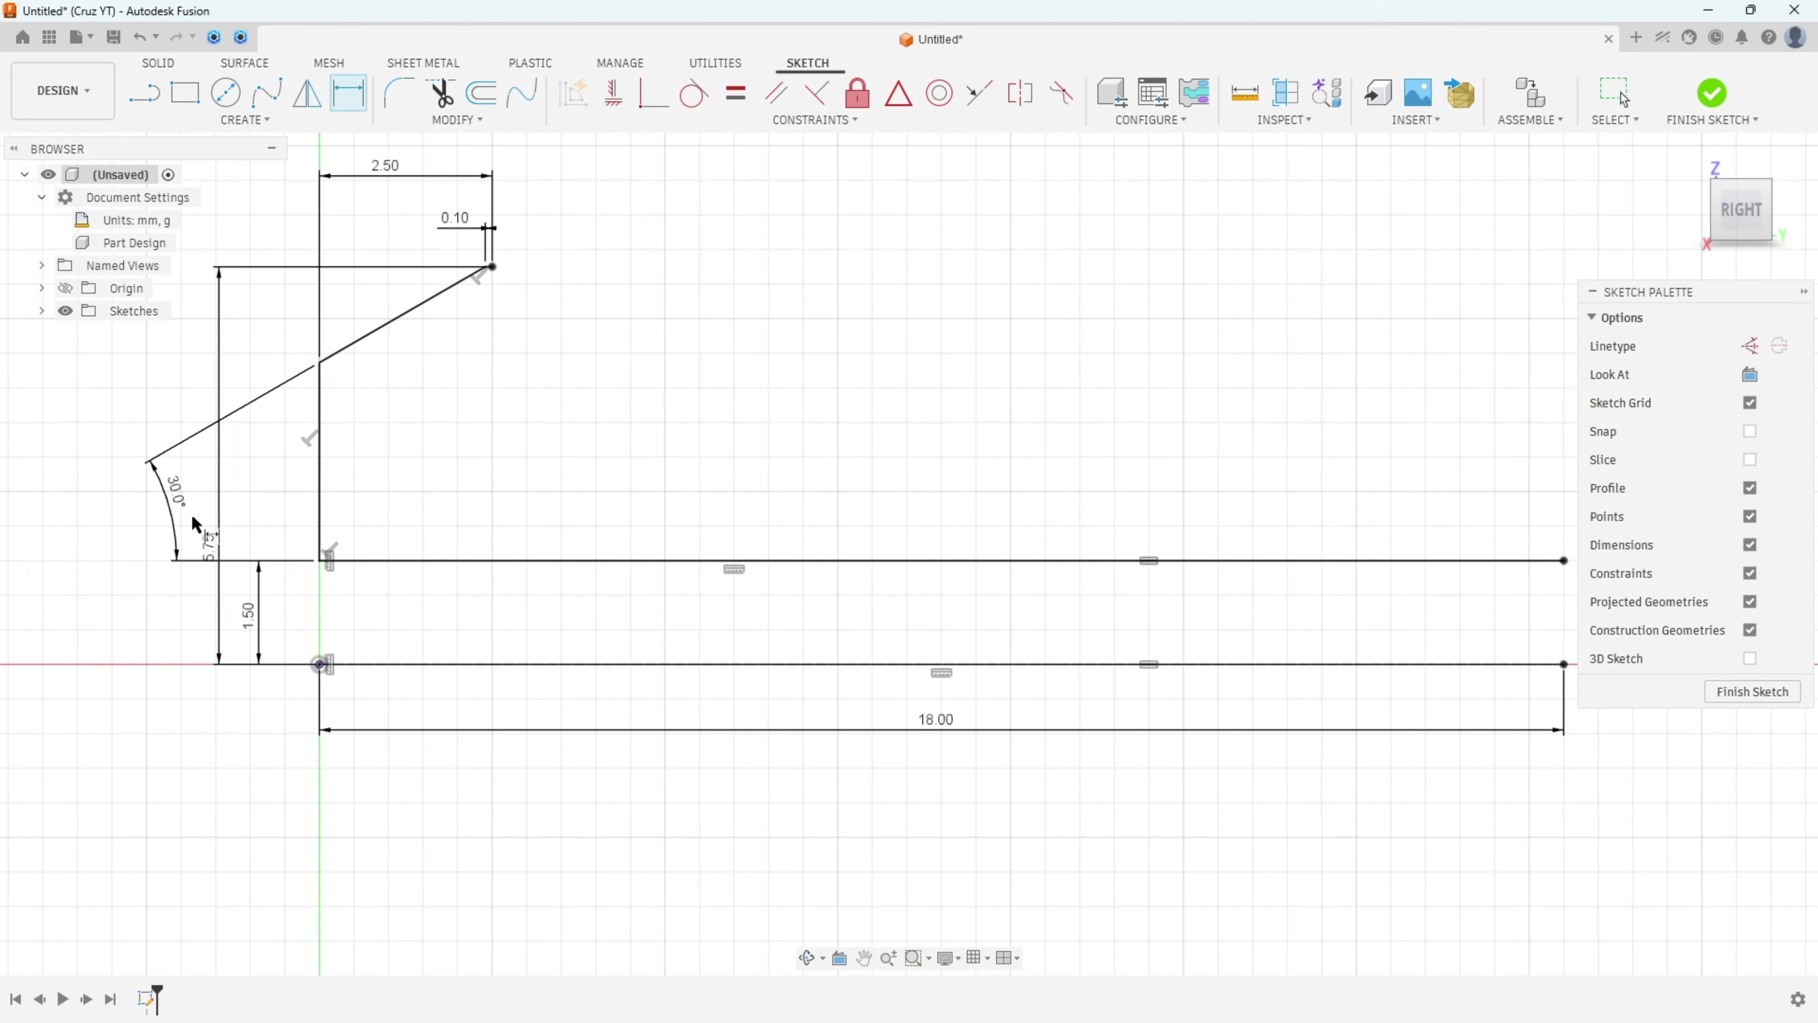
pyautogui.moveTo(175, 499); pyautogui.dragTo(421, 444)
pyautogui.press('d')
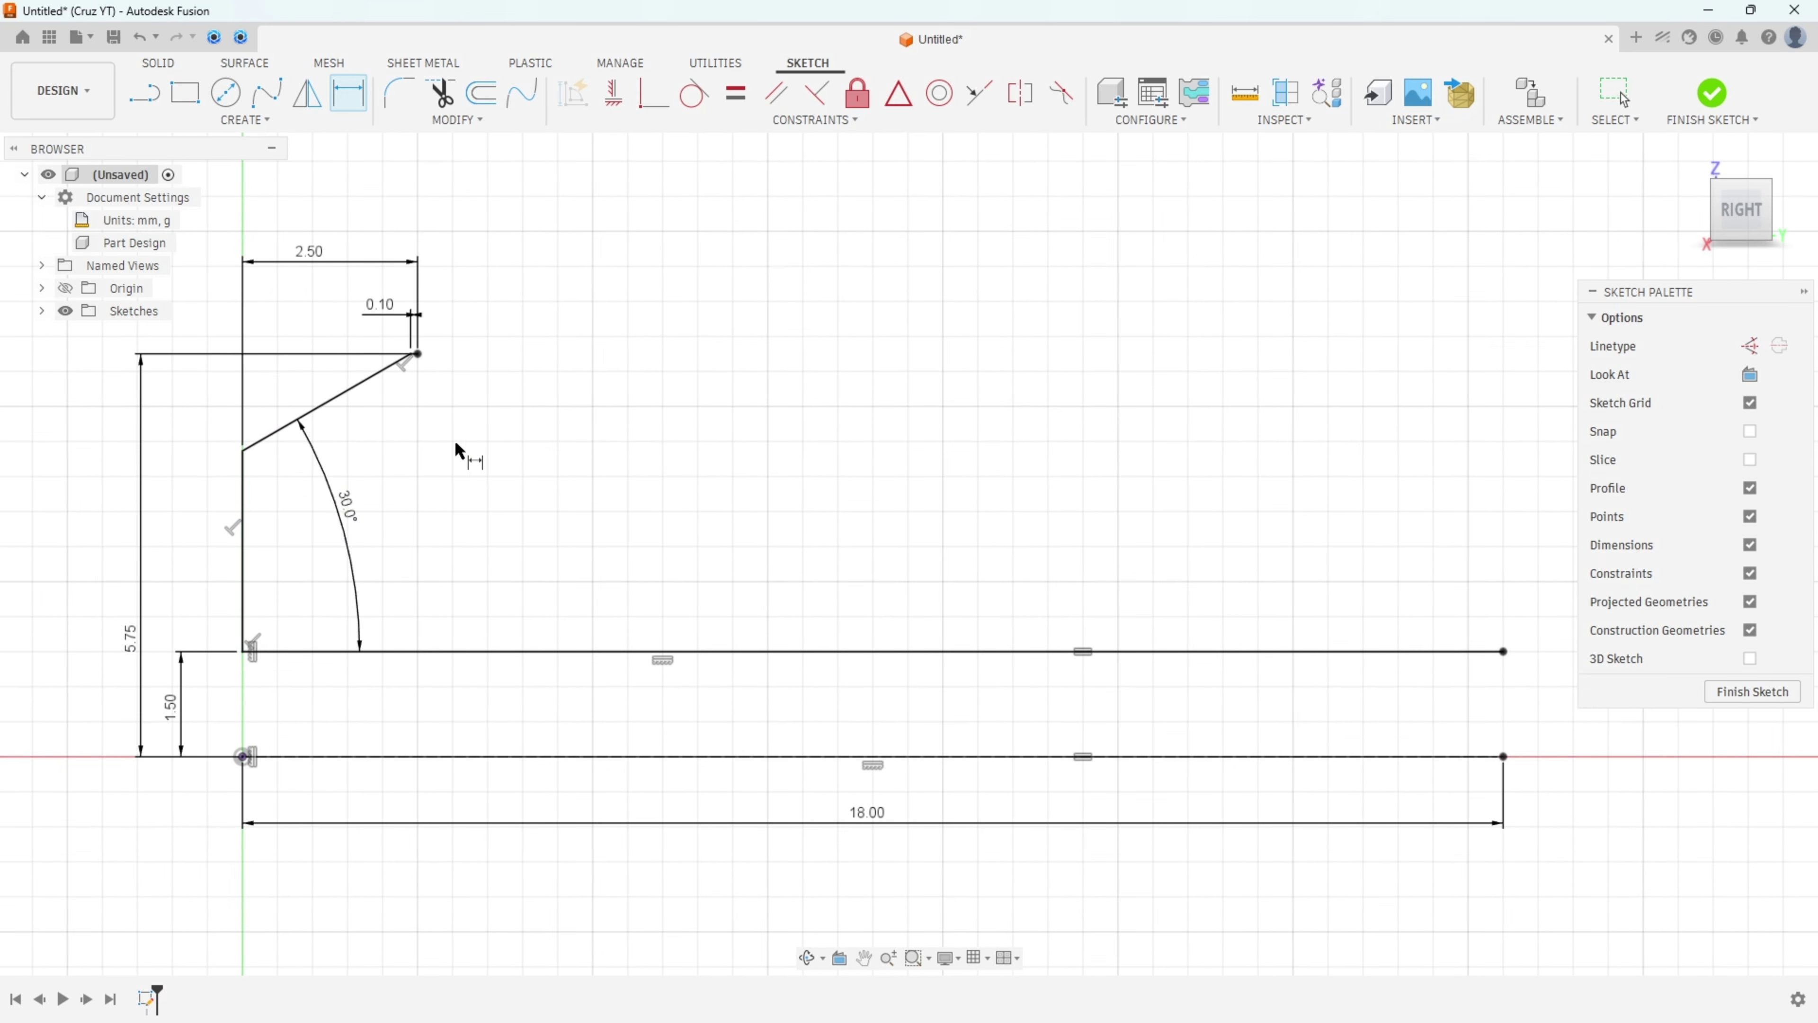
# Switch to the Draw 164_1.pdf drawing and undo the earlier red markups on the cone angle, the head profile and their dimensions.
pyautogui.hotkey('alt', 'Tab')
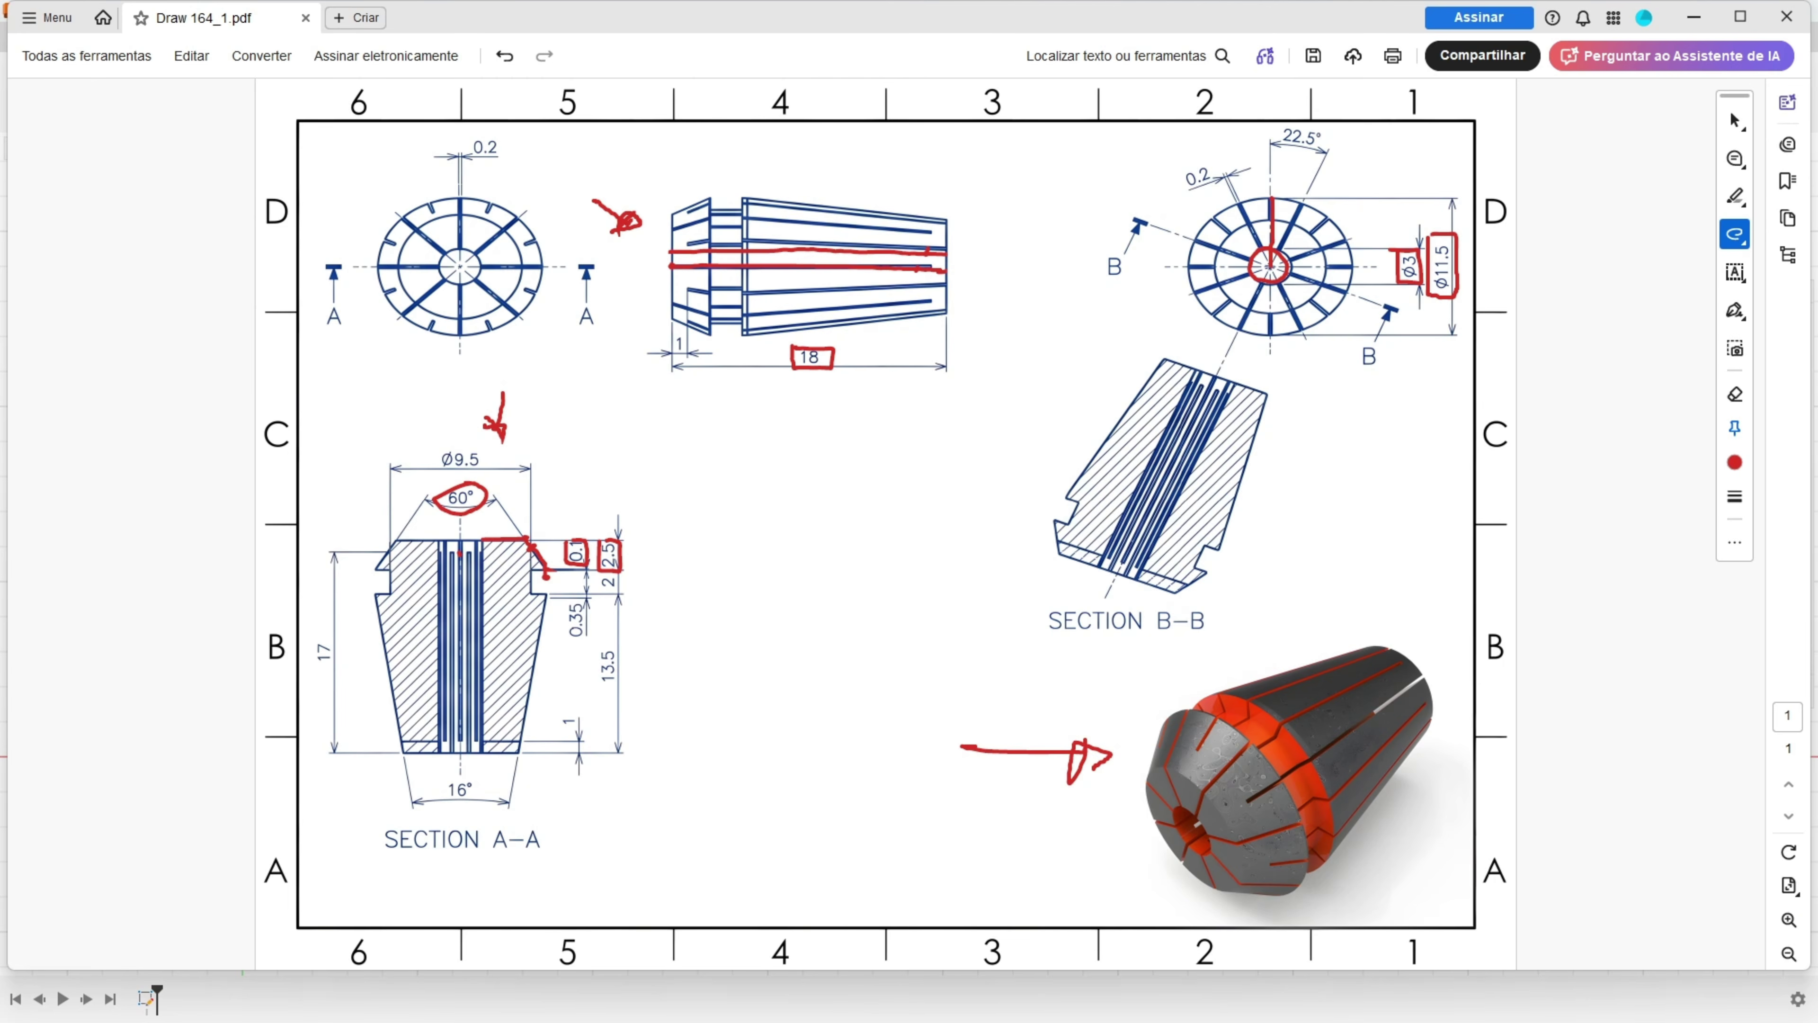
pyautogui.keyDown('ctrl'); pyautogui.scroll(3, 512, 646); pyautogui.keyUp('ctrl')
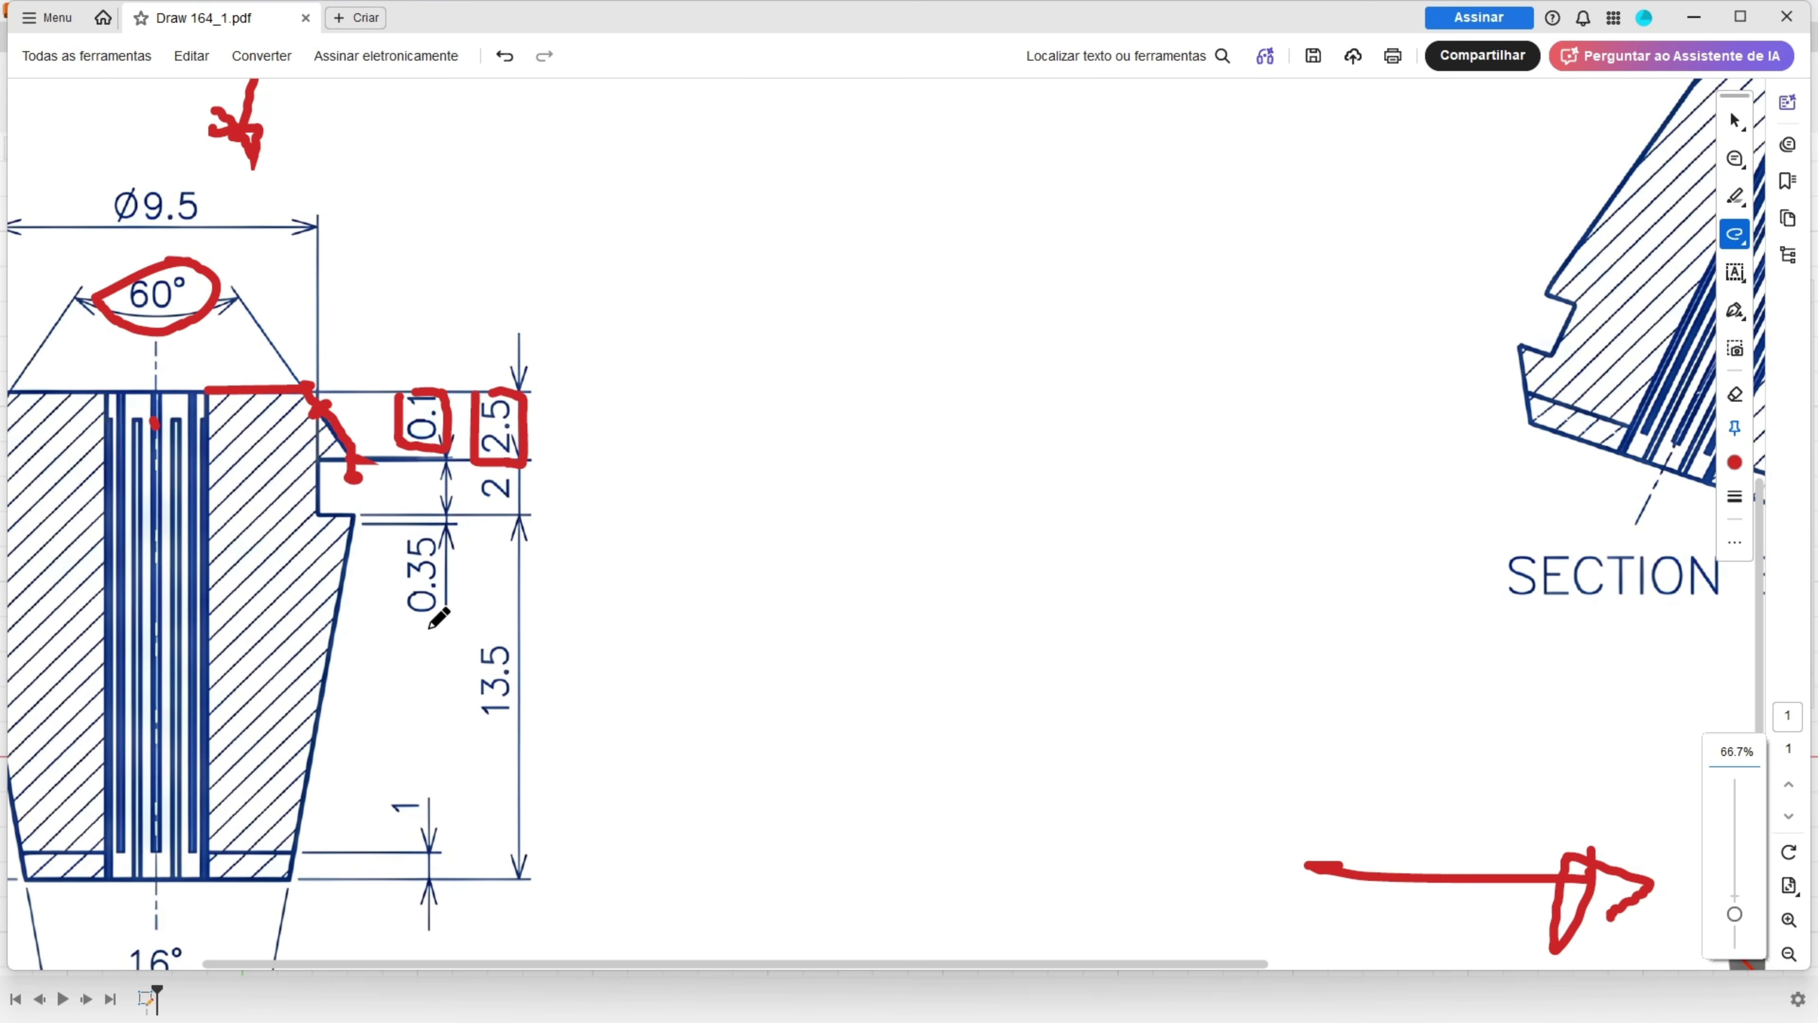
pyautogui.hotkey('ctrl', 'z')
pyautogui.hotkey('ctrl', 'z')
pyautogui.hotkey('ctrl', 'z')
pyautogui.hotkey('ctrl', 'z')
pyautogui.hotkey('ctrl', 'z')
pyautogui.hotkey('ctrl', 'z')
pyautogui.hotkey('ctrl', 'z')
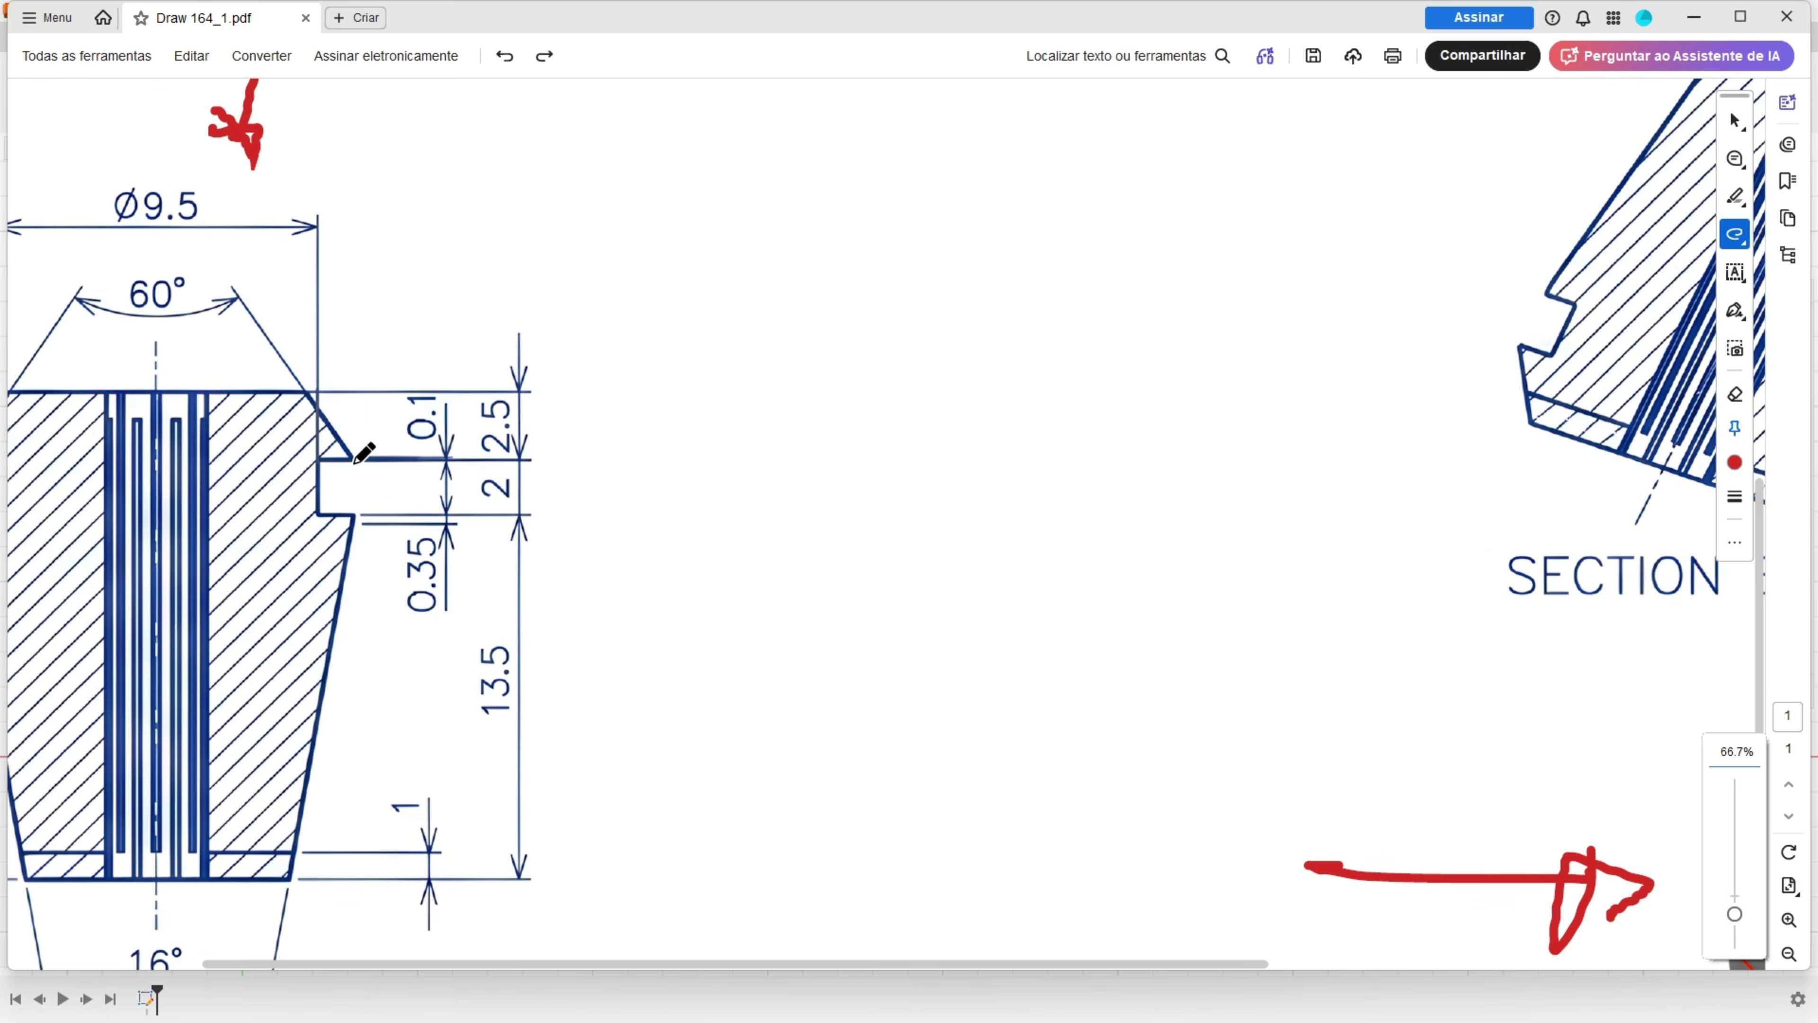
# Mark the groove outline, its width of 2, the centre axis and the Ø9.5 dimension in Section A-A.
pyautogui.moveTo(353, 458)
pyautogui.mouseDown()
pyautogui.moveTo(313, 457)
pyautogui.moveTo(358, 514)
pyautogui.moveTo(291, 476)
pyautogui.moveTo(344, 490)
pyautogui.mouseUp()
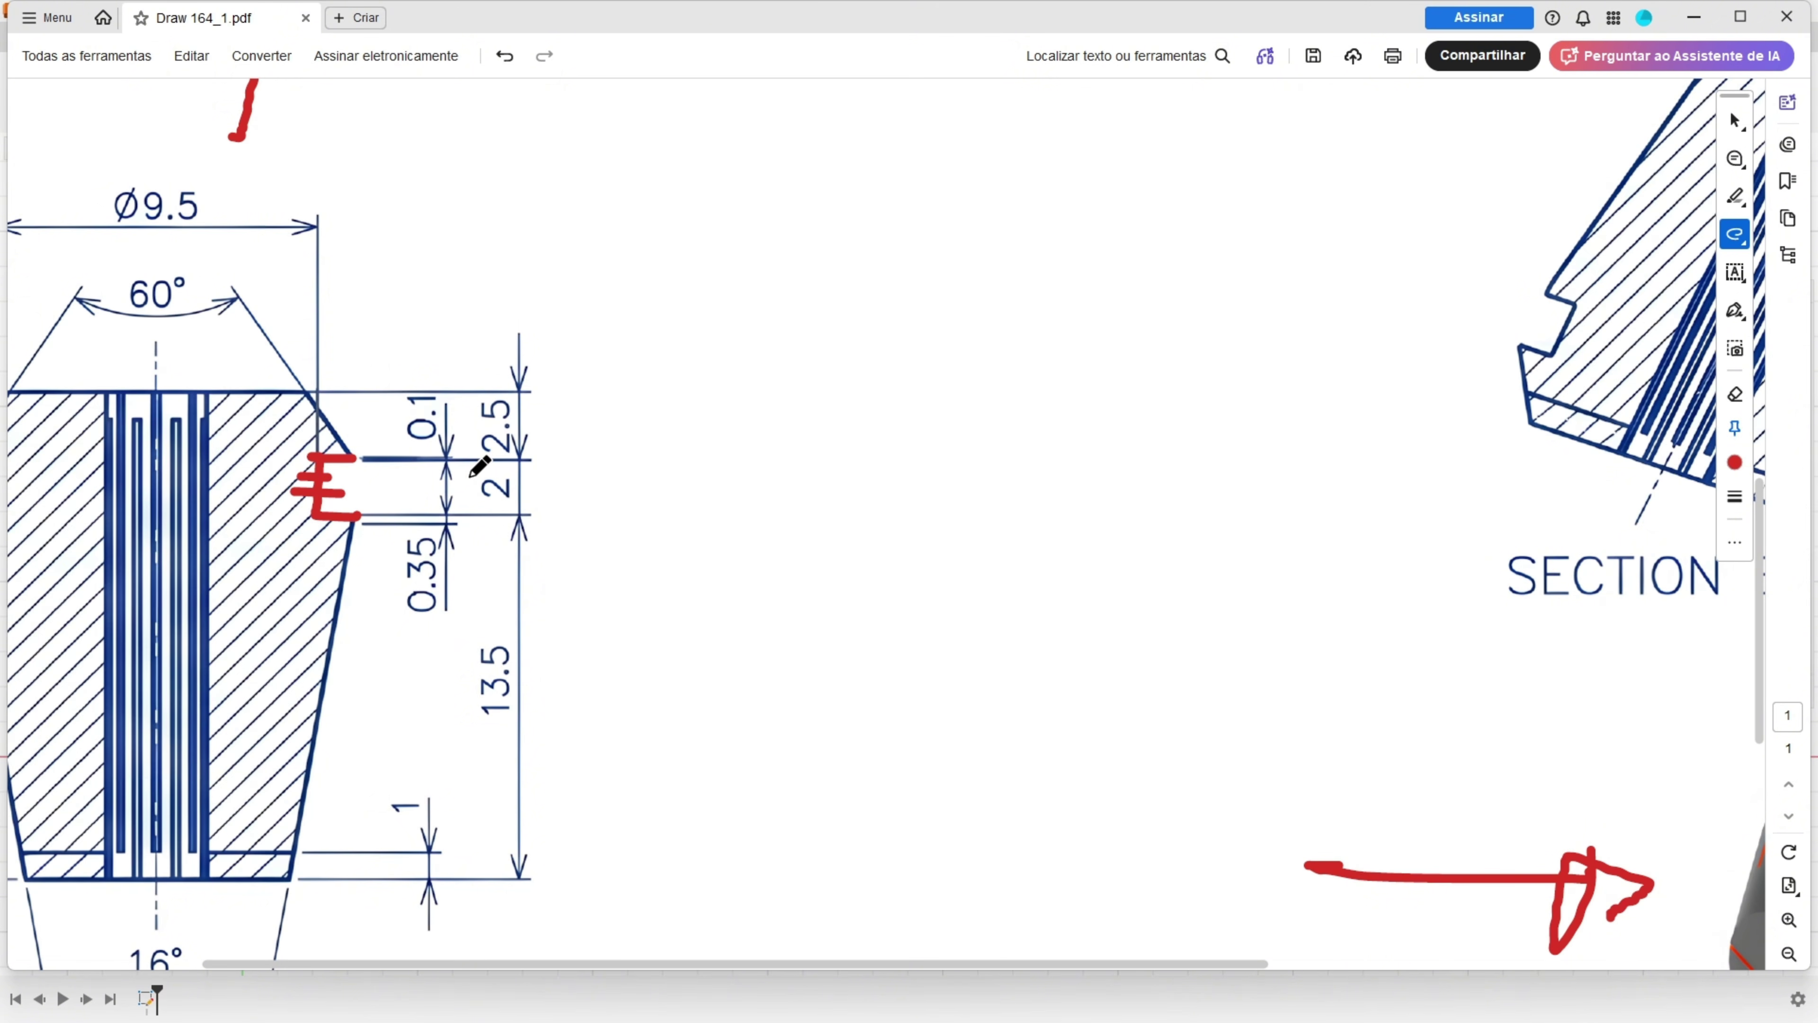
pyautogui.moveTo(470, 475)
pyautogui.mouseDown()
pyautogui.moveTo(500, 513)
pyautogui.moveTo(532, 495)
pyautogui.moveTo(474, 472)
pyautogui.mouseUp()
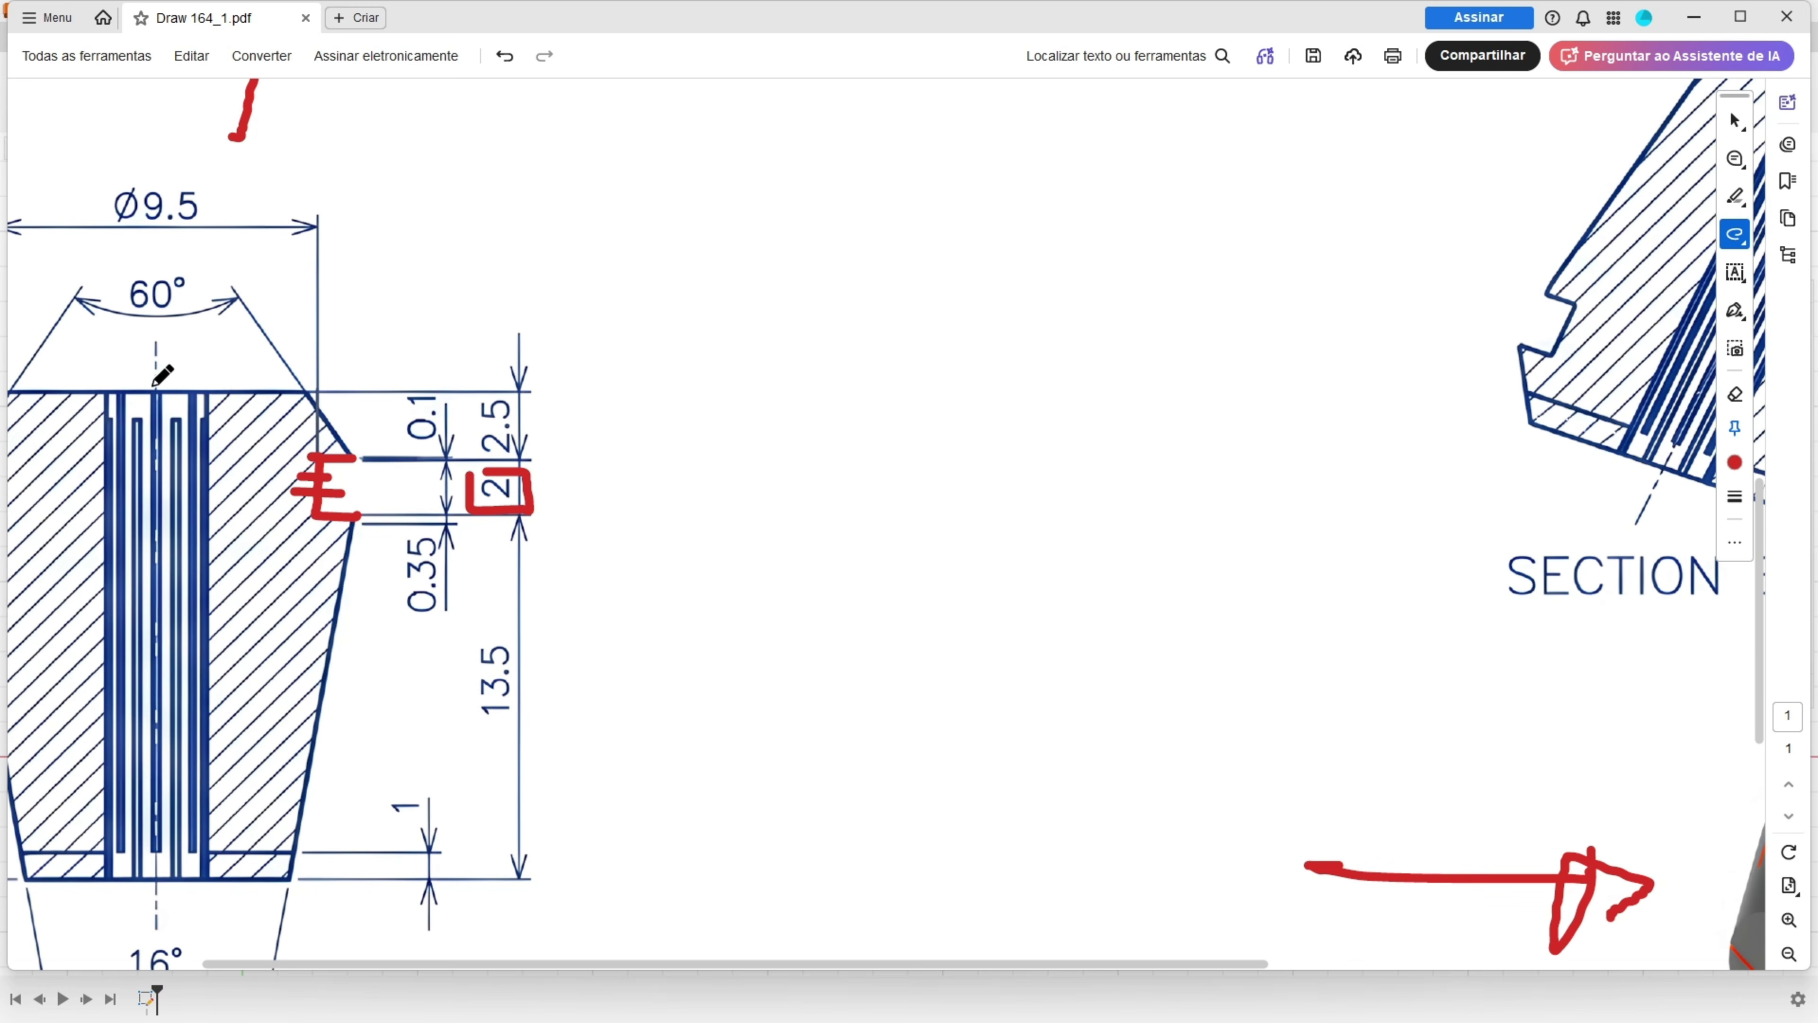
pyautogui.moveTo(153, 373); pyautogui.dragTo(150, 430)
pyautogui.moveTo(196, 173)
pyautogui.mouseDown()
pyautogui.moveTo(172, 162)
pyautogui.moveTo(84, 228)
pyautogui.moveTo(205, 178)
pyautogui.moveTo(191, 168)
pyautogui.mouseUp()
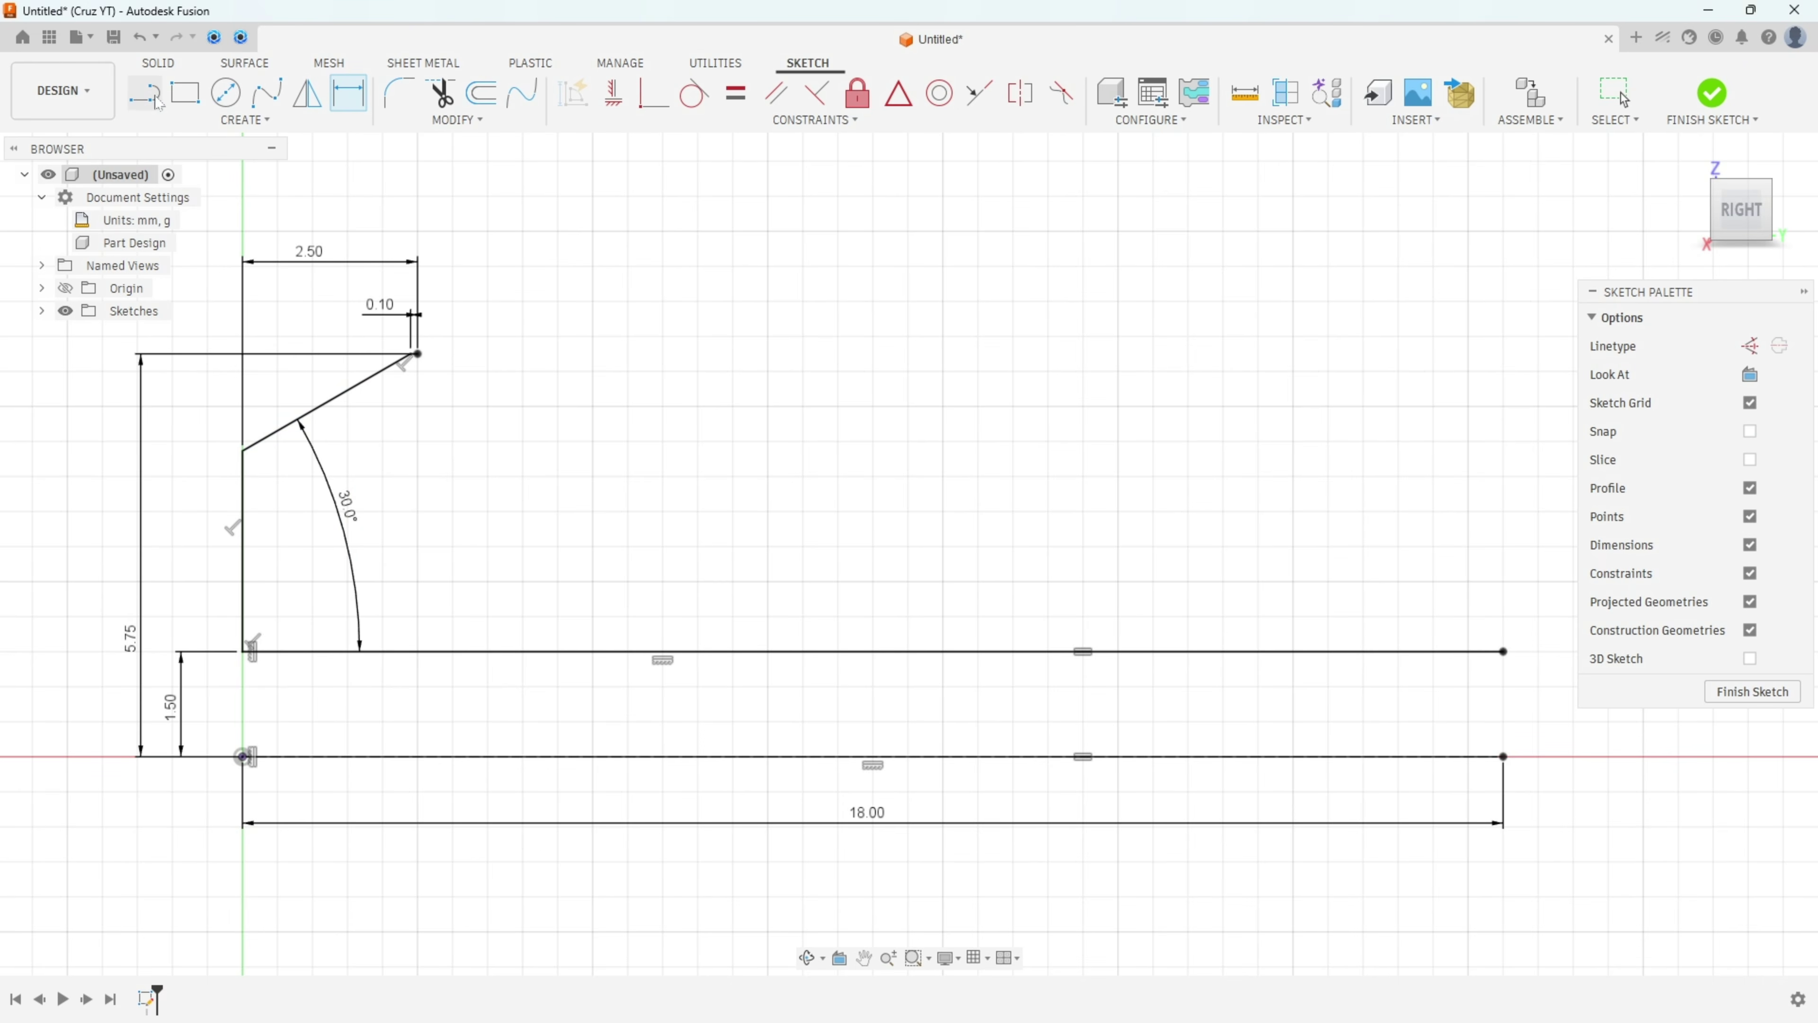
# Back in the Fusion sketch, draw the groove's three sides from the 0.1 mm line's free end, about 1.1 mm deep and 1.4 mm wide.
pyautogui.click(143, 94)
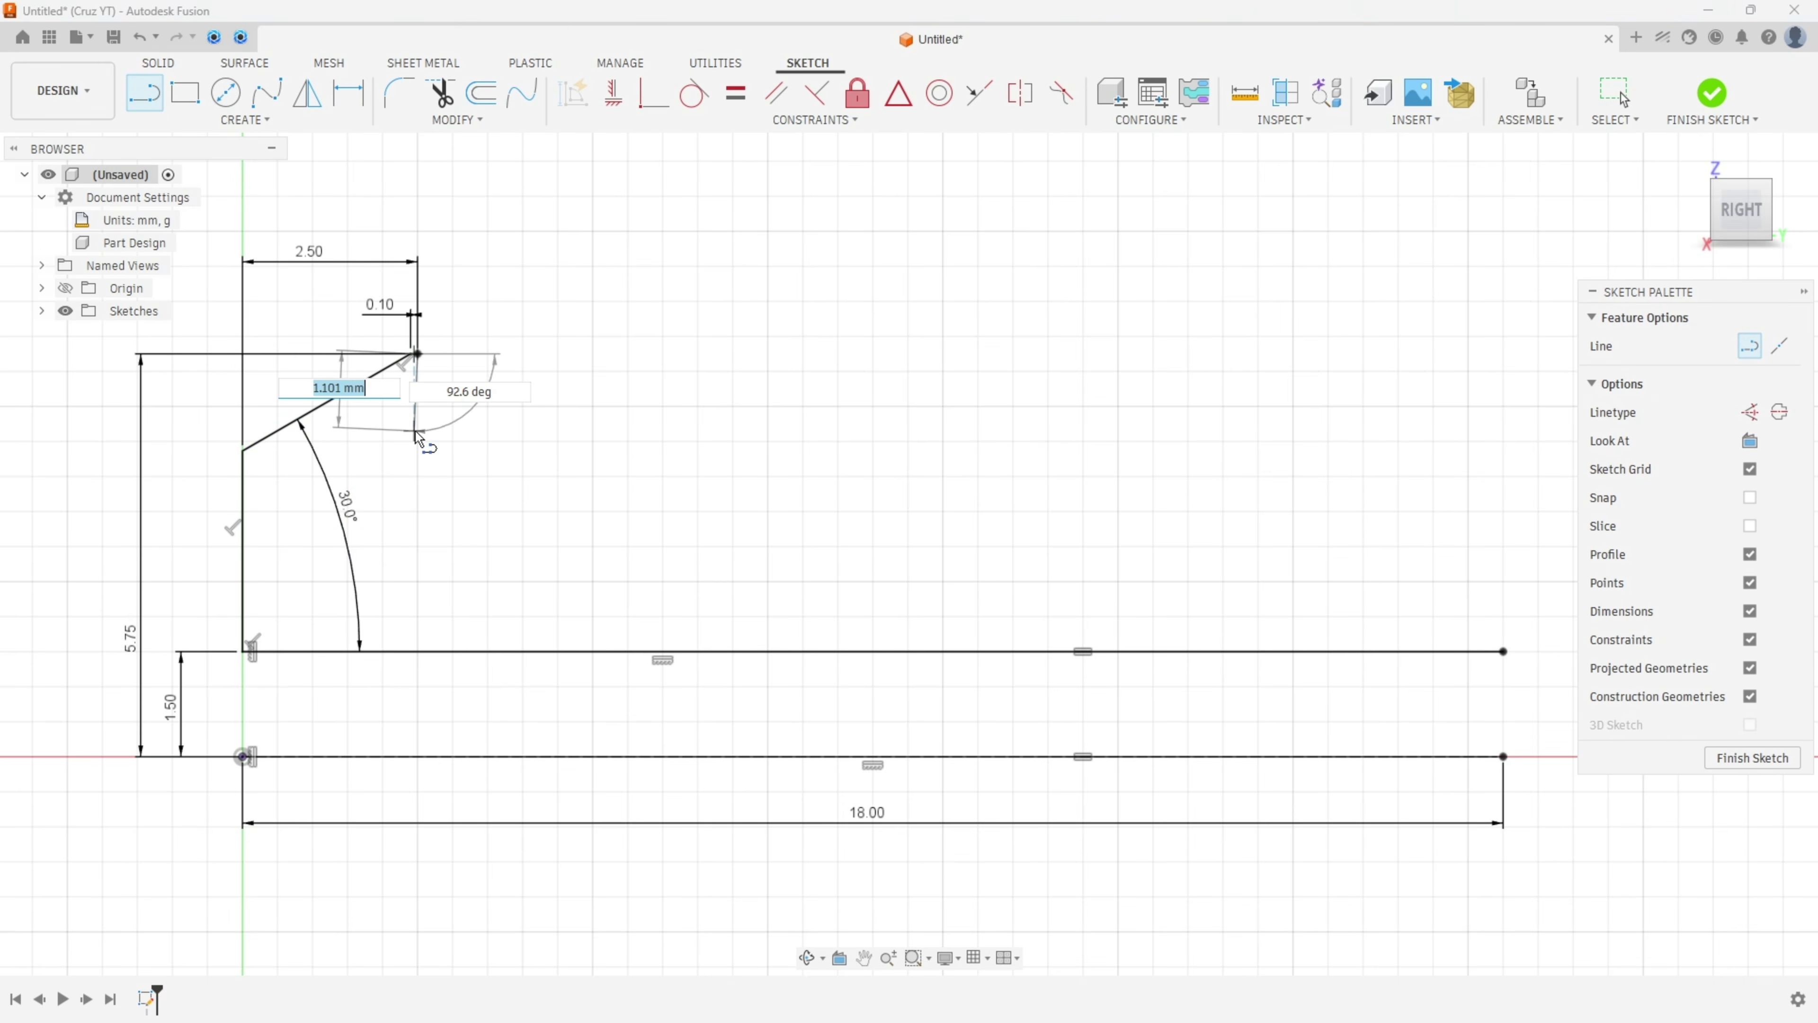
pyautogui.click(419, 432)
pyautogui.click(520, 431)
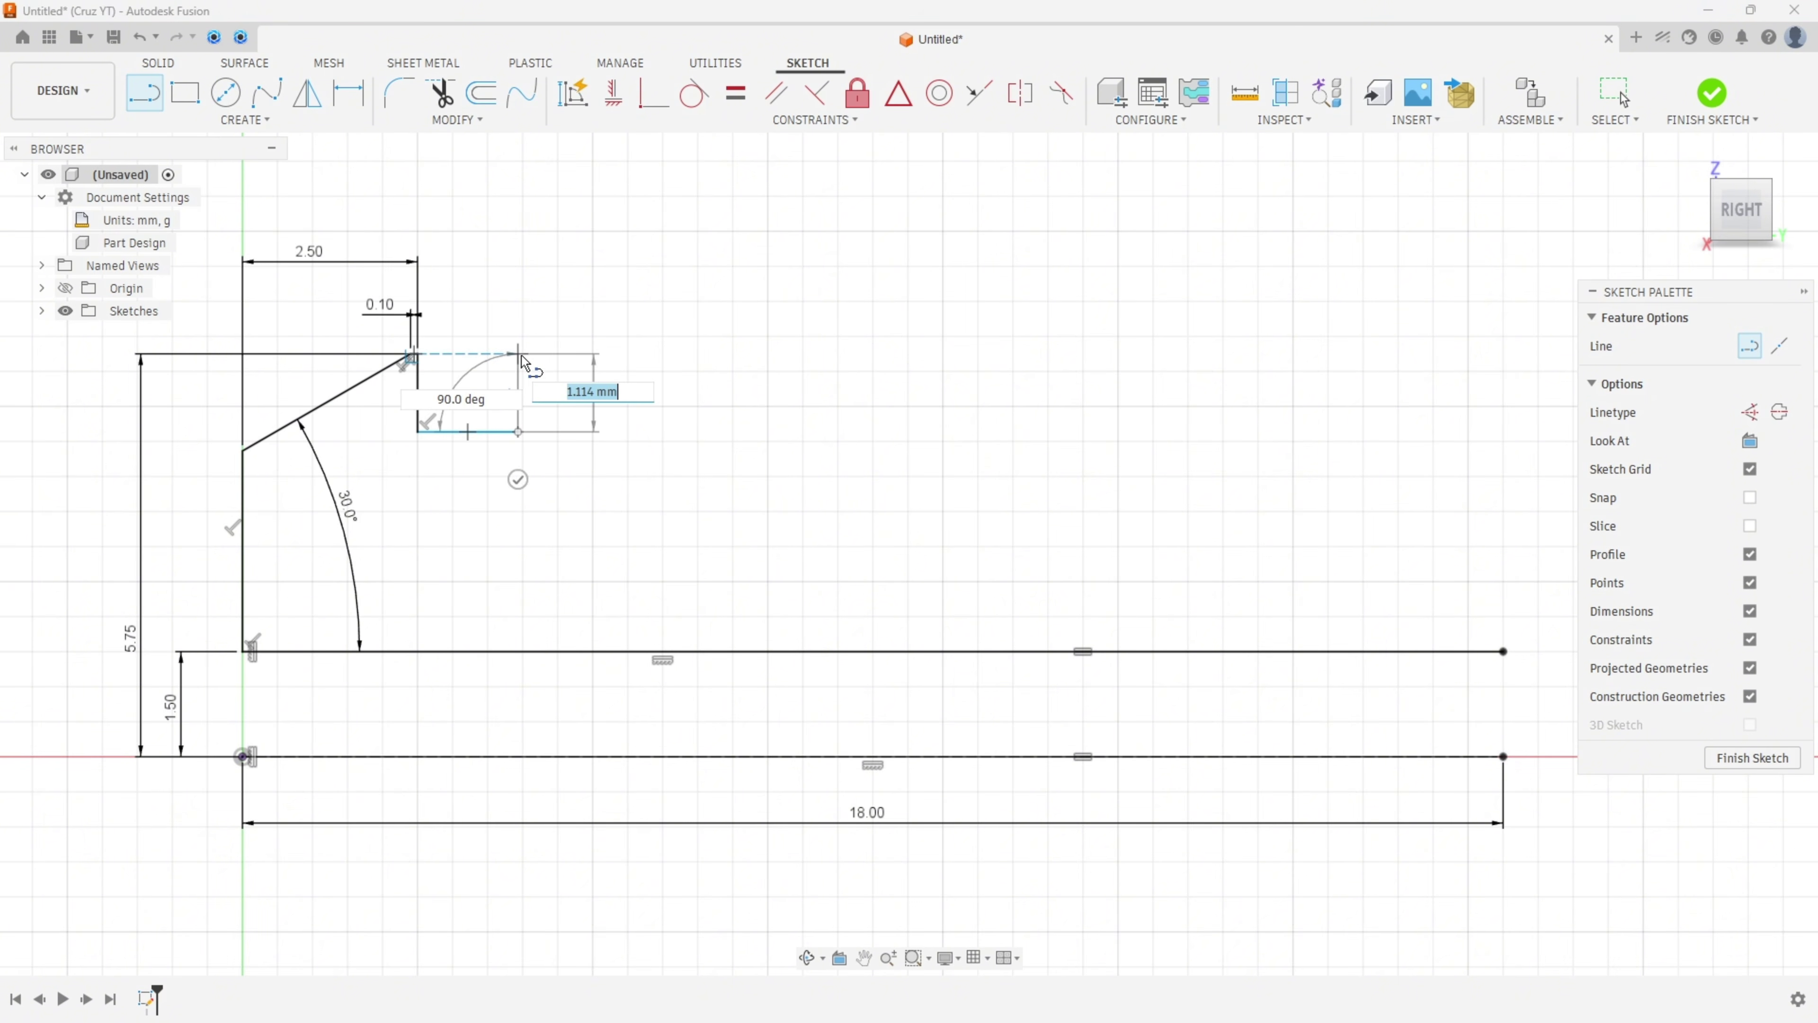
pyautogui.click(522, 354)
pyautogui.scroll(1, 426, 366)
pyautogui.press('Escape')
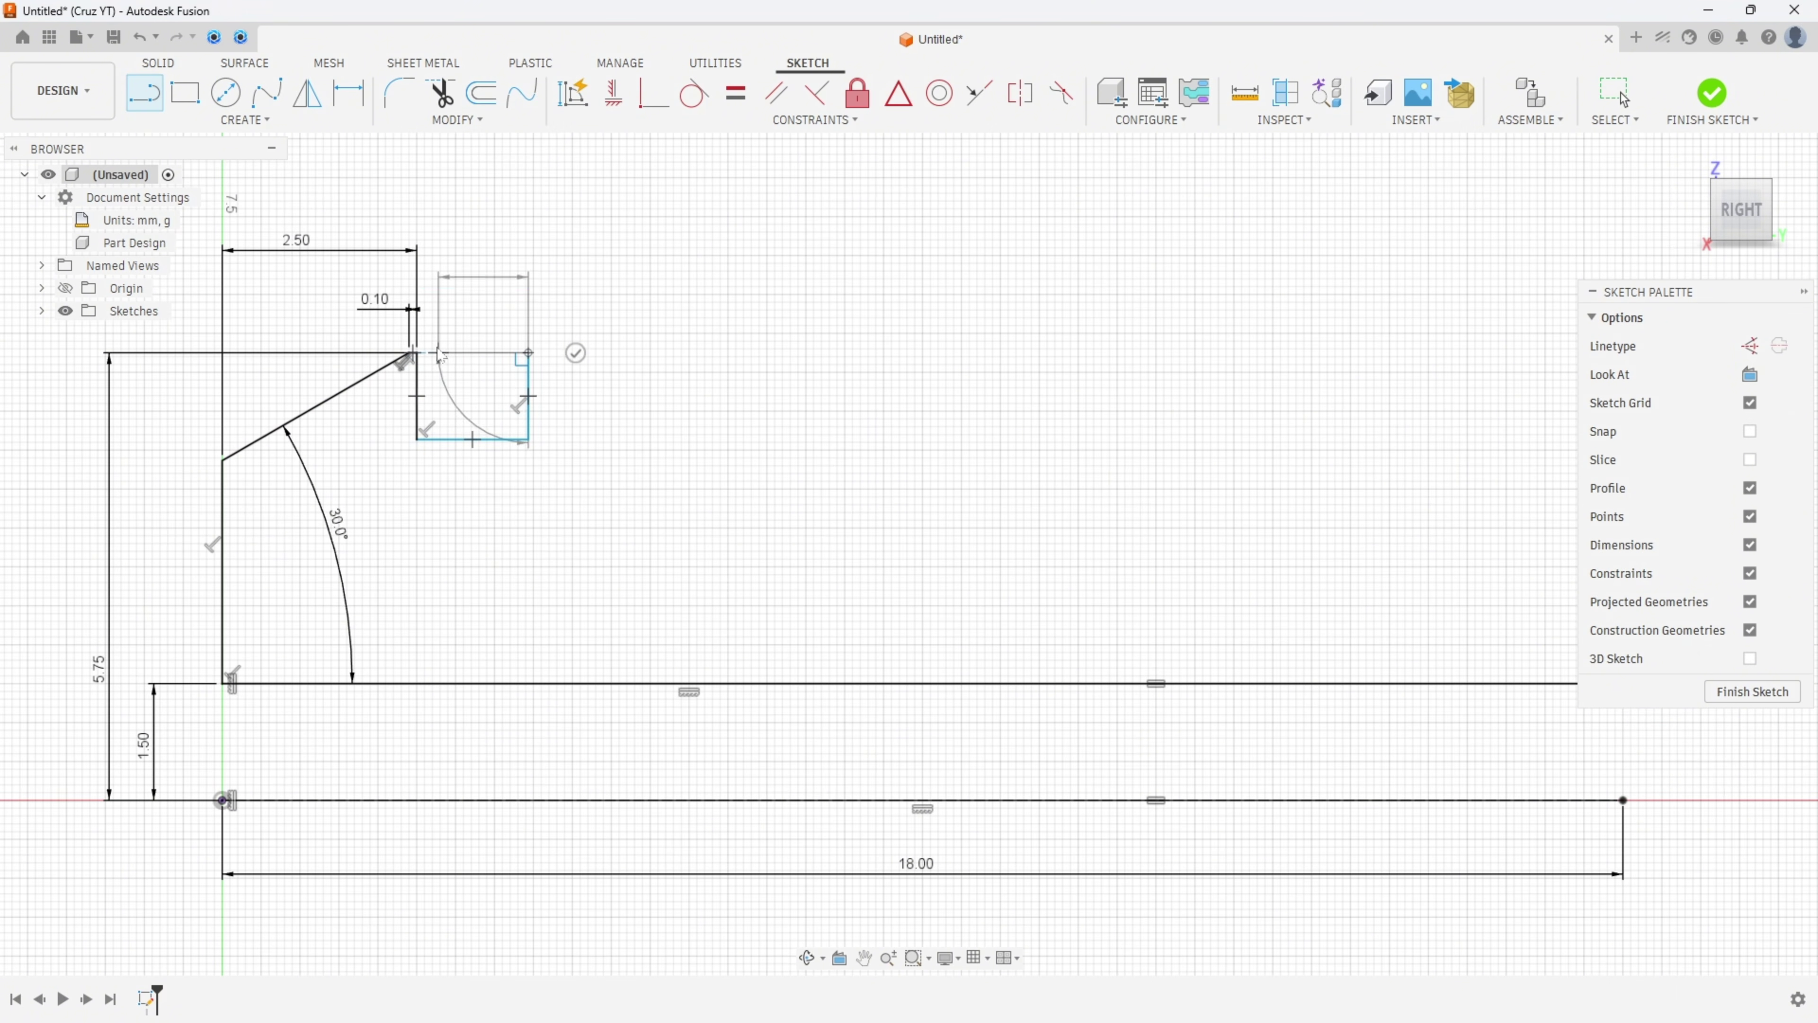
# Align the groove's two open upper endpoints with a Horizontal/Vertical constraint.
pyautogui.click(614, 93)
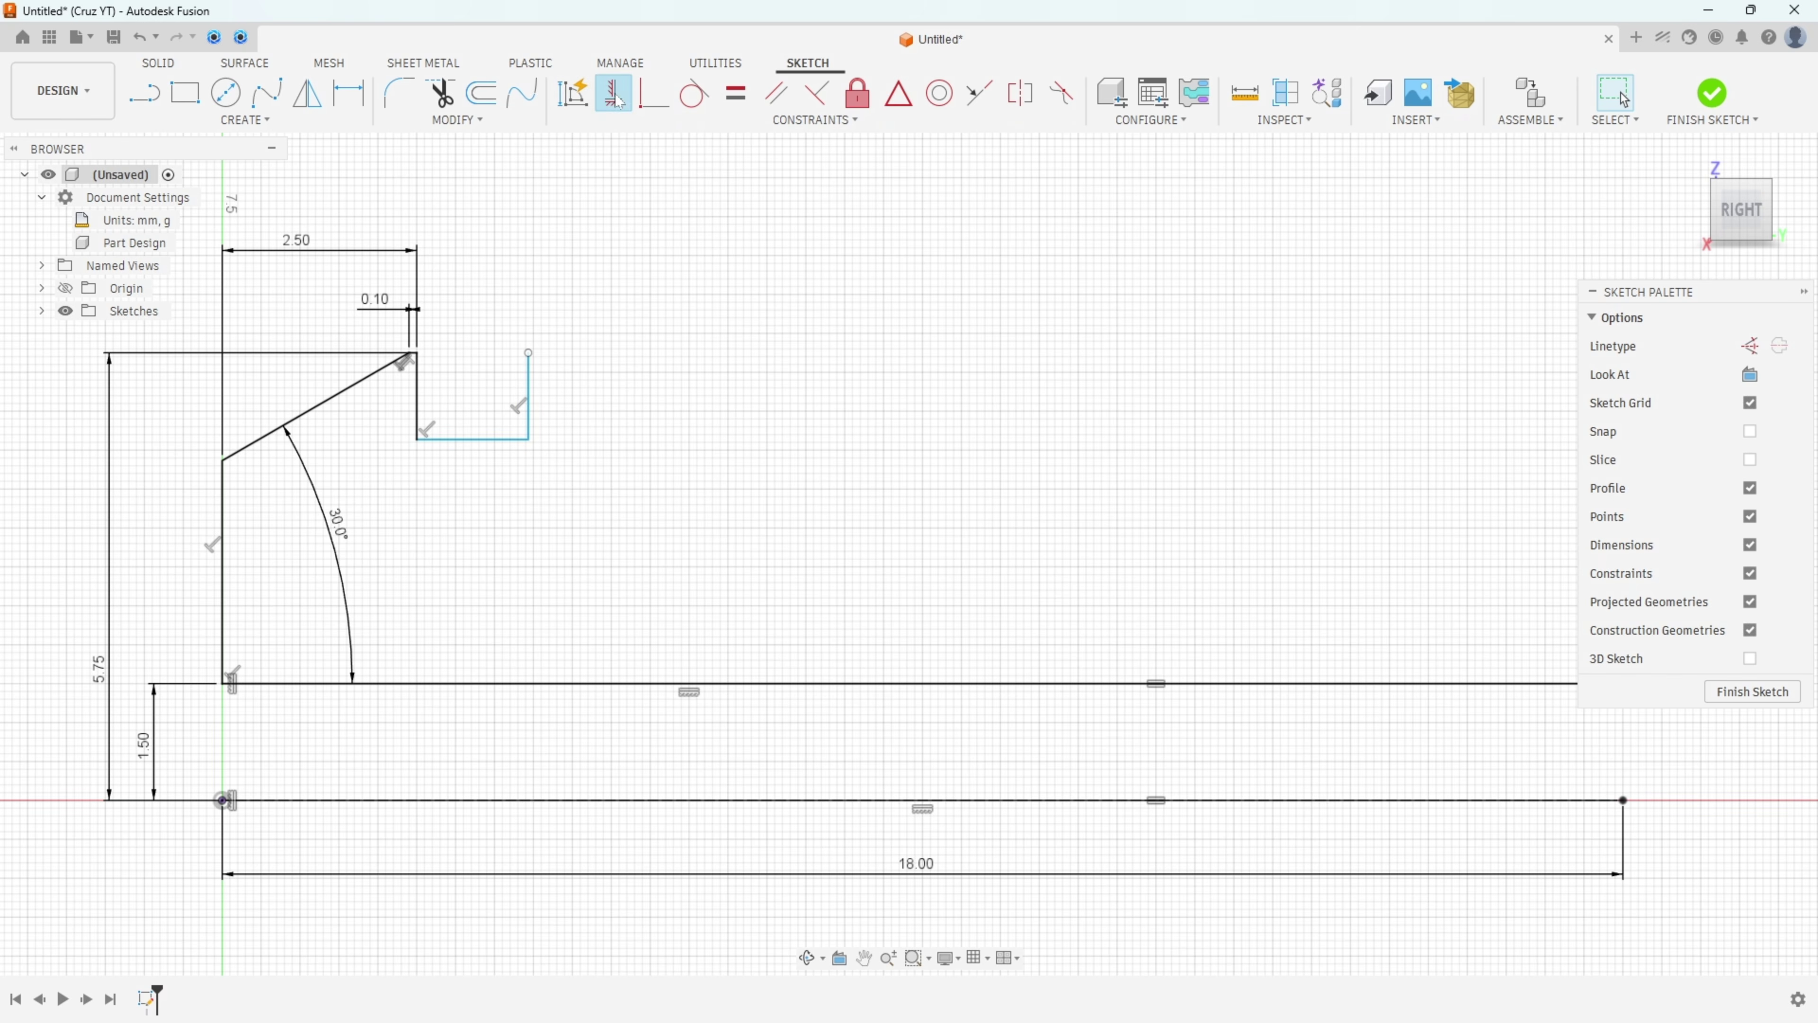
pyautogui.click(529, 354)
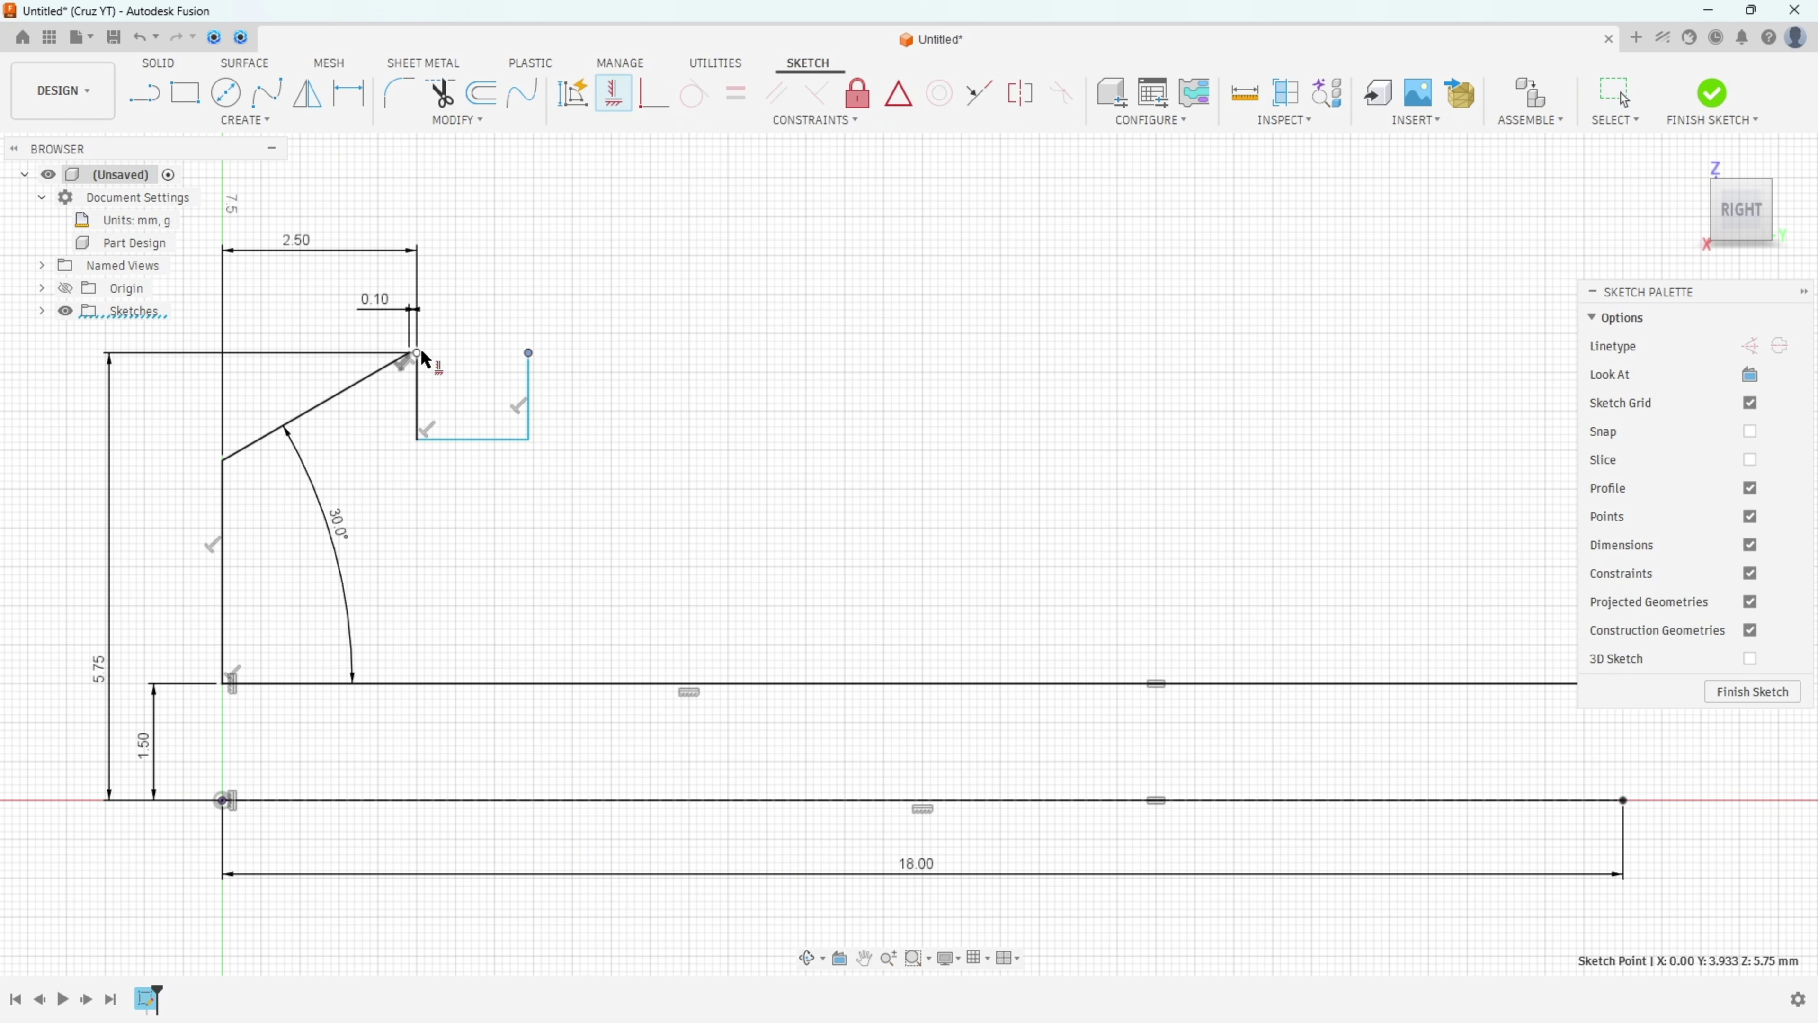
pyautogui.click(419, 355)
# Dimension the groove's floor line and set its width to 2 mm.
pyautogui.click(349, 93)
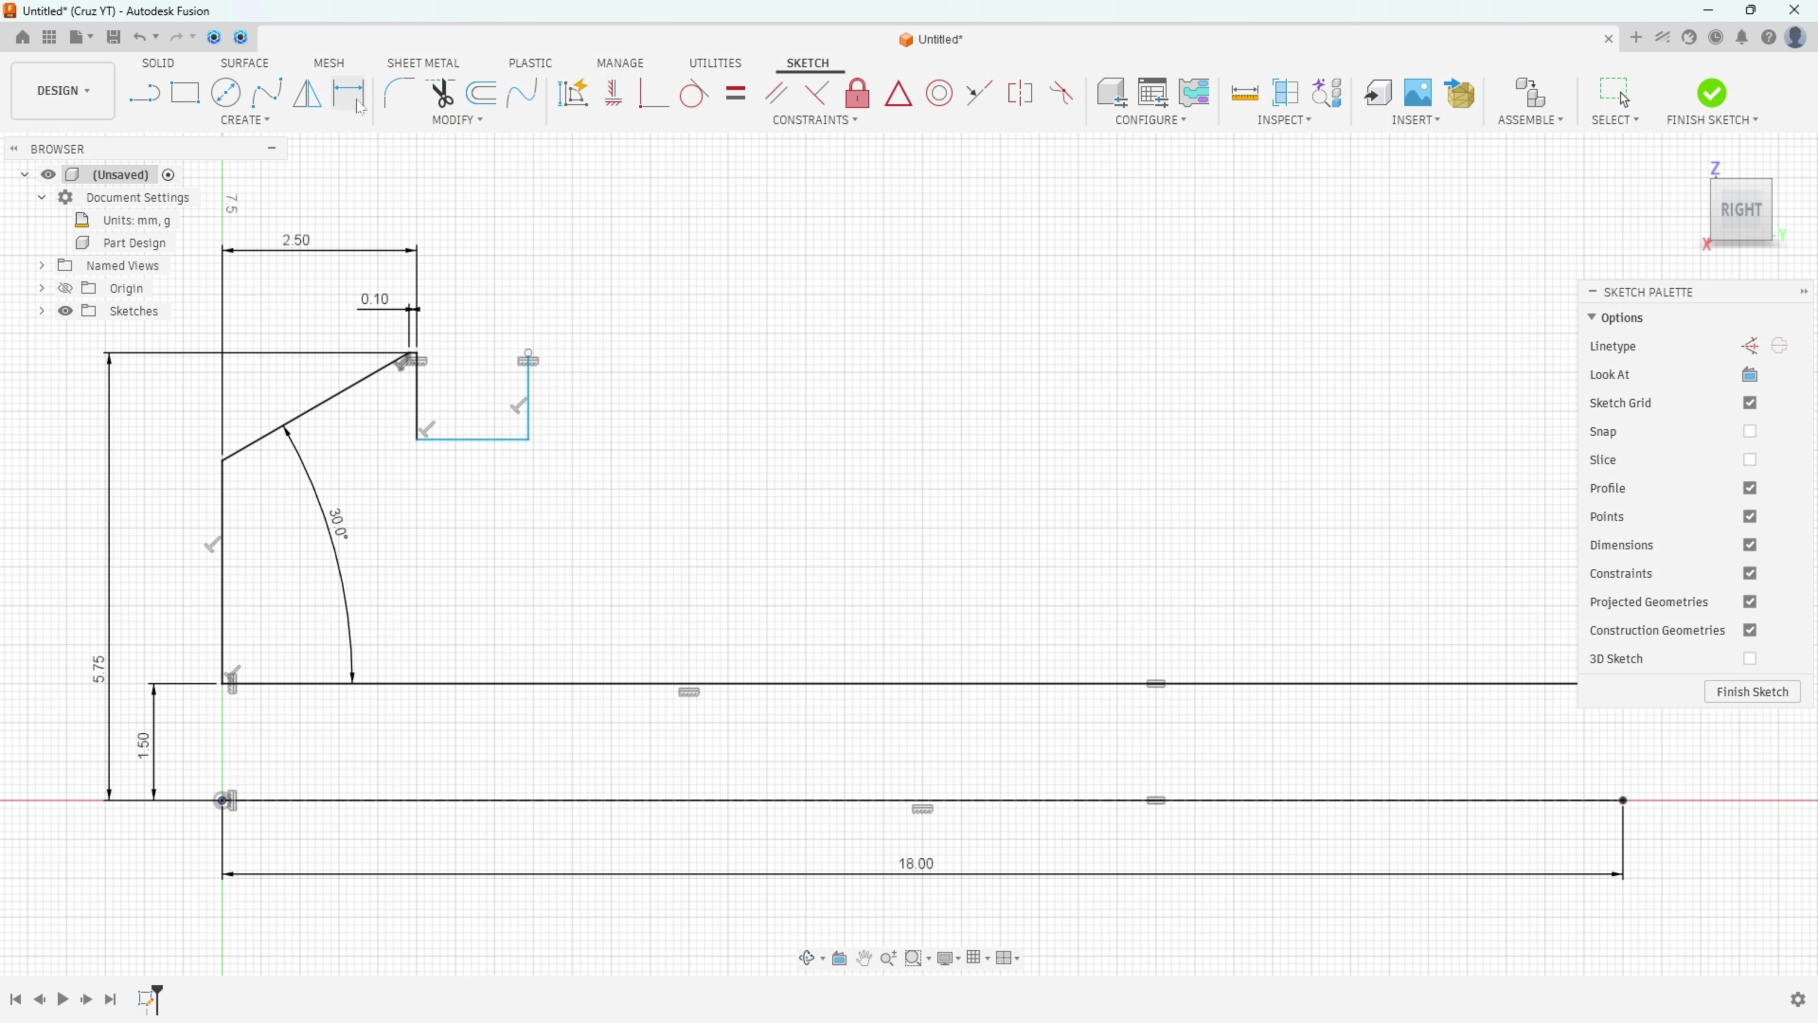
pyautogui.click(479, 440)
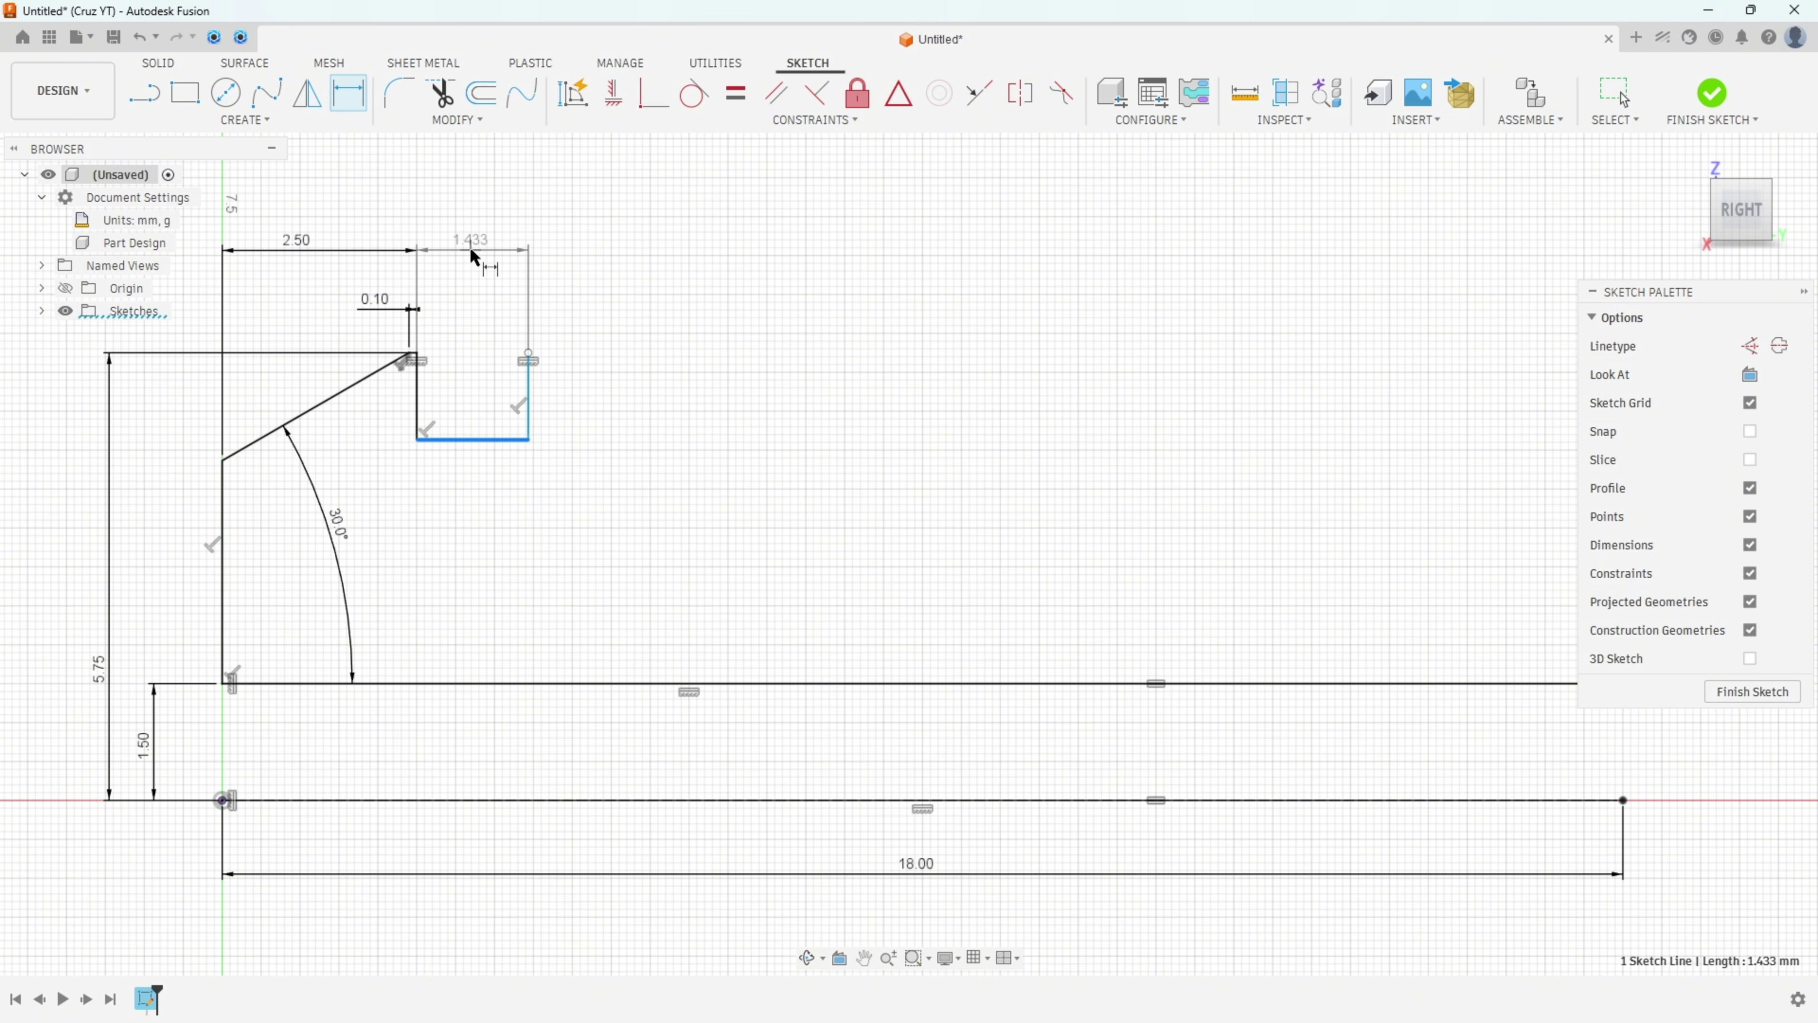
pyautogui.click(481, 254)
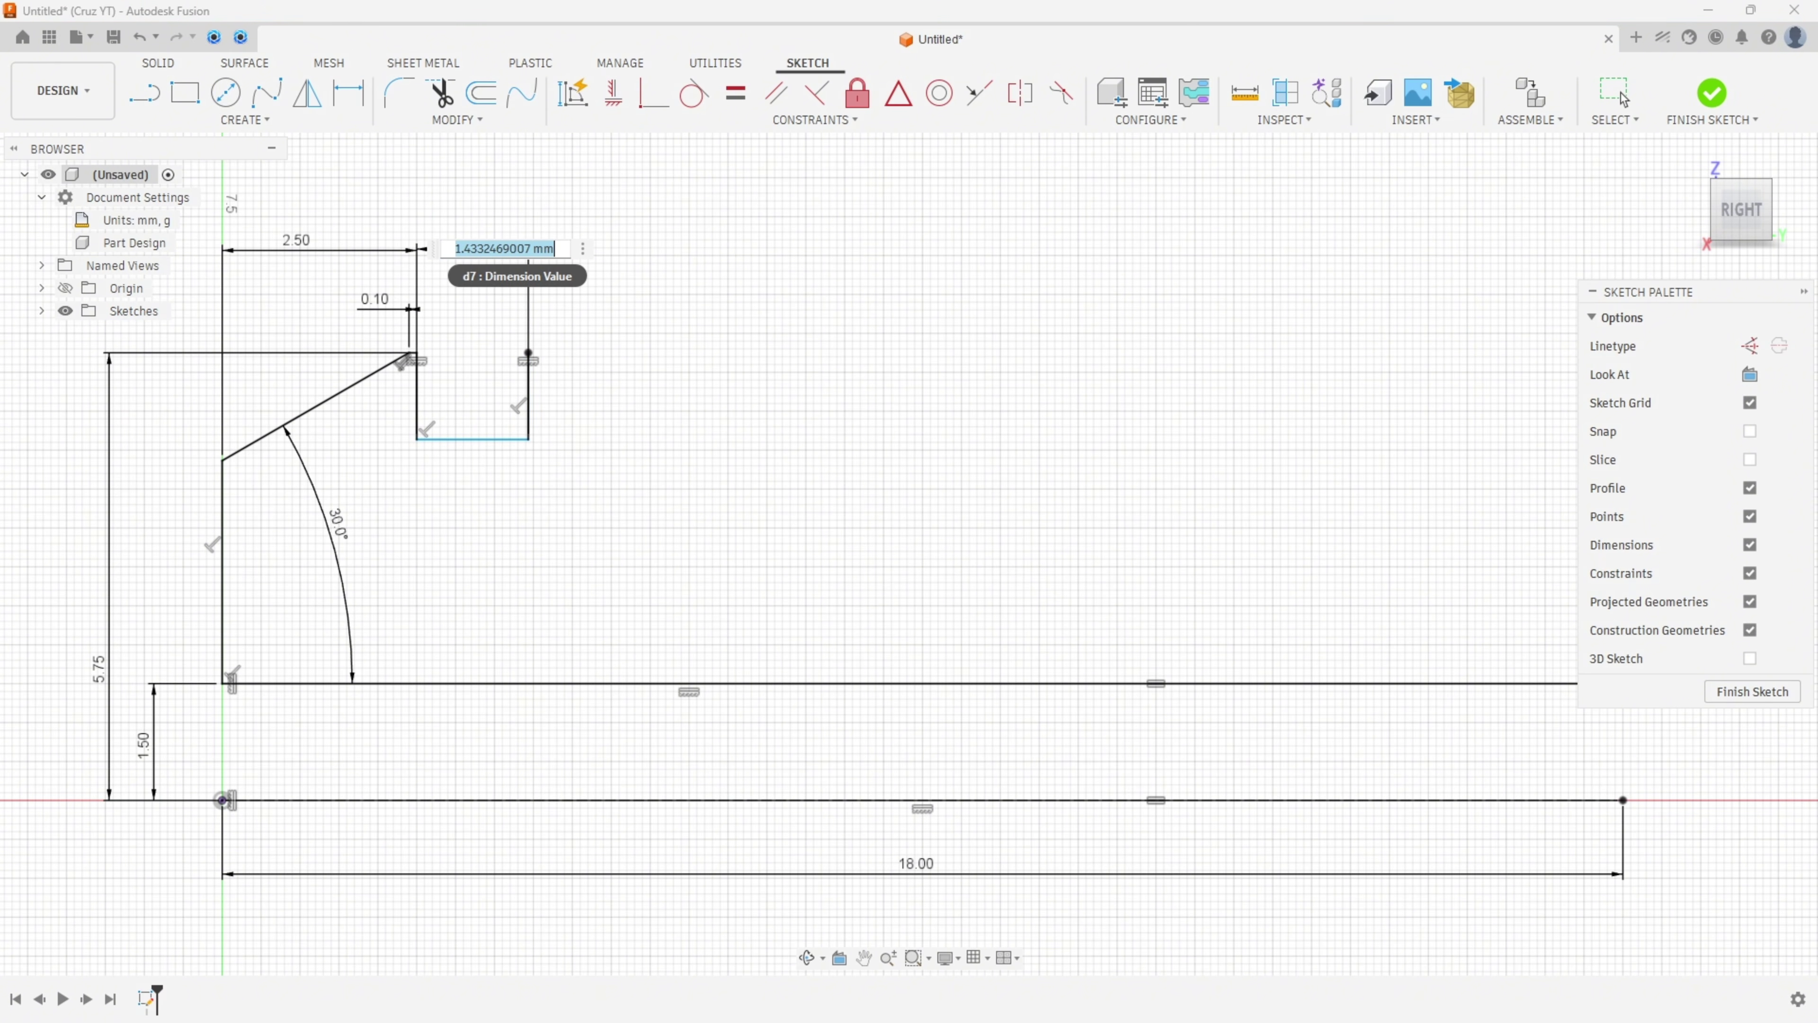
pyautogui.write('2')
pyautogui.press('Return')
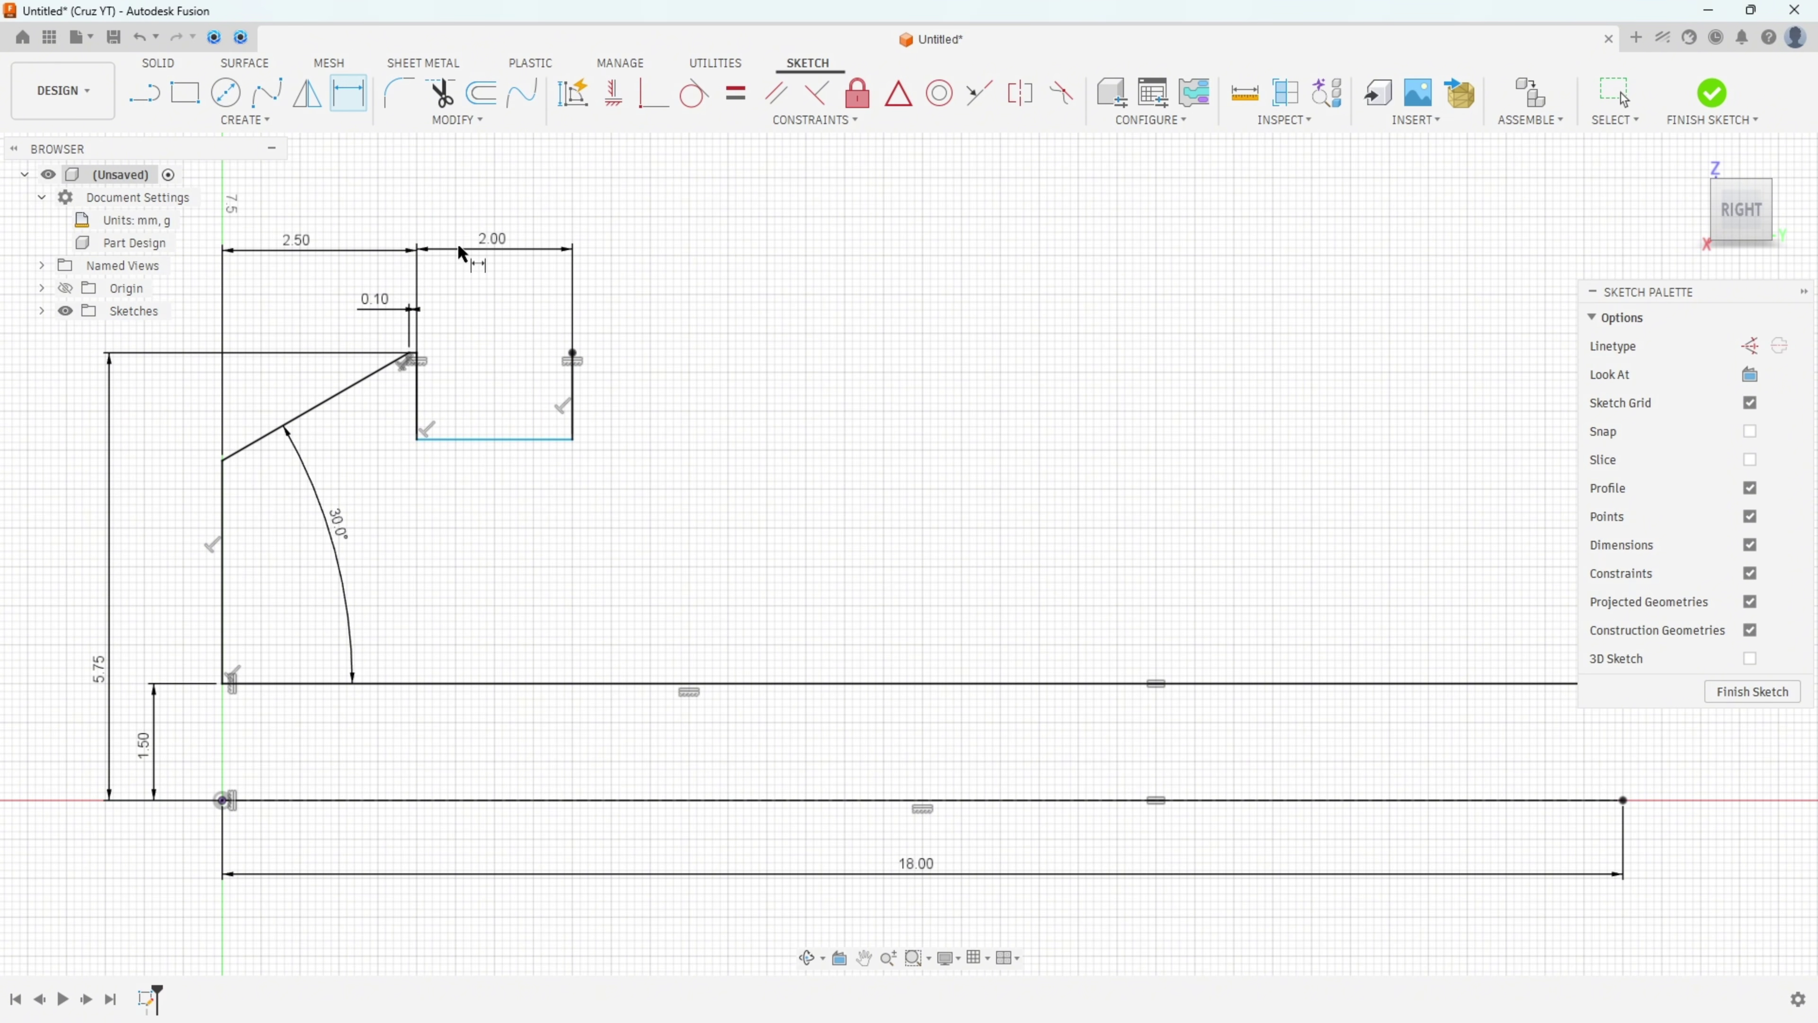
# Dimension the groove's floor line at 9,5/2 from the construction axis.
pyautogui.click(505, 441)
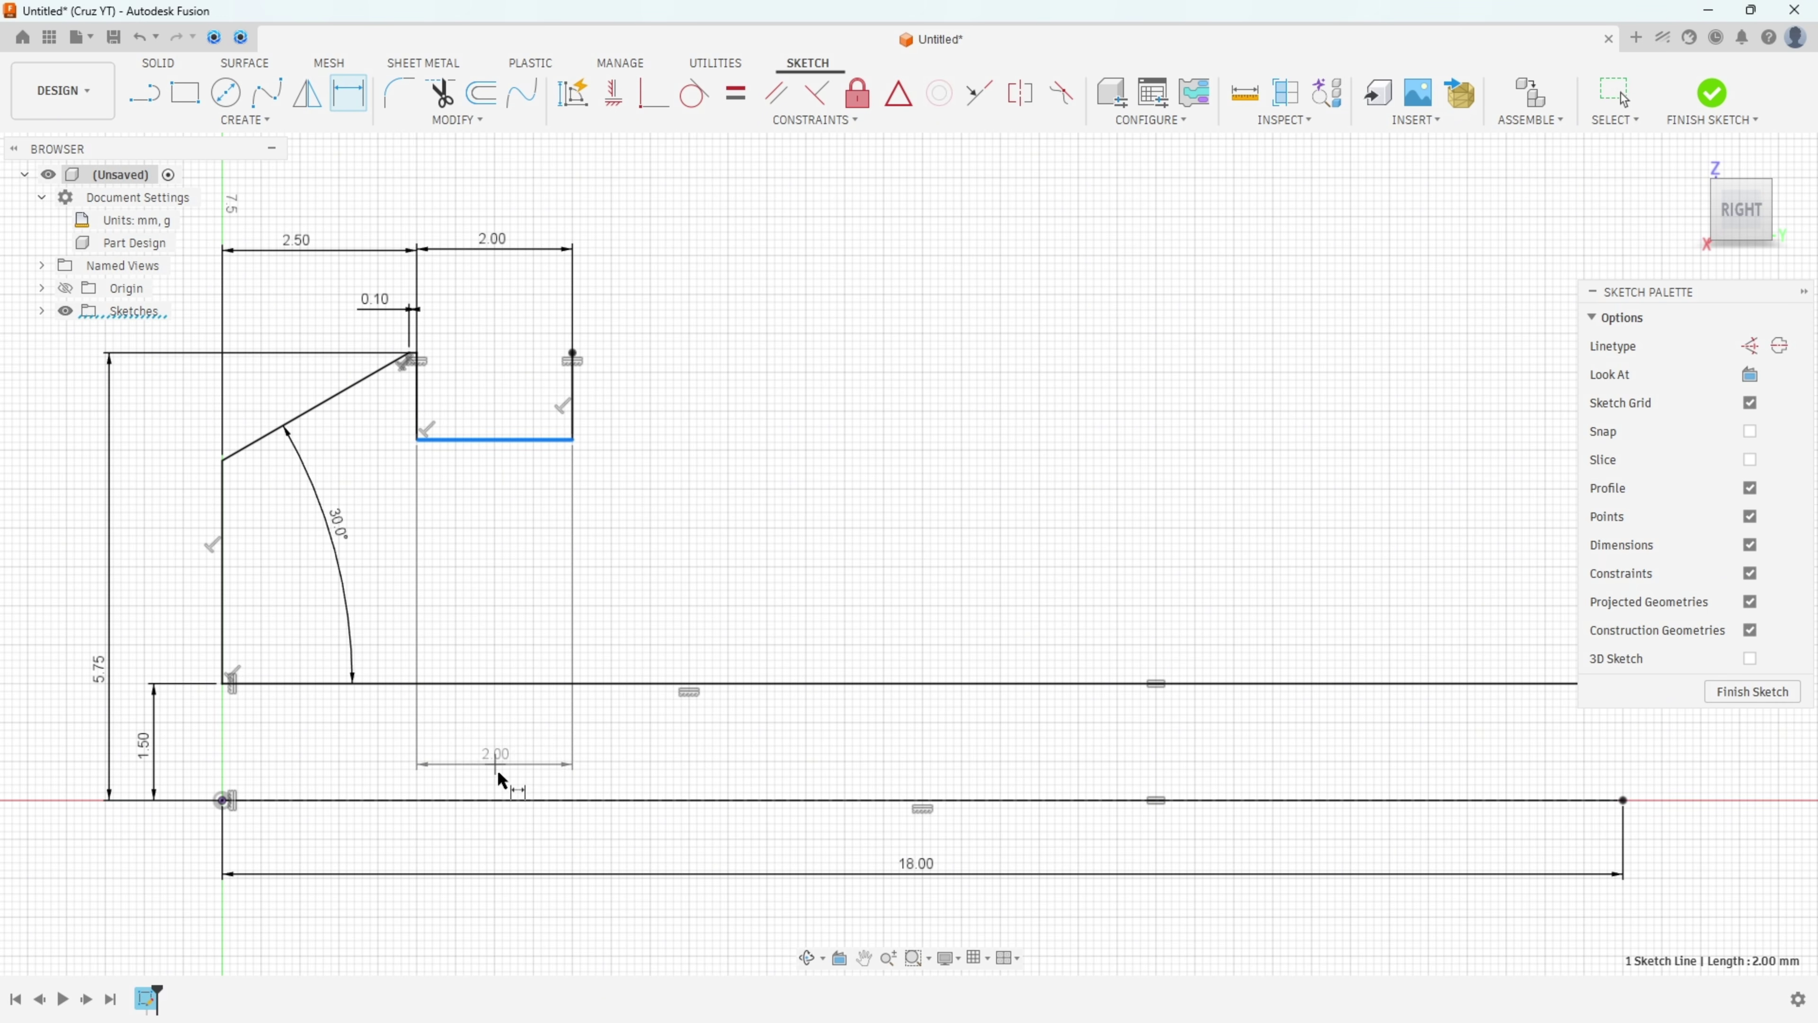
pyautogui.click(507, 800)
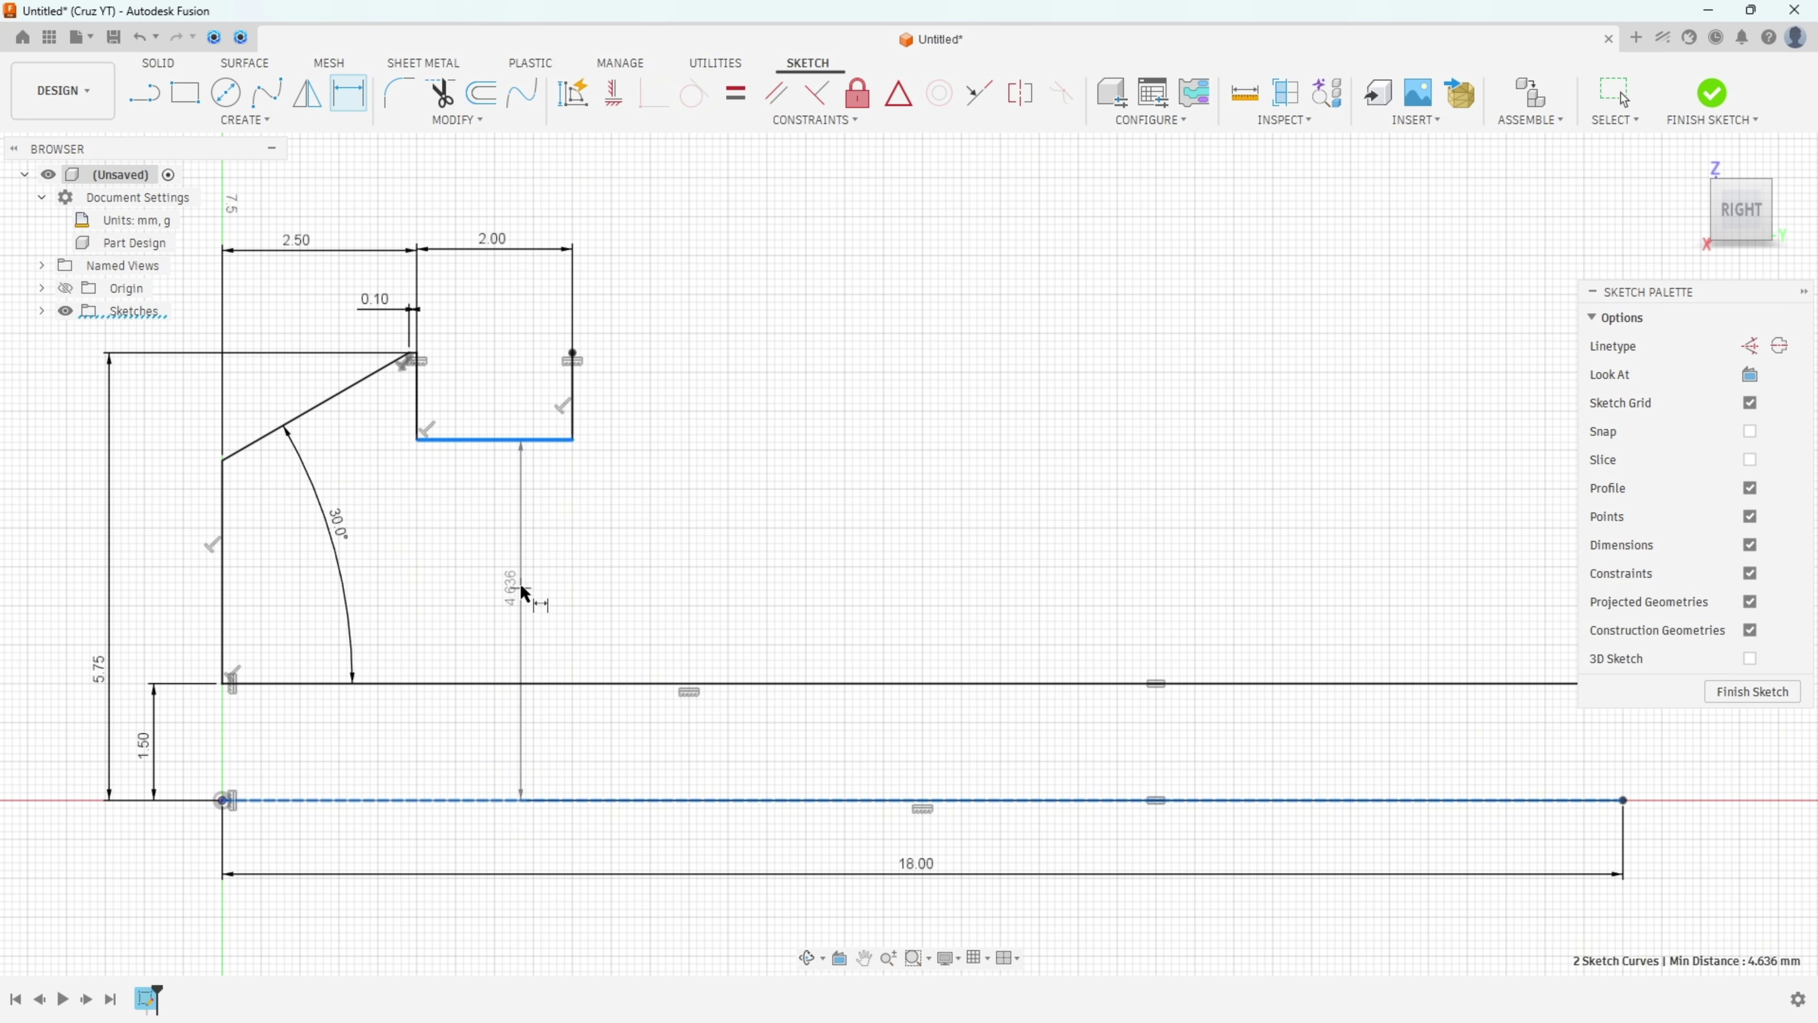
pyautogui.click(521, 585)
pyautogui.write('9,')
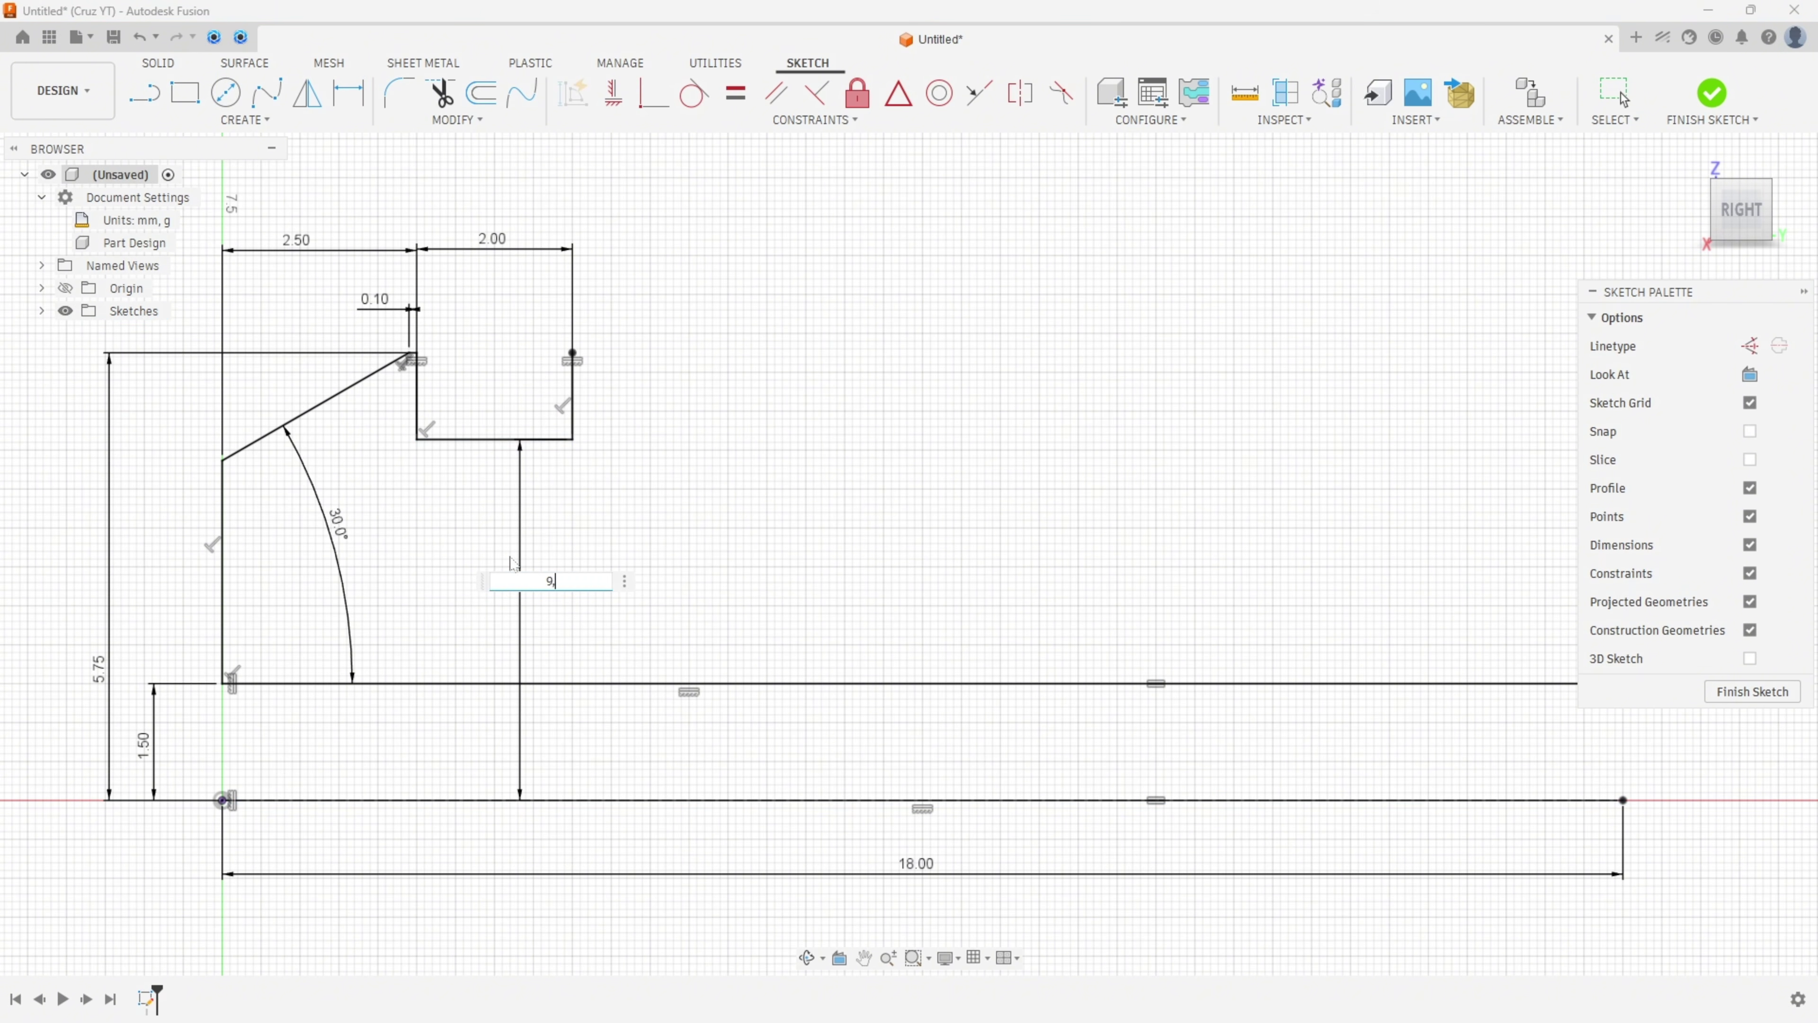
pyautogui.write('5/2')
pyautogui.press('Return')
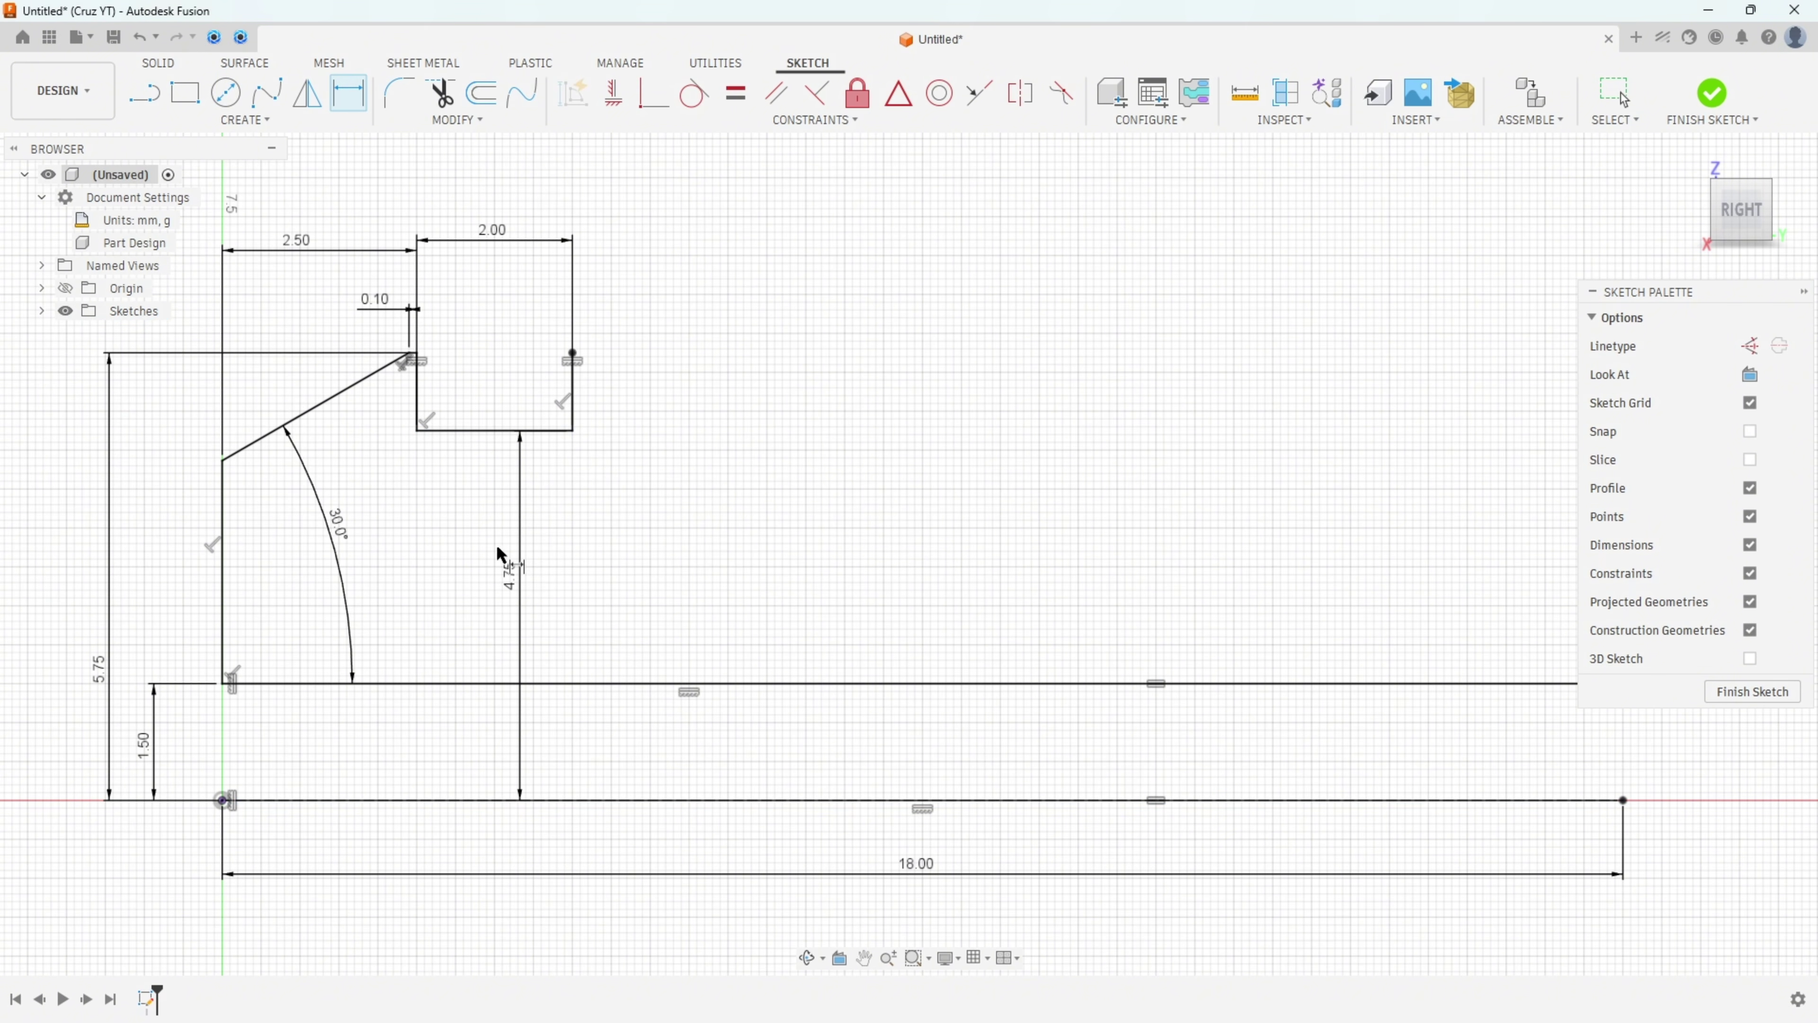
pyautogui.press('Escape')
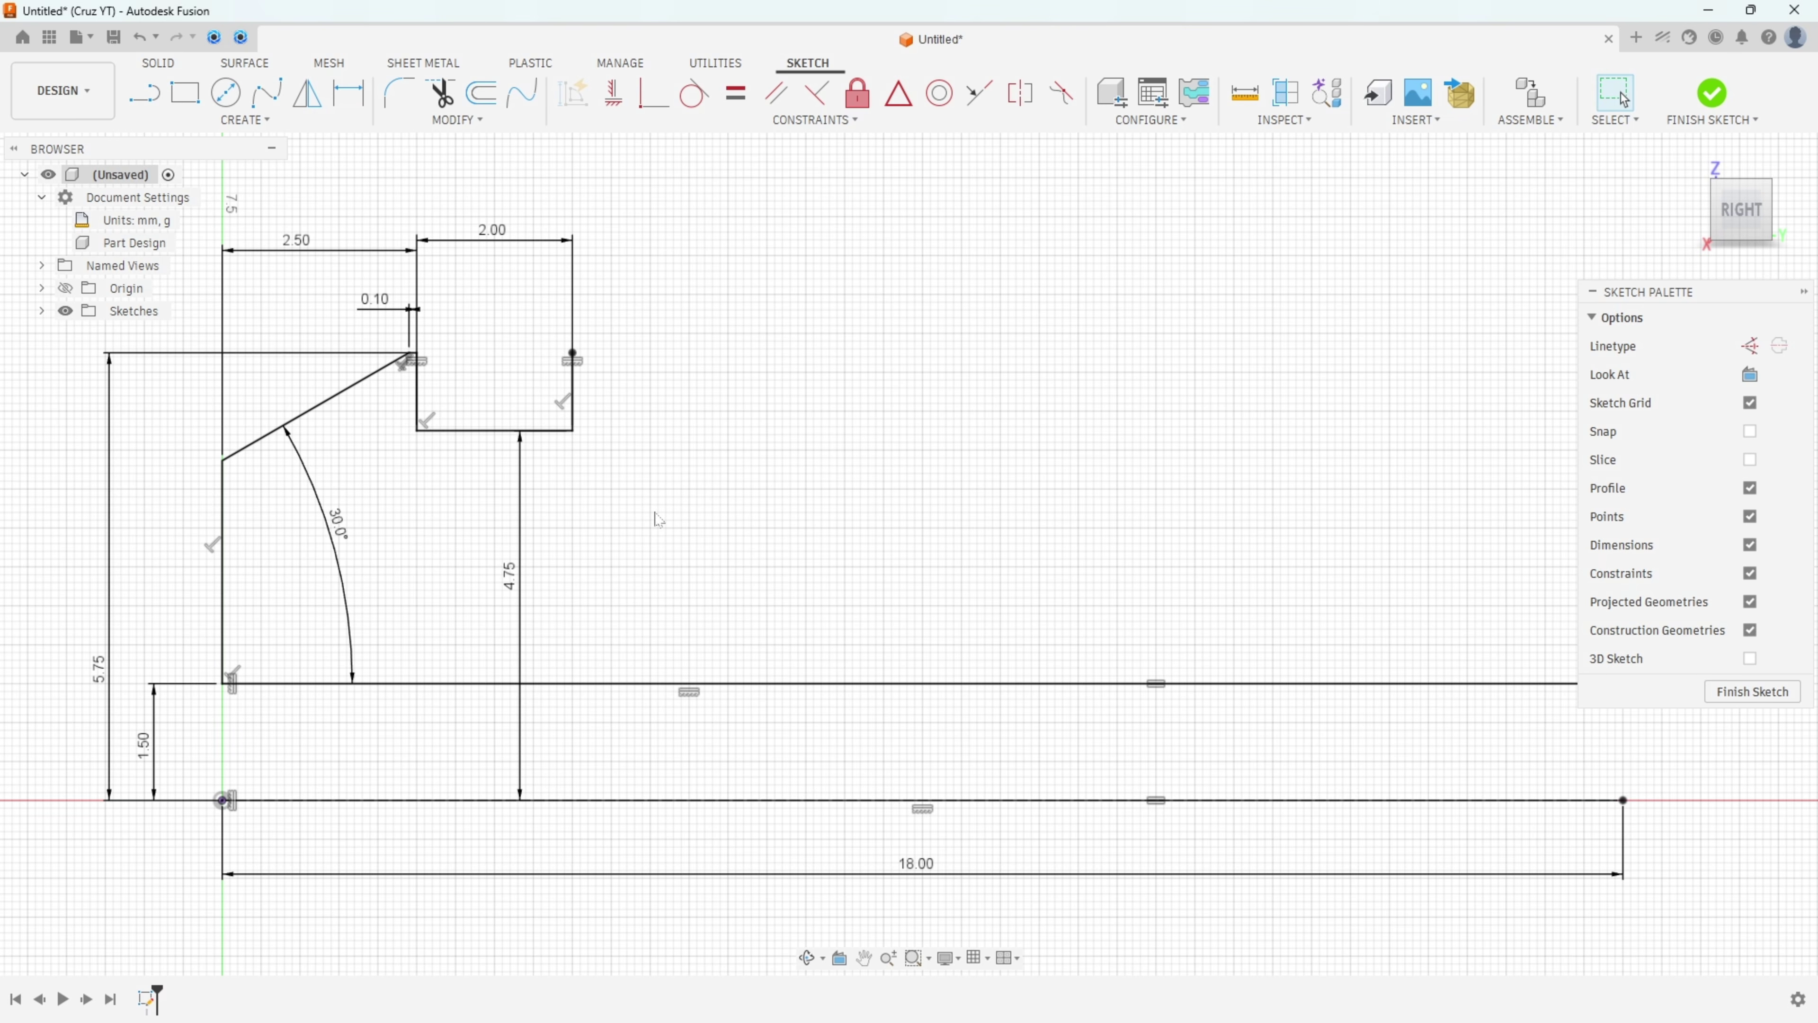
# Switch to the PDF drawing and mark the tapered side, the small end face, the centre axis and the 16° angle in Section A-A.
pyautogui.hotkey('alt', 'Tab')
pyautogui.scroll(-2, 284, 638)
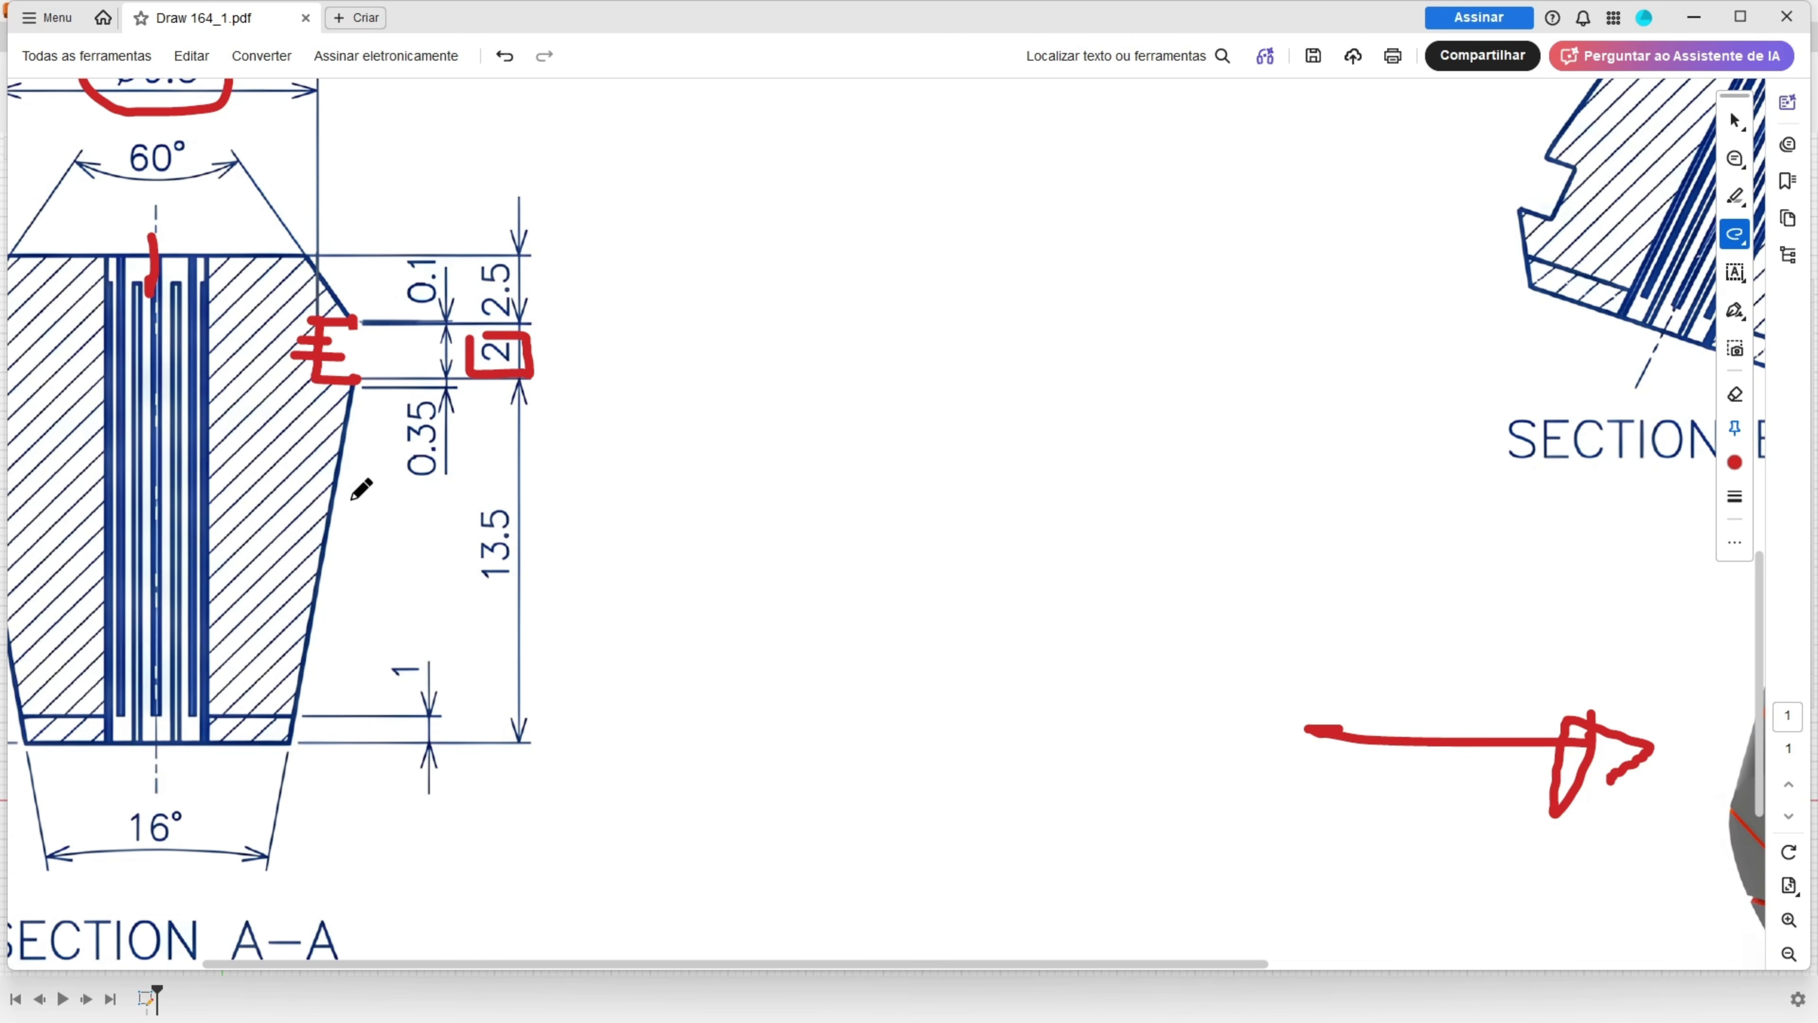
pyautogui.moveTo(355, 382)
pyautogui.mouseDown()
pyautogui.moveTo(289, 743)
pyautogui.moveTo(152, 741)
pyautogui.mouseUp()
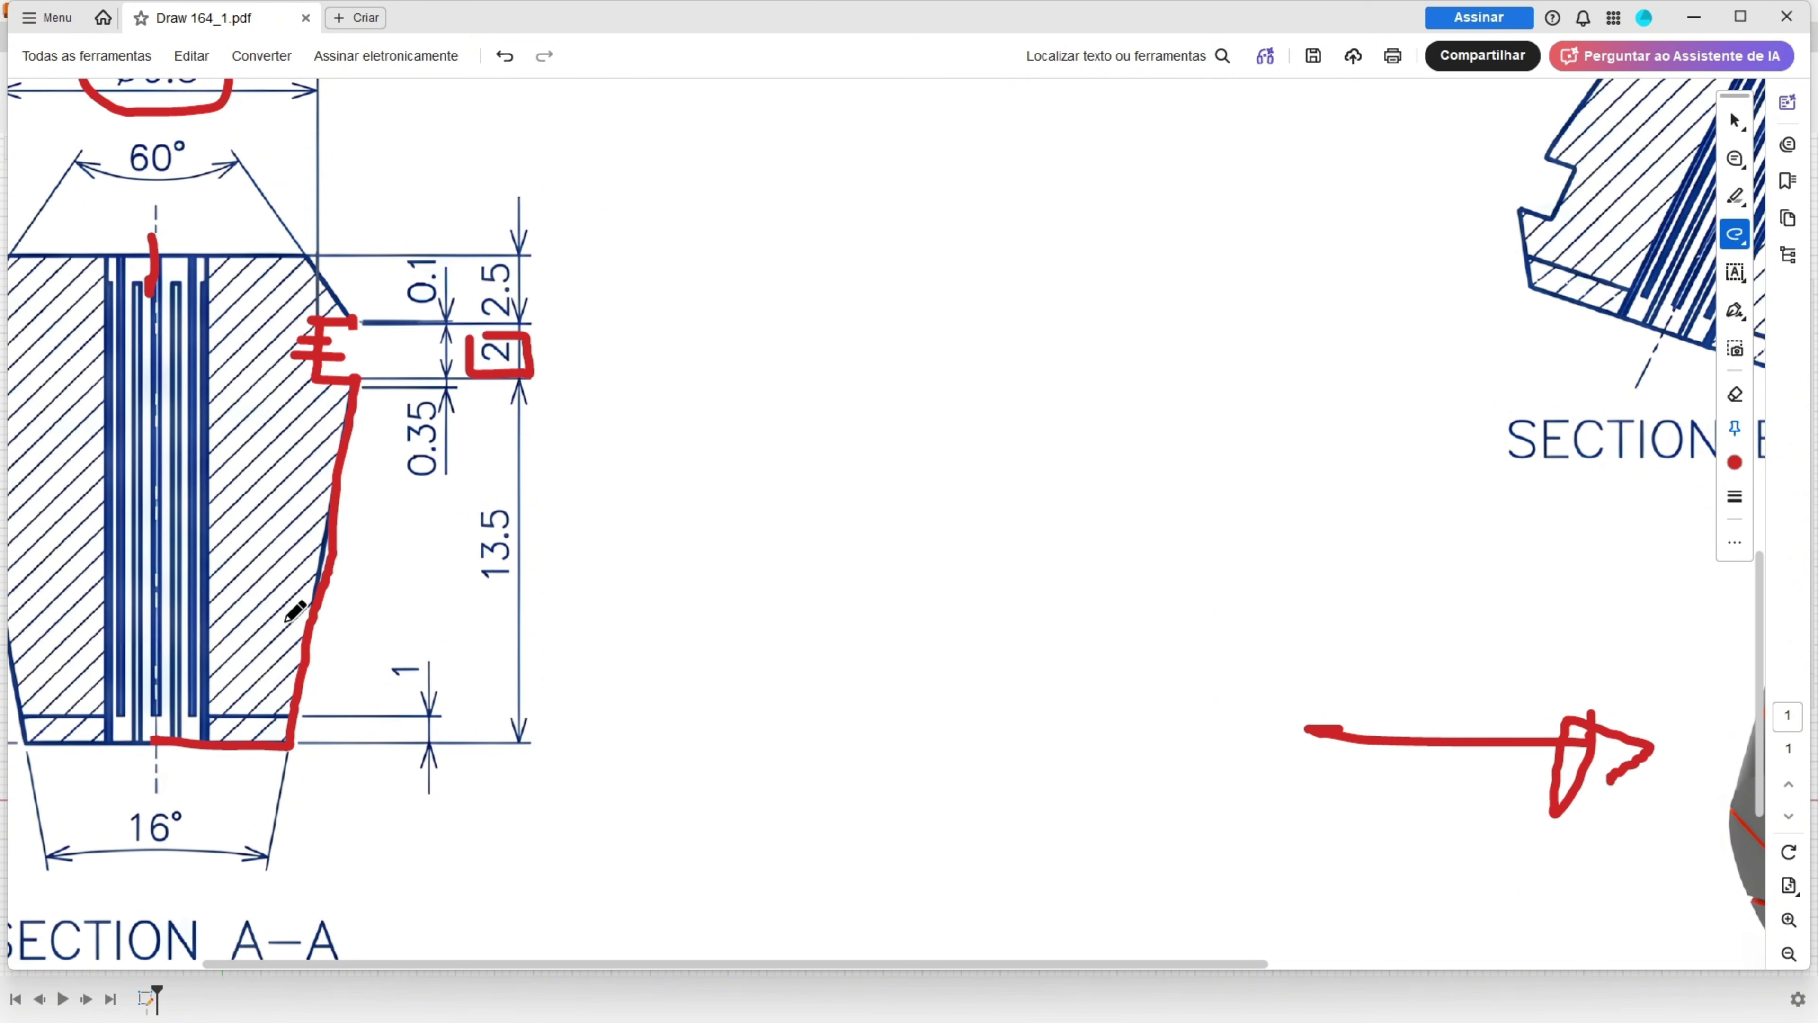
pyautogui.moveTo(272, 633); pyautogui.dragTo(354, 643)
pyautogui.moveTo(150, 634)
pyautogui.mouseDown()
pyautogui.moveTo(155, 750)
pyautogui.moveTo(129, 846)
pyautogui.moveTo(196, 834)
pyautogui.moveTo(192, 803)
pyautogui.mouseUp()
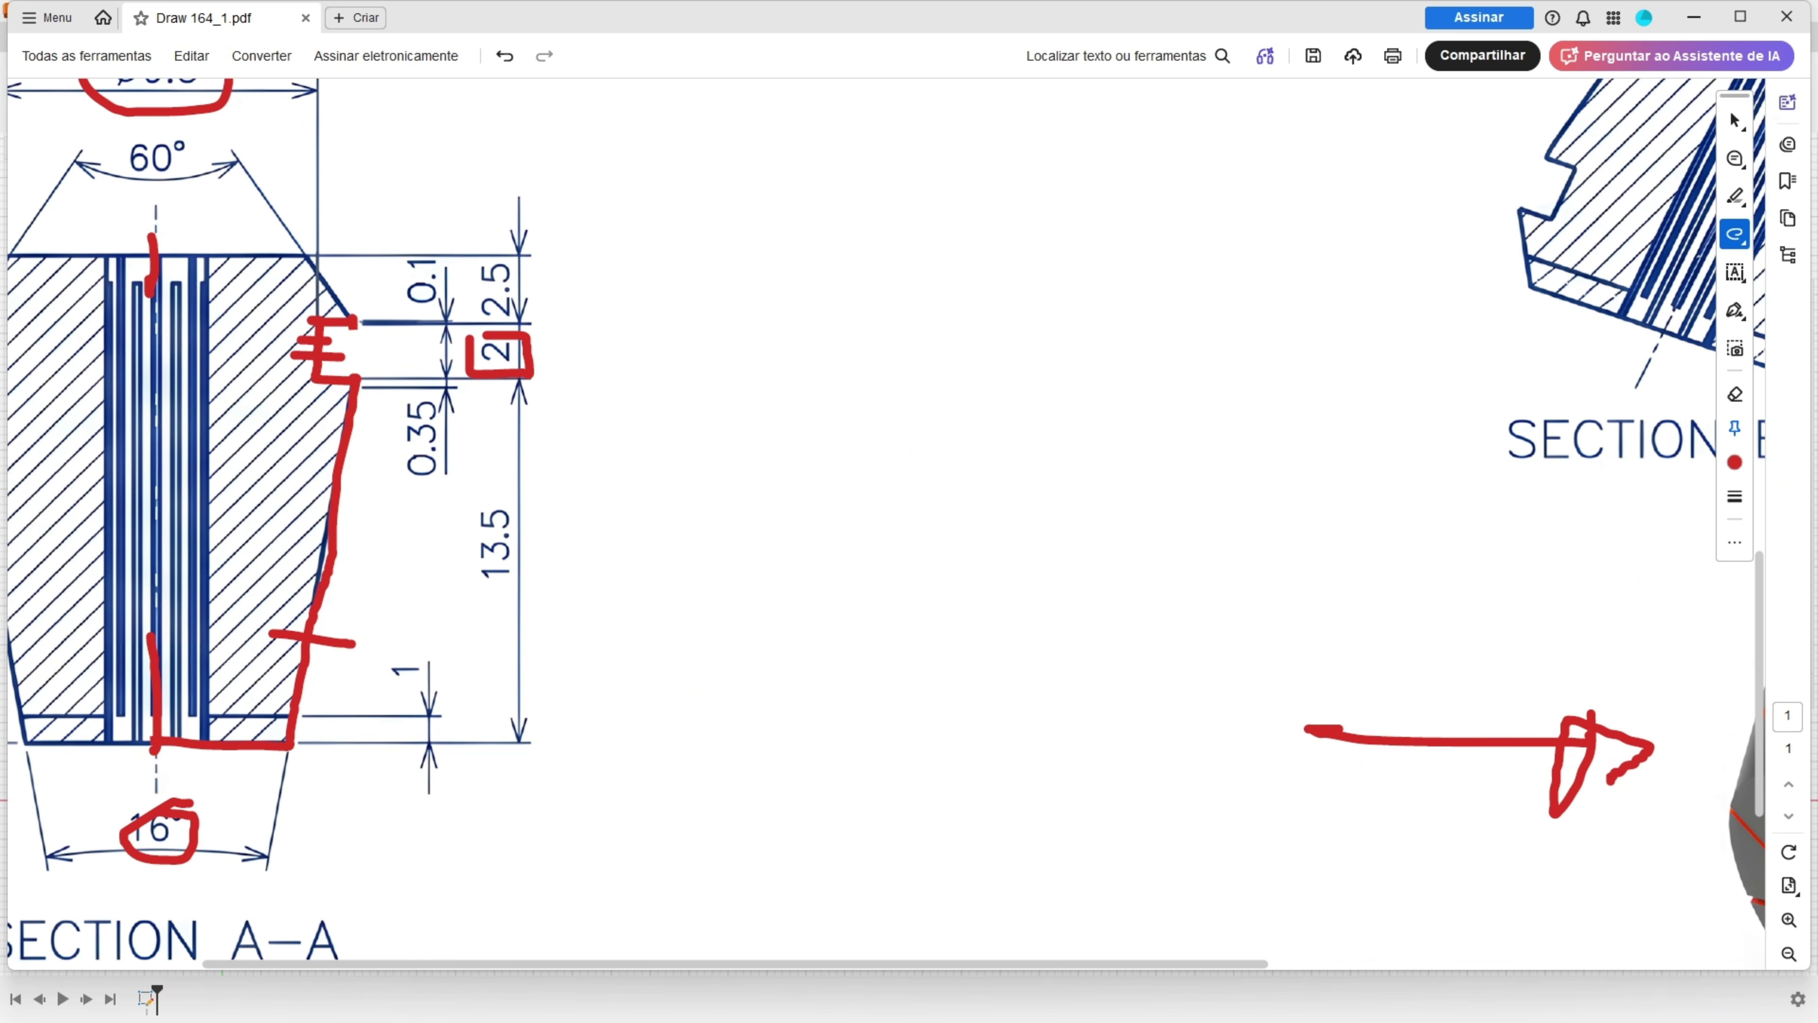
# Mark the 0.35 dimension in the PDF and, in the Fusion sketch, draw a 0,35 mm horizontal line outward from the groove's far upper corner.
pyautogui.hotkey('alt', 'Tab')
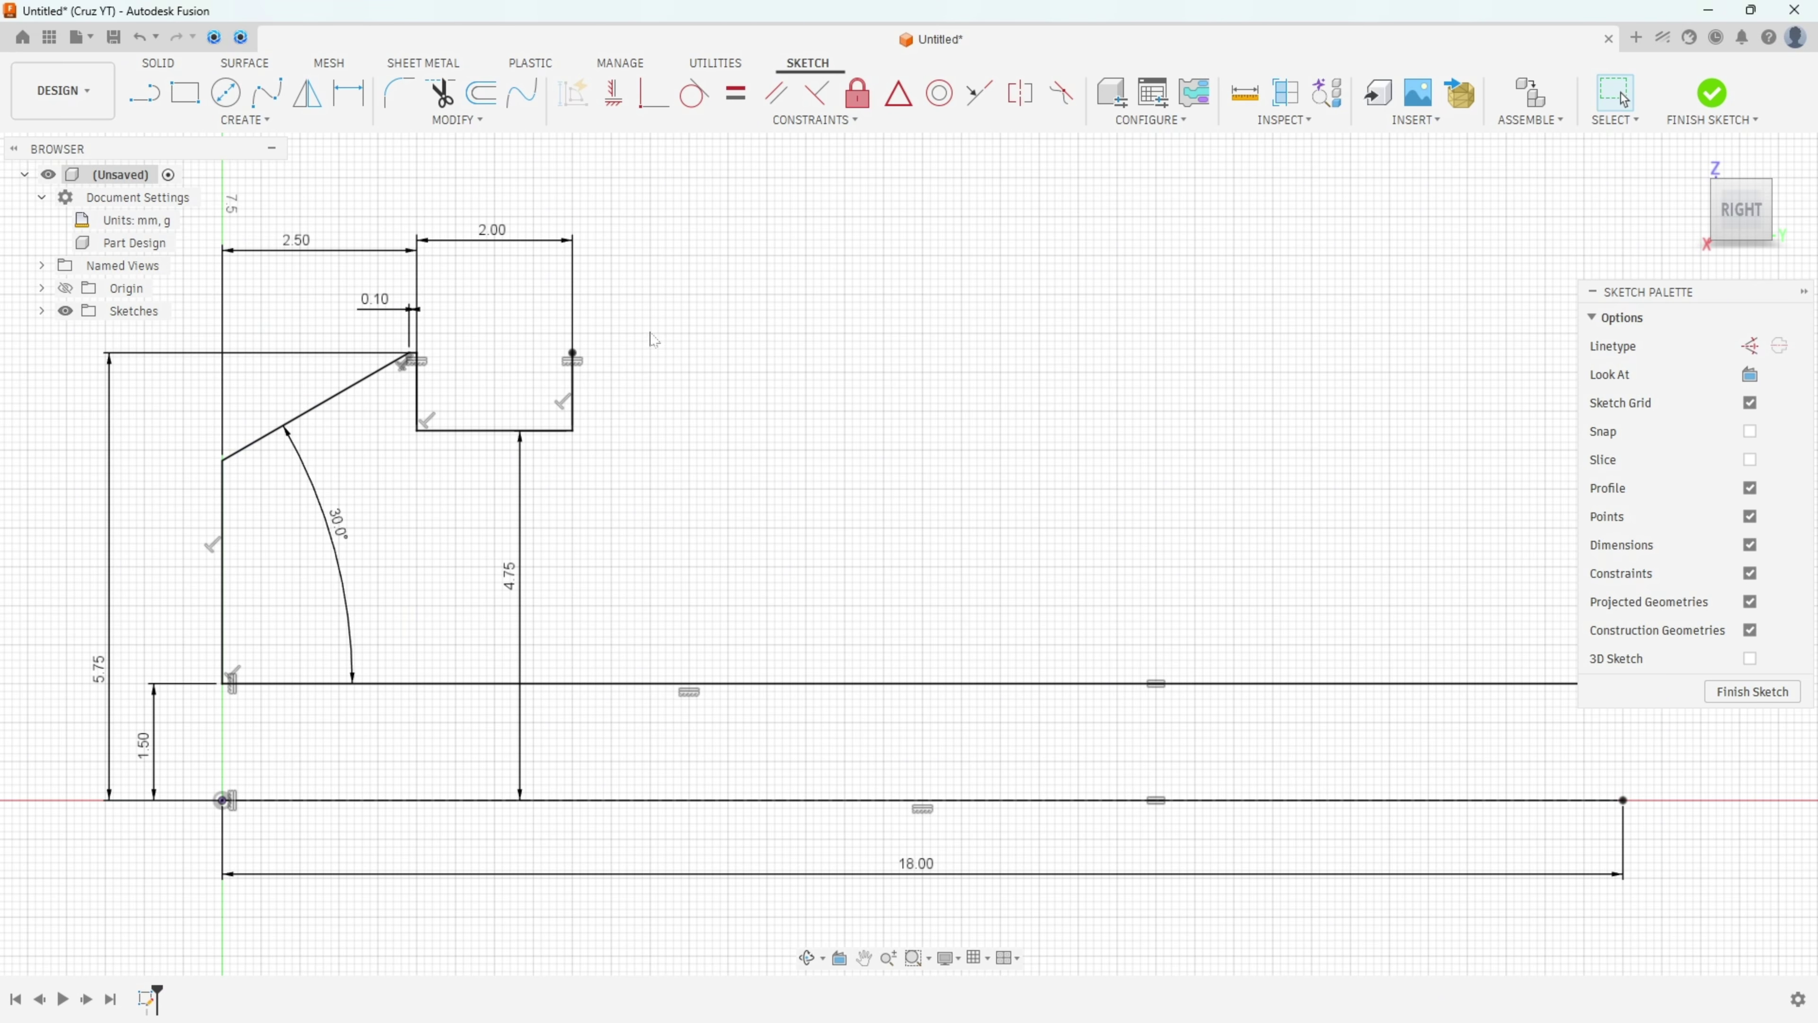
pyautogui.click(143, 93)
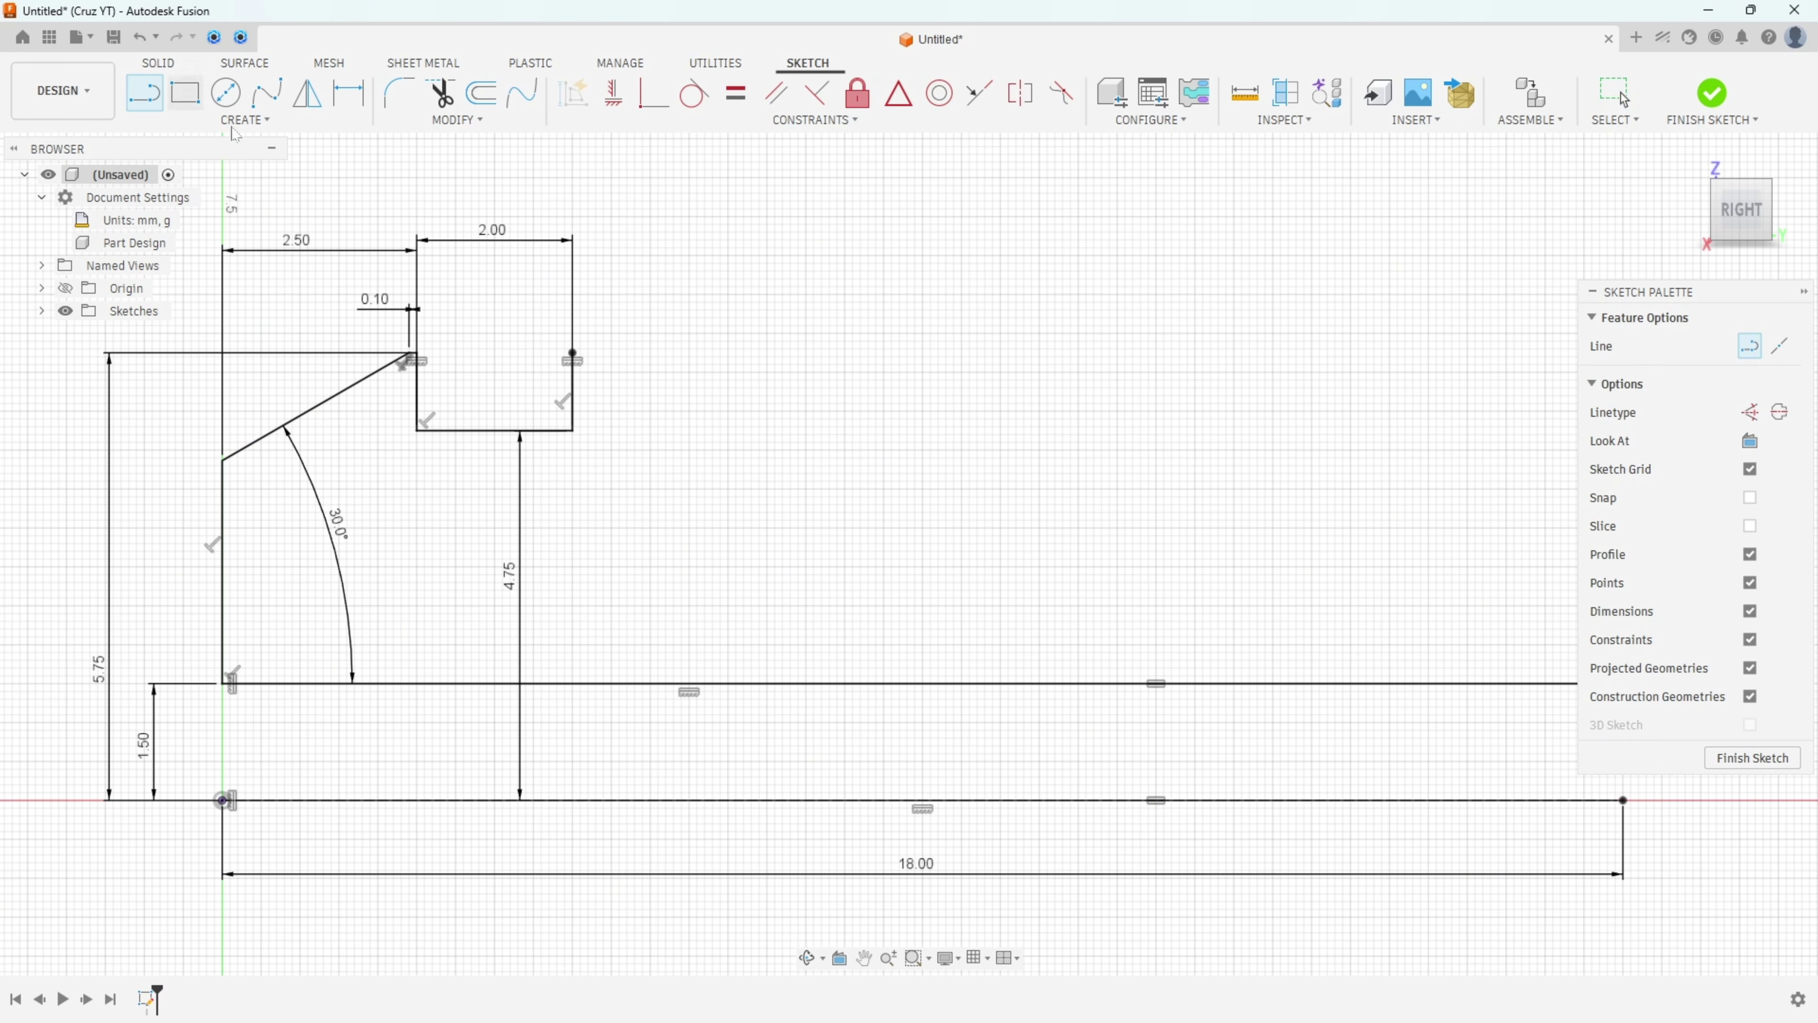
pyautogui.click(573, 354)
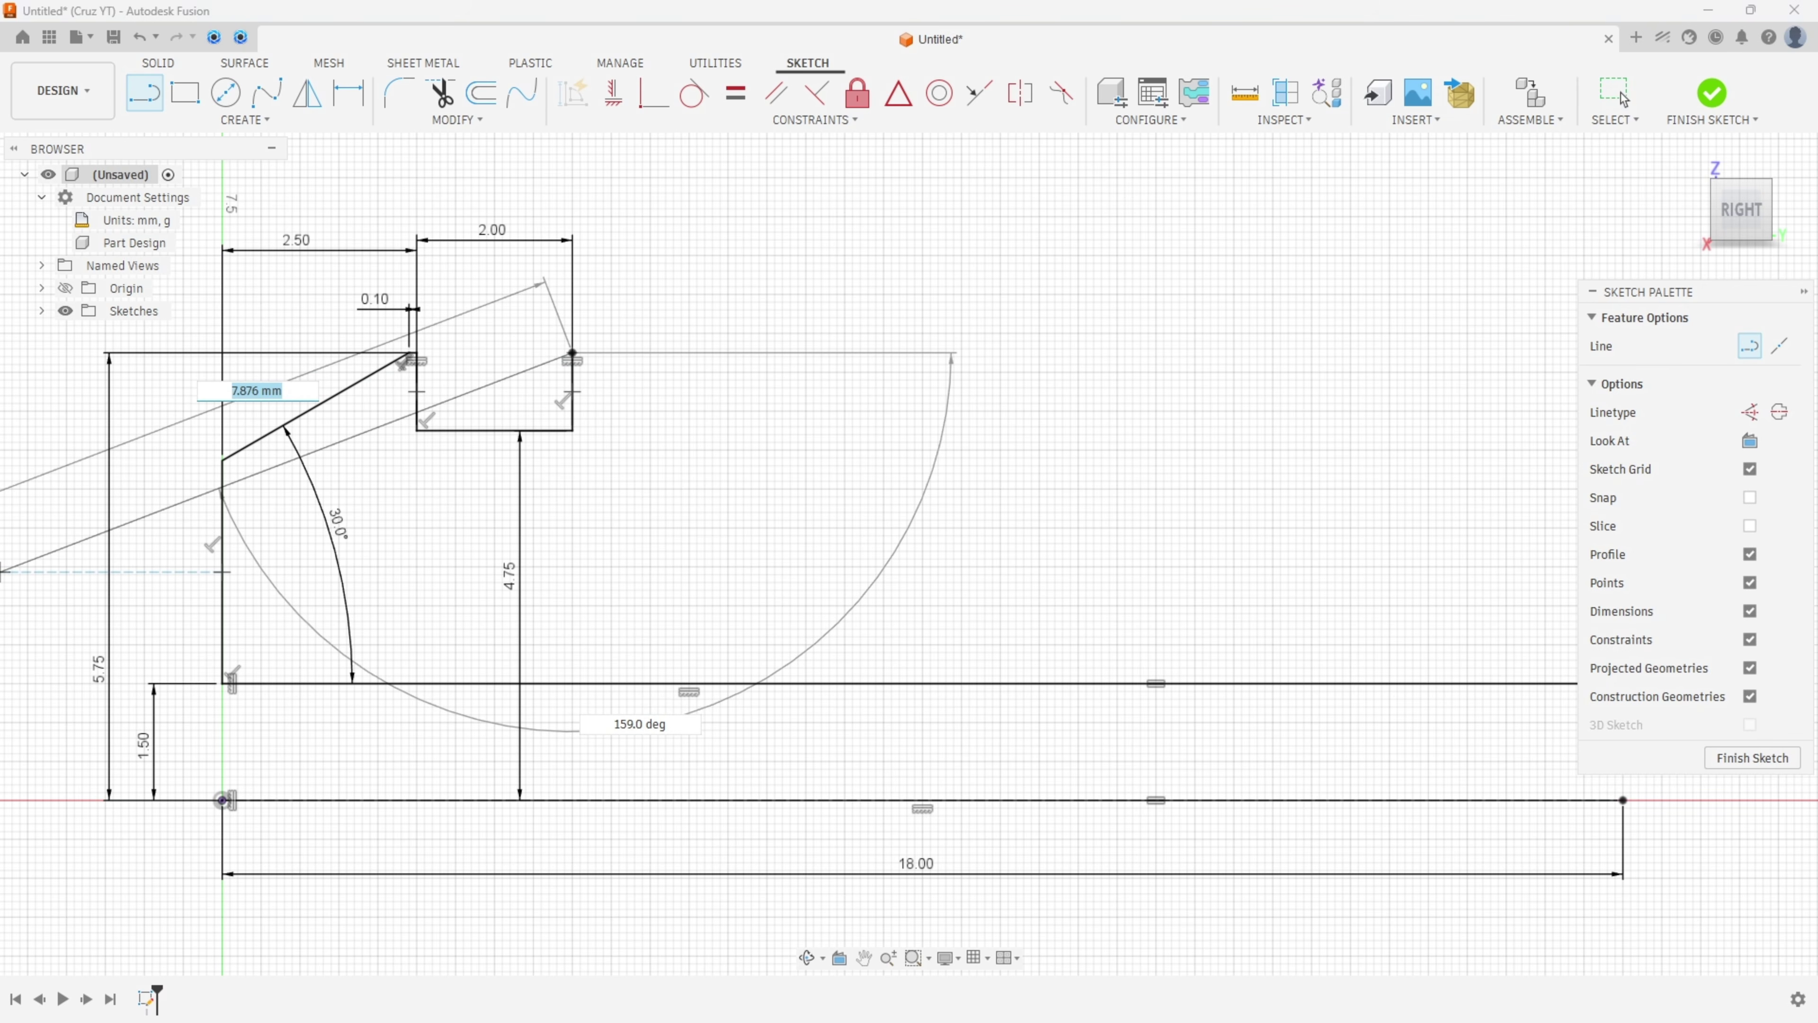
pyautogui.hotkey('alt', 'Tab')
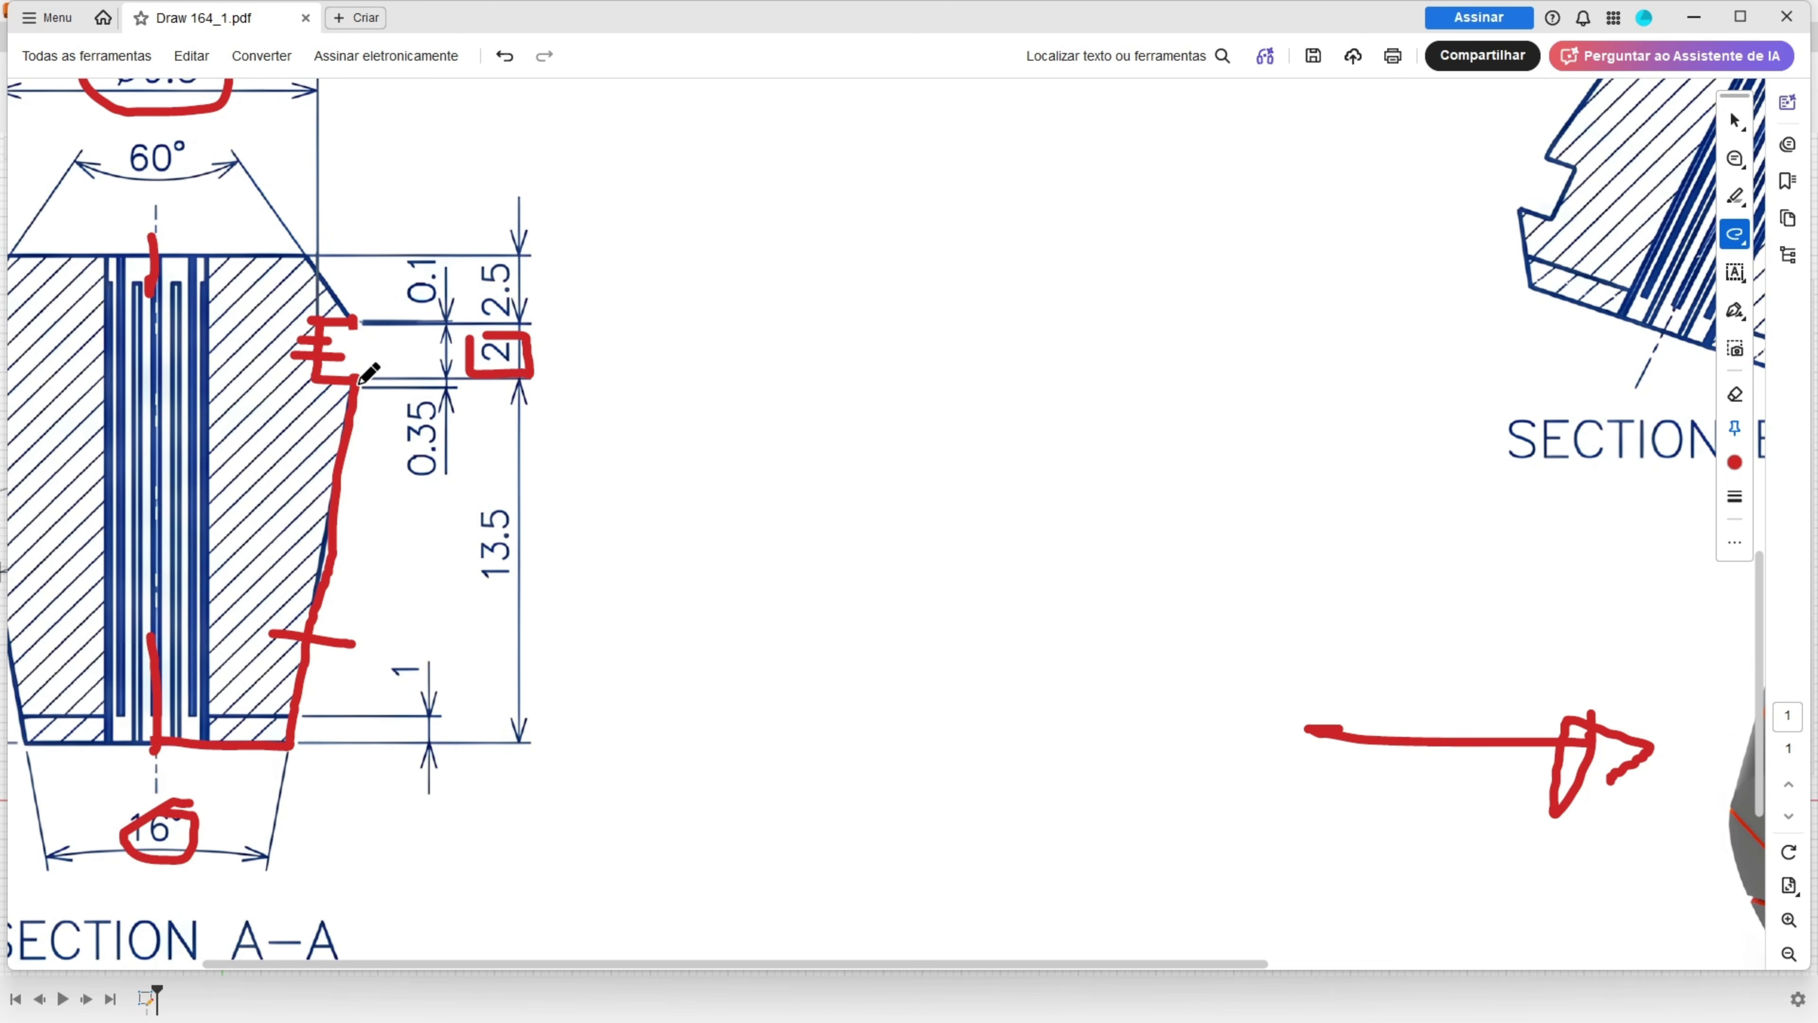
pyautogui.moveTo(358, 376)
pyautogui.mouseDown()
pyautogui.moveTo(363, 414)
pyautogui.moveTo(391, 406)
pyautogui.moveTo(470, 460)
pyautogui.moveTo(409, 393)
pyautogui.moveTo(304, 662)
pyautogui.moveTo(175, 732)
pyautogui.moveTo(145, 727)
pyautogui.mouseUp()
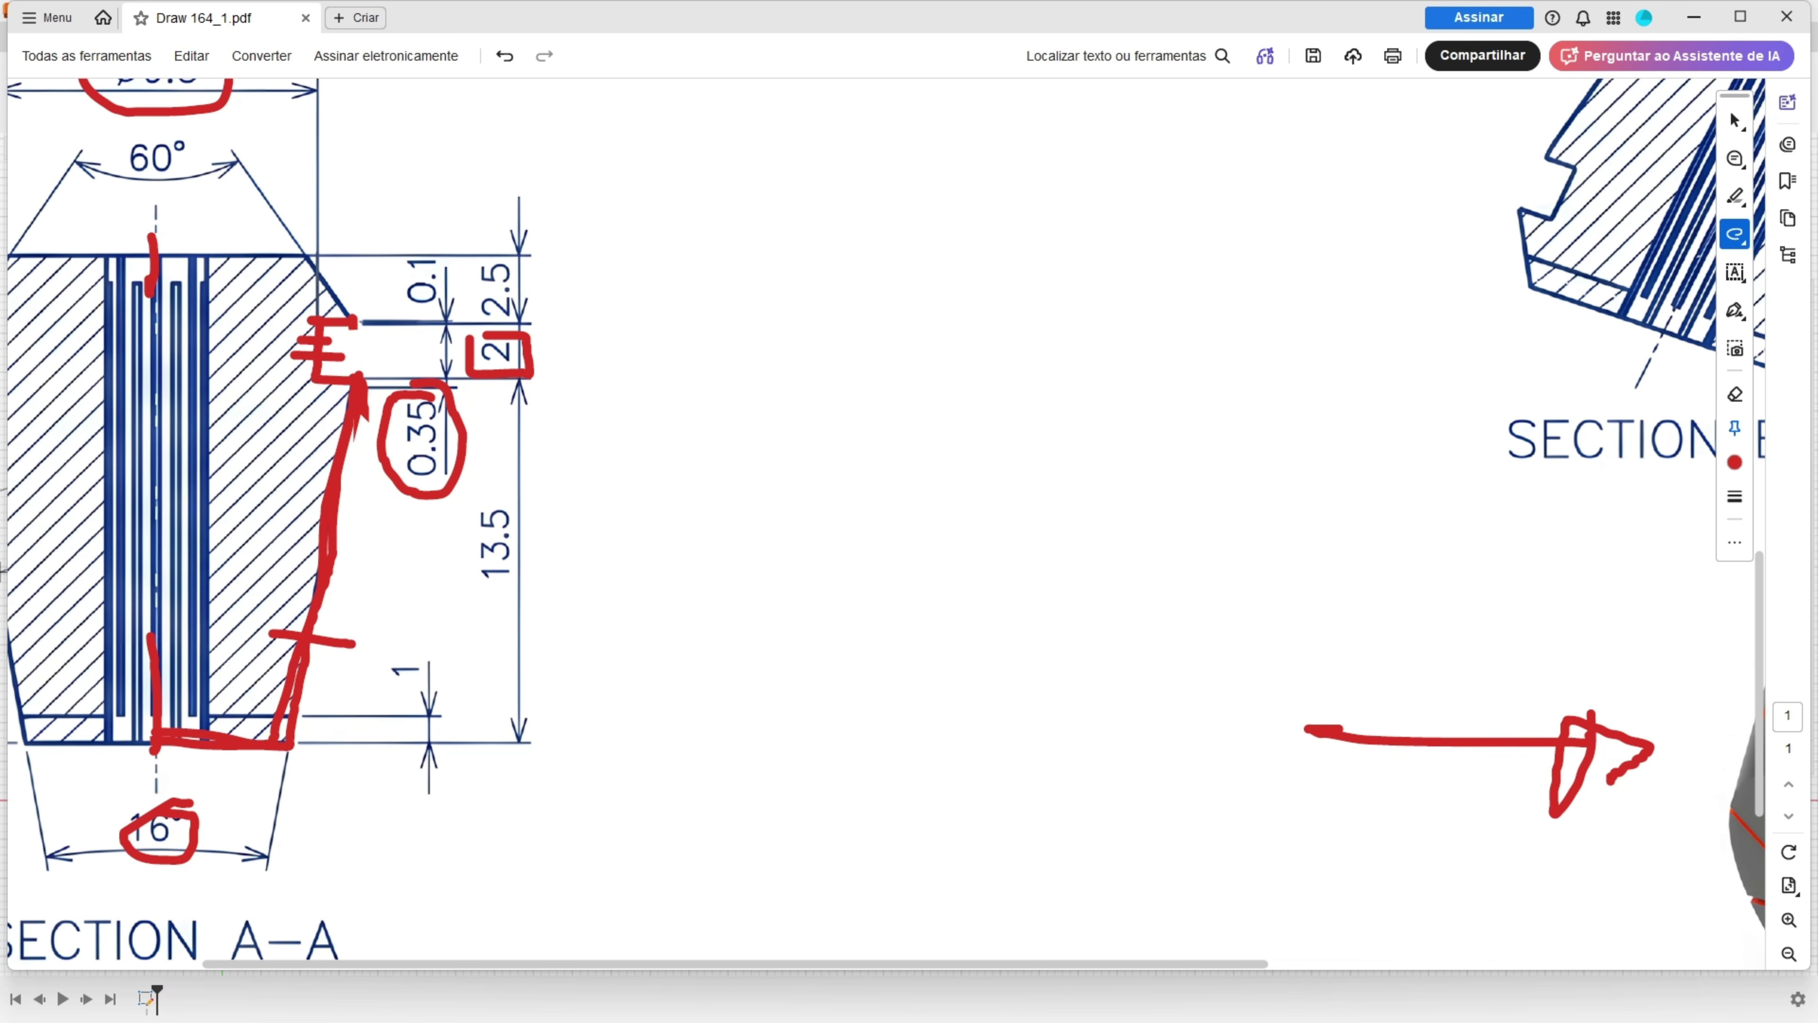
pyautogui.hotkey('alt', 'Tab')
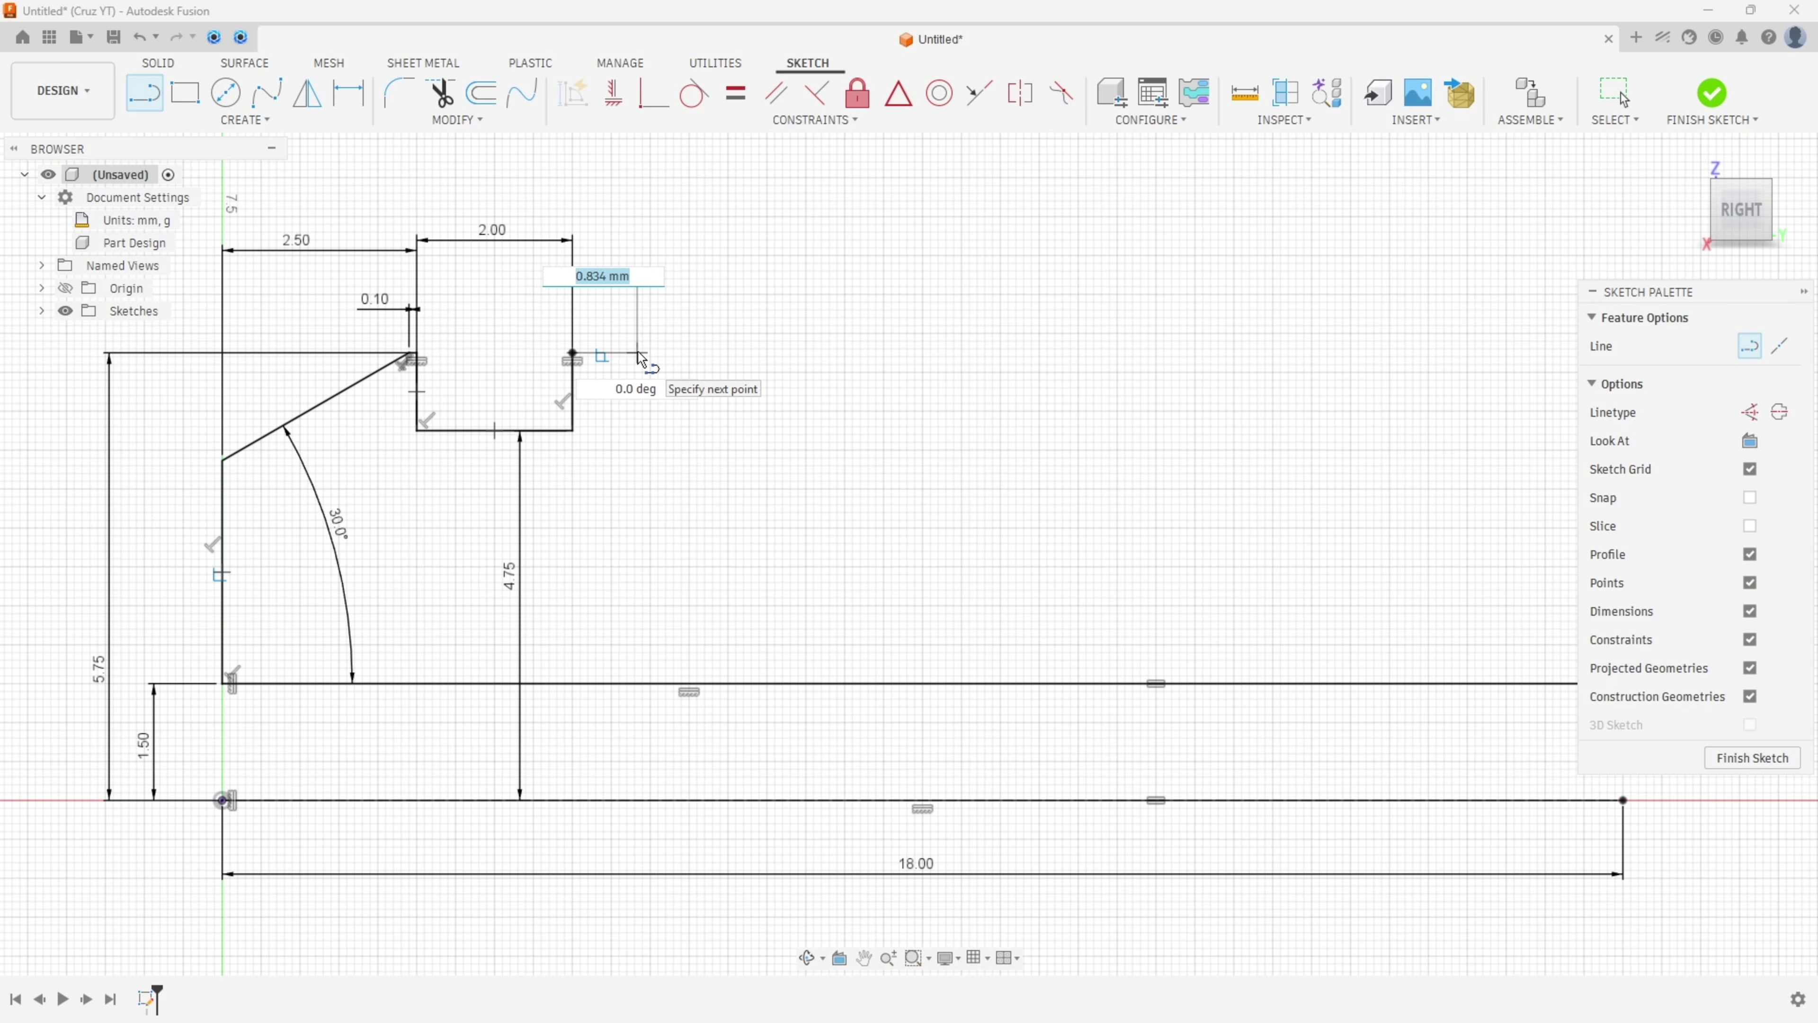
pyautogui.write('0,35')
pyautogui.press('Tab')
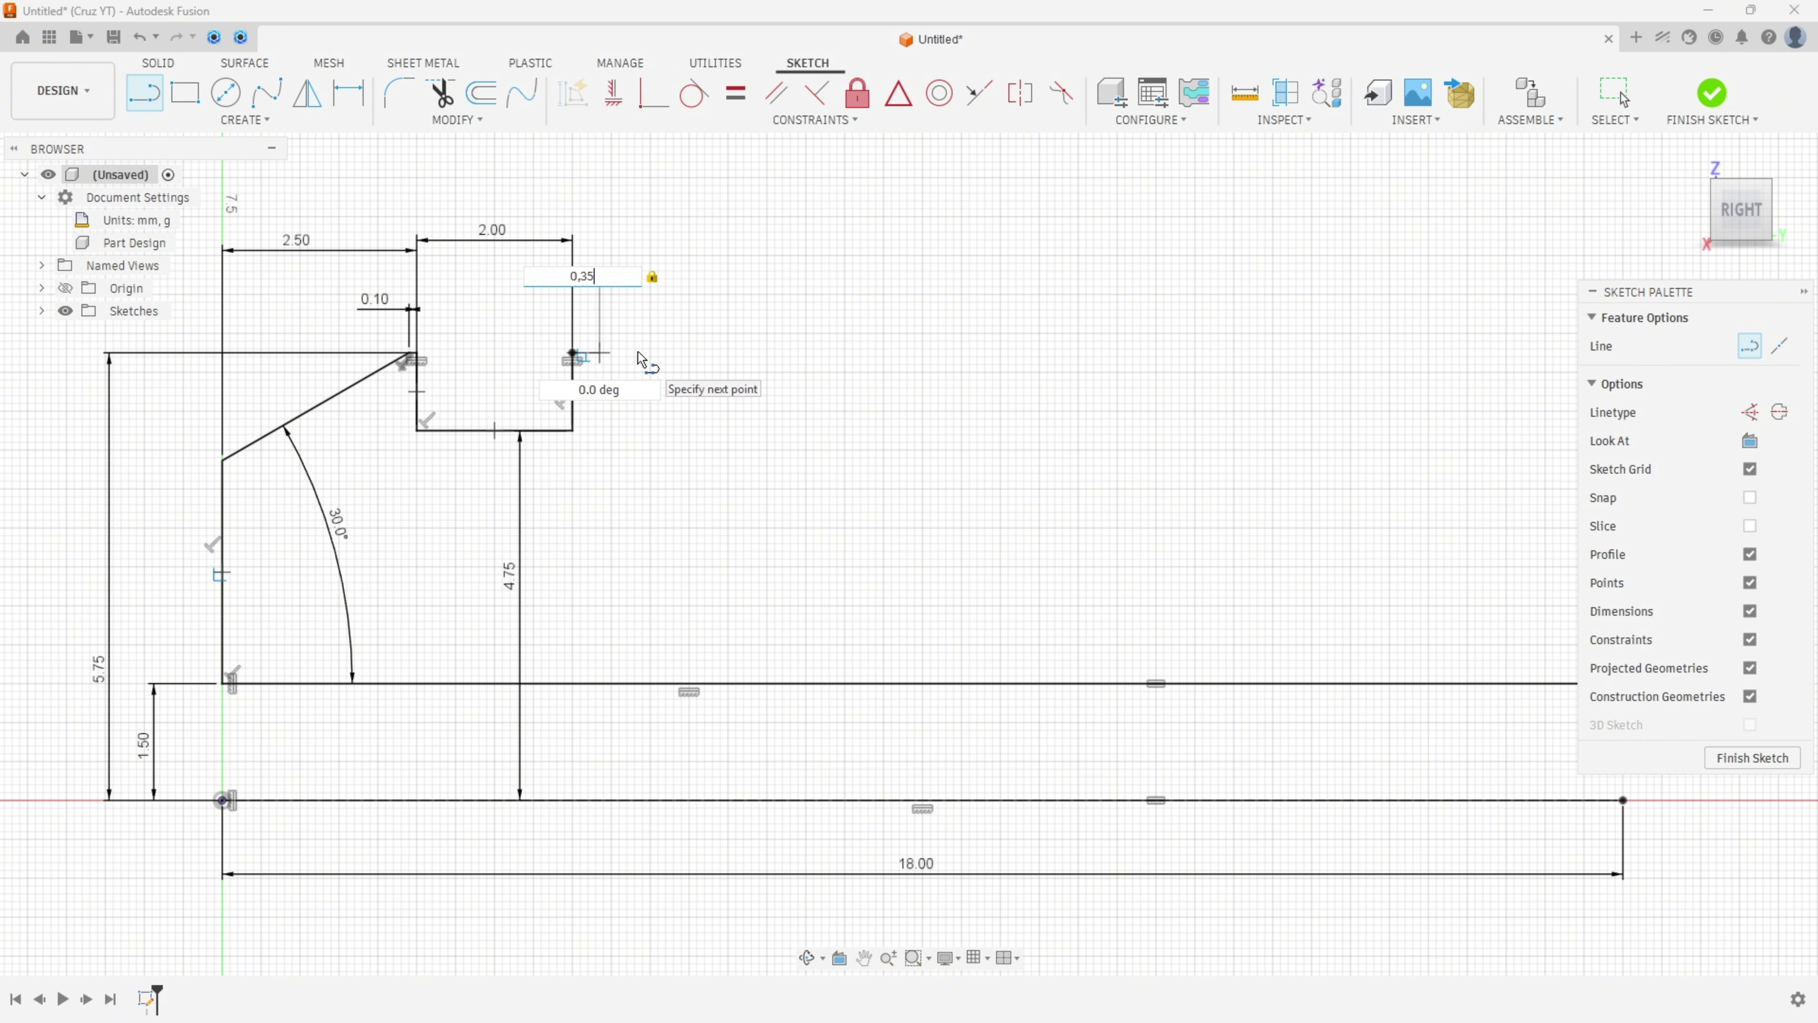
pyautogui.press('Return')
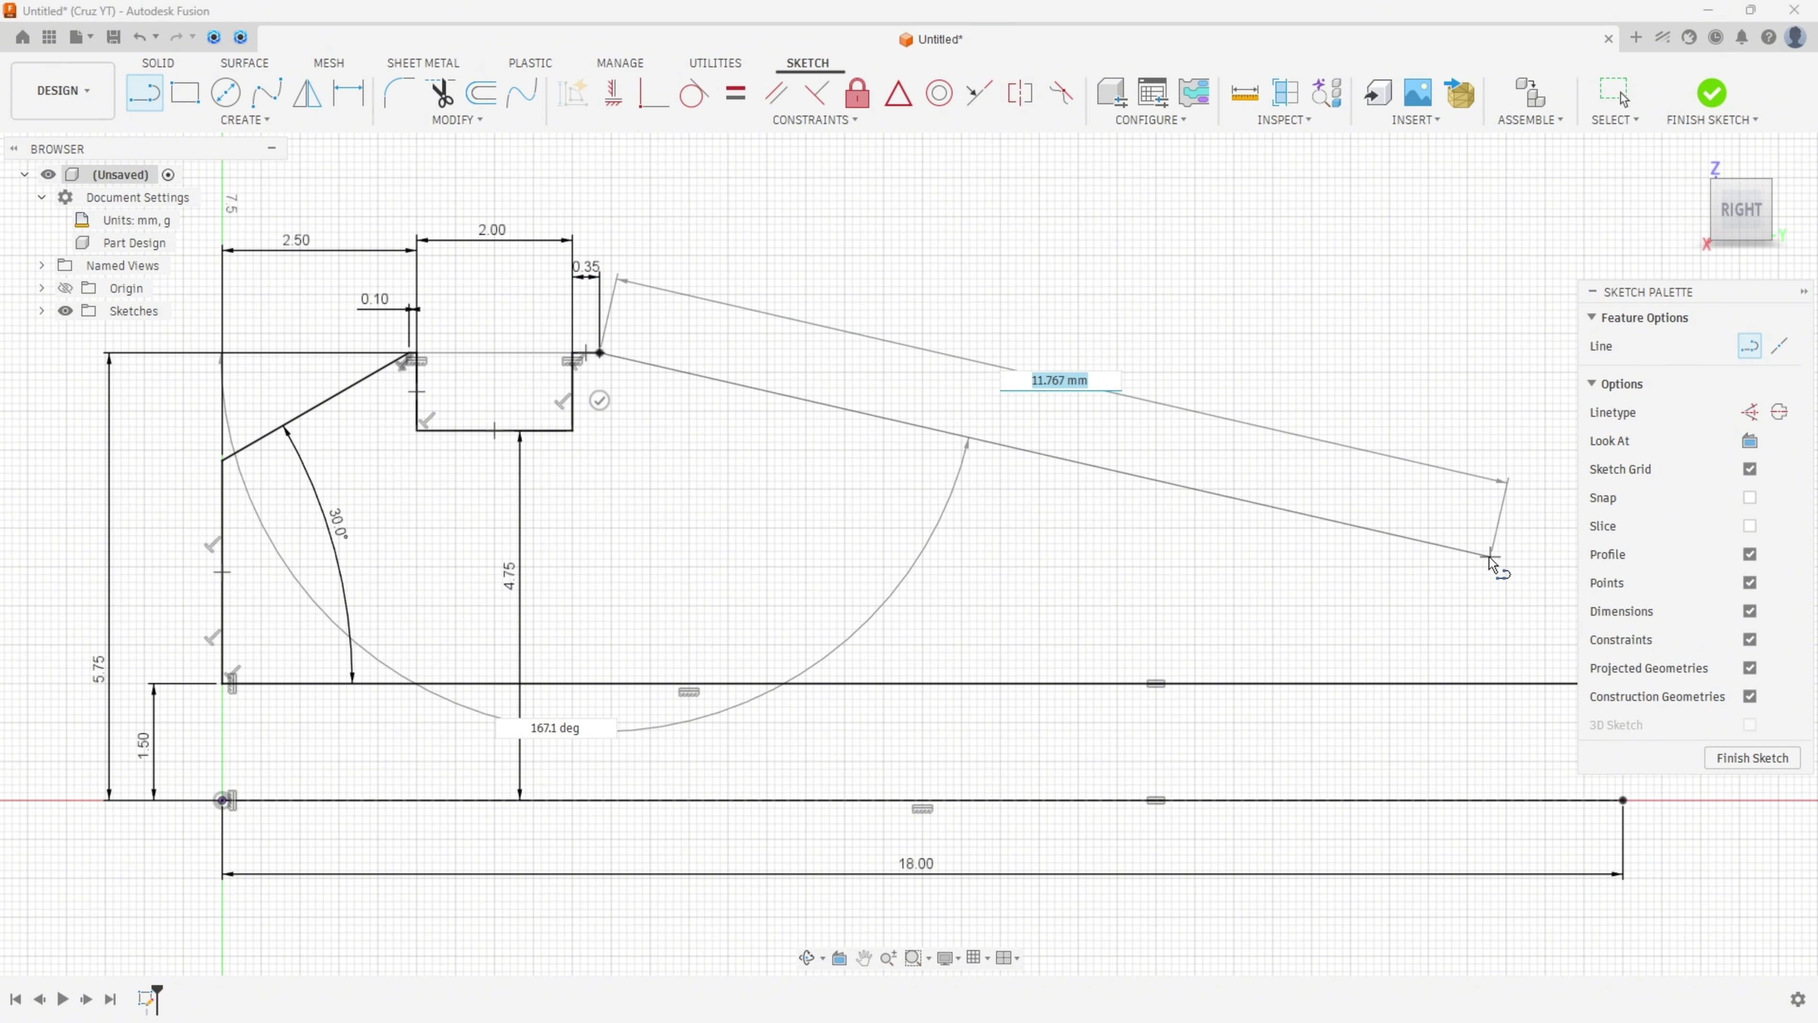
# Draw the sloped taper line from the 0.35 mm line, then close the profile with a short line to the far end of the bore line.
pyautogui.scroll(-2, 1463, 535)
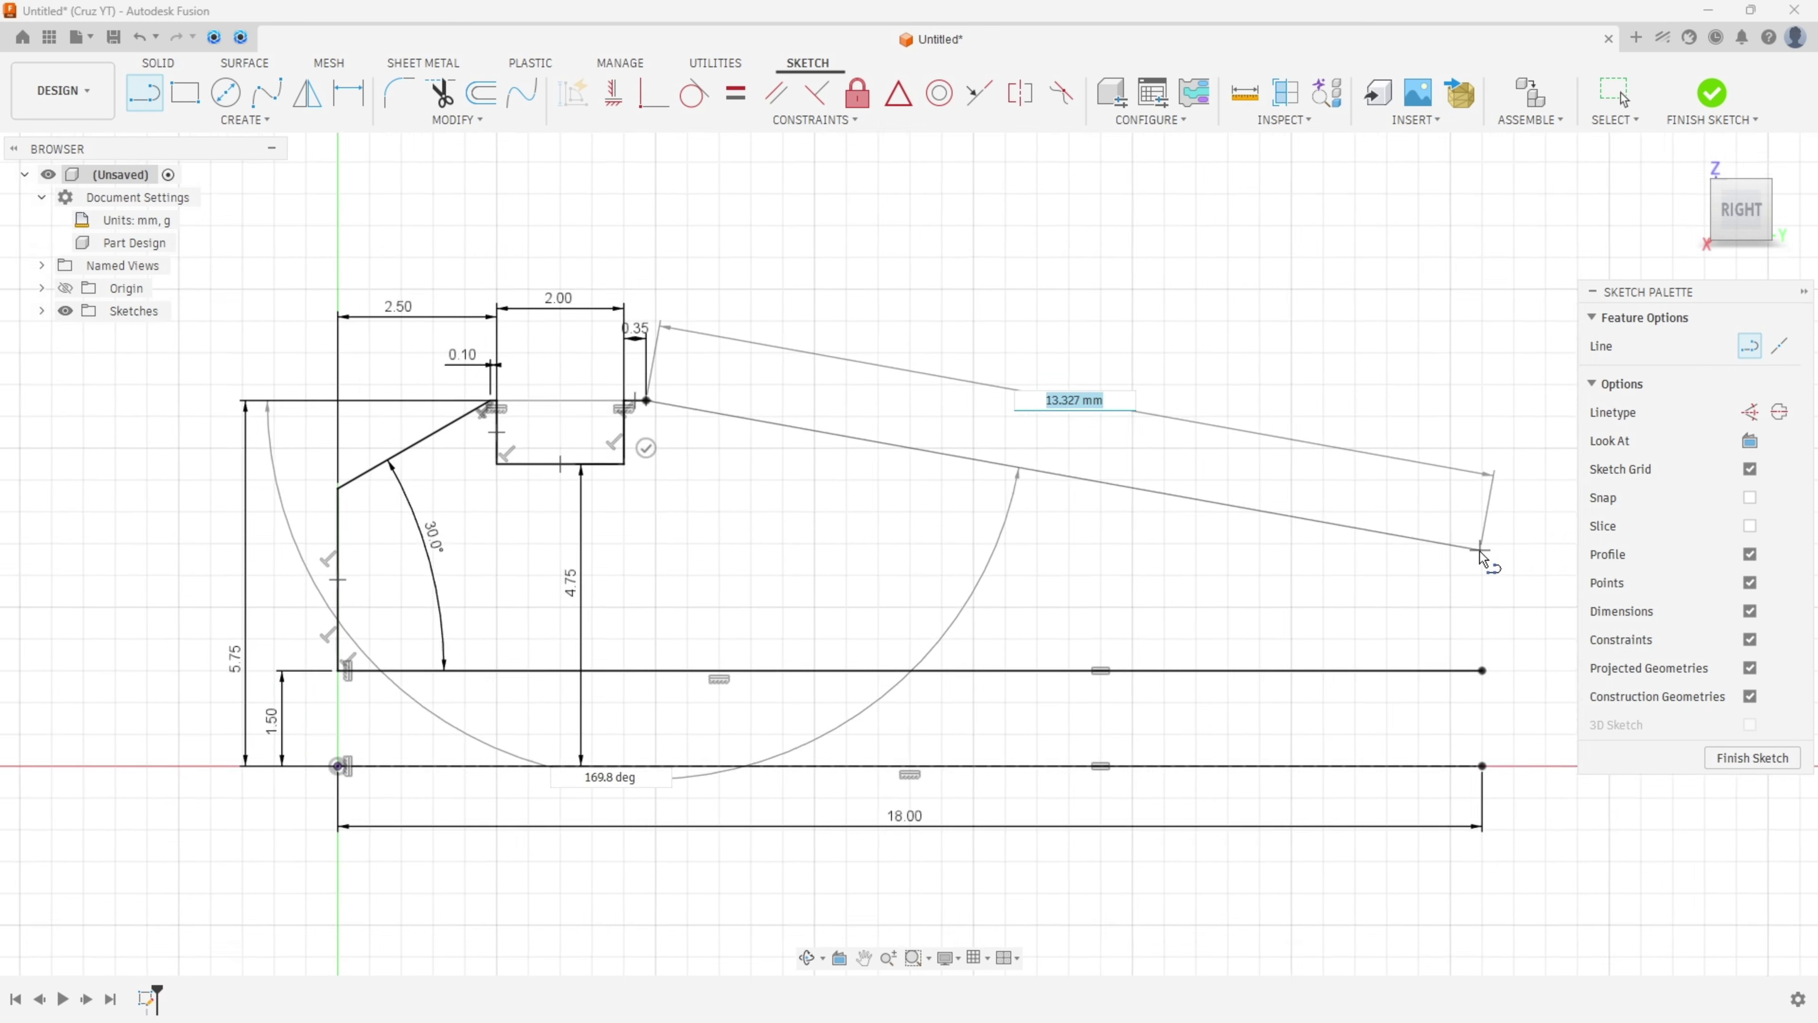
pyautogui.click(1409, 577)
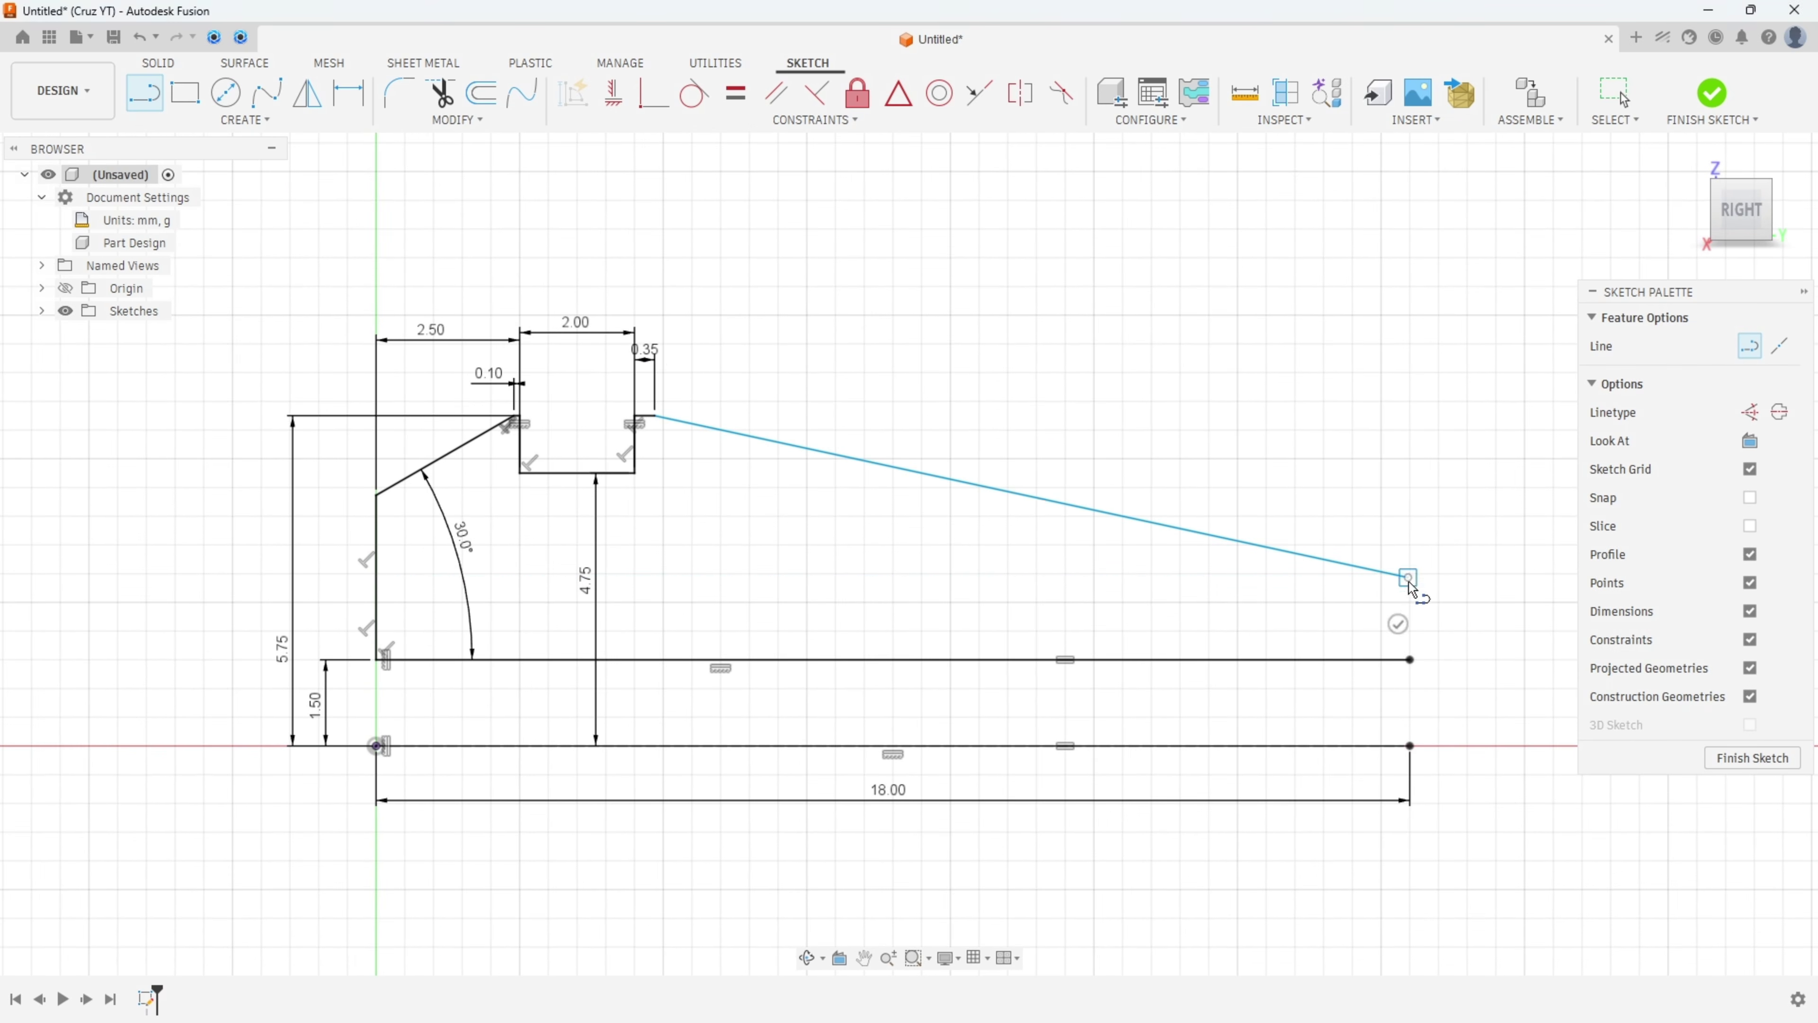
pyautogui.click(1409, 659)
pyautogui.press('Escape')
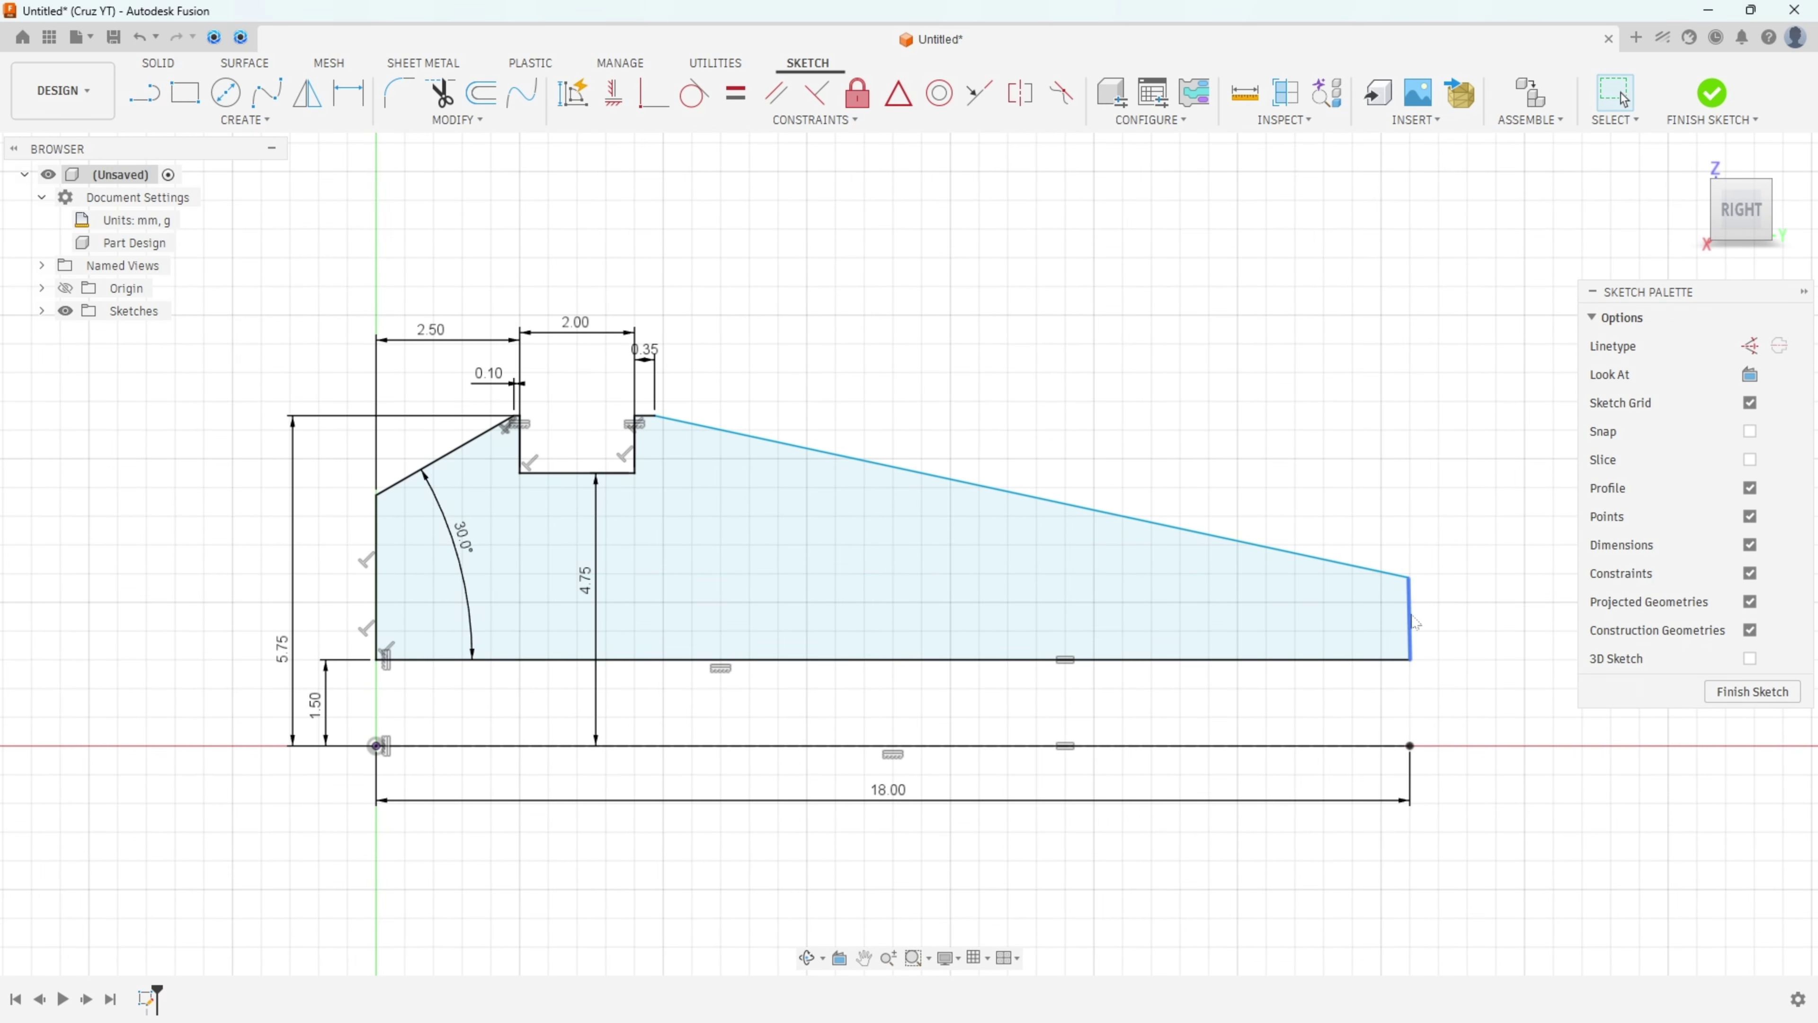
# Make the profile's short end line vertical and dimension the taper line at 8° to the bore line.
pyautogui.click(613, 93)
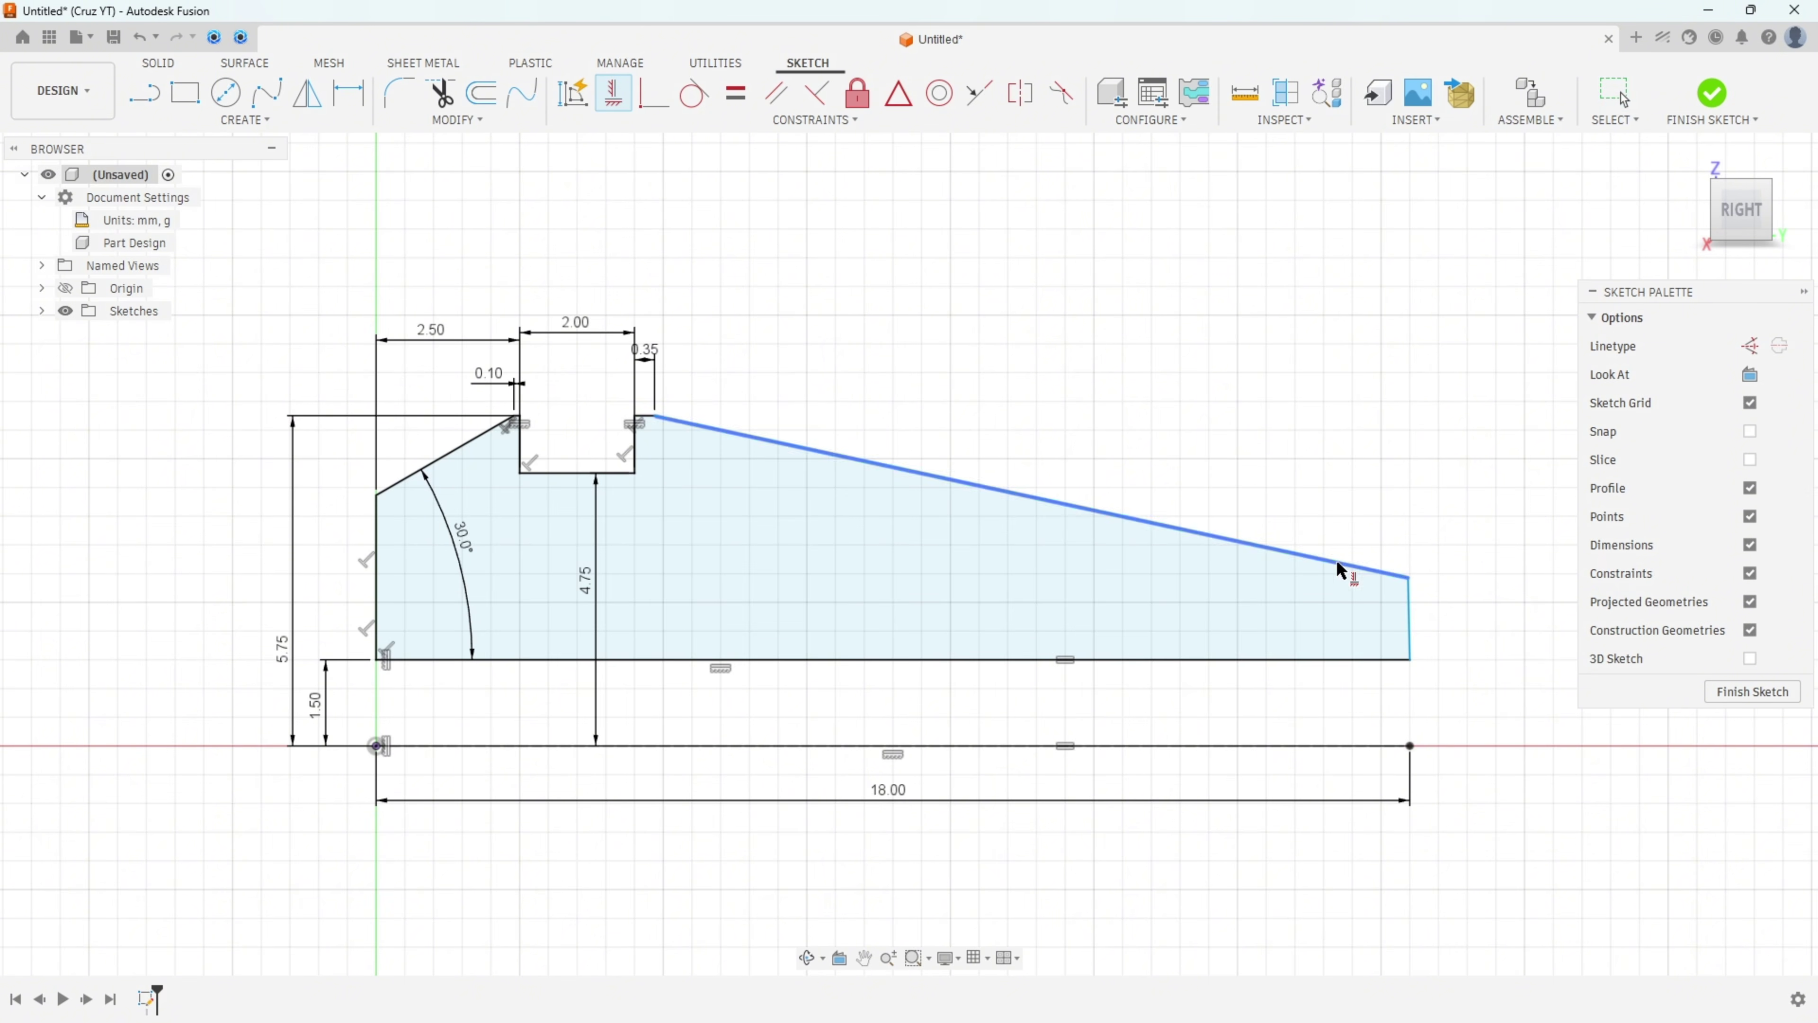
pyautogui.click(1412, 622)
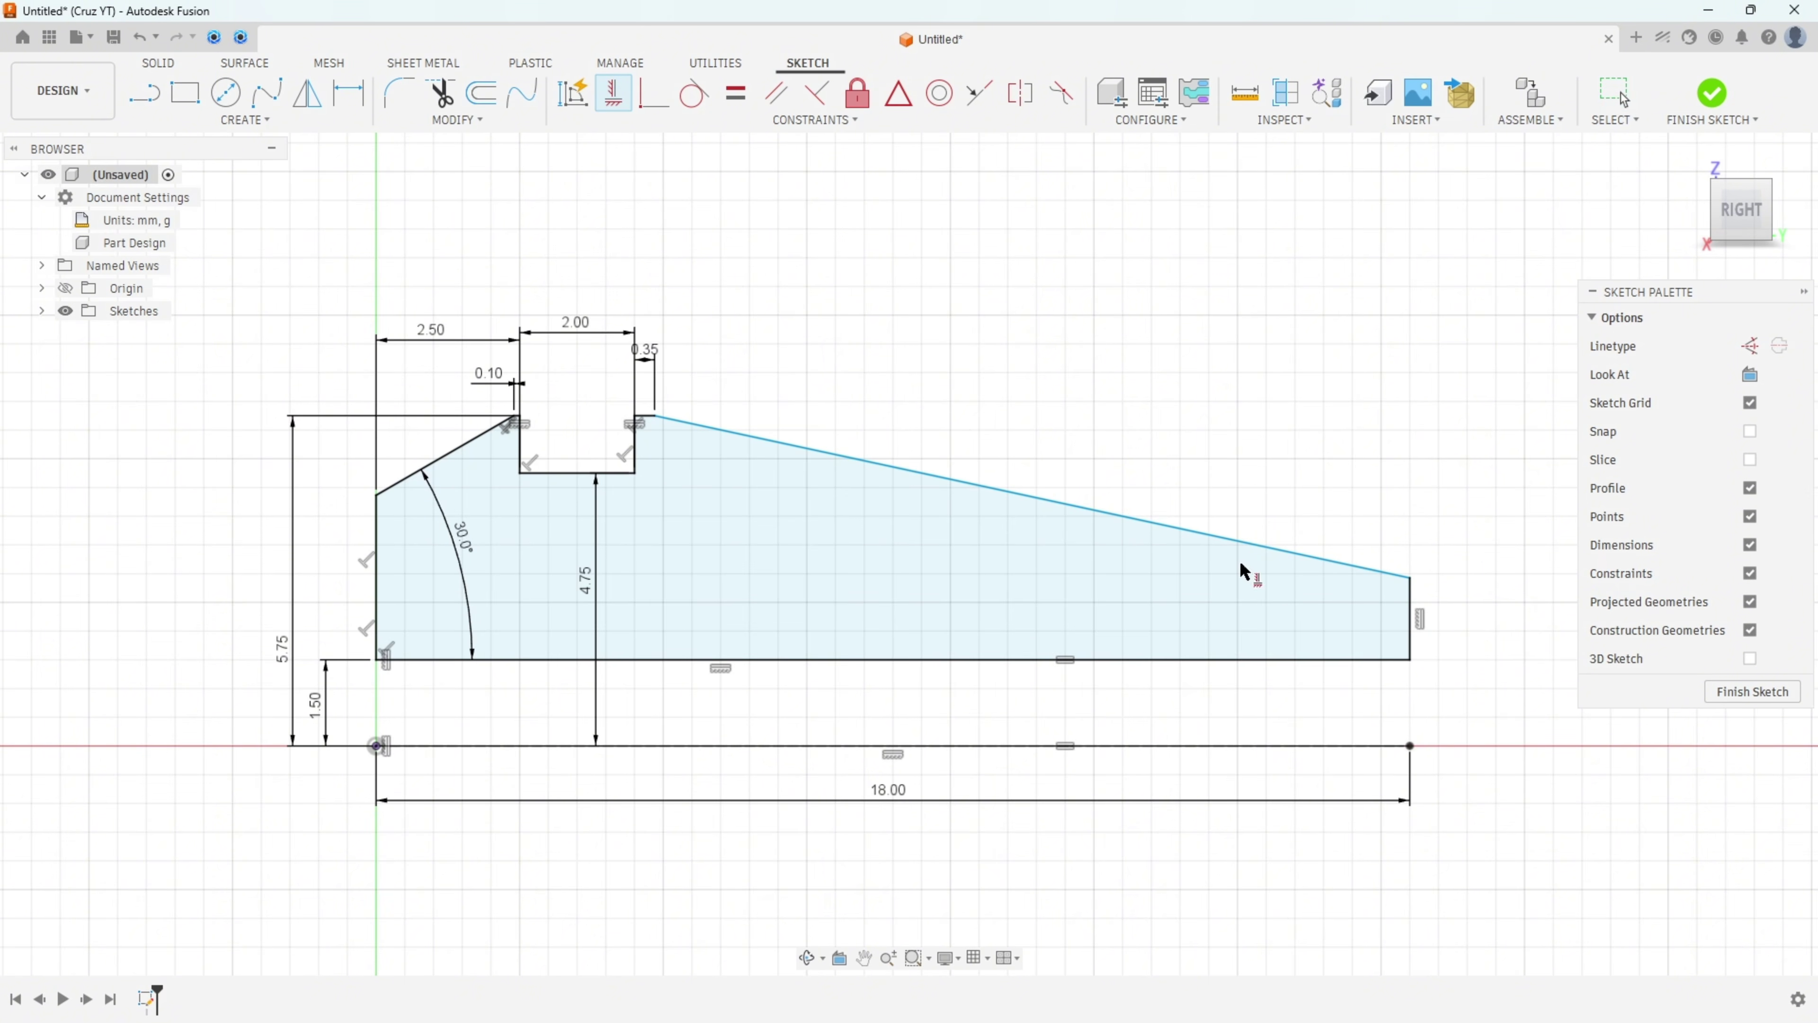
pyautogui.click(349, 93)
pyautogui.click(1182, 534)
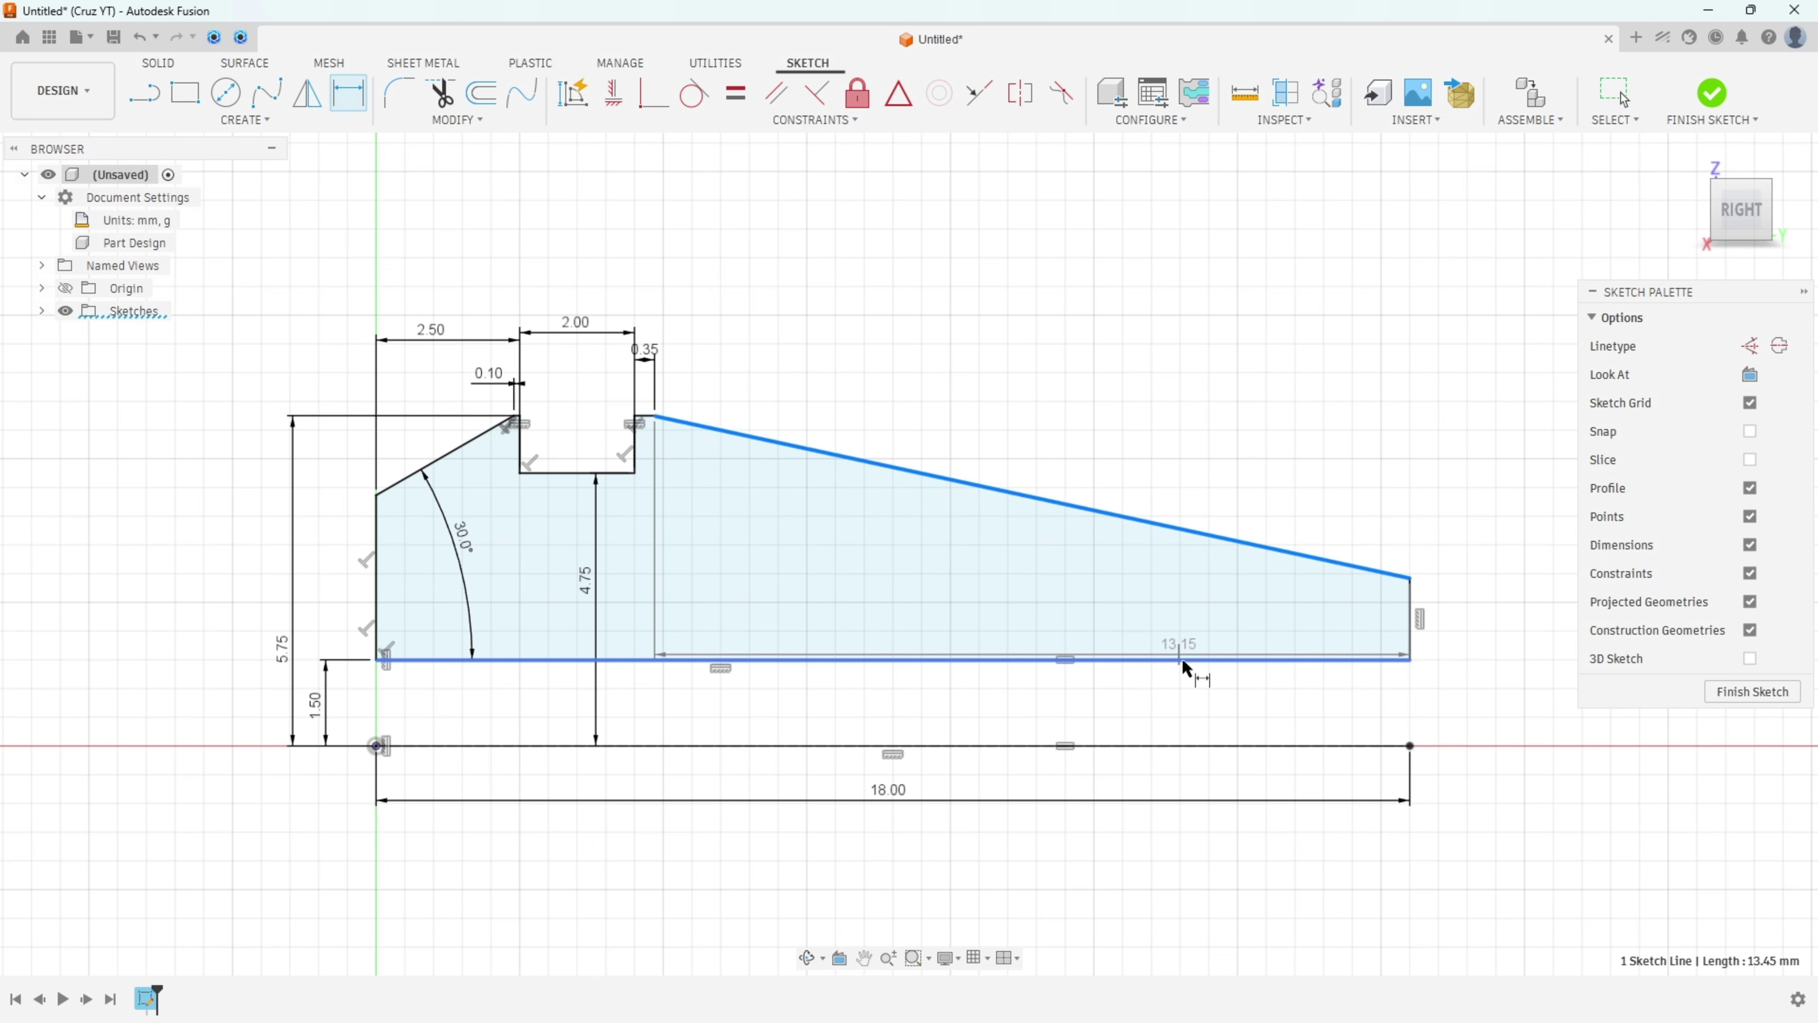
pyautogui.click(1188, 659)
pyautogui.click(1185, 599)
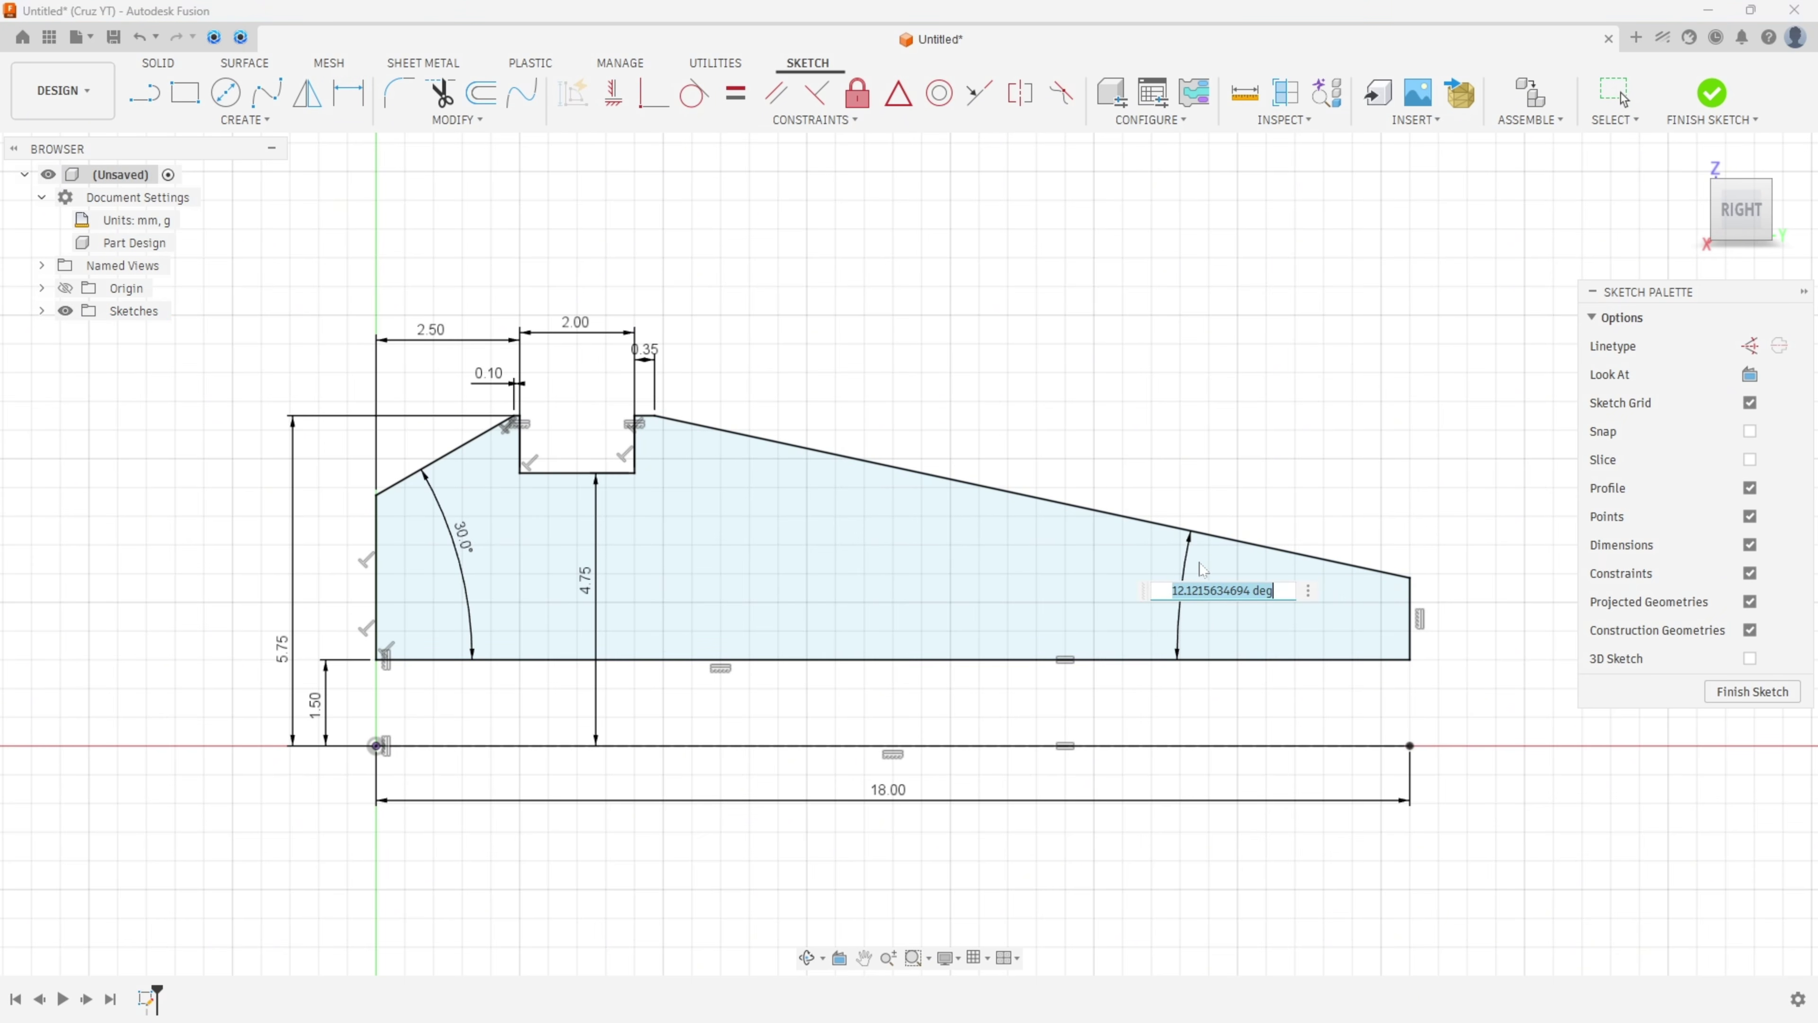
pyautogui.press('Escape')
pyautogui.scroll(-3, 1336, 578)
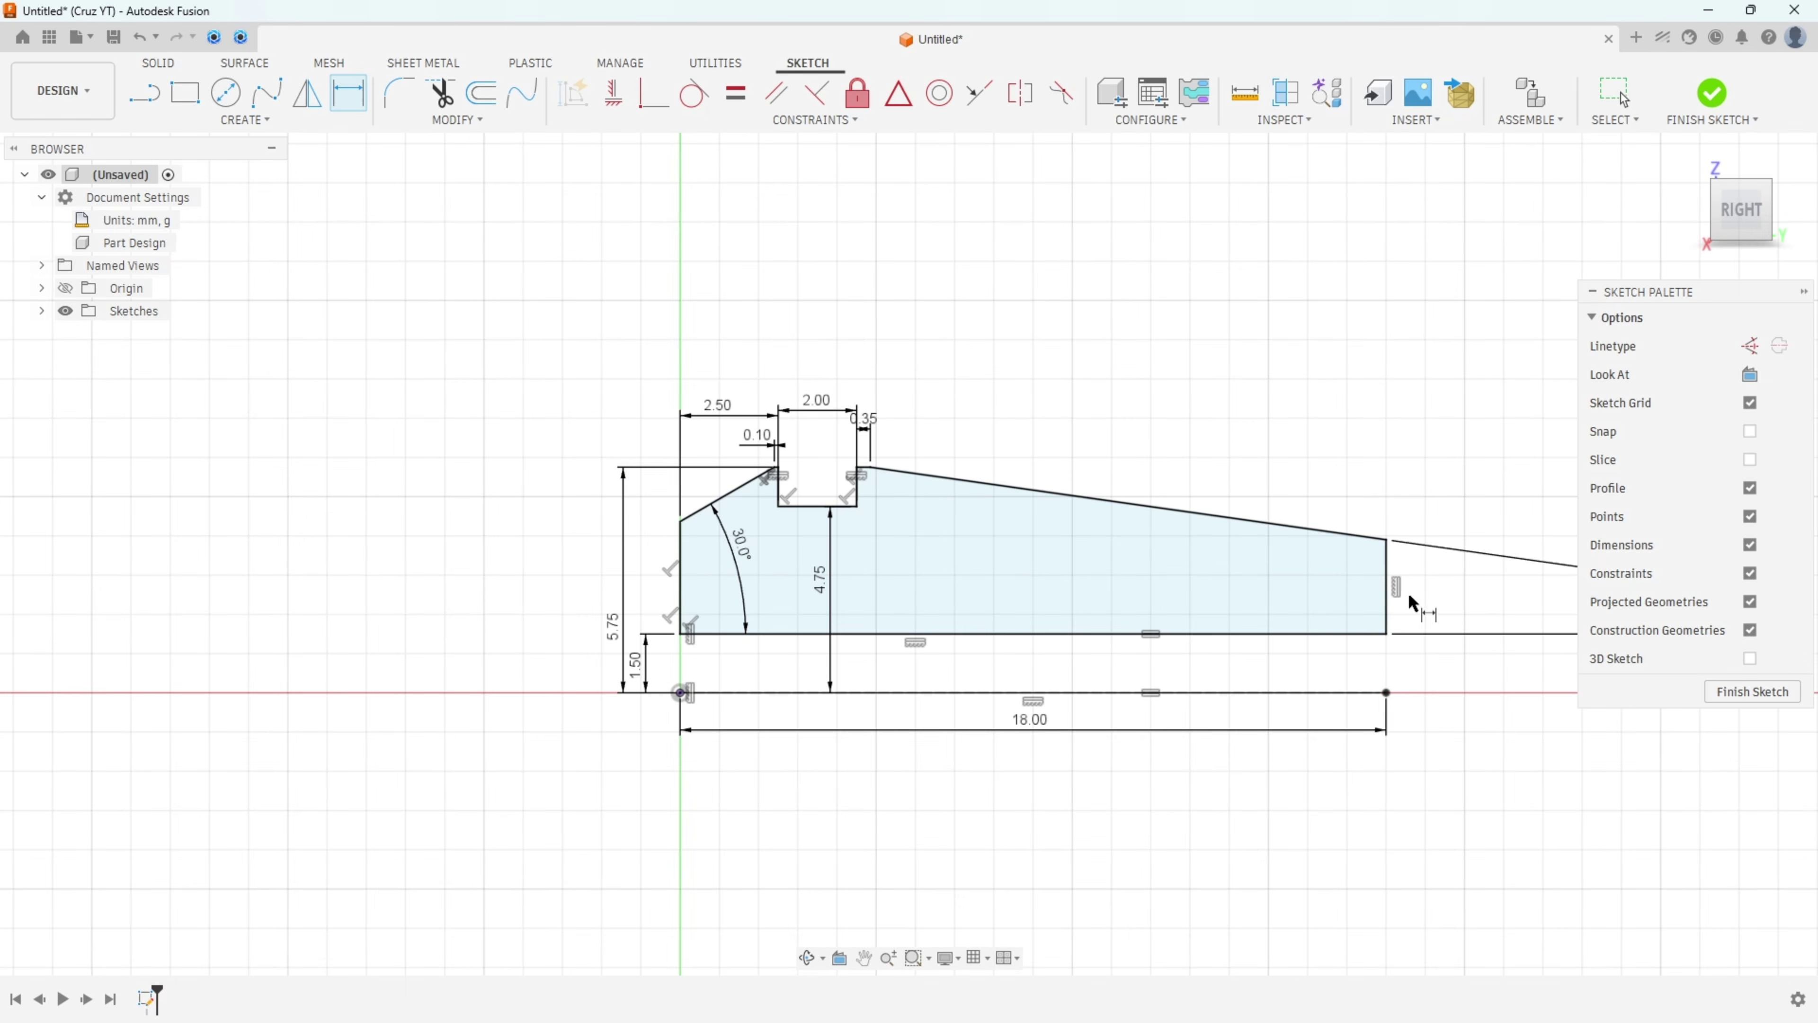
pyautogui.scroll(-3, 1414, 598)
pyautogui.press('Escape')
# Reposition the 8° dimension inside the profile and shift the 0.35 mm dimension clear of the groove.
pyautogui.moveTo(1352, 588); pyautogui.dragTo(1104, 587)
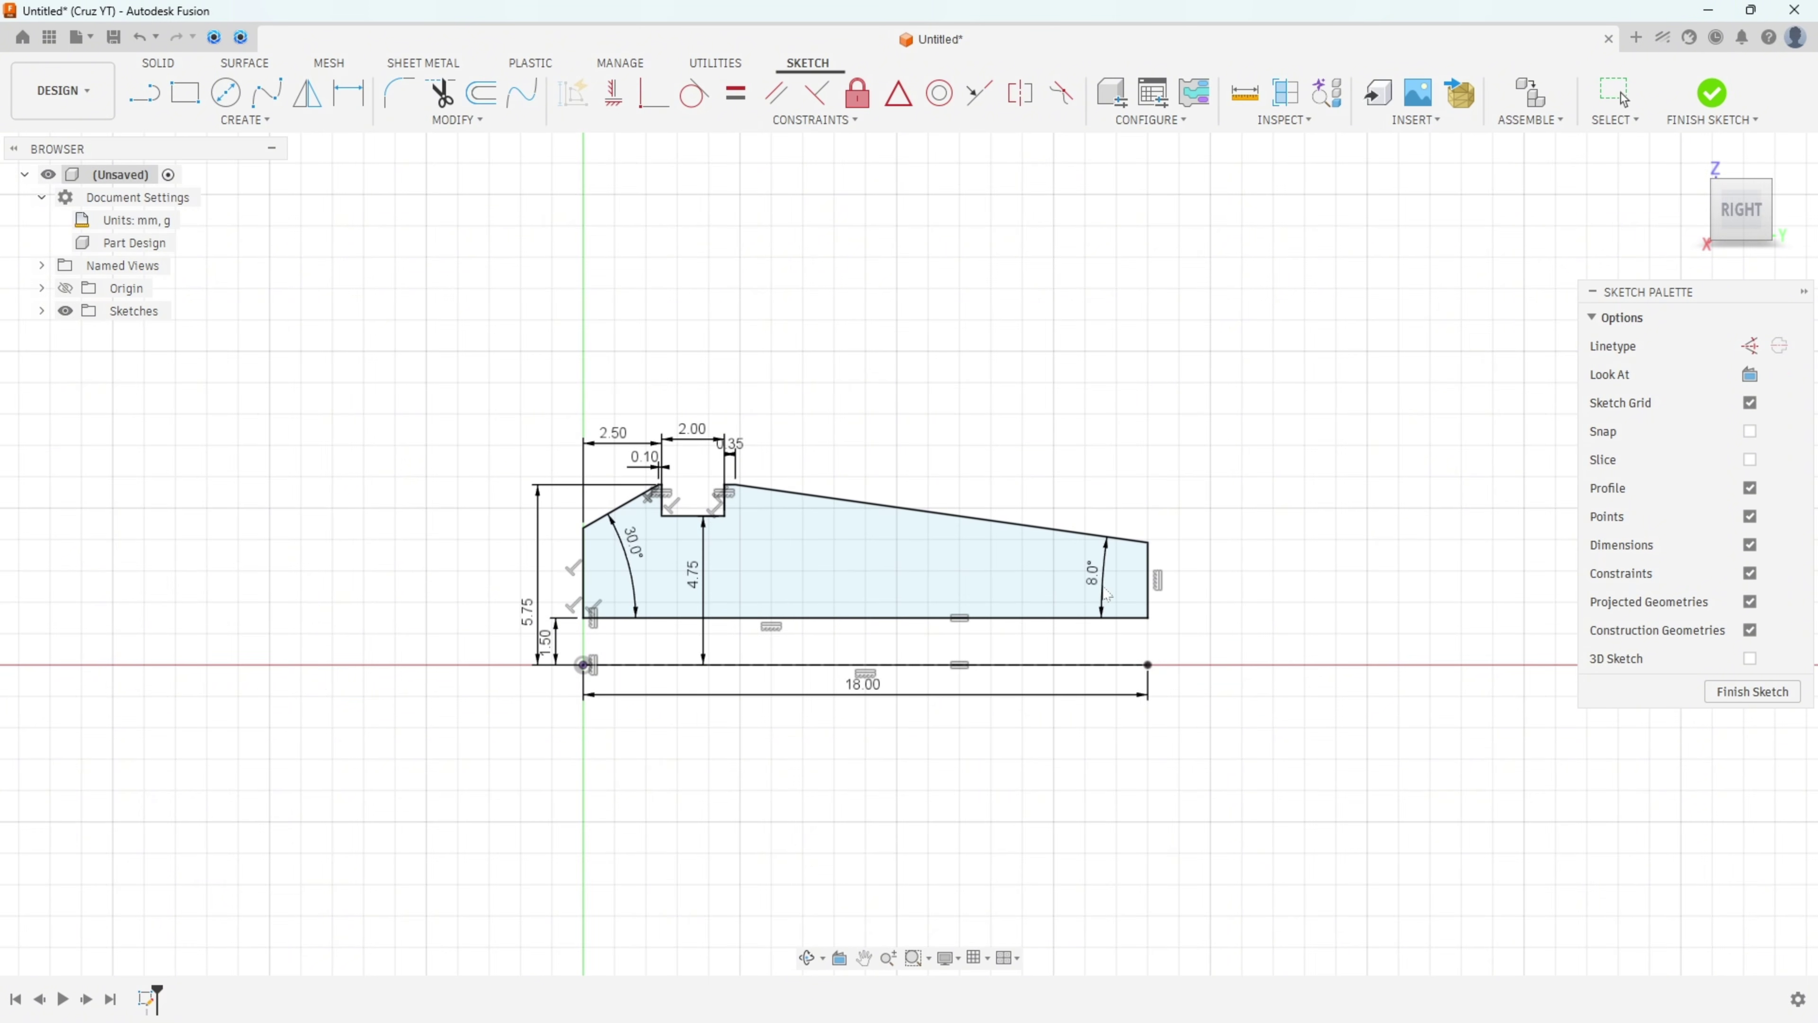
pyautogui.scroll(5, 702, 535)
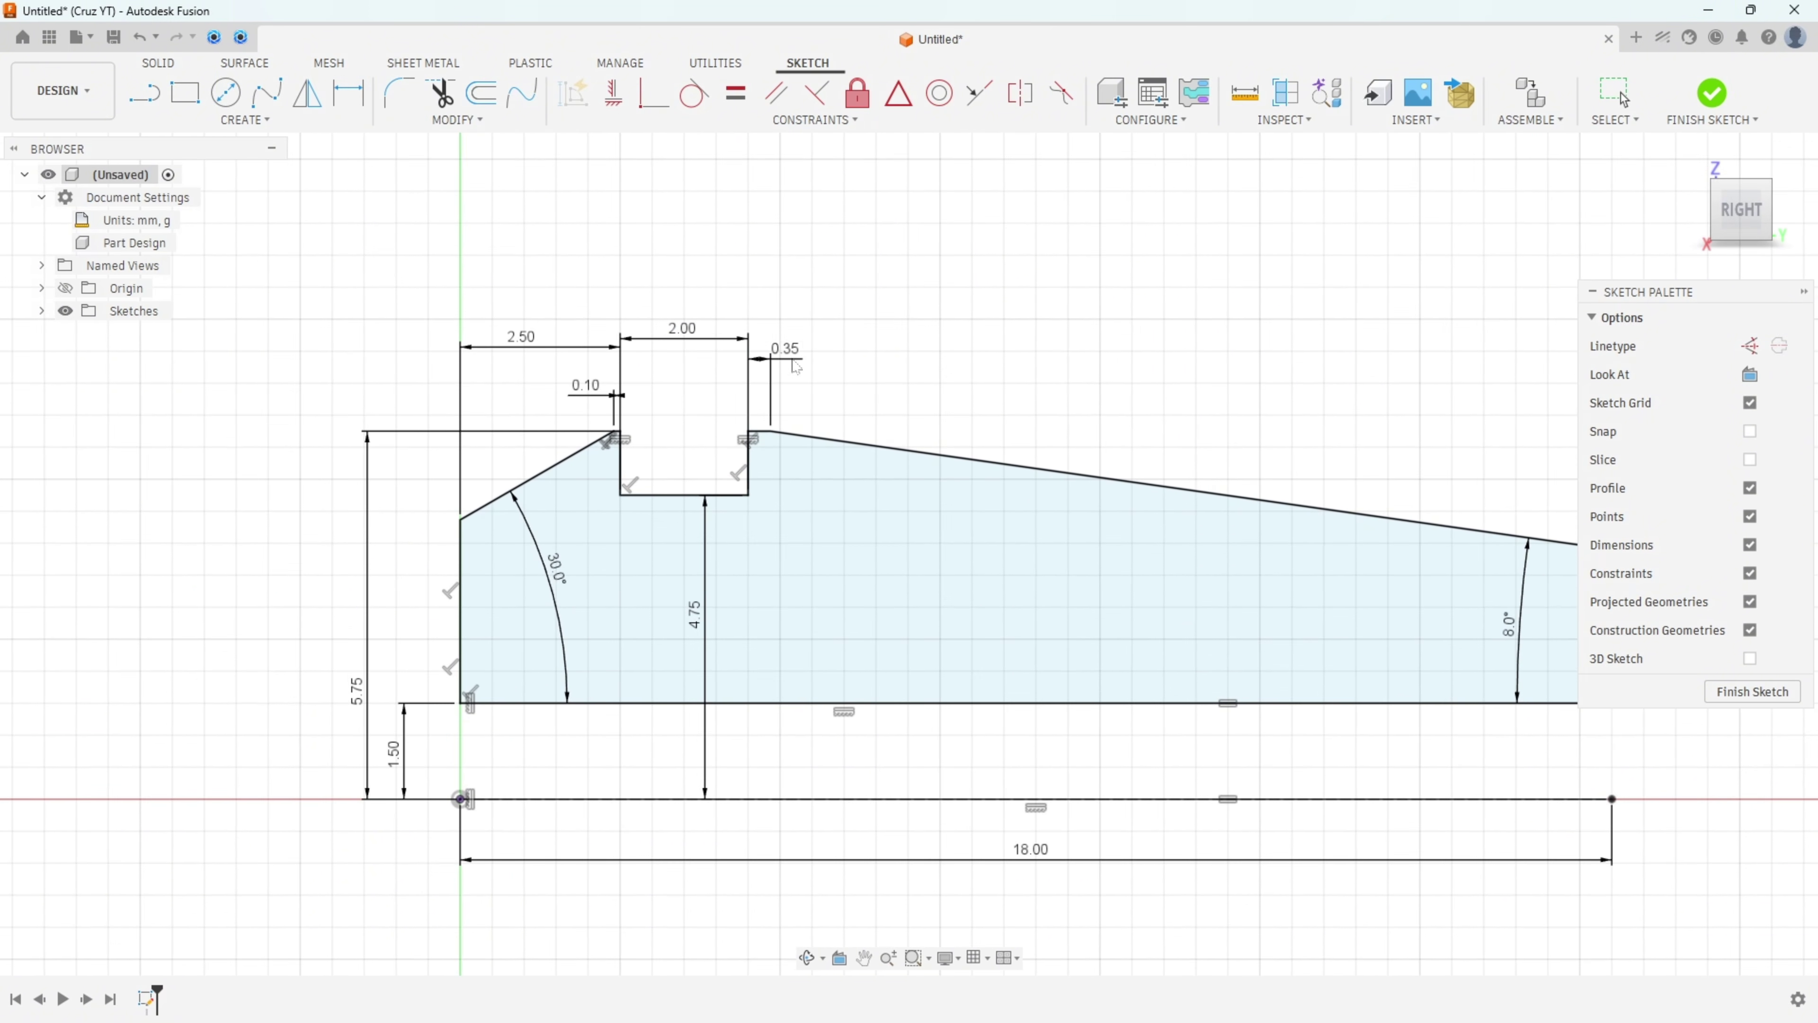
pyautogui.moveTo(793, 359); pyautogui.dragTo(819, 370)
pyautogui.scroll(-1, 859, 365)
pyautogui.press('d')
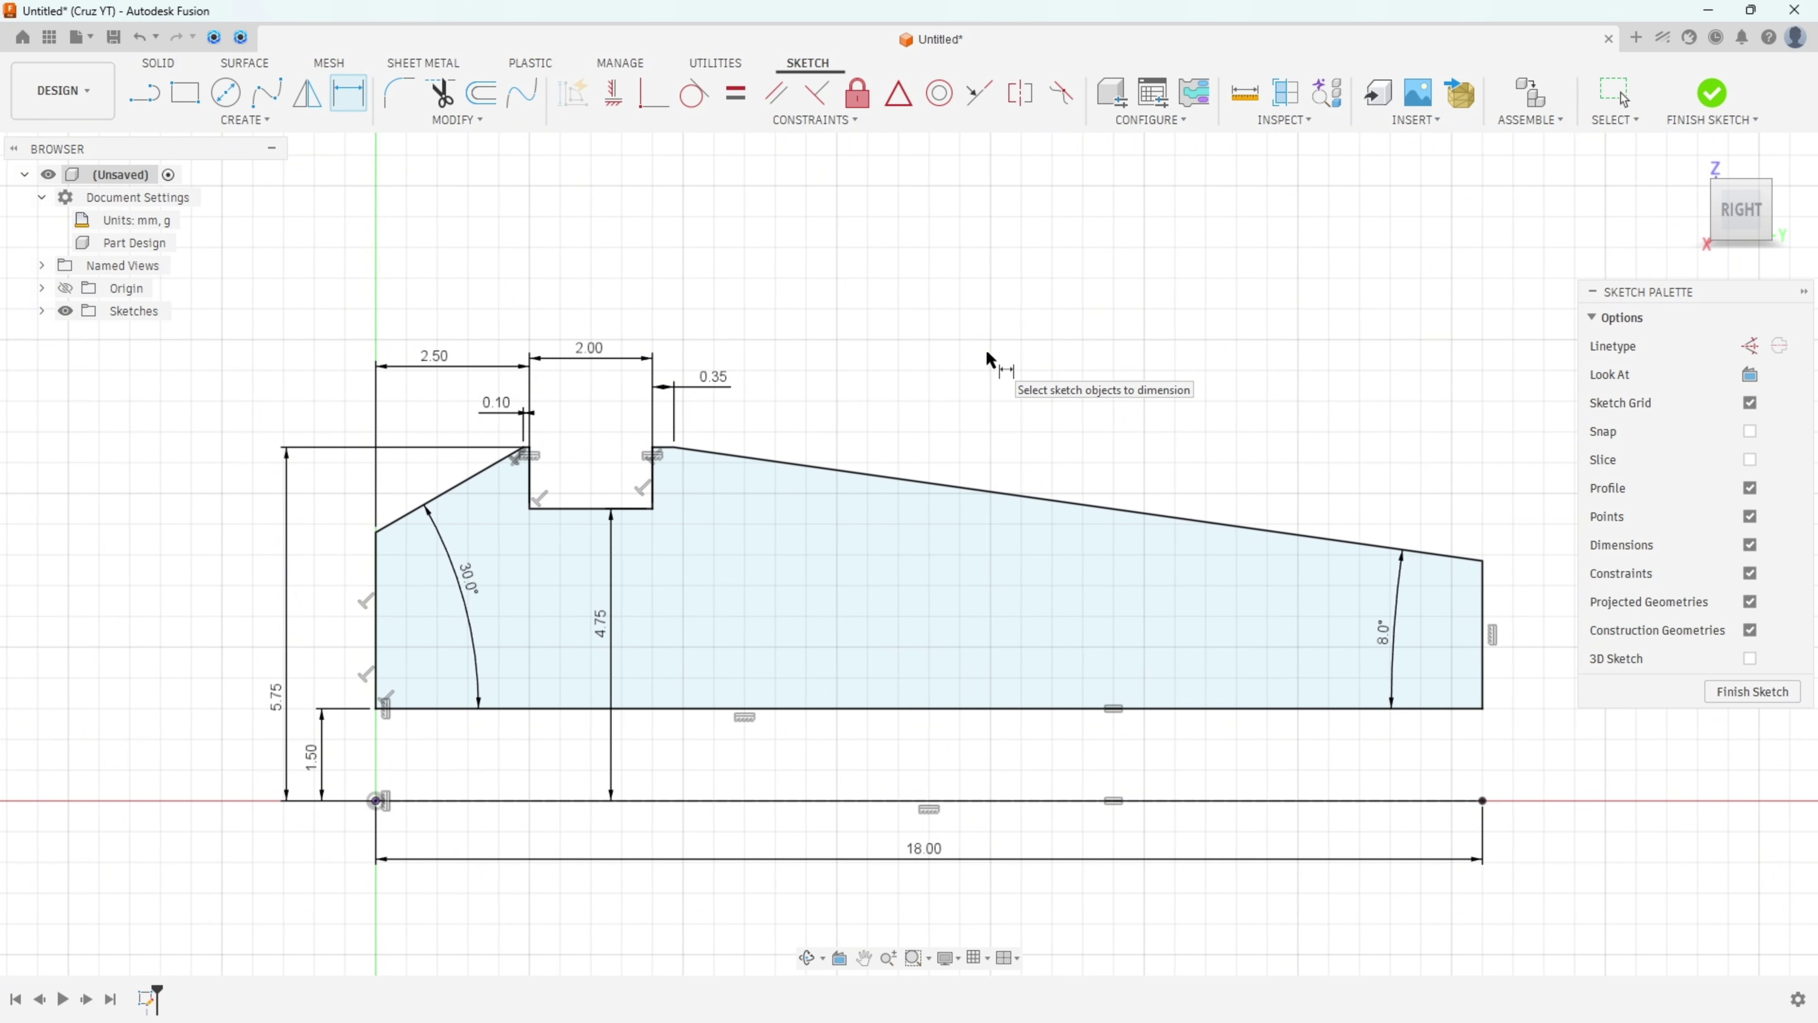
# Finish the sketch and revolve the profile 360° about the construction axis as a new body.
pyautogui.click(1694, 101)
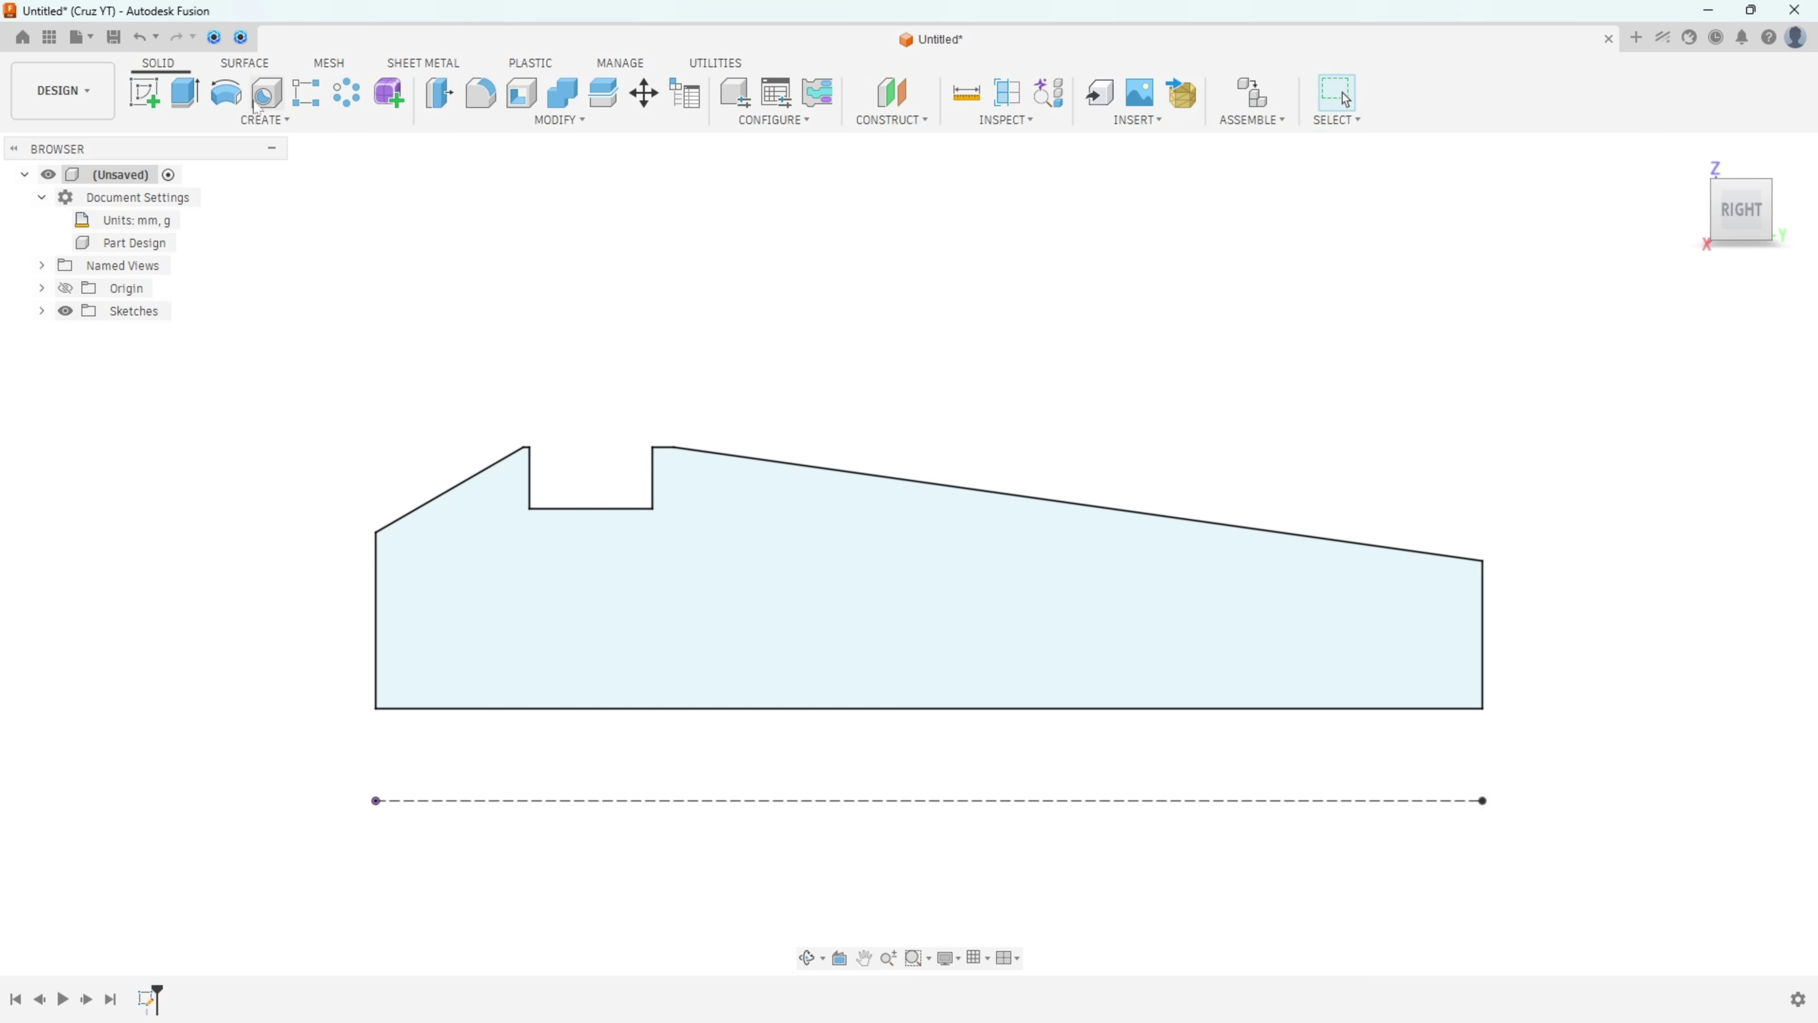
pyautogui.click(226, 93)
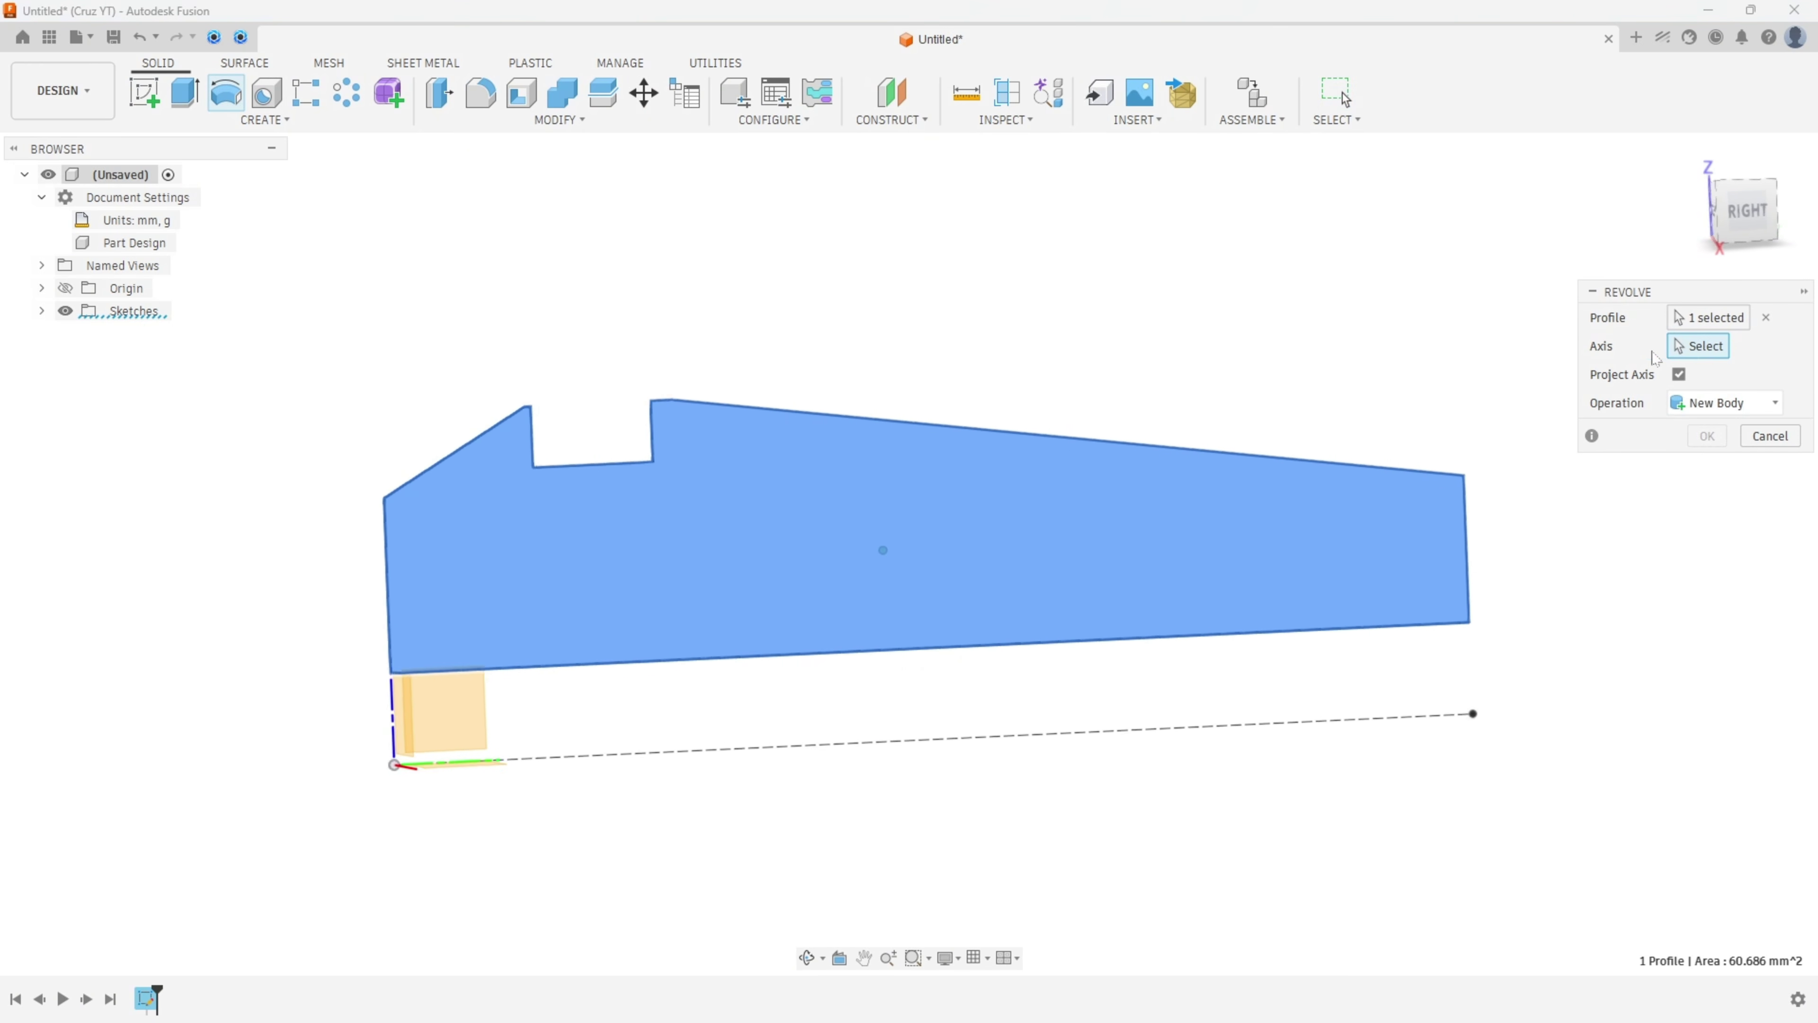
pyautogui.click(1040, 721)
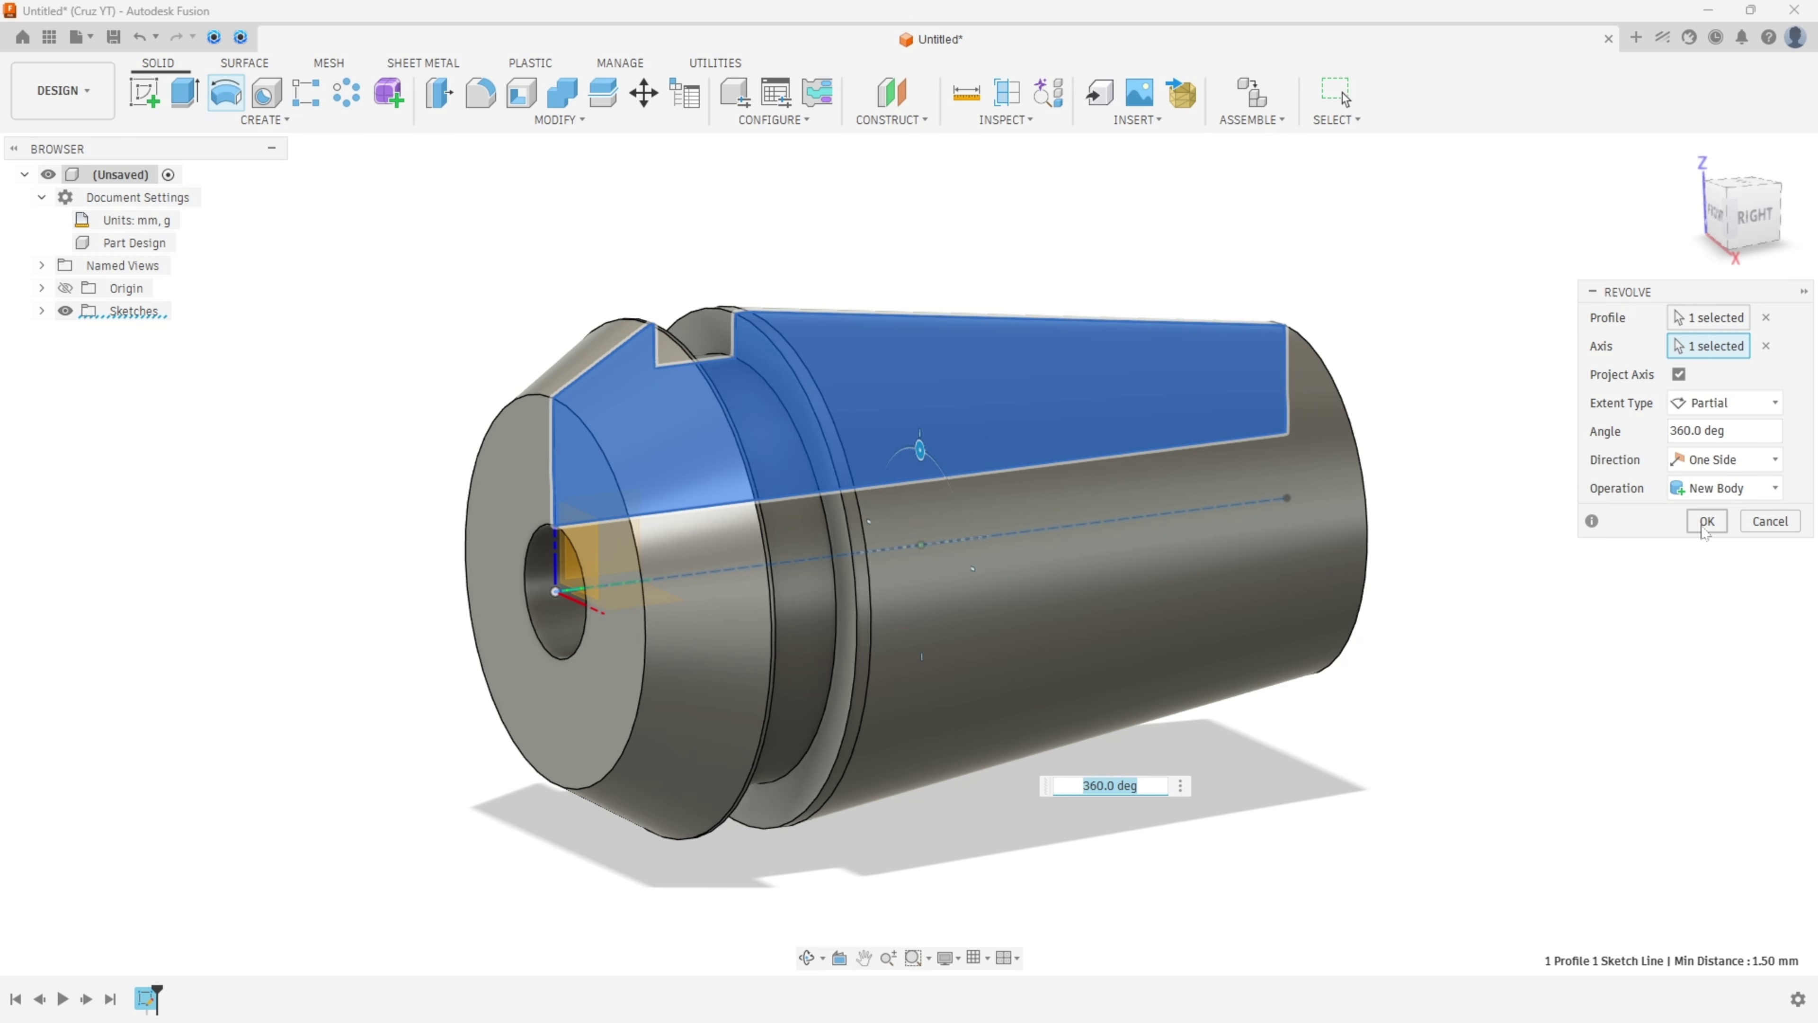
pyautogui.click(1706, 523)
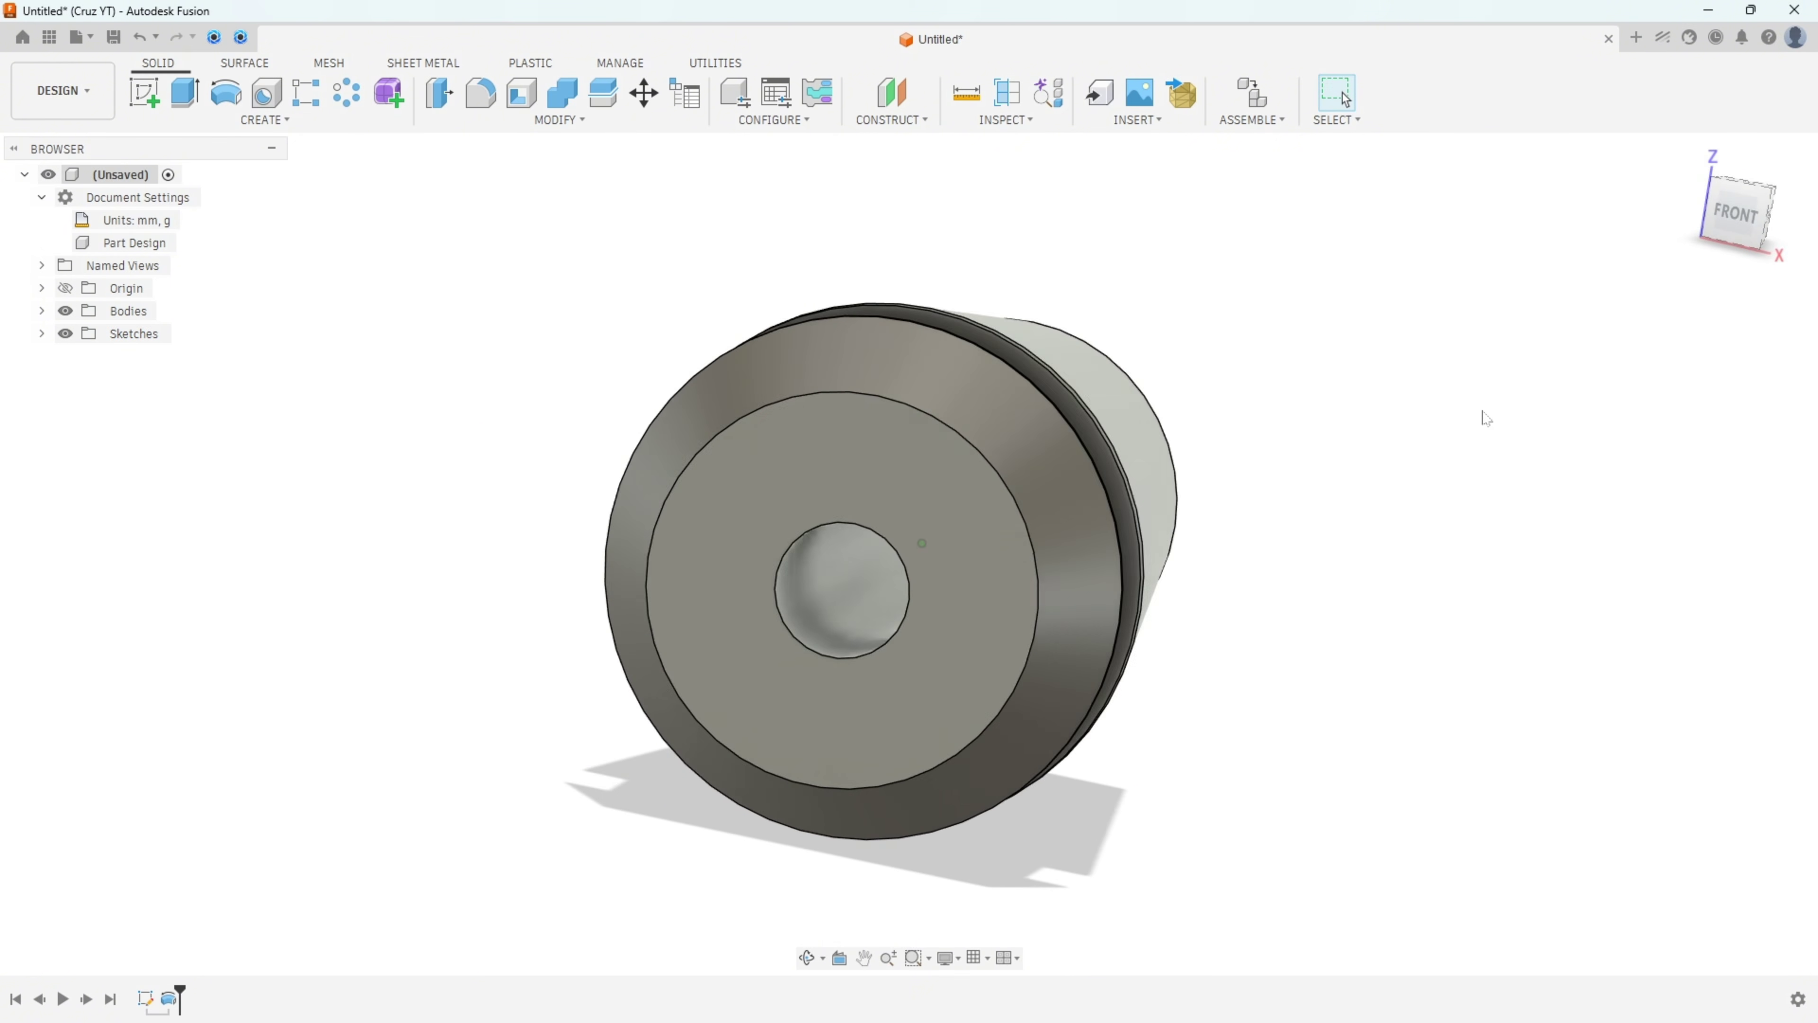
# Inspect the collet's interior with a section analysis on the YZ plane at 0 mm, and hide the analysis.
pyautogui.click(1008, 94)
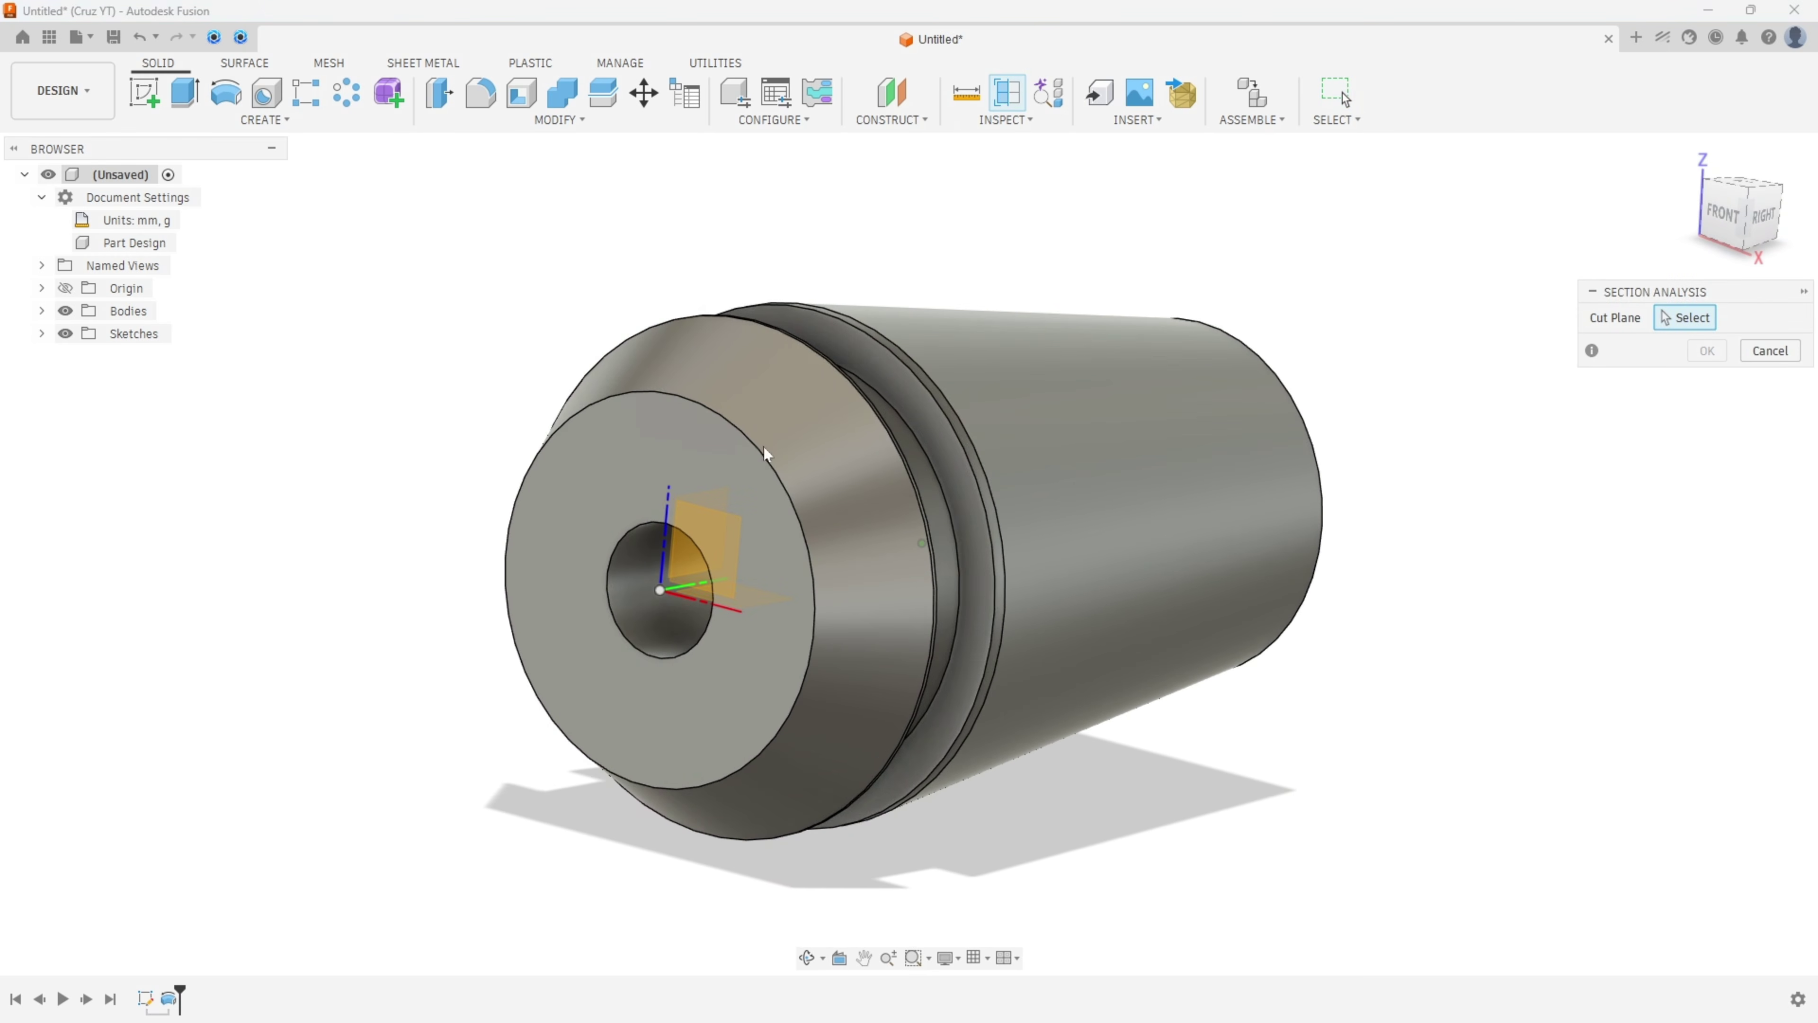
pyautogui.click(611, 515)
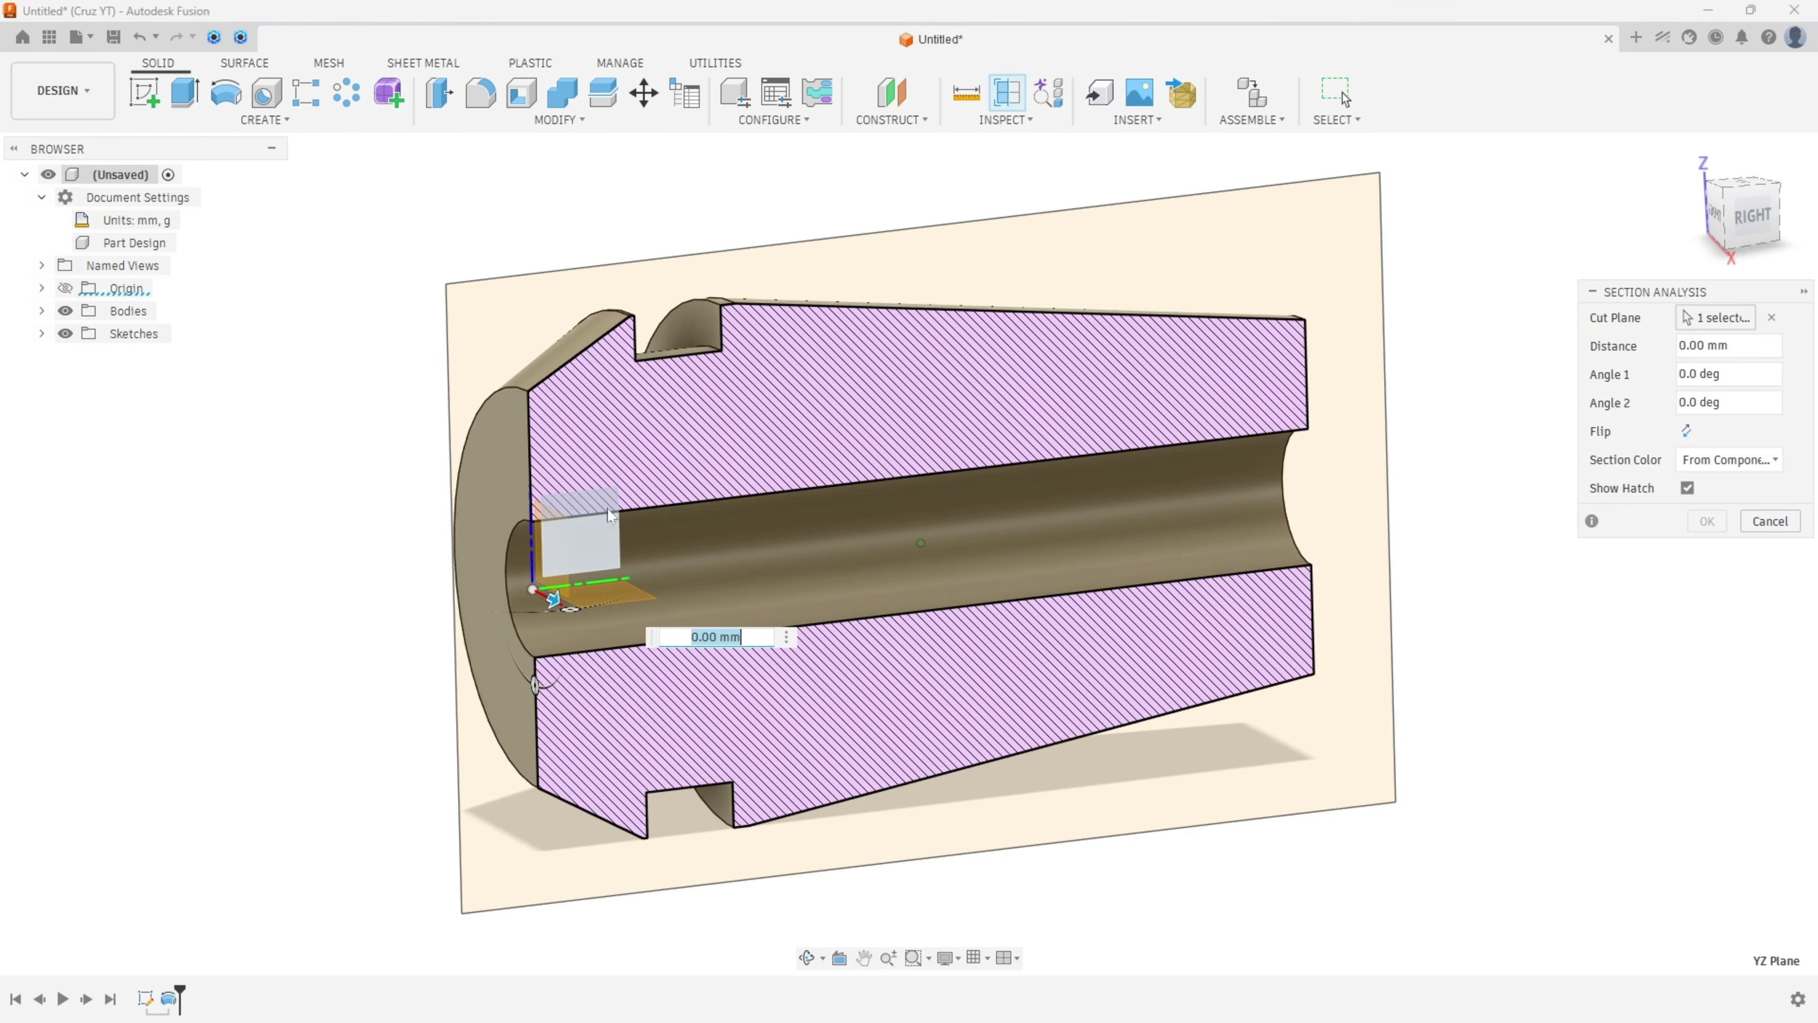
pyautogui.click(1707, 521)
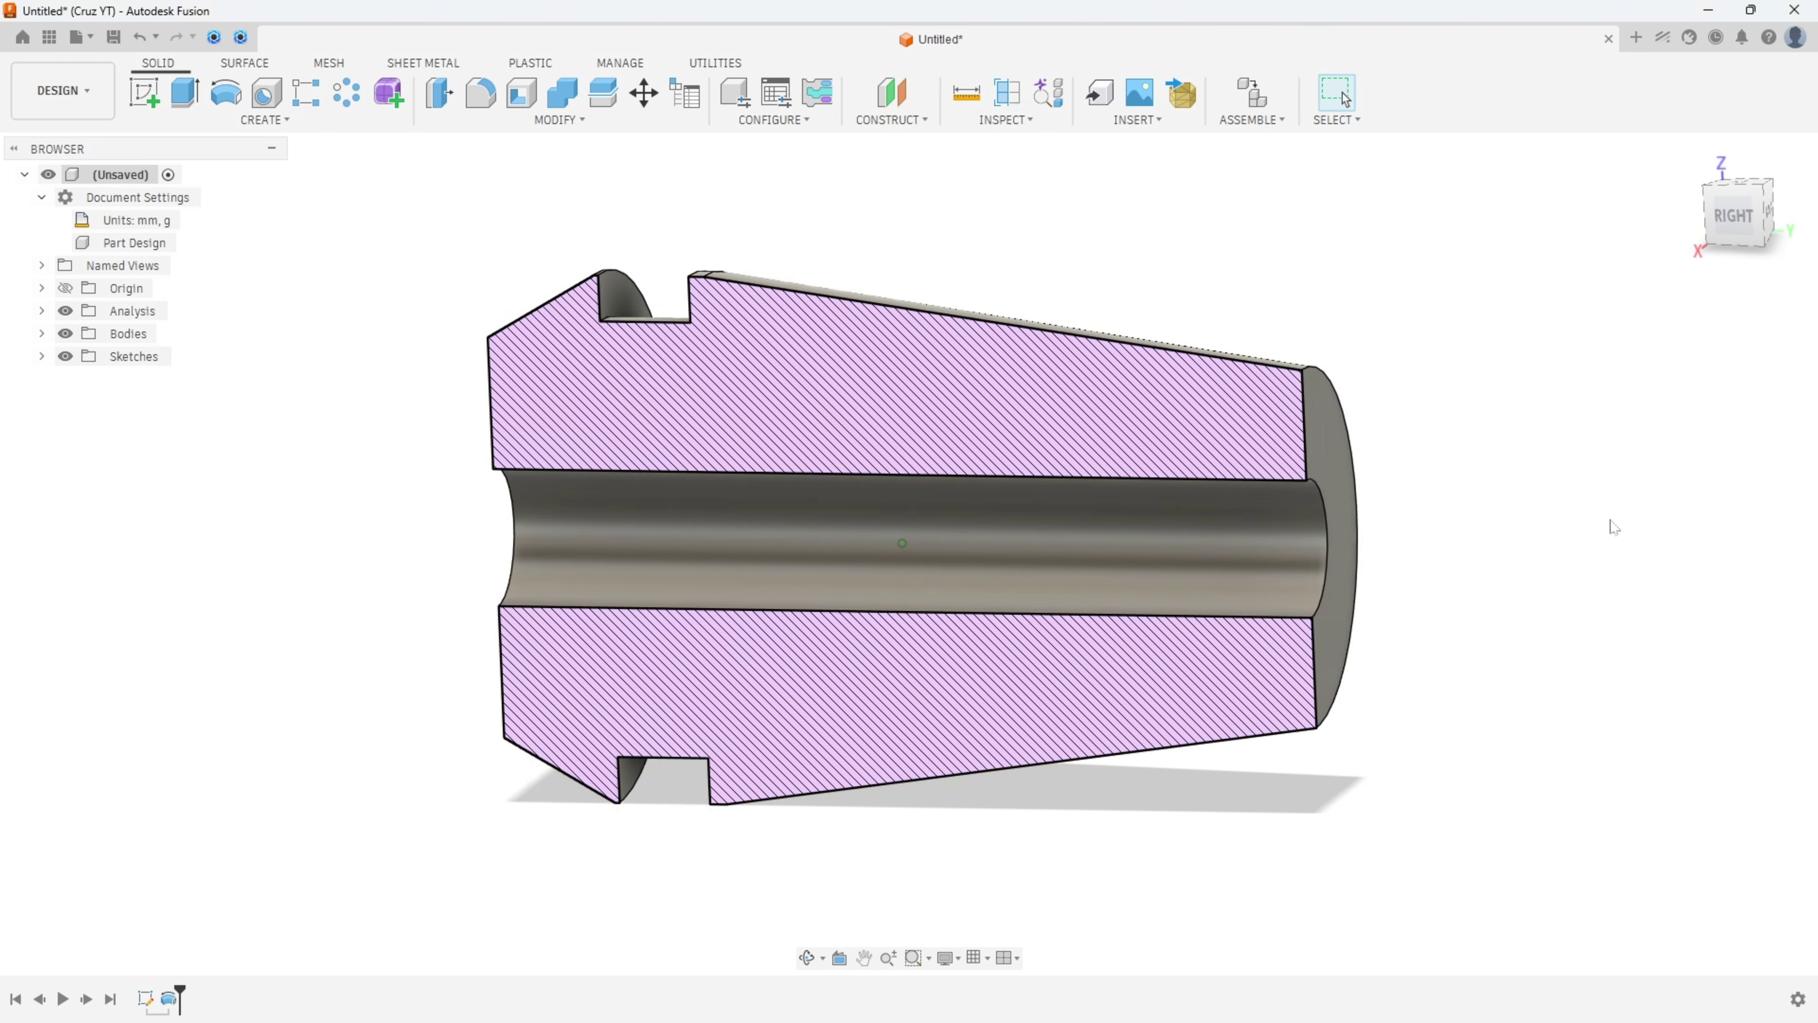
pyautogui.click(64, 311)
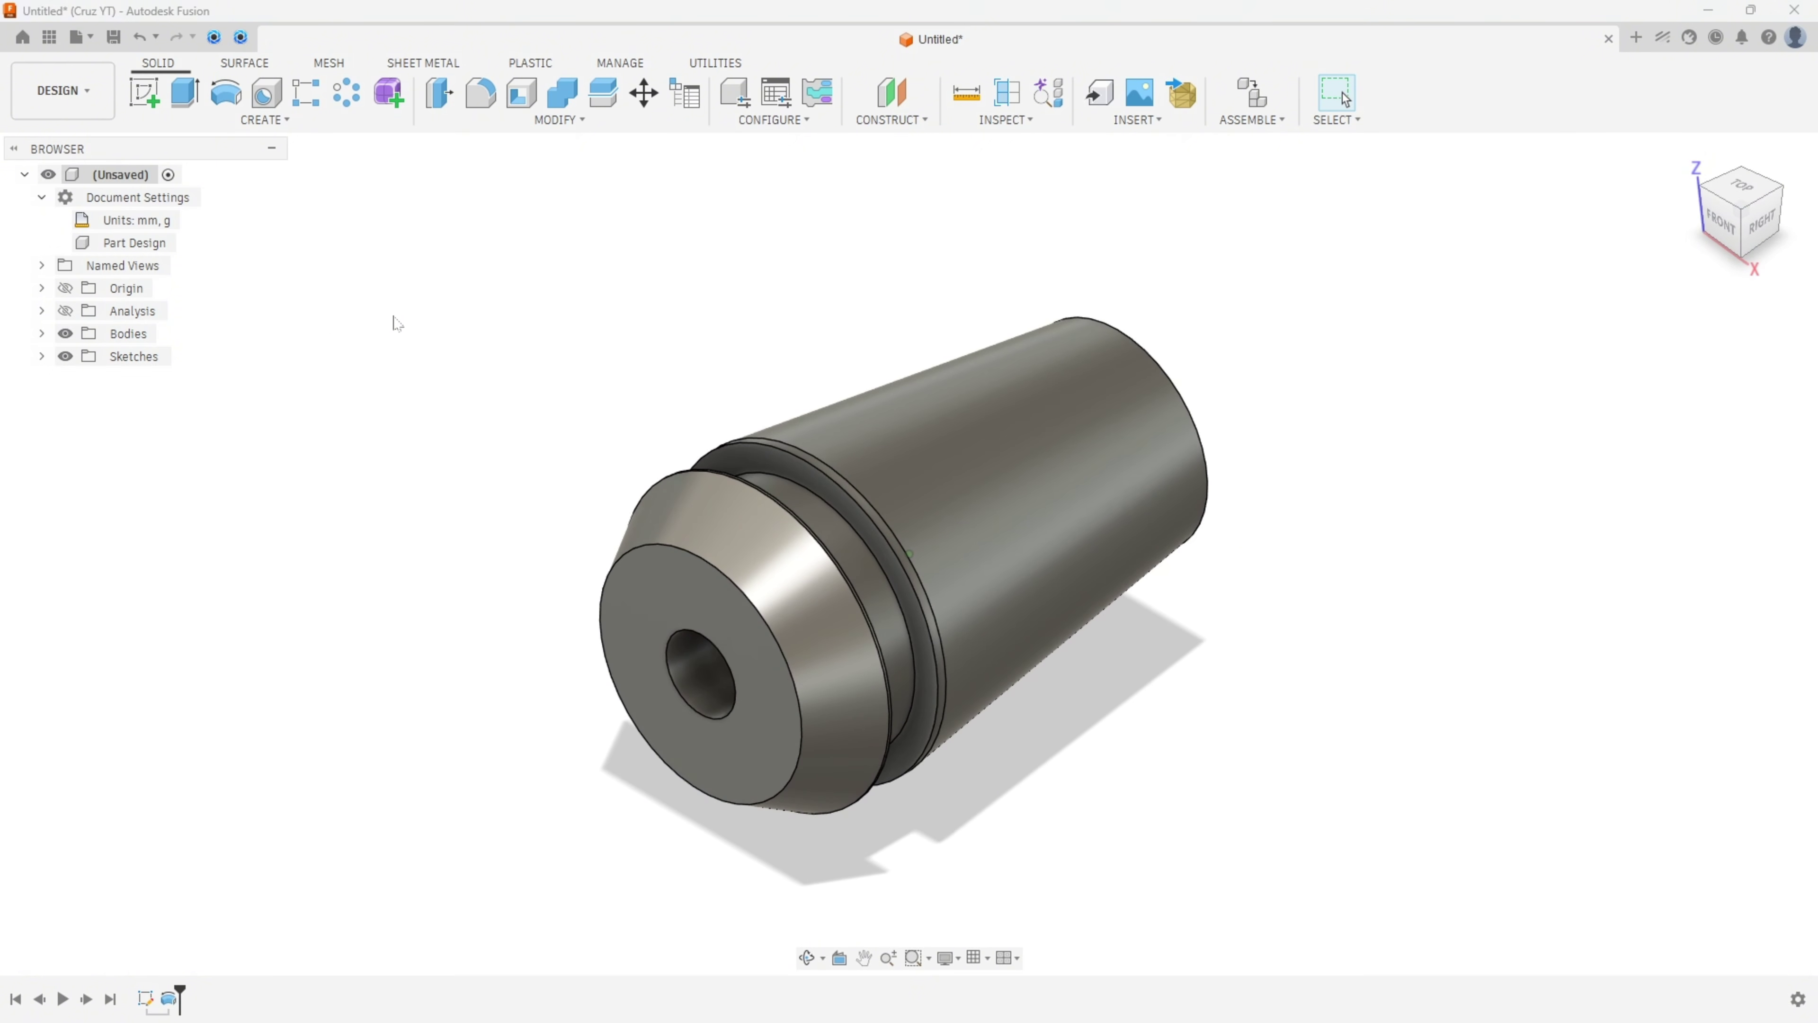
# Switch to the PDF drawing and mark a slot on the collet picture, plus the angled slot line, vertical centreline and 22.5° angle in the end view.
pyautogui.hotkey('alt', 'Tab')
pyautogui.scroll(-3, 904, 693)
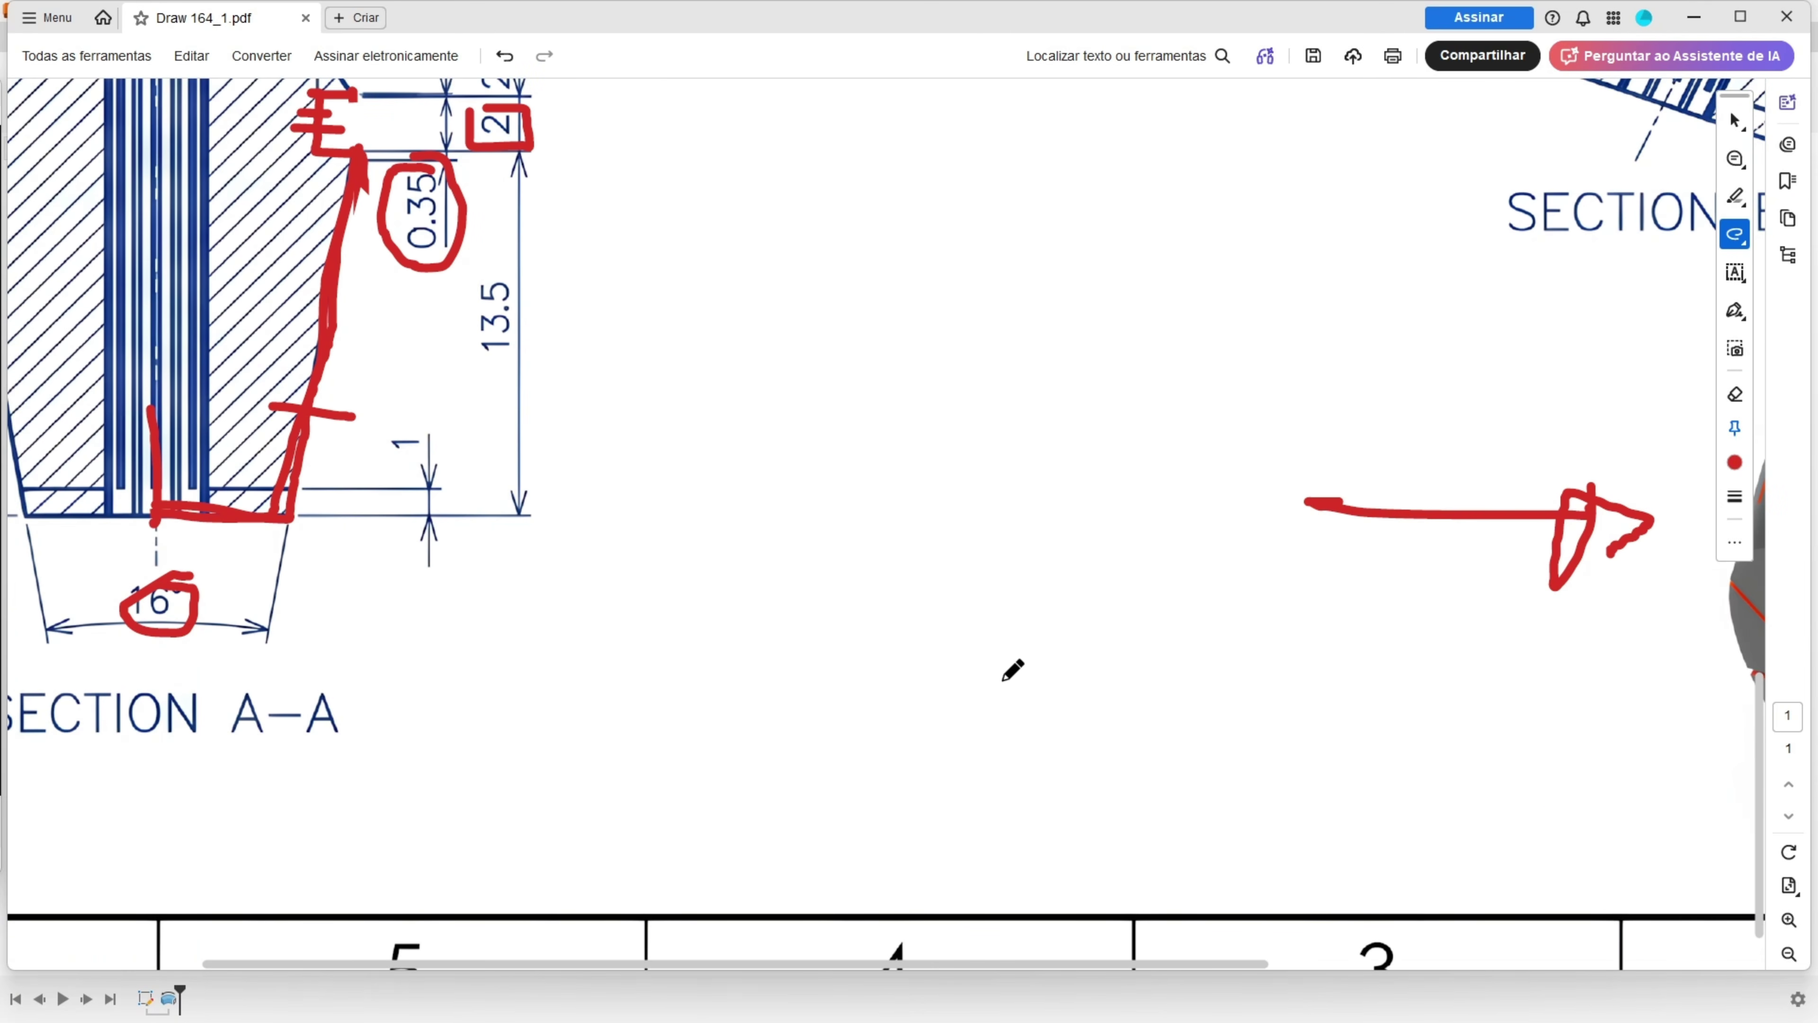
pyautogui.keyDown('ctrl'); pyautogui.scroll(-5, 1013, 670); pyautogui.keyUp('ctrl')
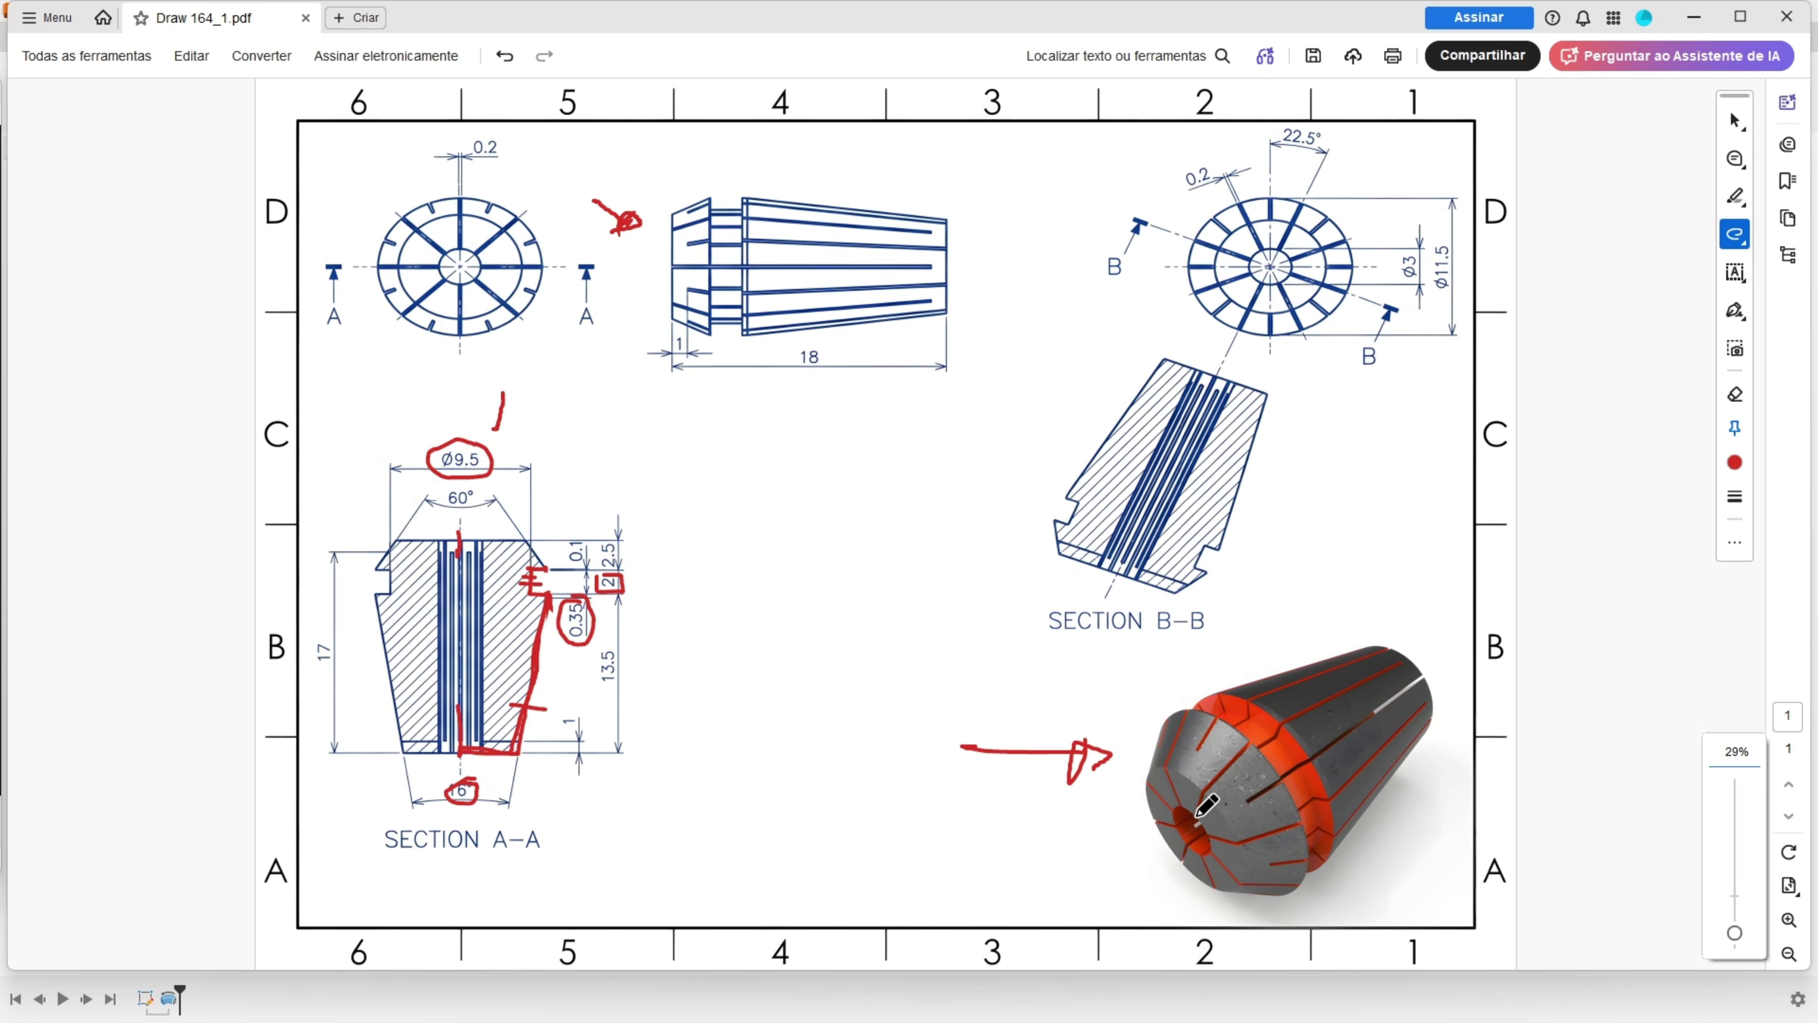
pyautogui.moveTo(1229, 764); pyautogui.dragTo(1396, 663)
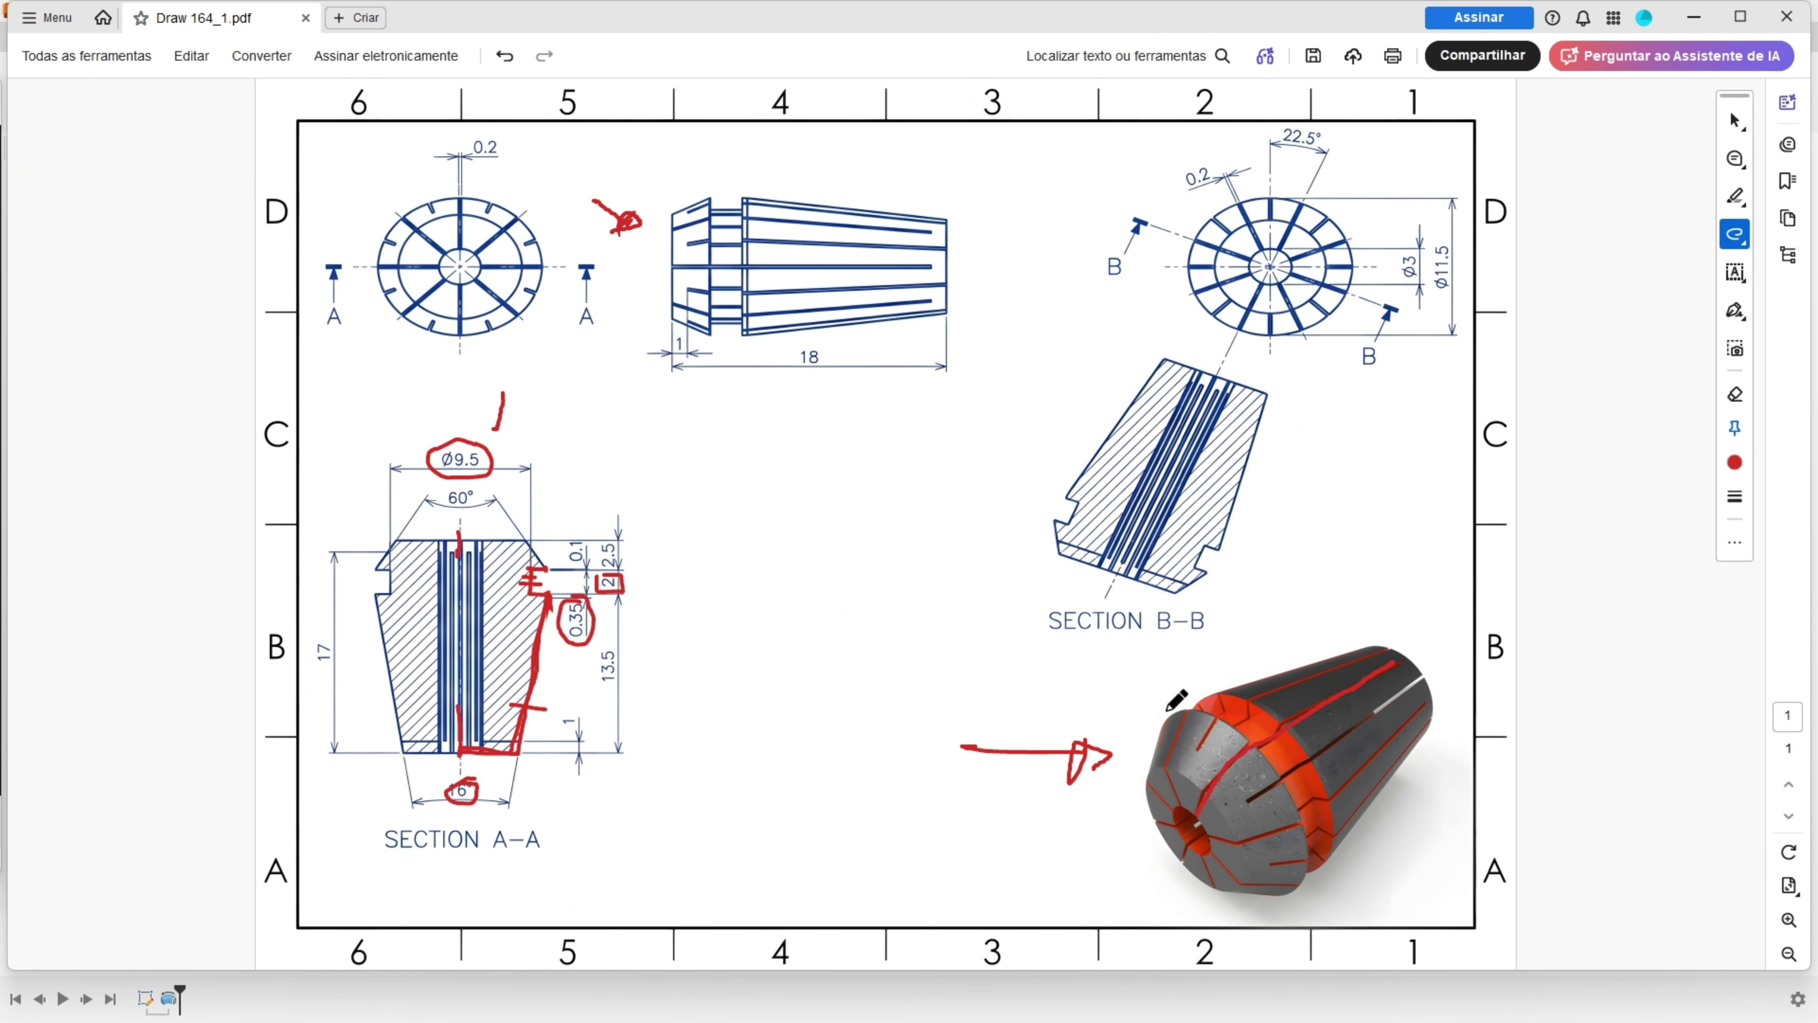
pyautogui.keyDown('ctrl'); pyautogui.scroll(2, 1278, 236); pyautogui.keyUp('ctrl')
pyautogui.scroll(-3, 1292, 759)
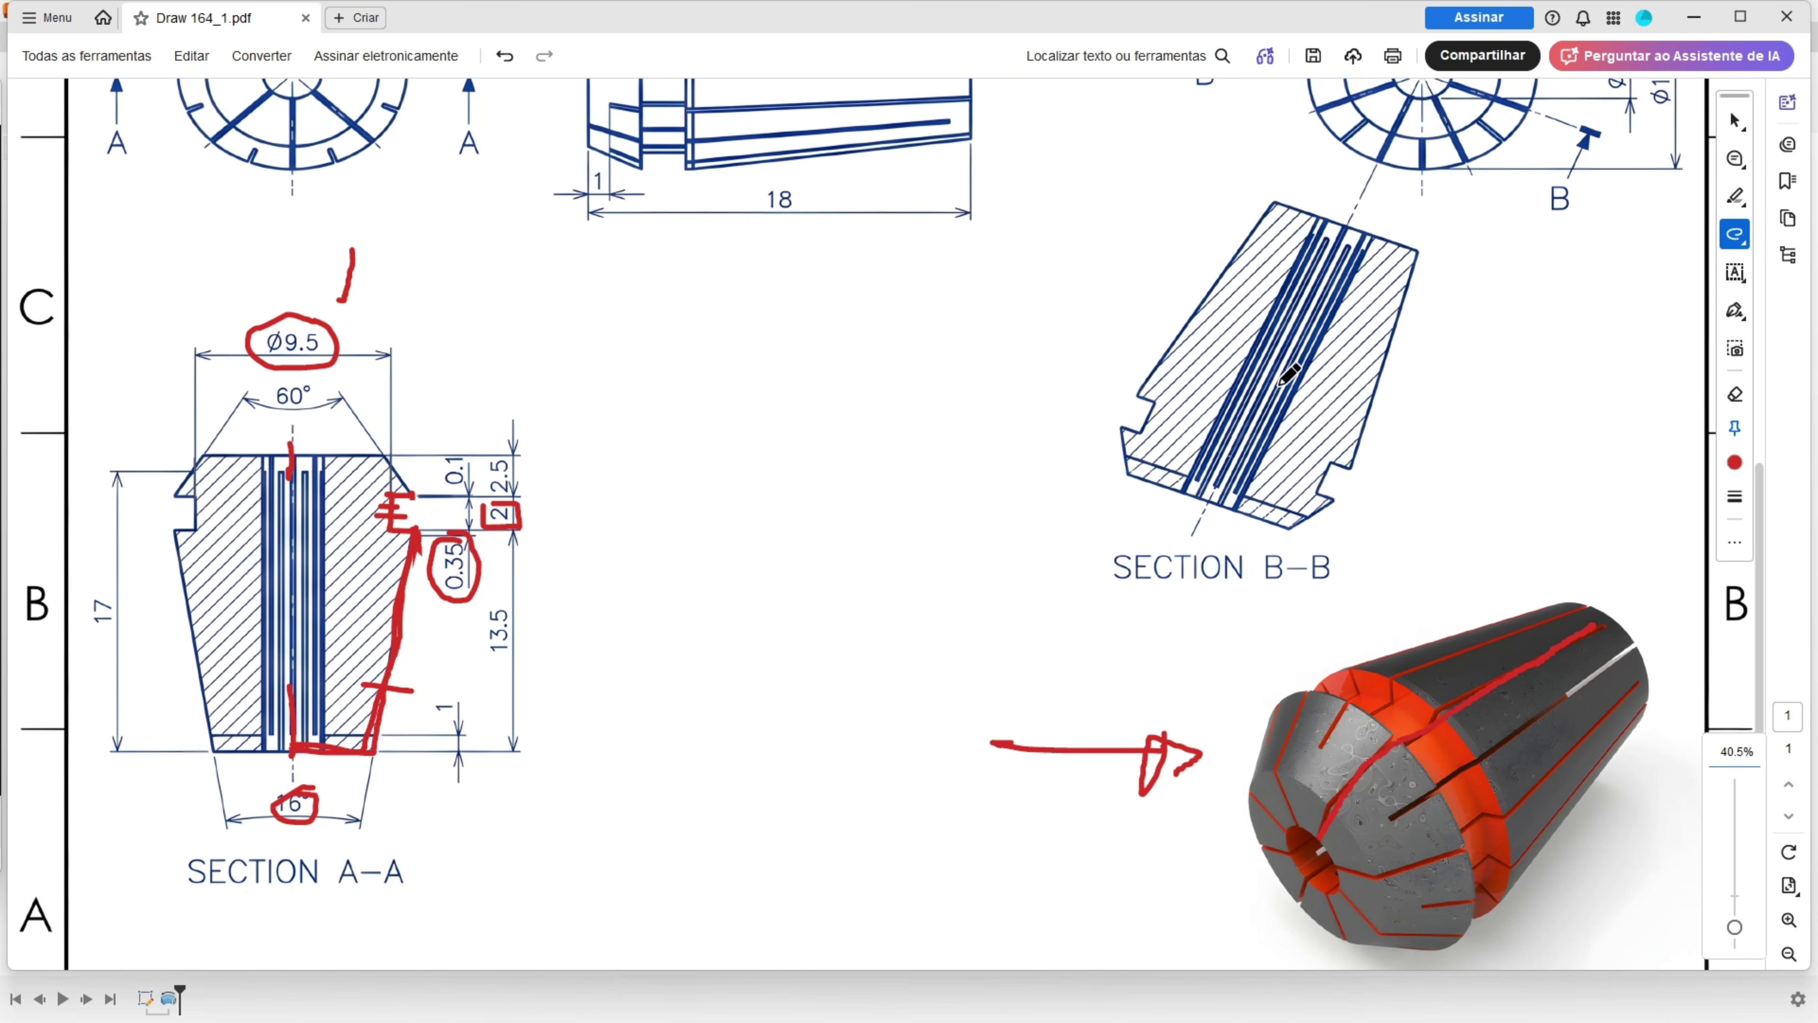
pyautogui.scroll(4, 1392, 487)
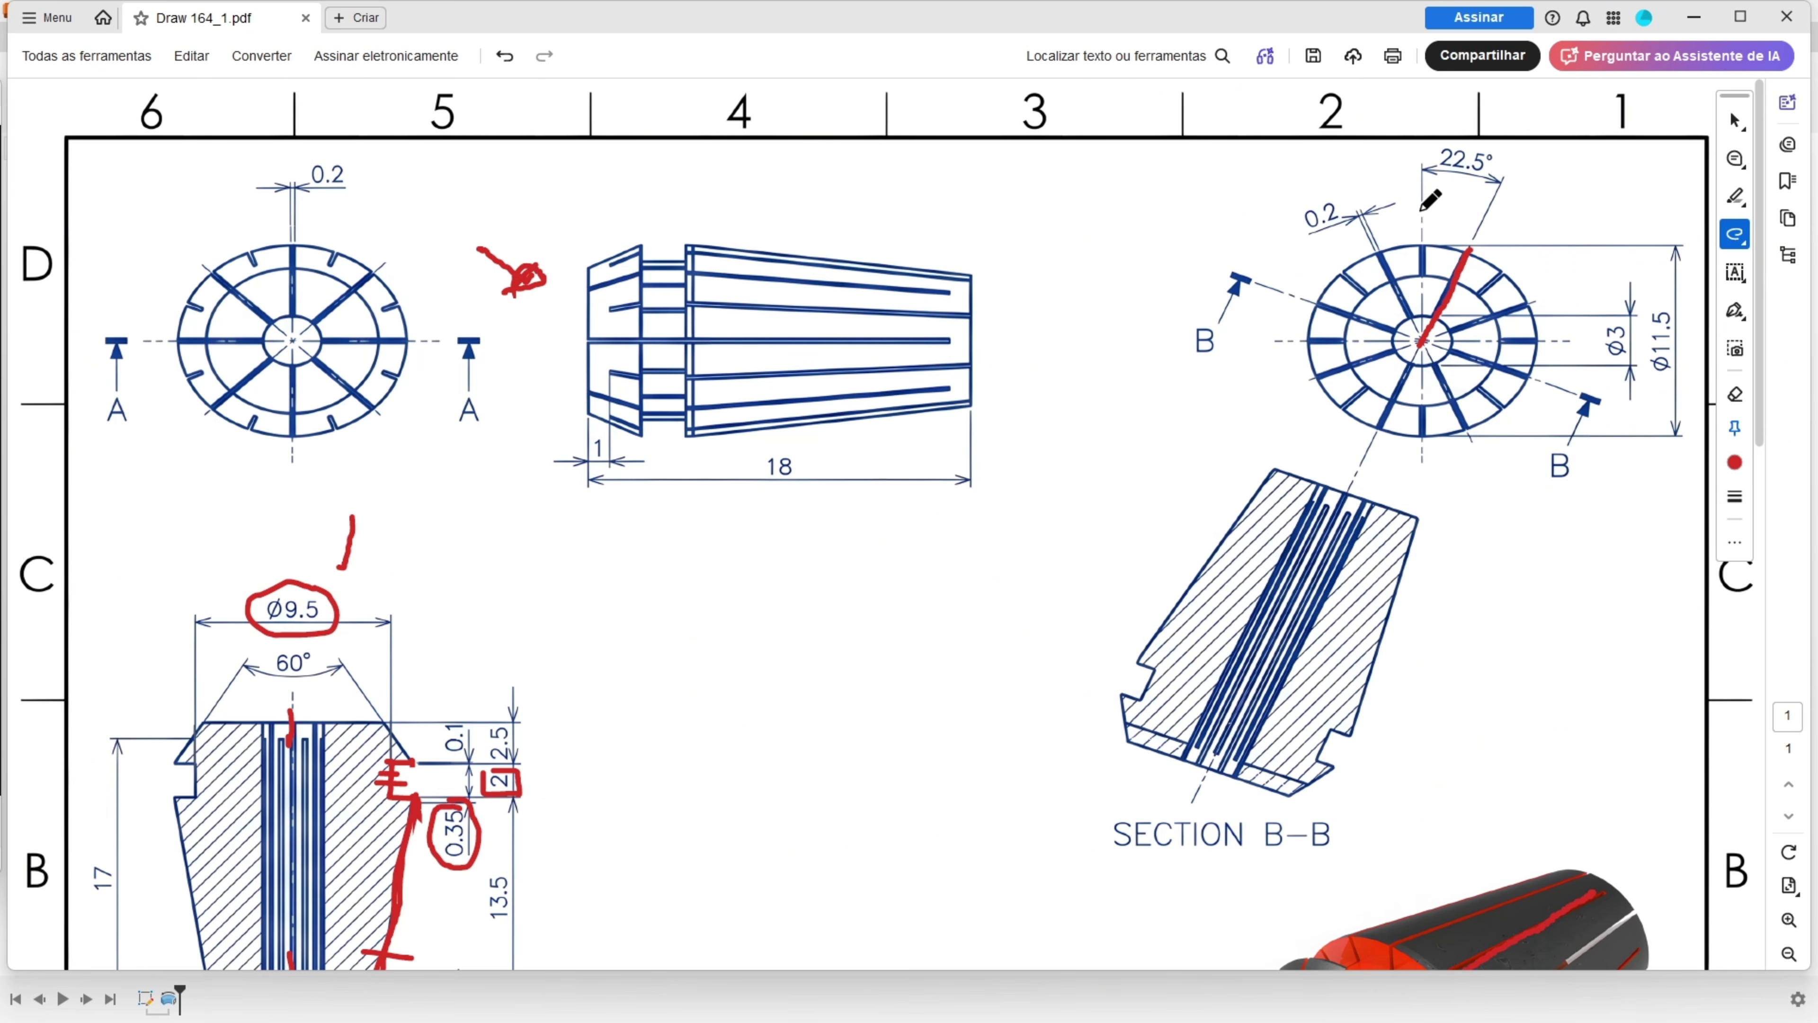
pyautogui.moveTo(1421, 206); pyautogui.dragTo(1420, 342)
pyautogui.moveTo(1493, 146)
pyautogui.mouseDown()
pyautogui.moveTo(1426, 140)
pyautogui.moveTo(1467, 191)
pyautogui.moveTo(1504, 143)
pyautogui.moveTo(1460, 138)
pyautogui.mouseUp()
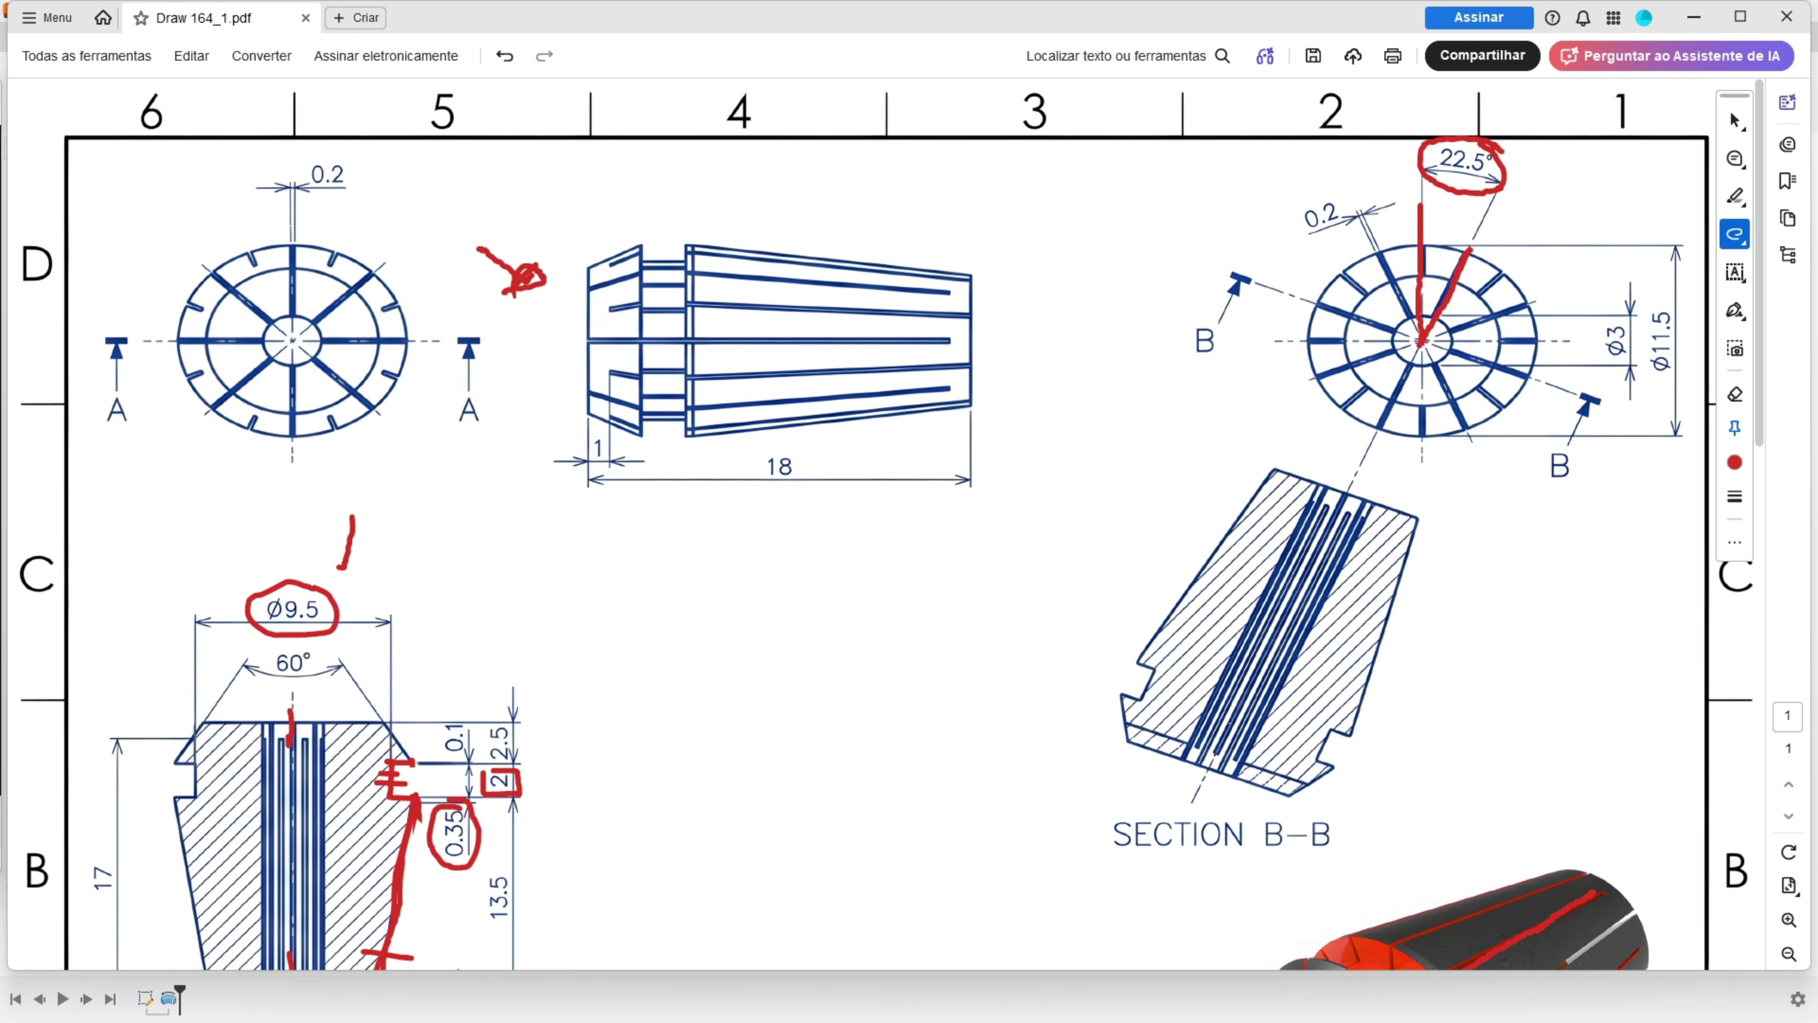
# Switch back to Fusion and start a sketch on the collet's flat head-end face.
pyautogui.hotkey('alt', 'Tab')
pyautogui.click(143, 92)
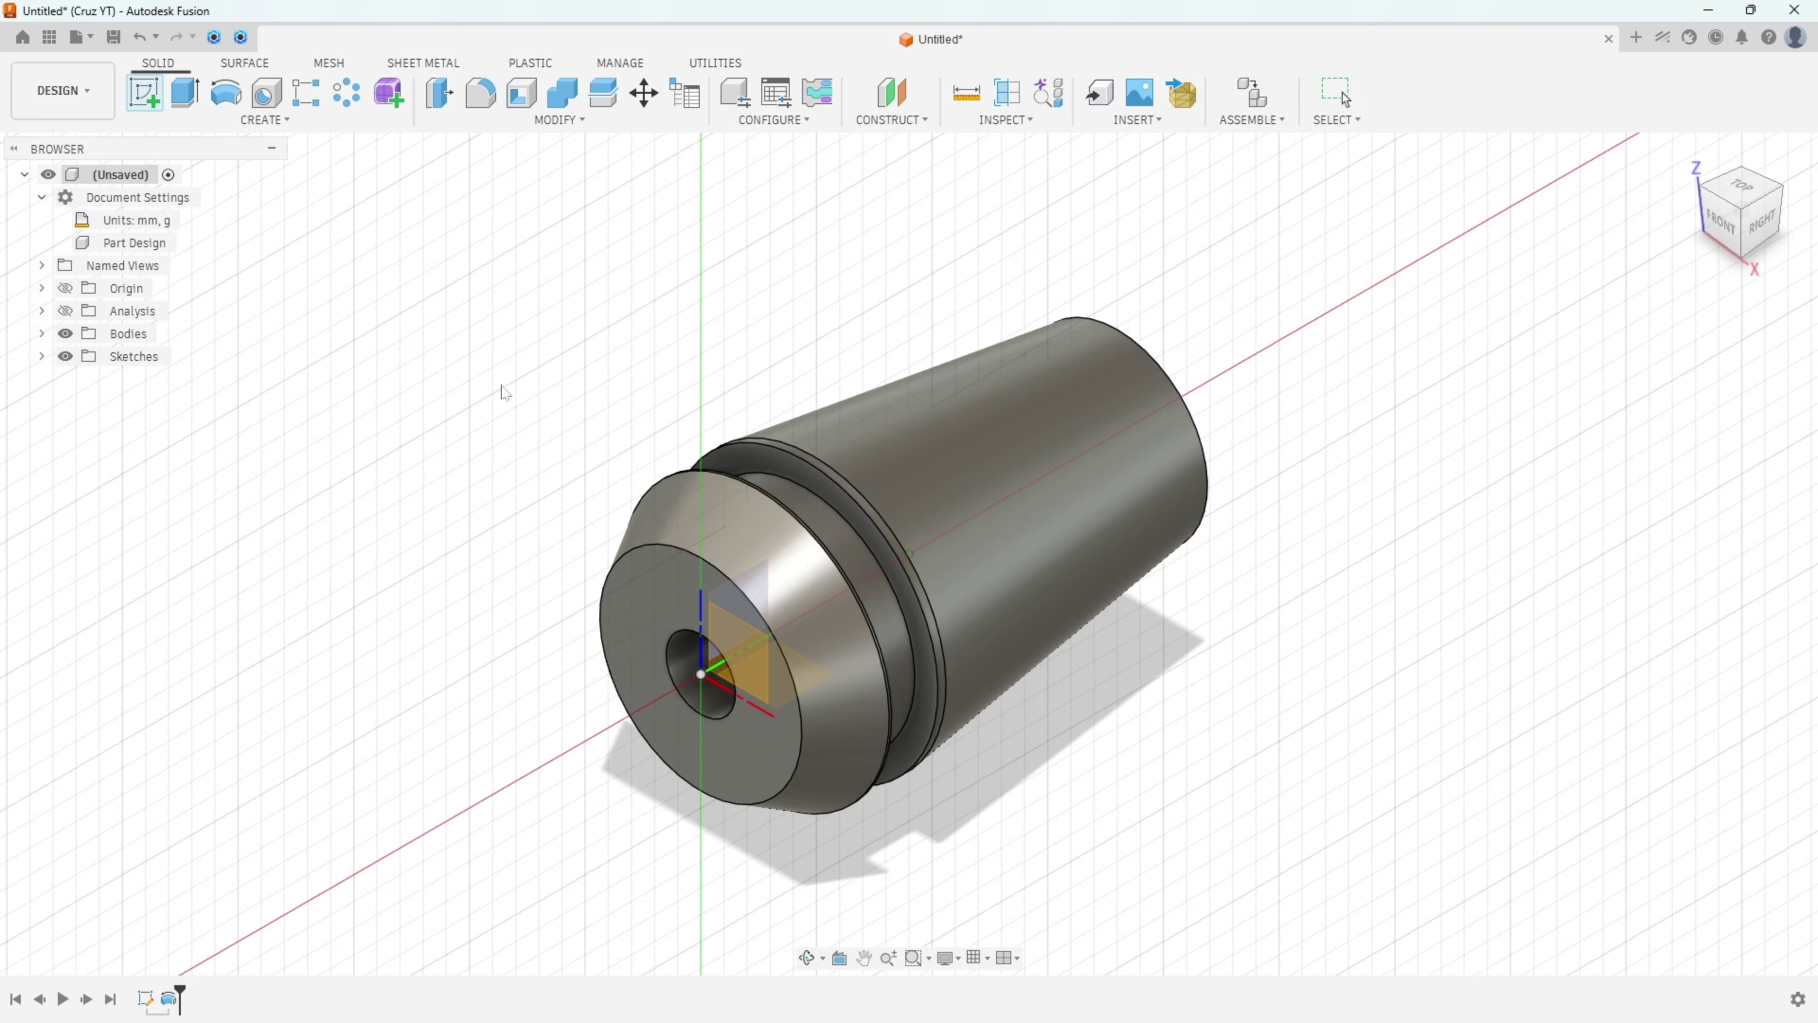
pyautogui.click(673, 584)
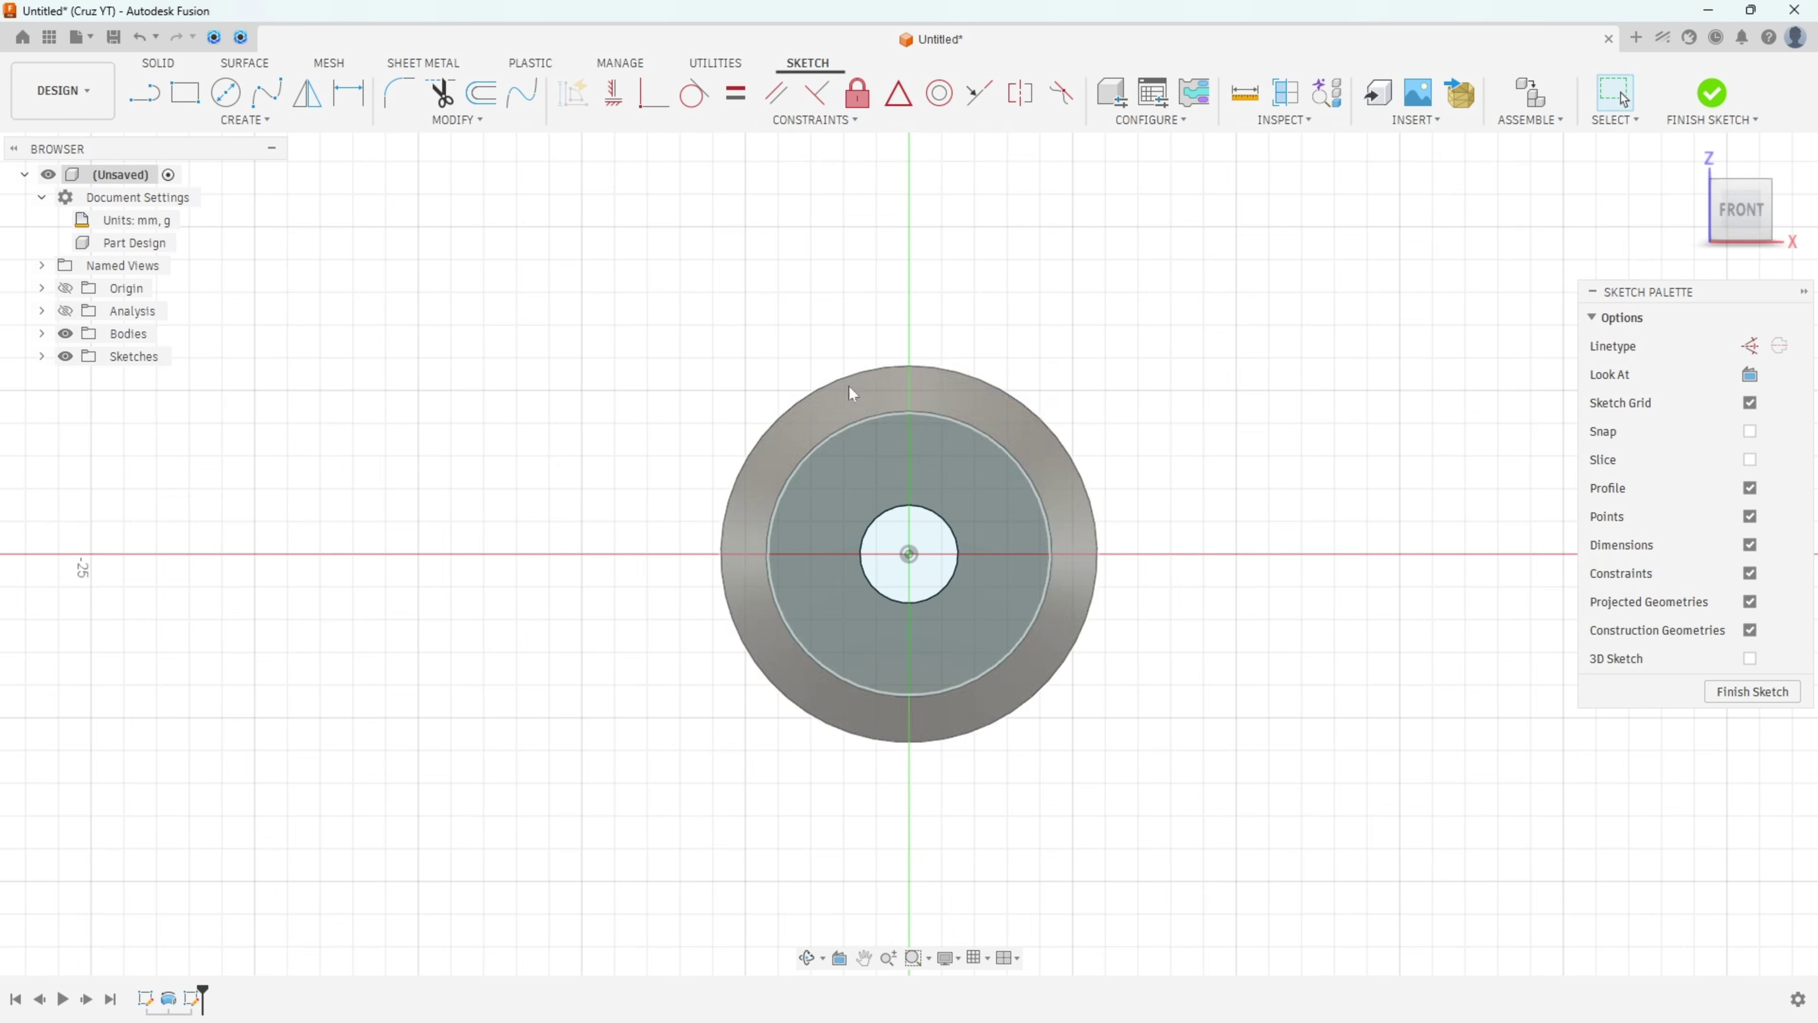
# Draw a 10 mm vertical construction line upward from the origin and move its dimension clear of the collet.
pyautogui.click(156, 100)
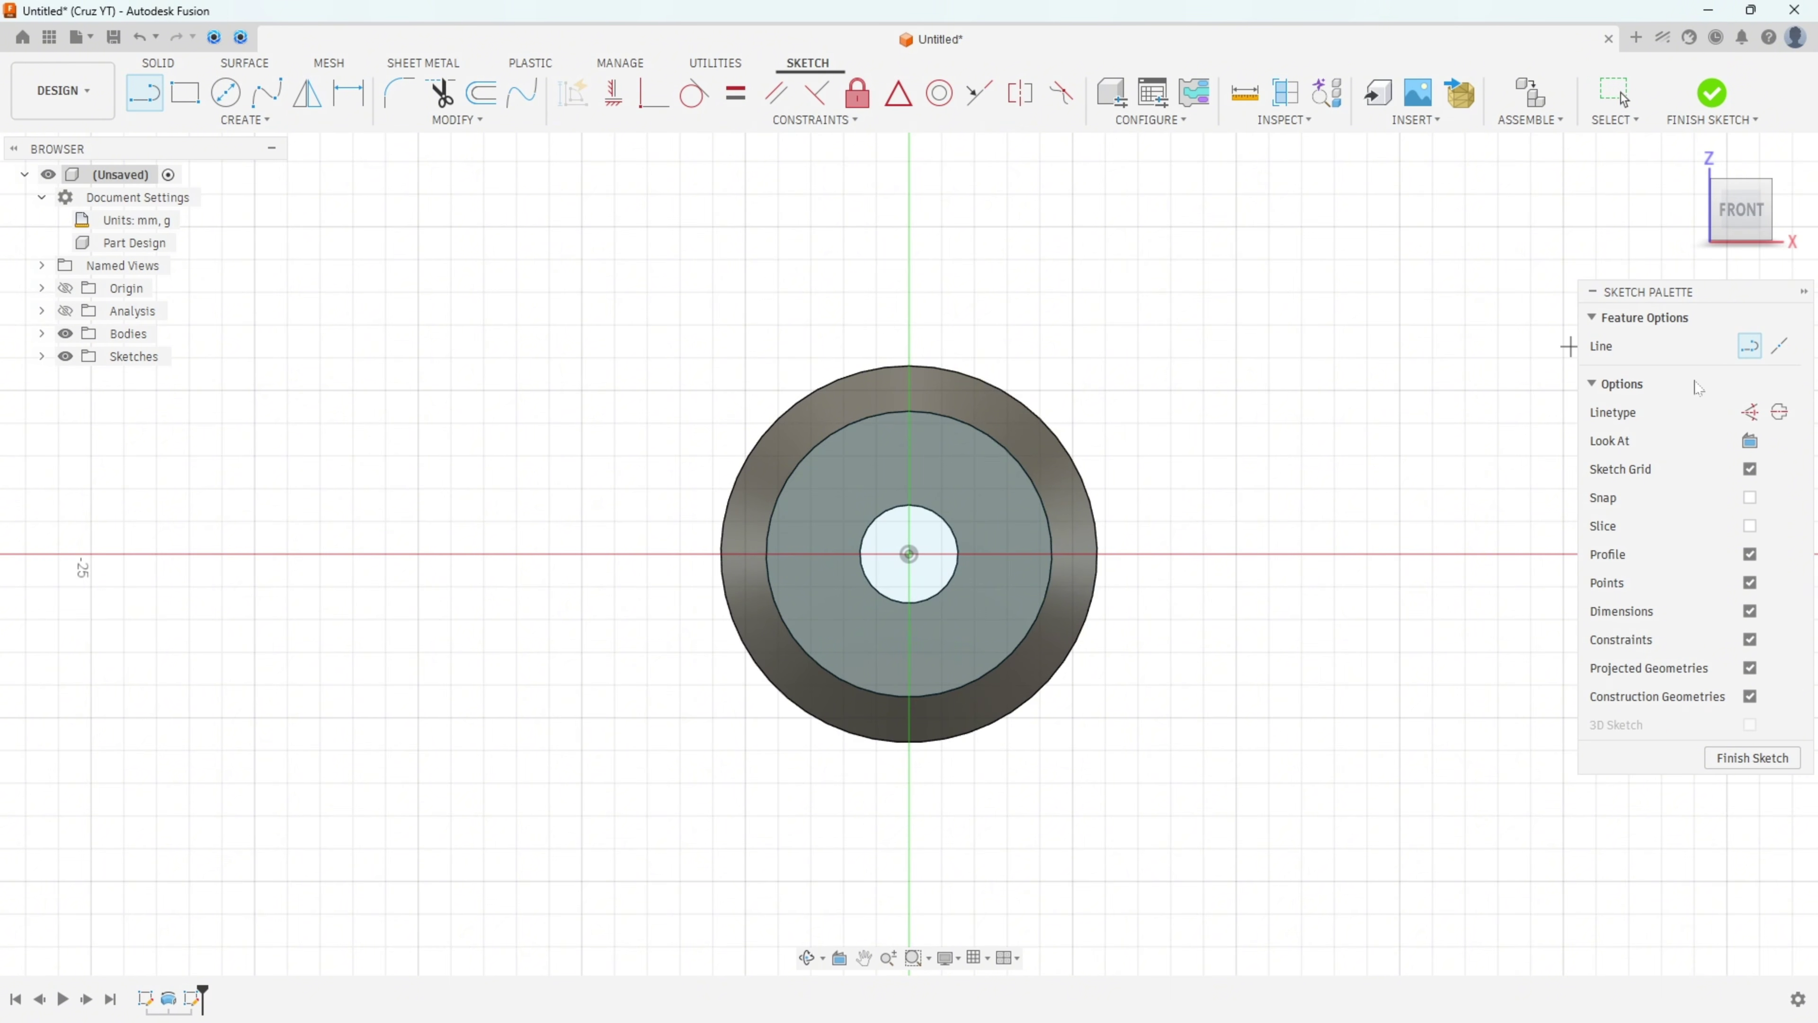
pyautogui.click(1751, 412)
pyautogui.click(909, 554)
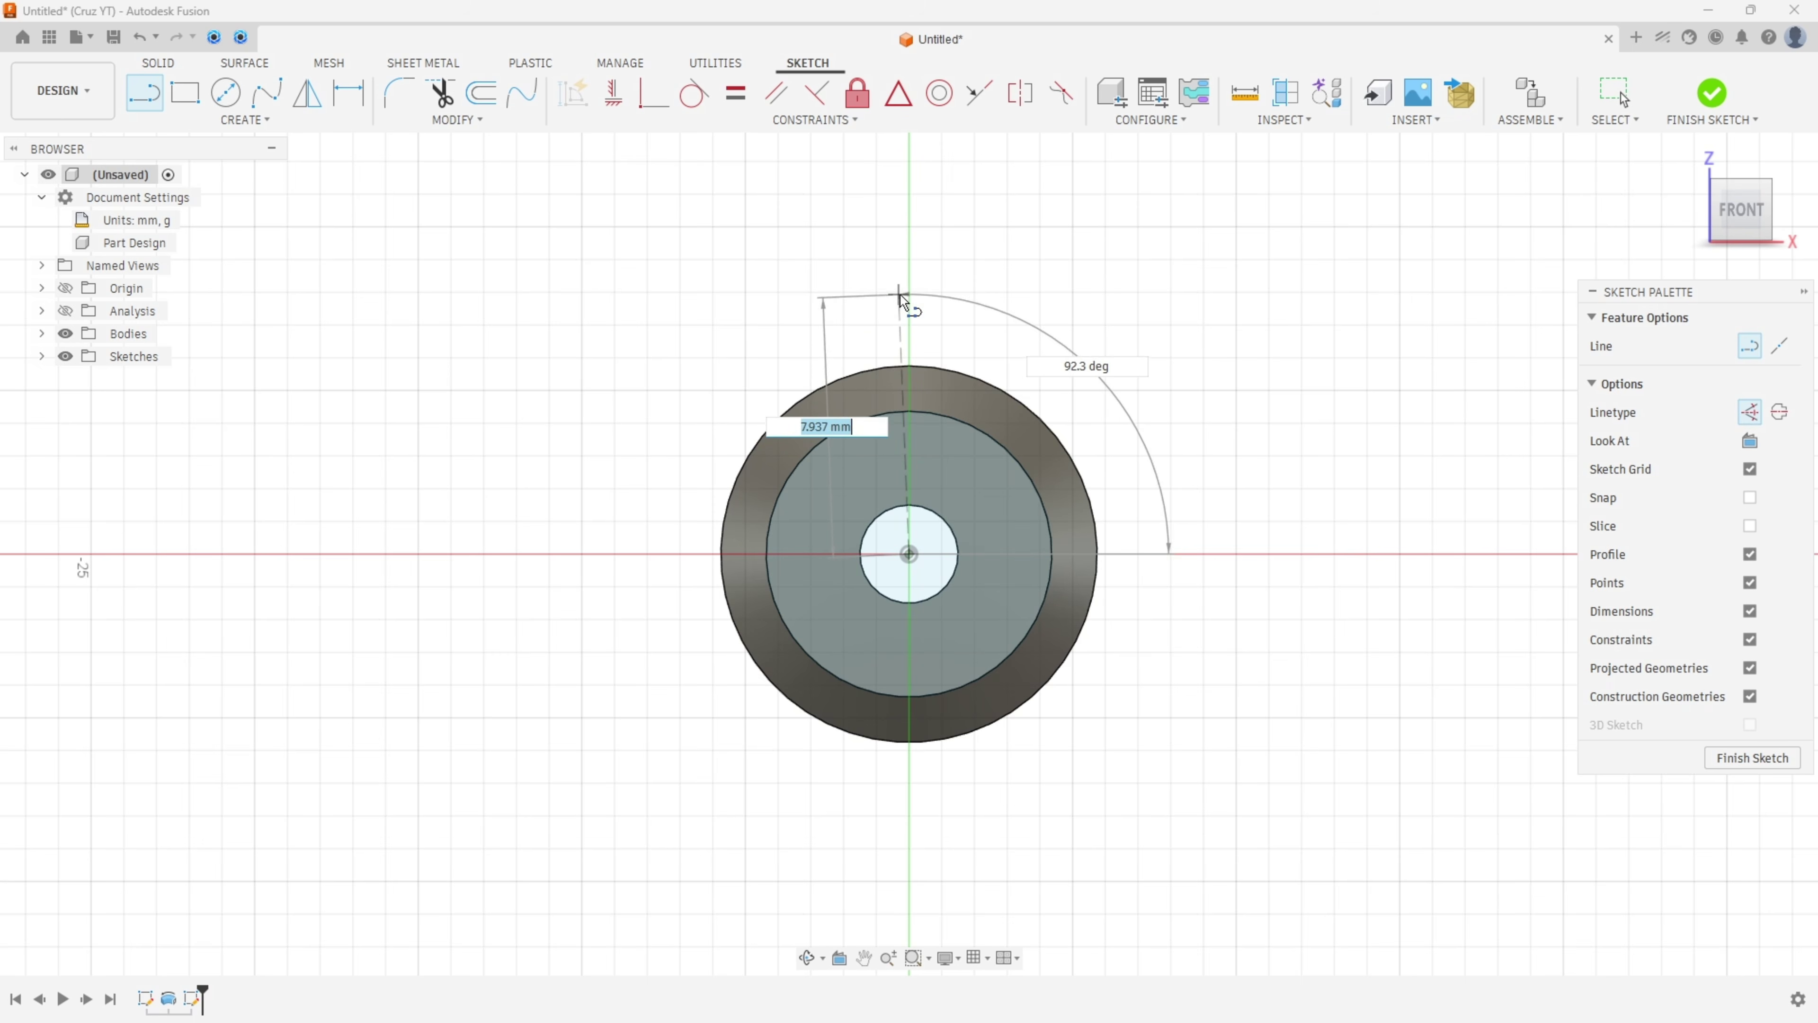
pyautogui.write('10')
pyautogui.press('Return')
pyautogui.press('Escape')
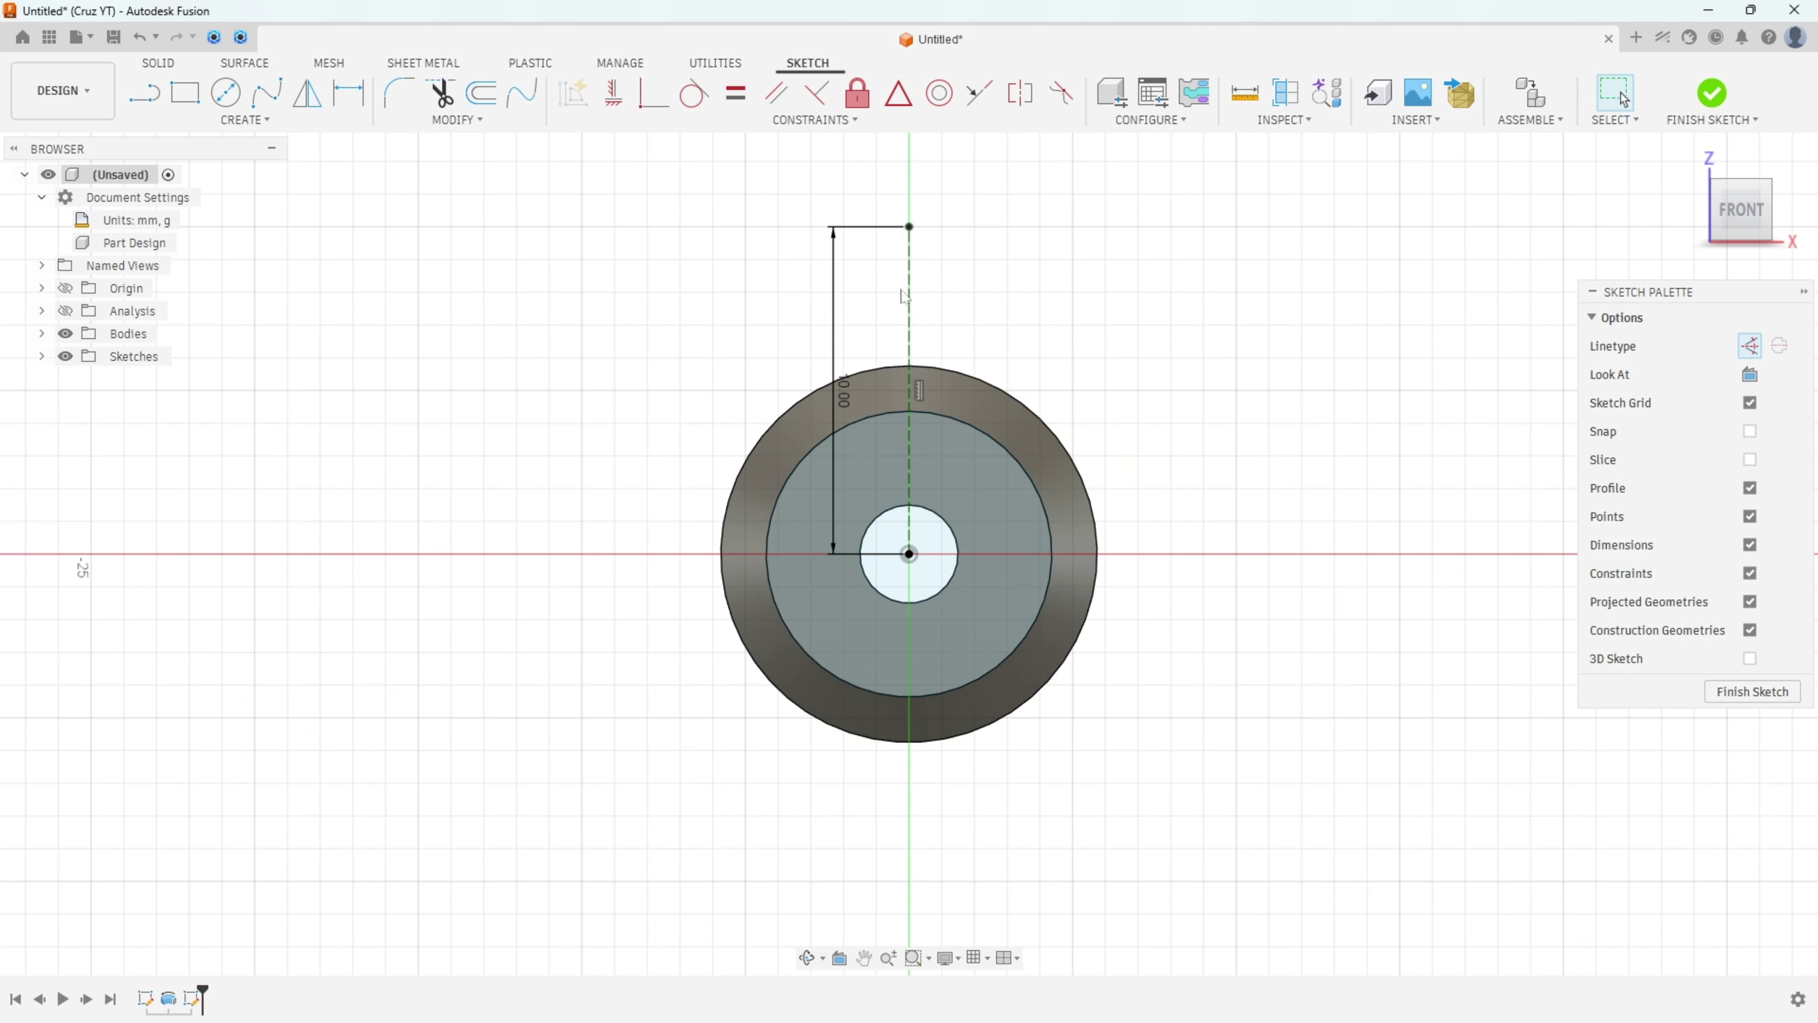
pyautogui.moveTo(844, 391); pyautogui.dragTo(622, 394)
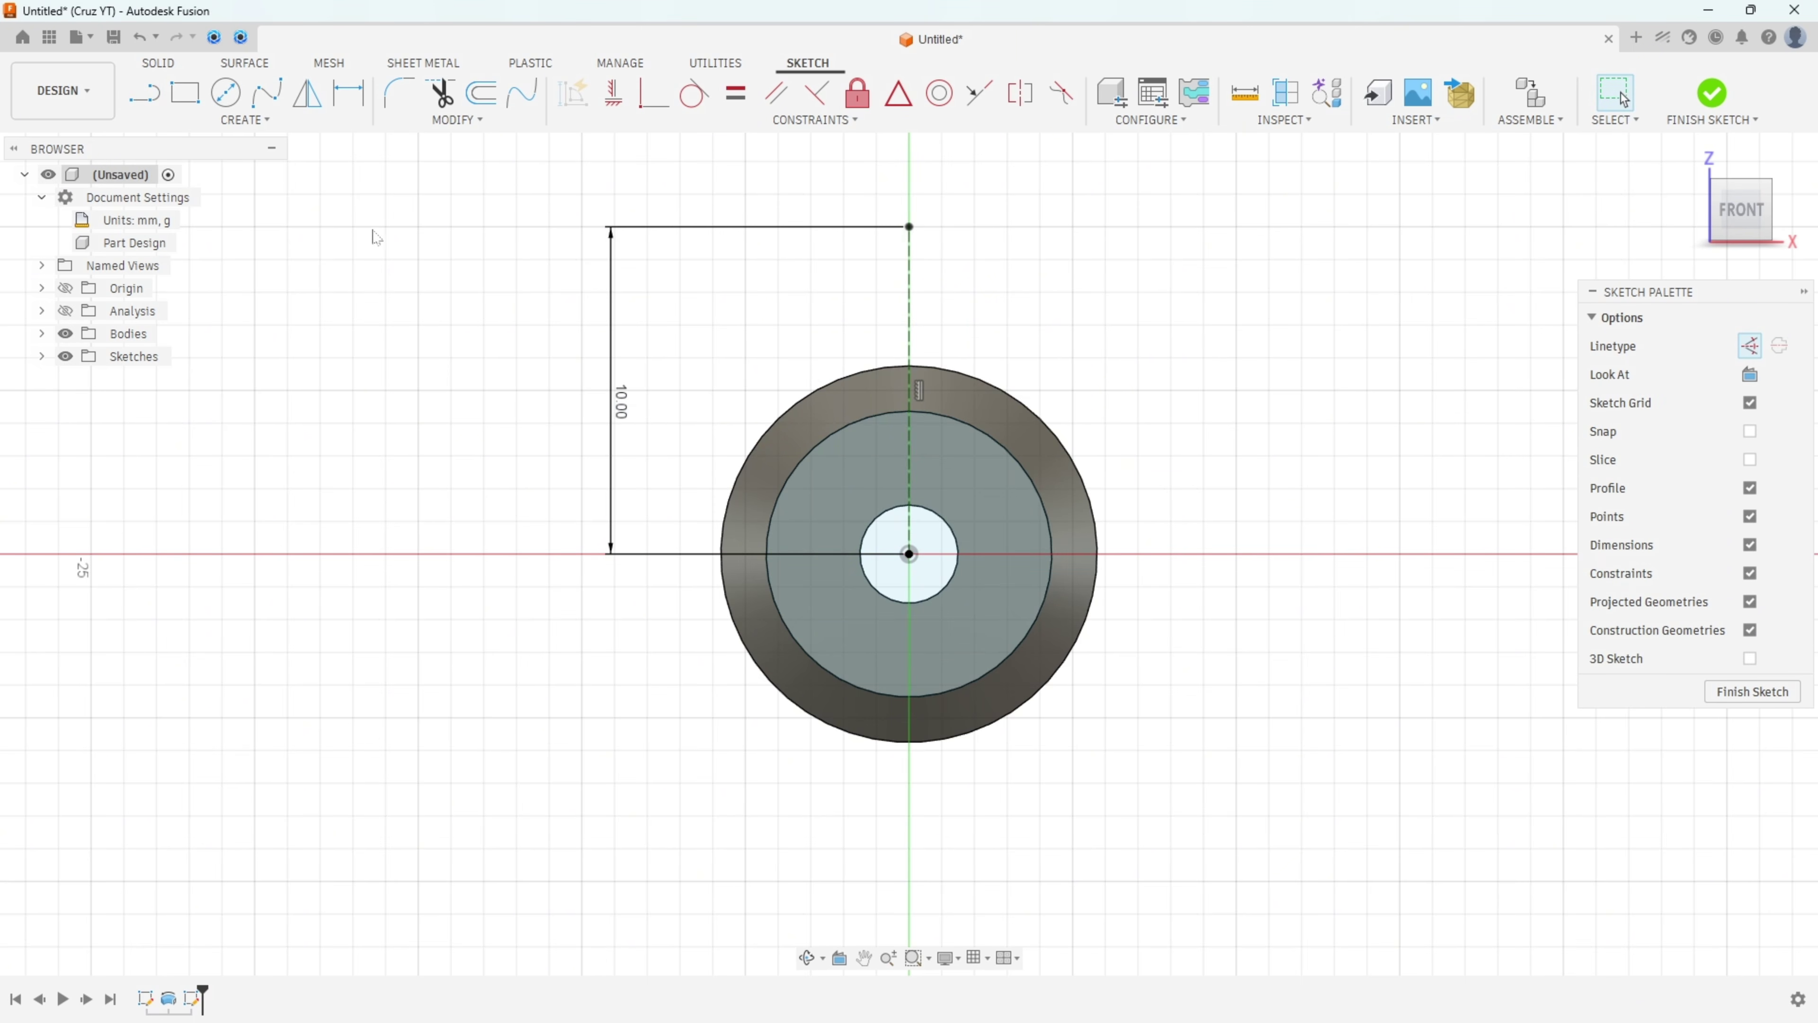
# Draw a solid line about 8.14 mm long from the origin, sloping upward to the positive X side of the construction line.
pyautogui.press('l')
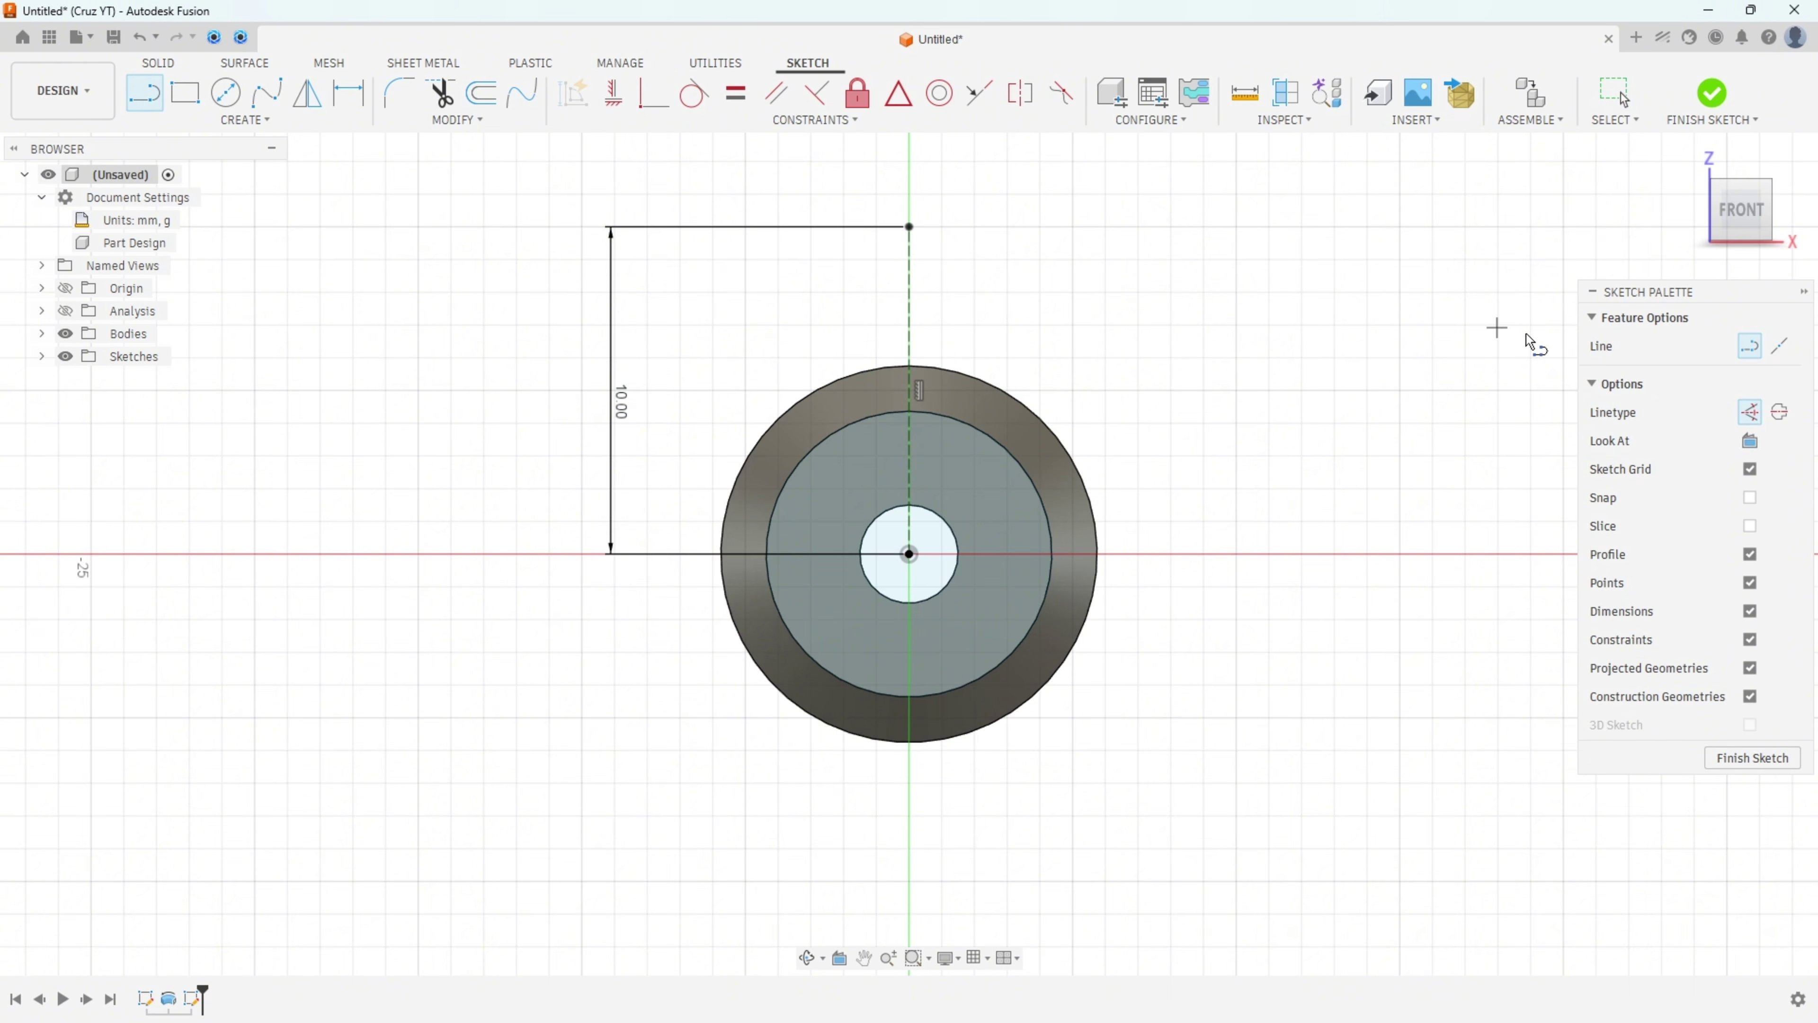
pyautogui.click(1748, 414)
pyautogui.click(909, 553)
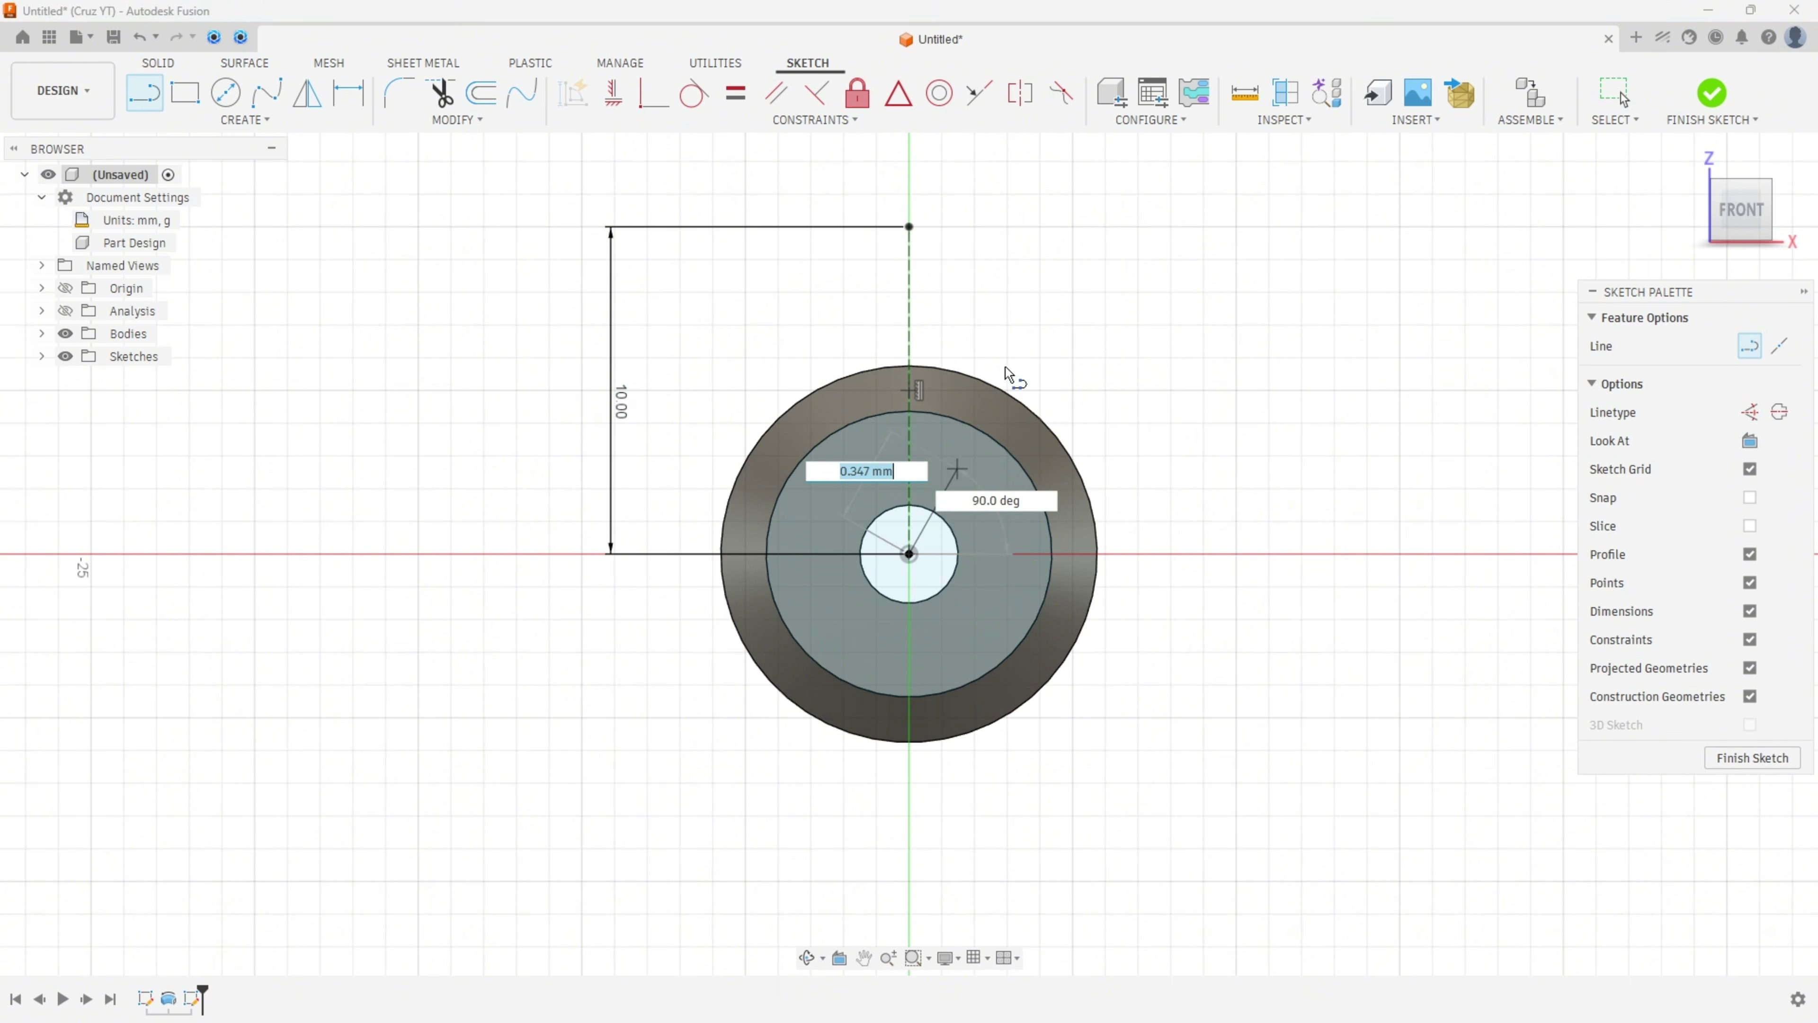
pyautogui.click(1042, 323)
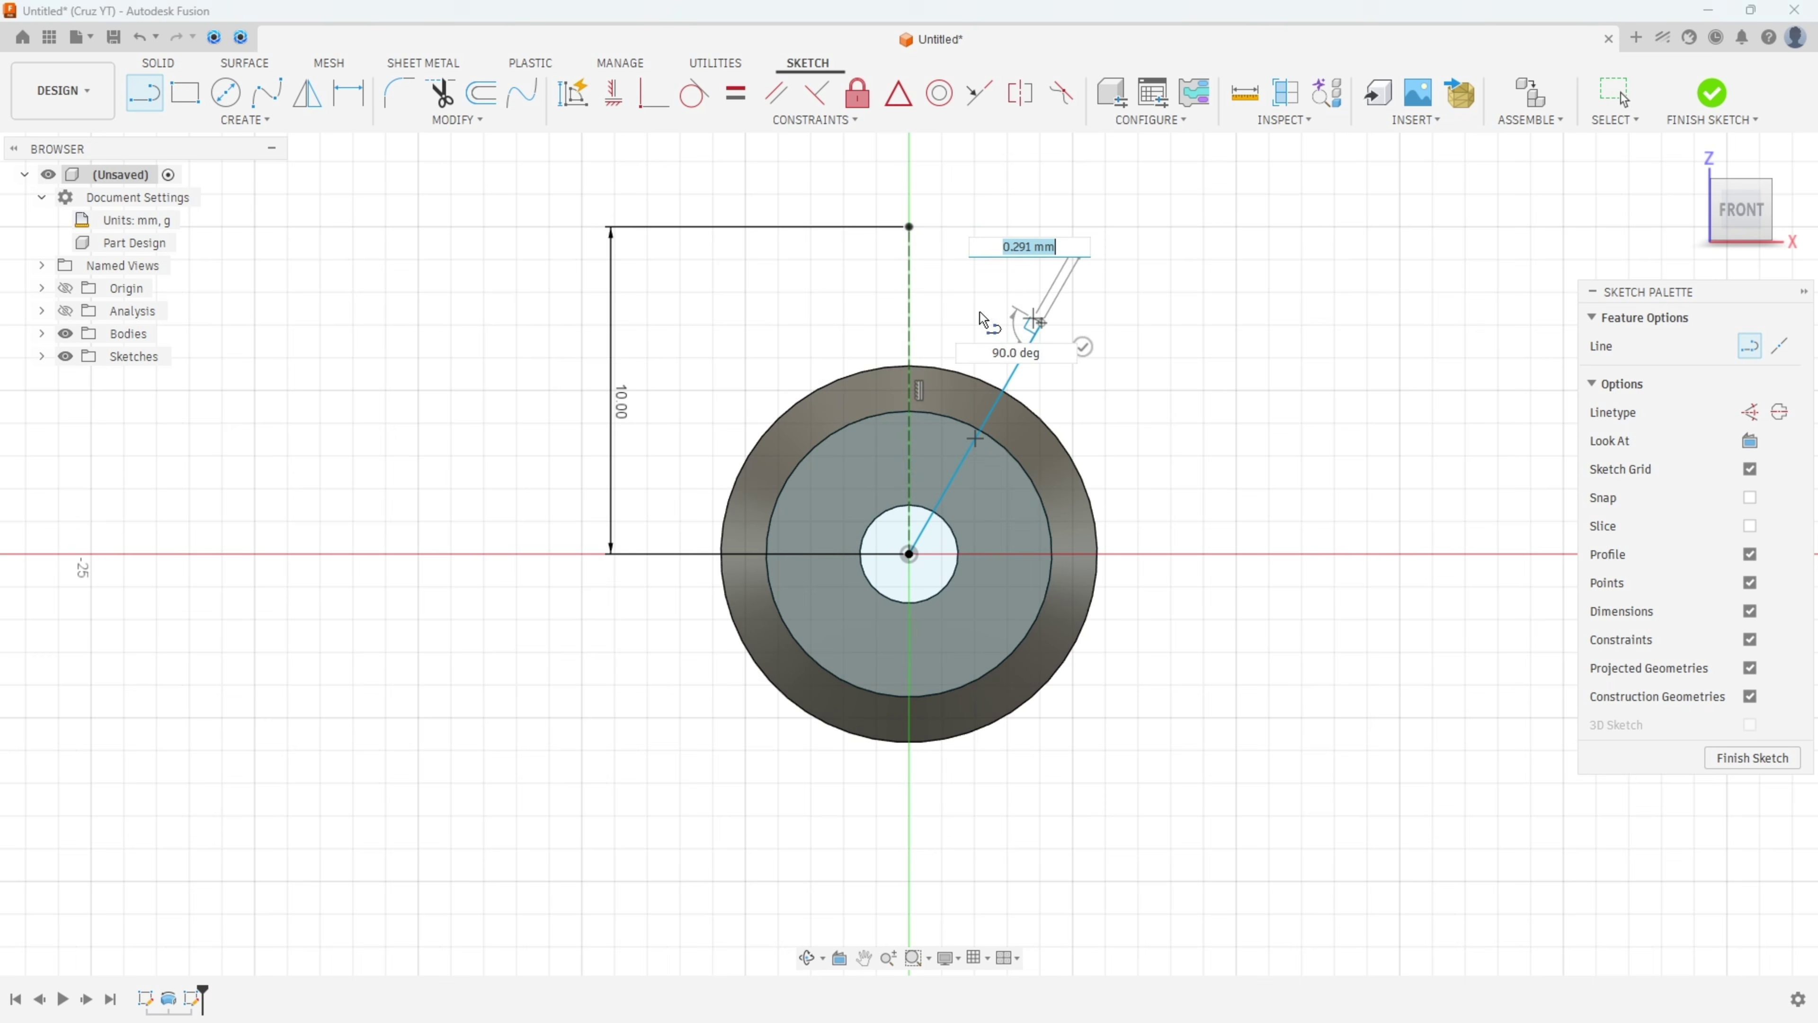
# Dimension the angle between the sloped line and the vertical construction line at 22,5°.
pyautogui.click(338, 106)
pyautogui.click(1024, 360)
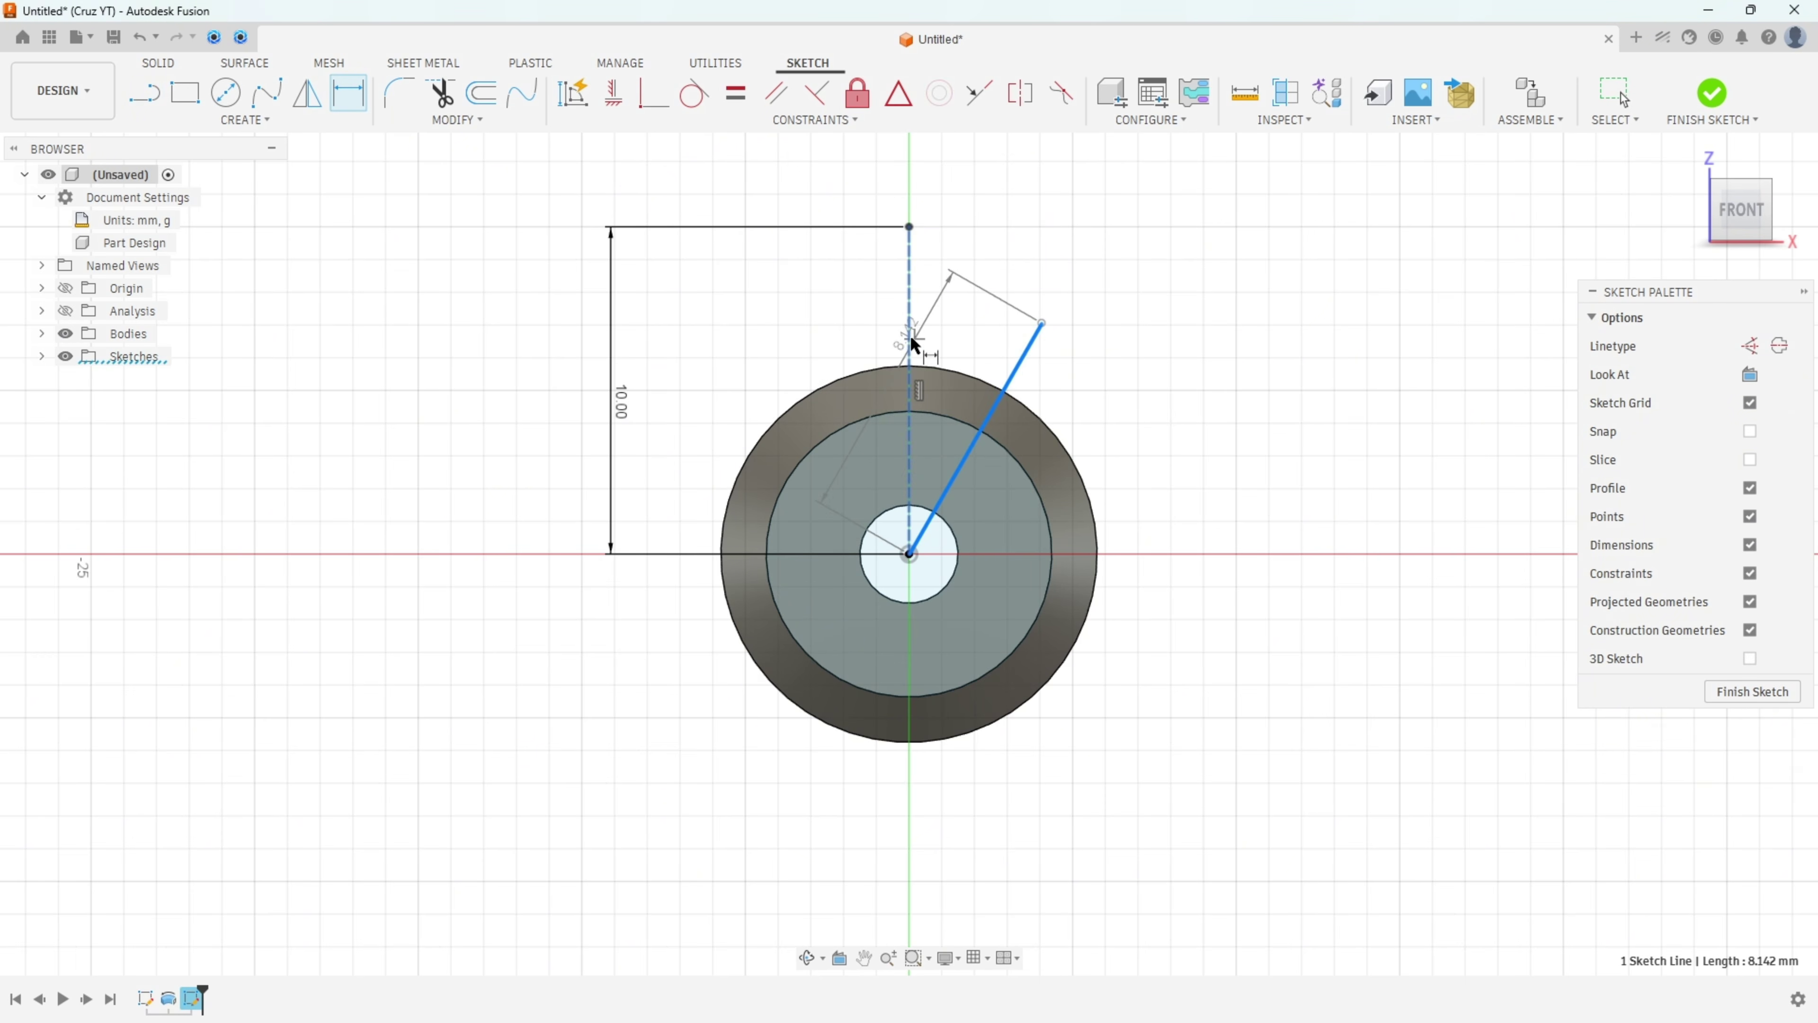
pyautogui.click(956, 312)
pyautogui.write('2')
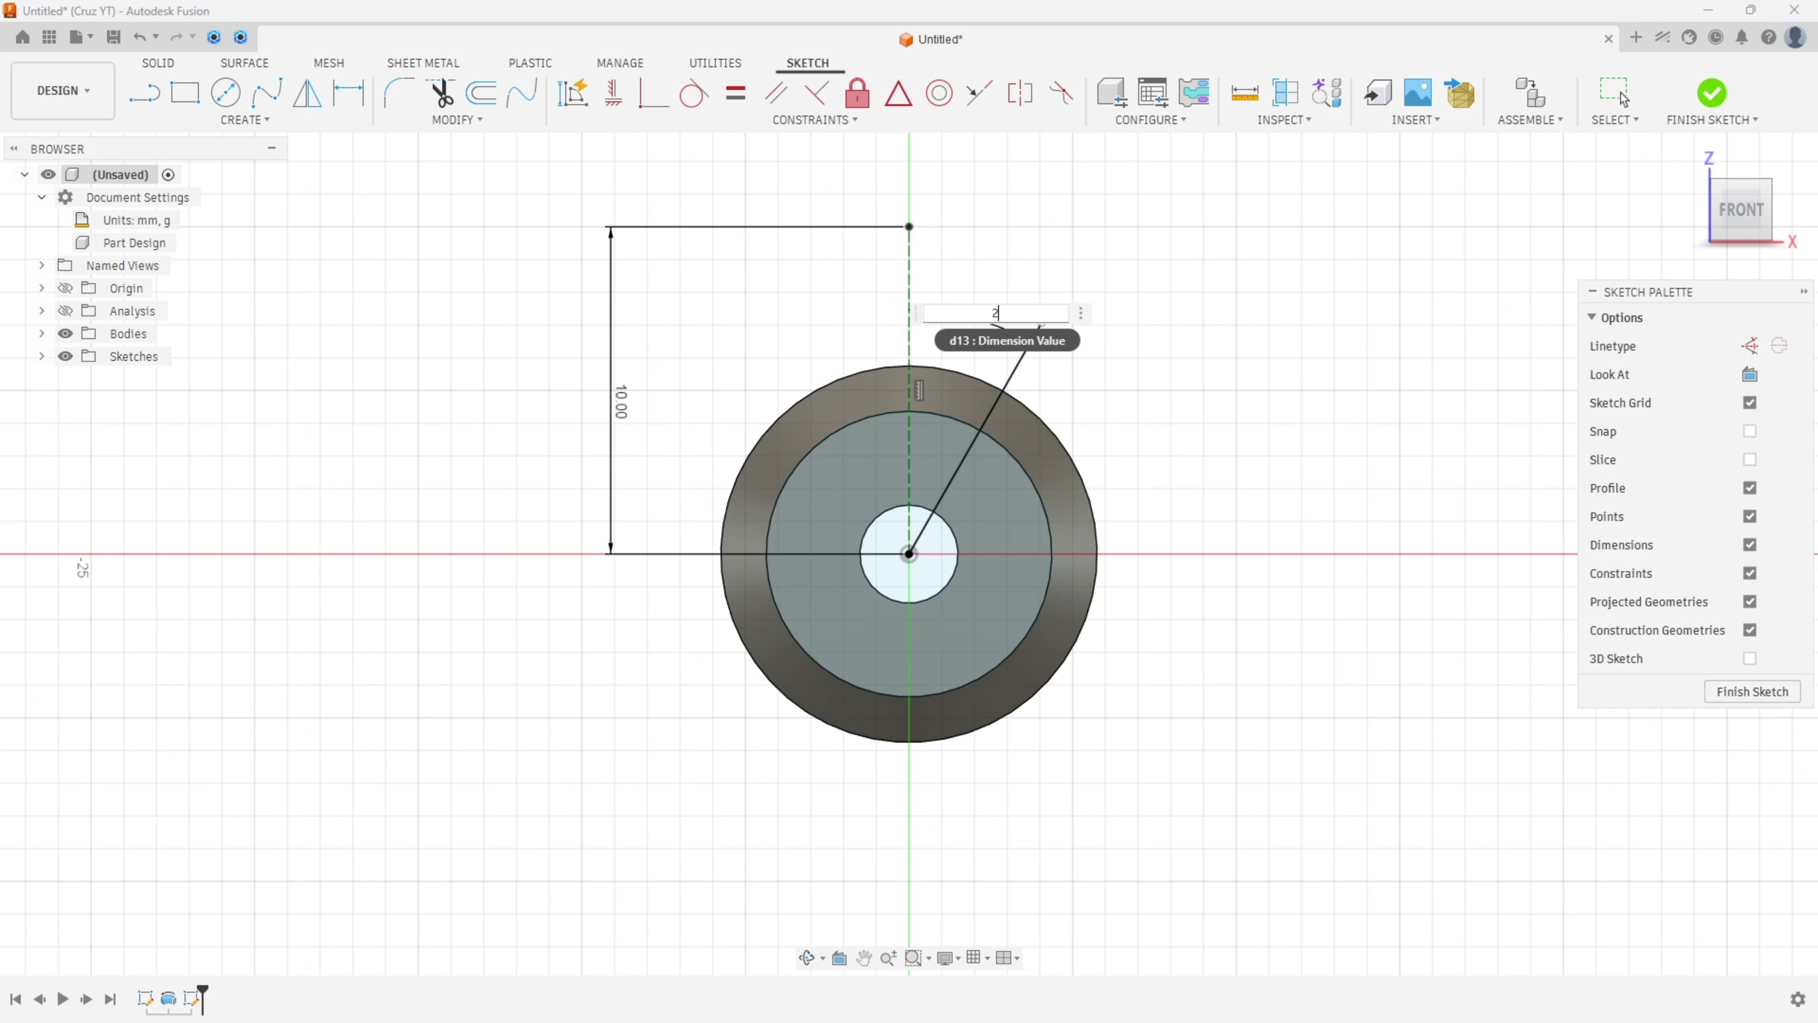
pyautogui.write('2,5')
pyautogui.press('Return')
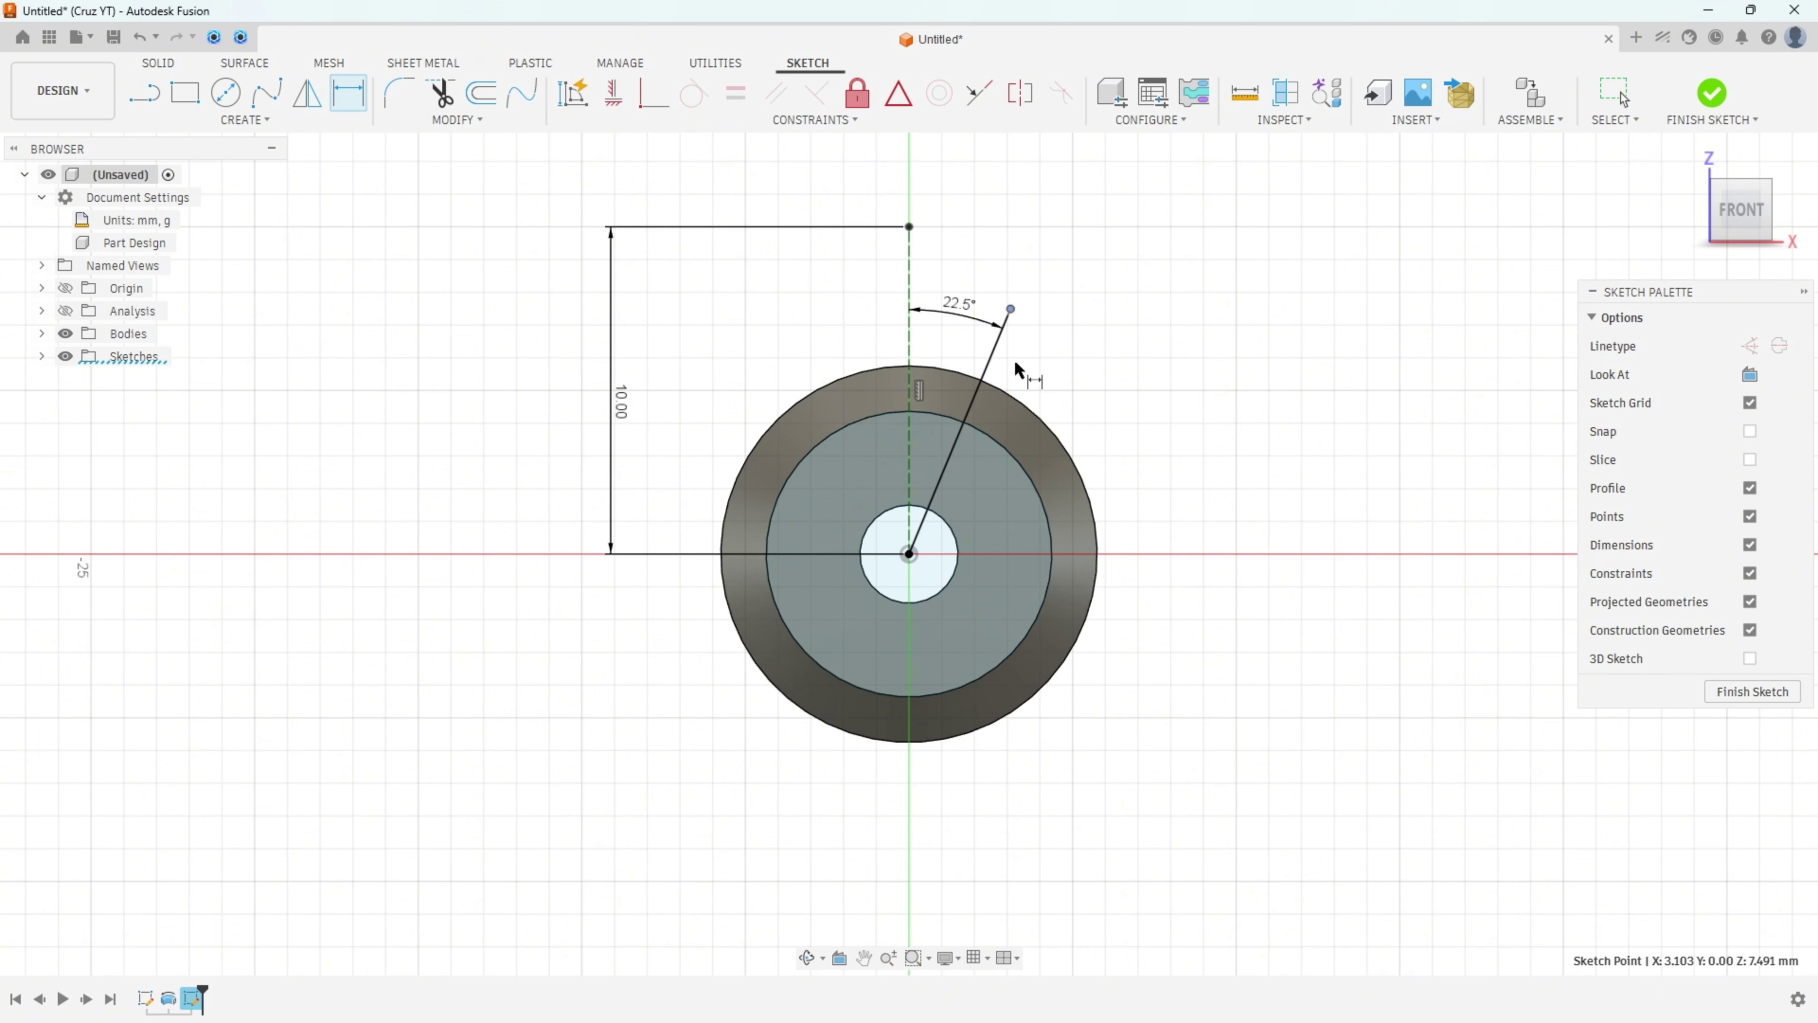
# Dimension the vertical distance from the origin to the sloped line's outer end at 7,5 mm and finish the sketch.
pyautogui.click(918, 556)
pyautogui.click(1205, 434)
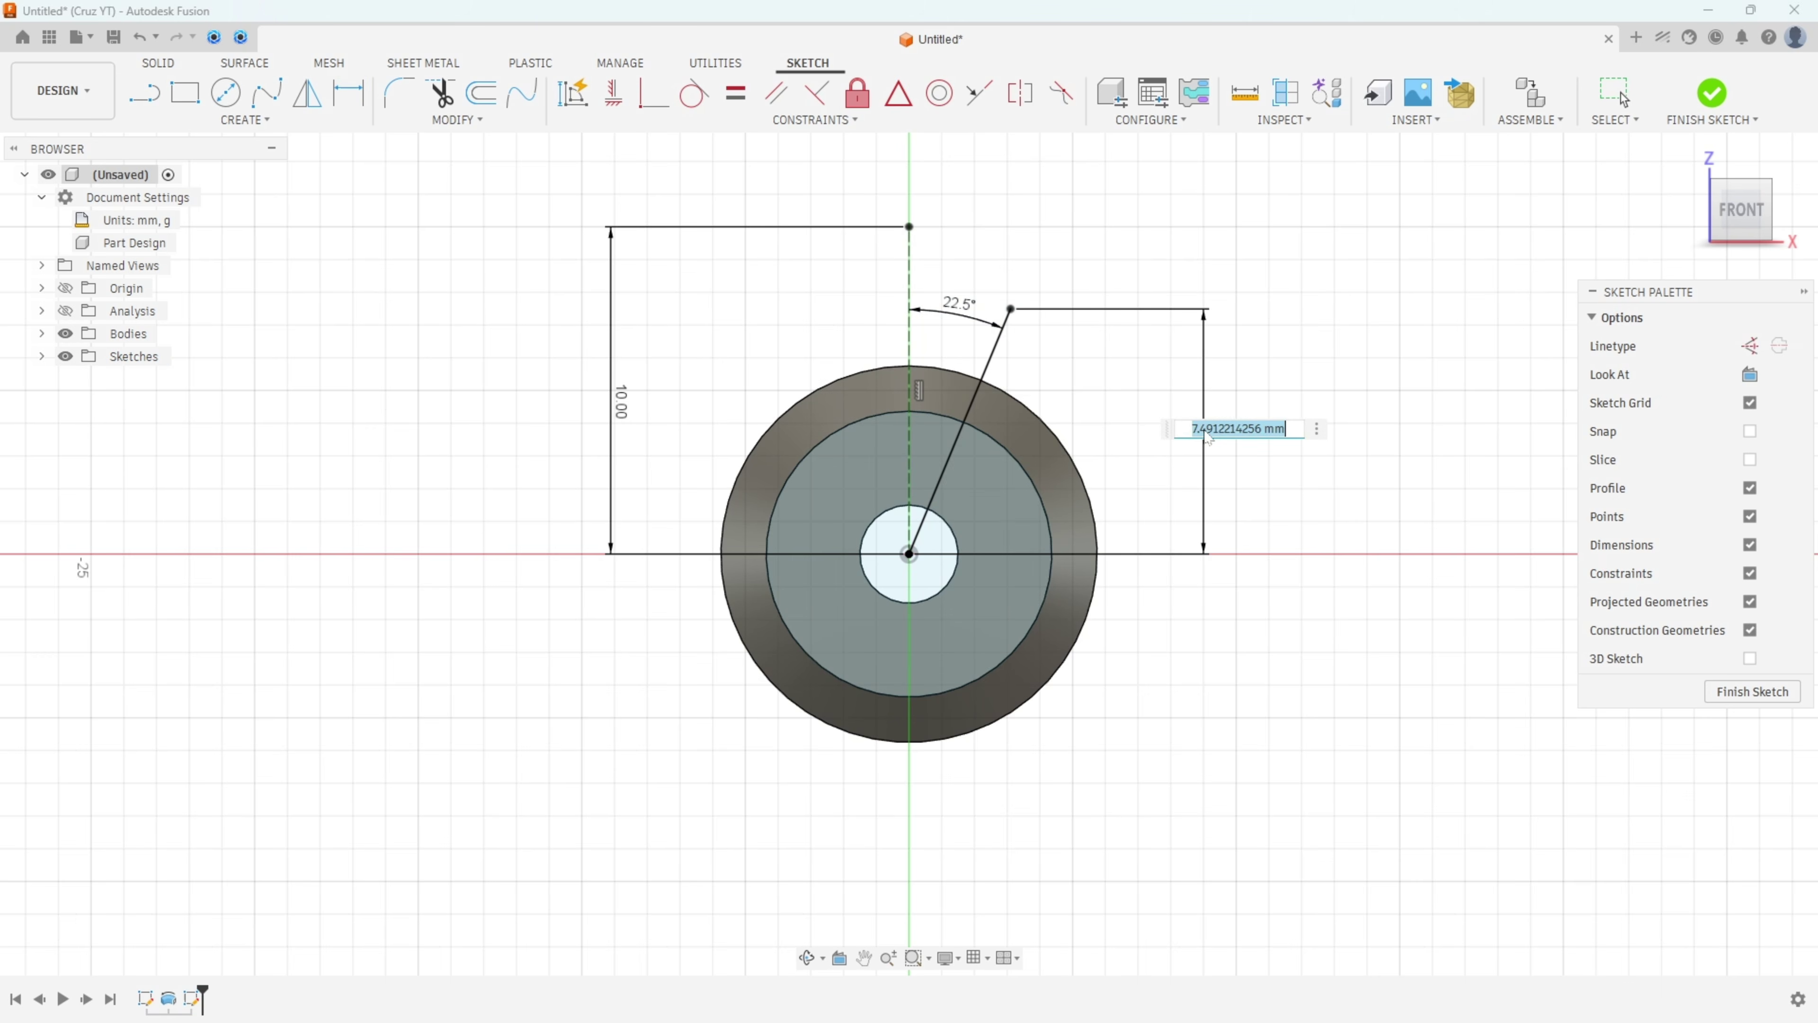
pyautogui.write('7')
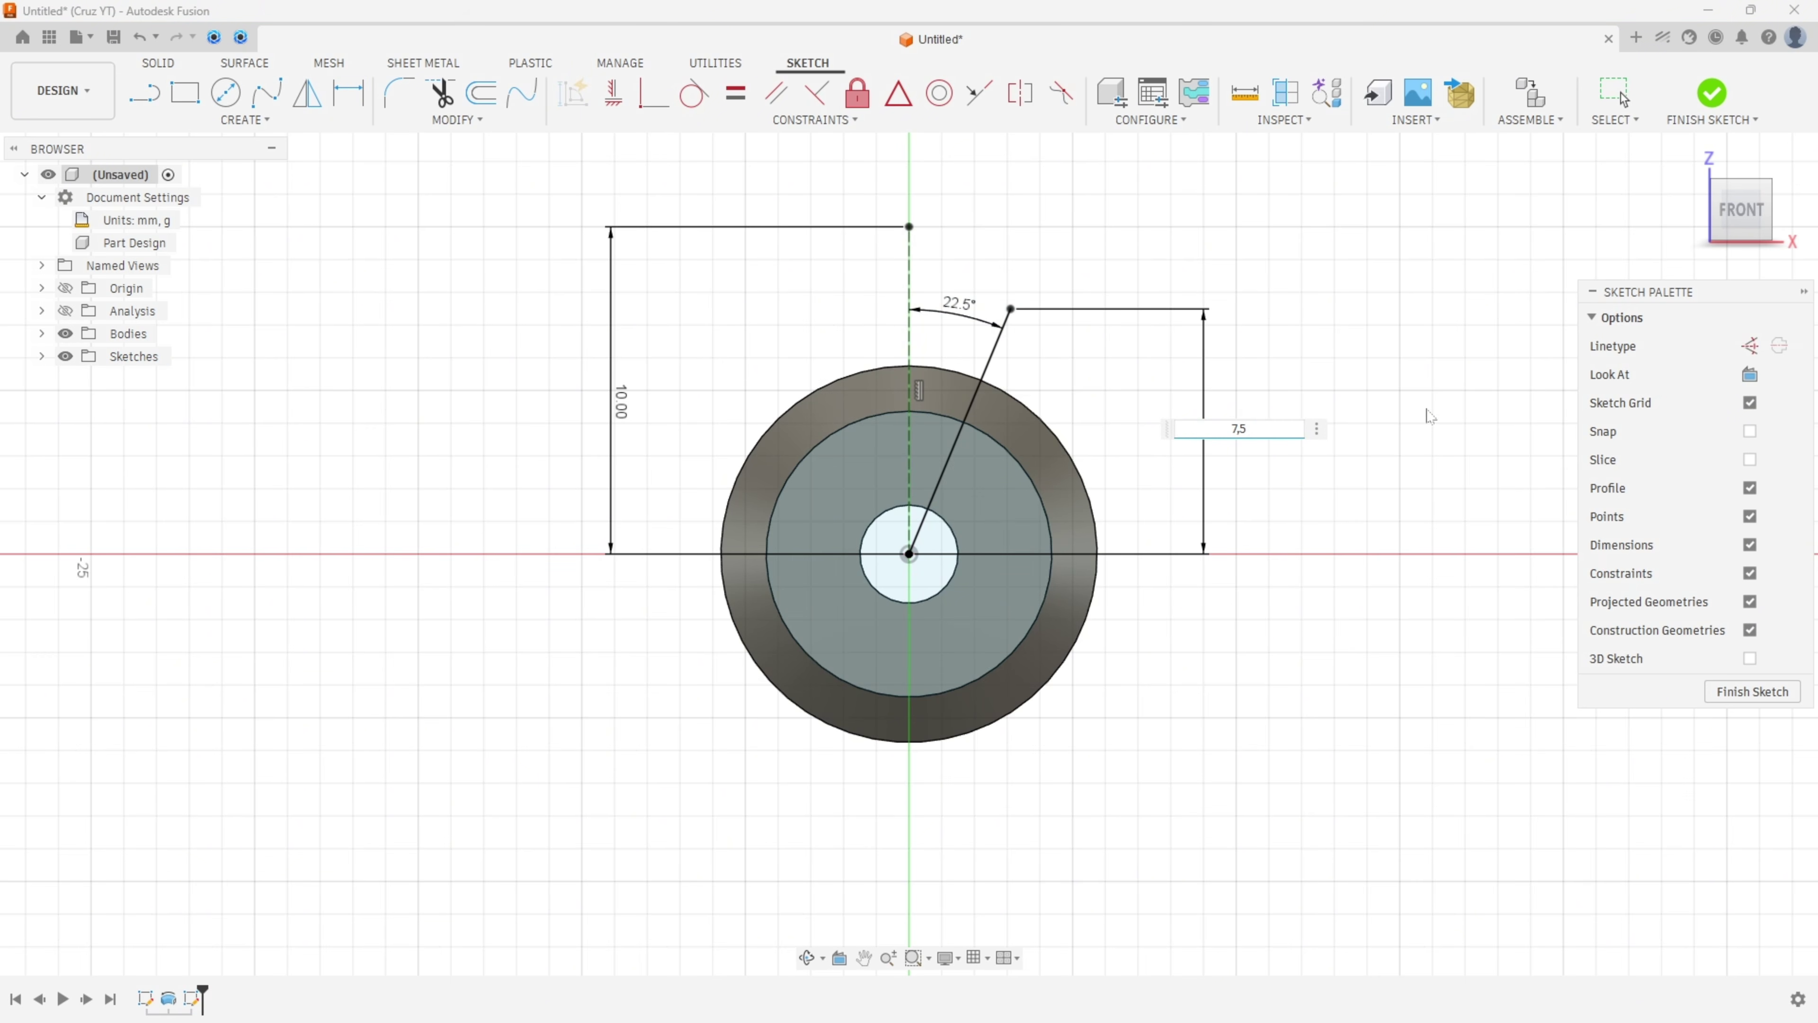
pyautogui.write(',5')
pyautogui.press('Return')
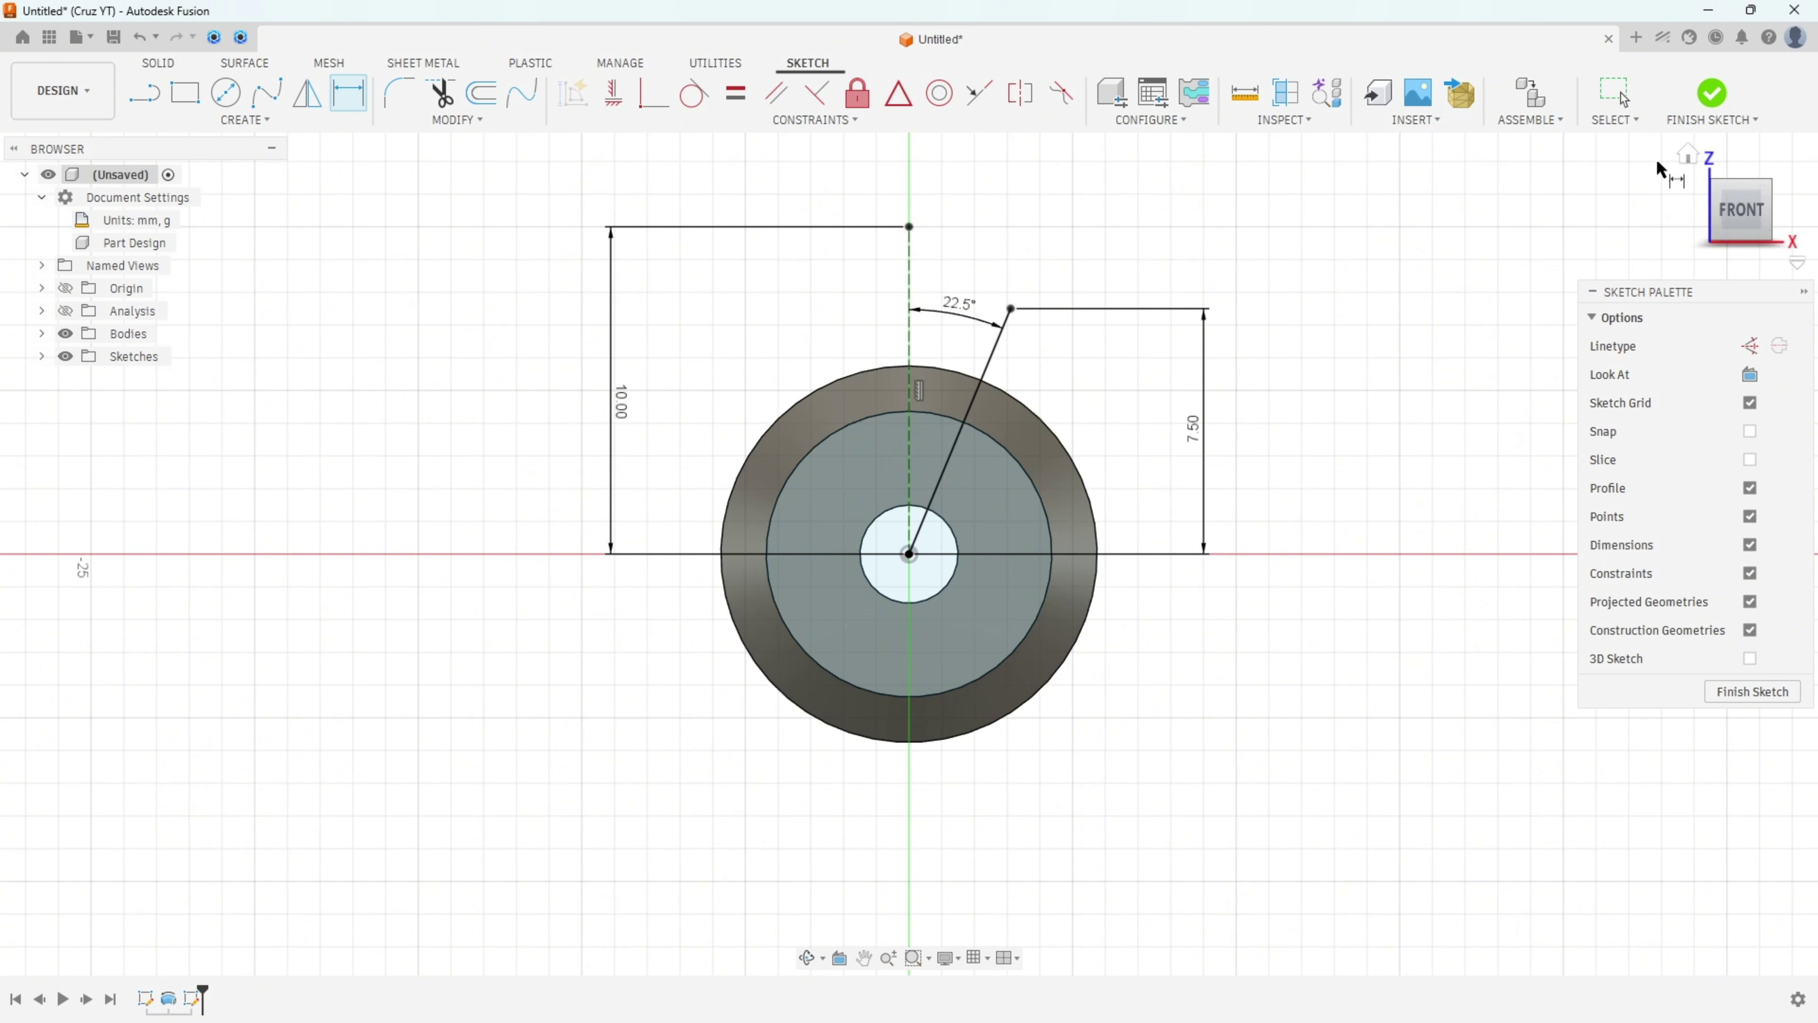
pyautogui.click(1712, 92)
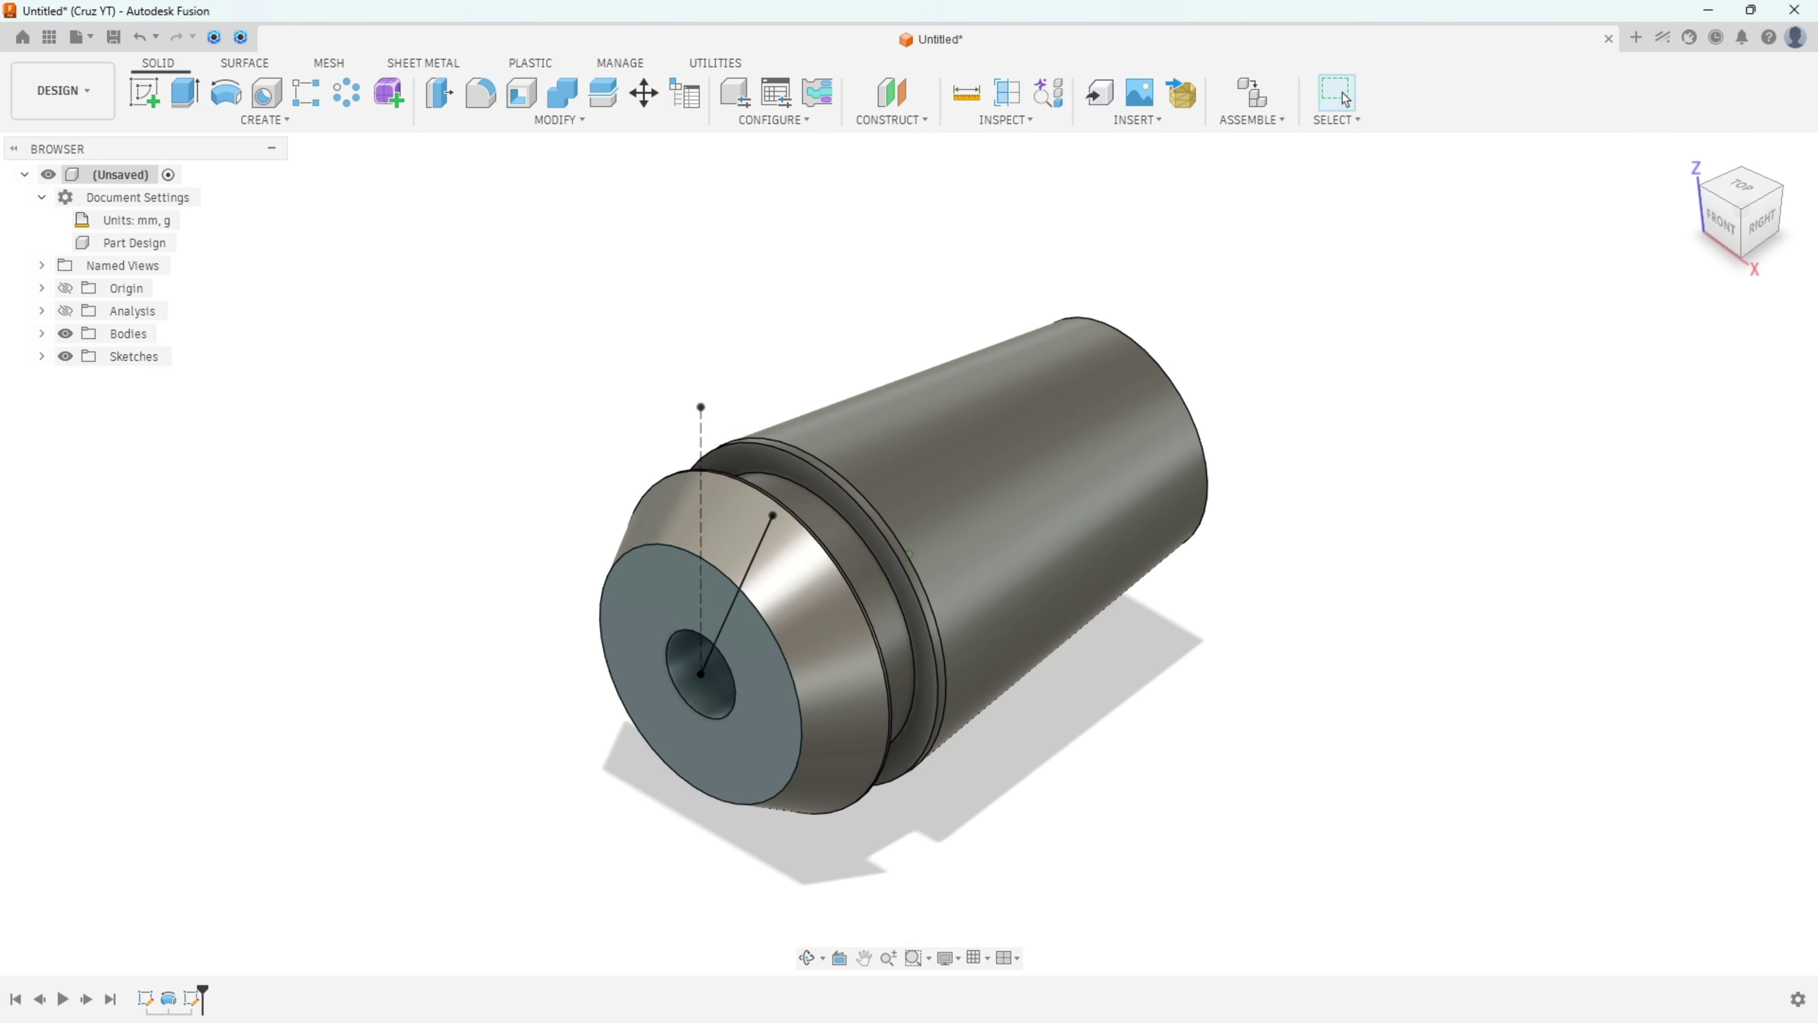
# Switch to the Draw 164_1.pdf drawing and mark the 0.2 slot width, the 17 slot length and the opposing slot directions.
pyautogui.hotkey('alt', 'Tab')
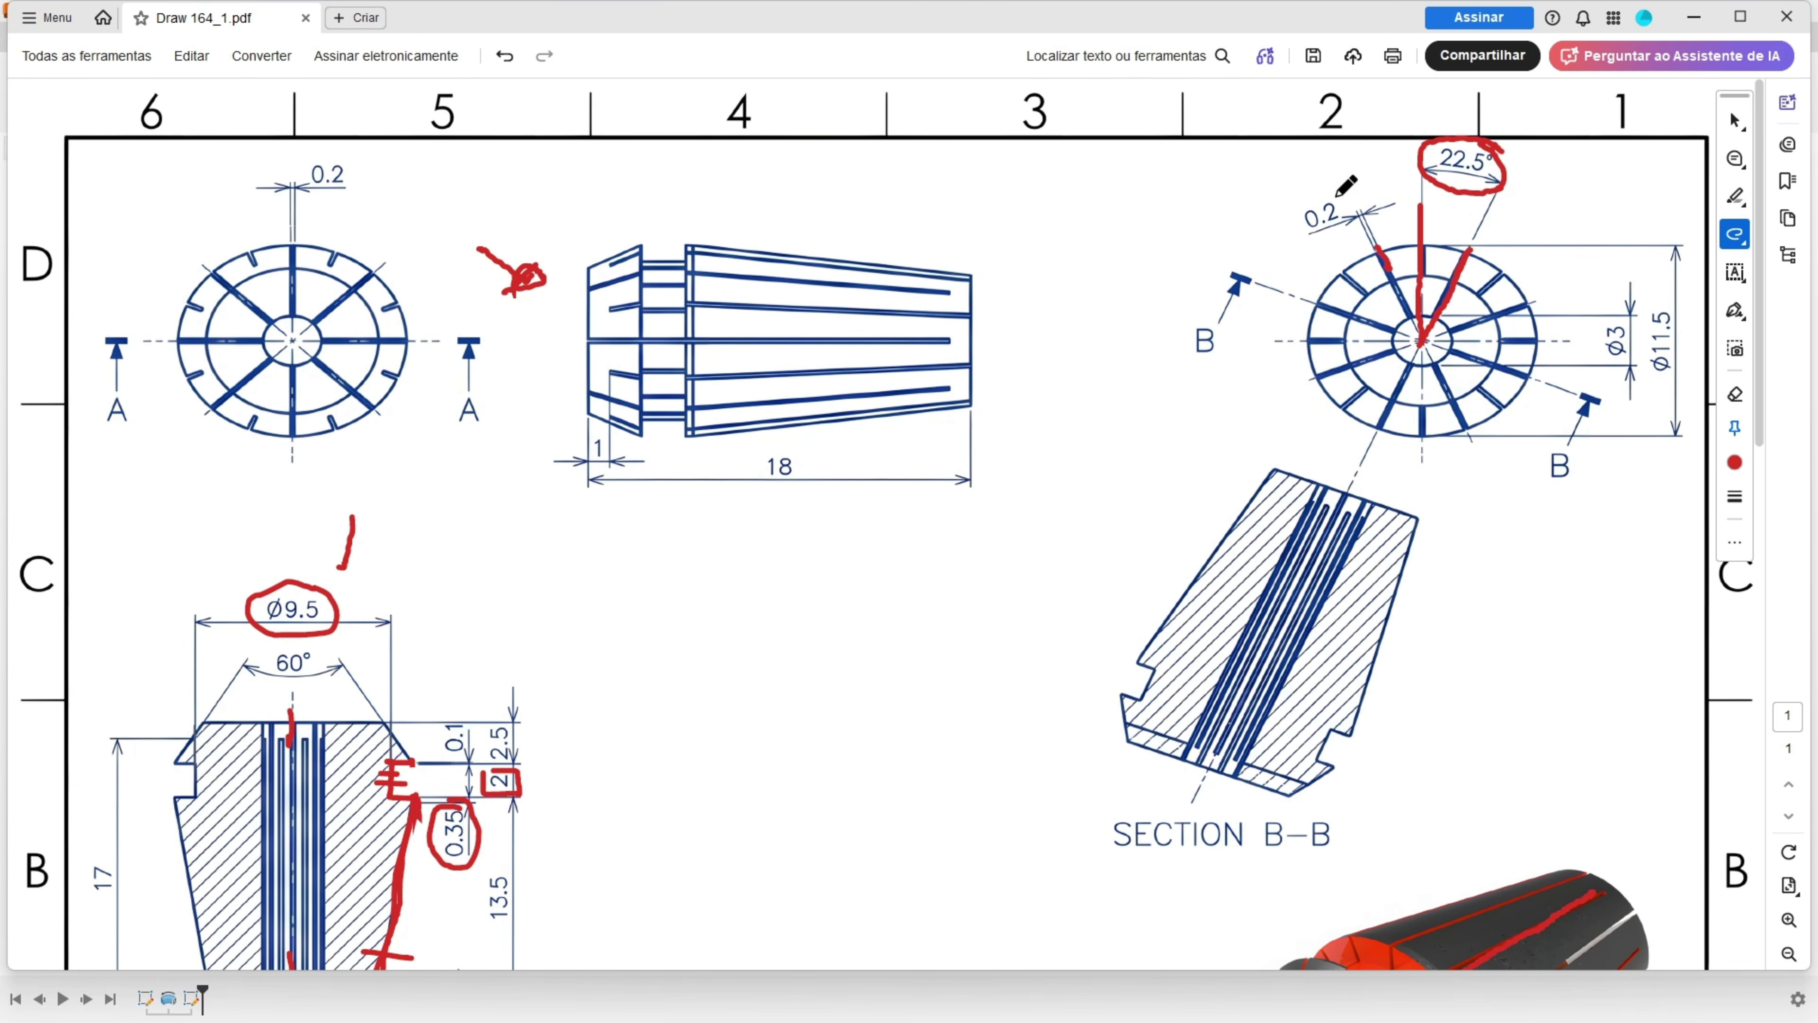
pyautogui.moveTo(1346, 186)
pyautogui.mouseDown()
pyautogui.moveTo(1289, 235)
pyautogui.moveTo(1344, 184)
pyautogui.mouseUp()
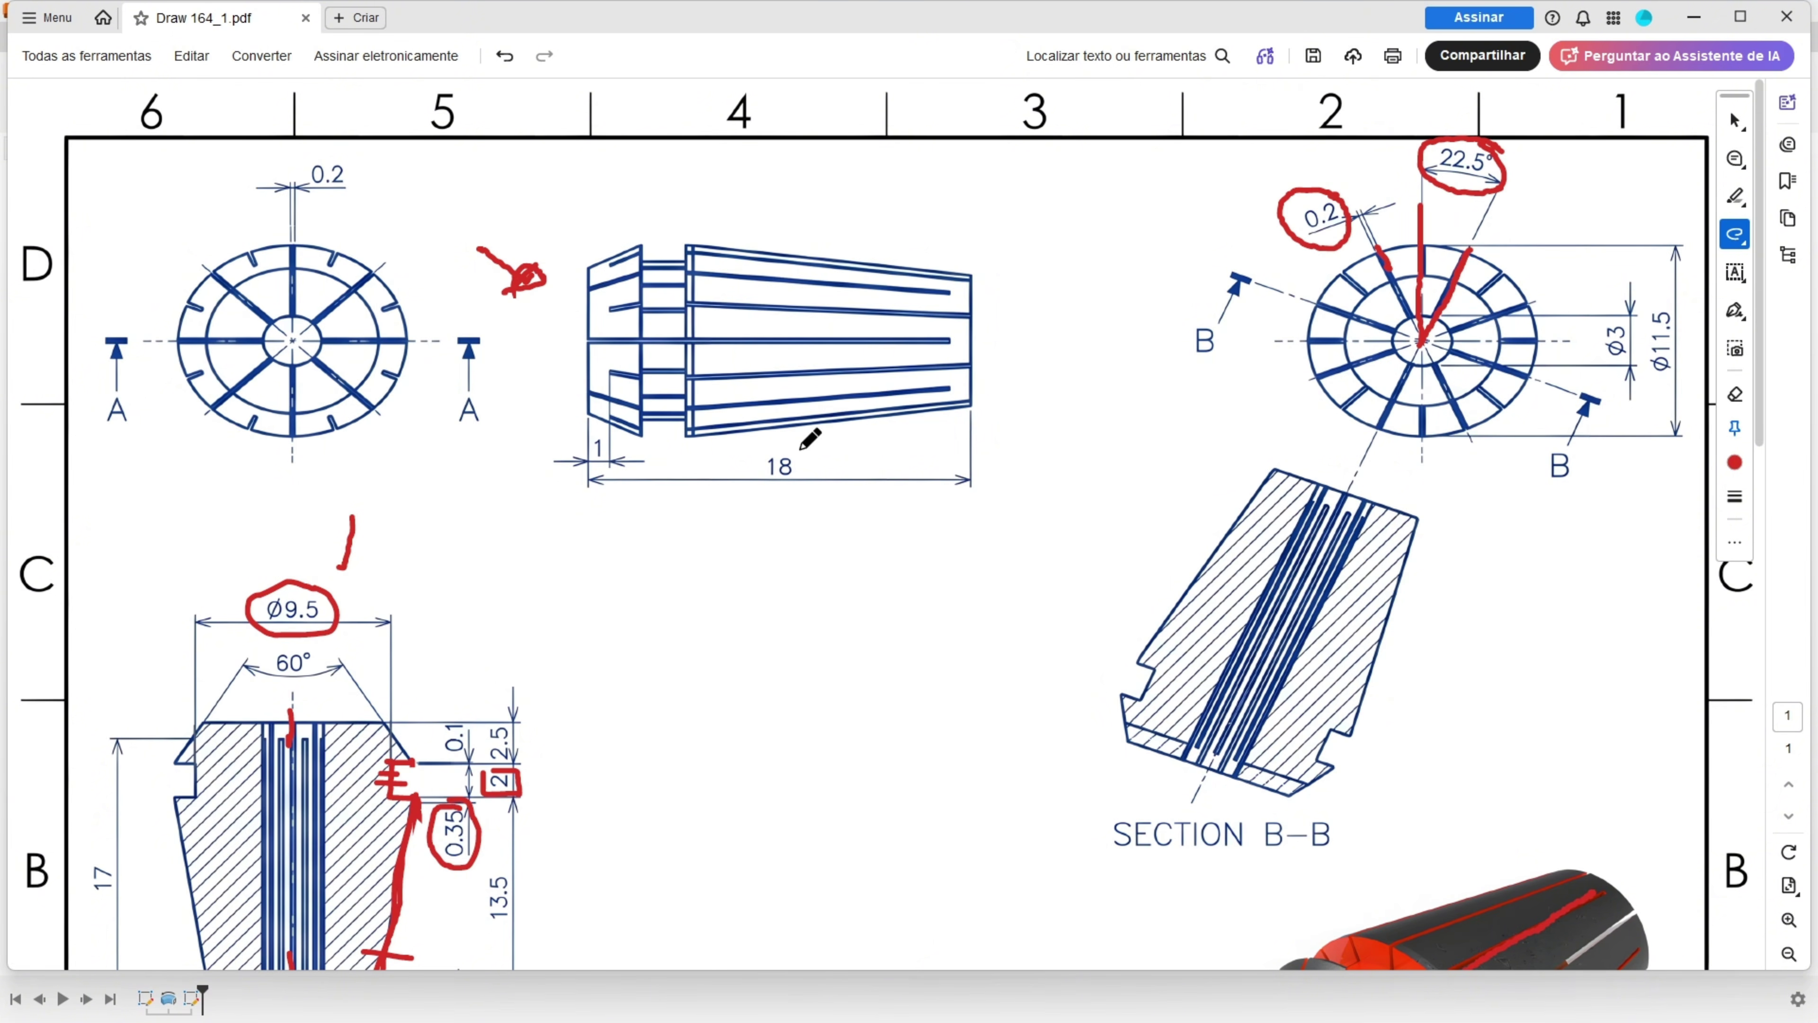
pyautogui.scroll(-3, 440, 568)
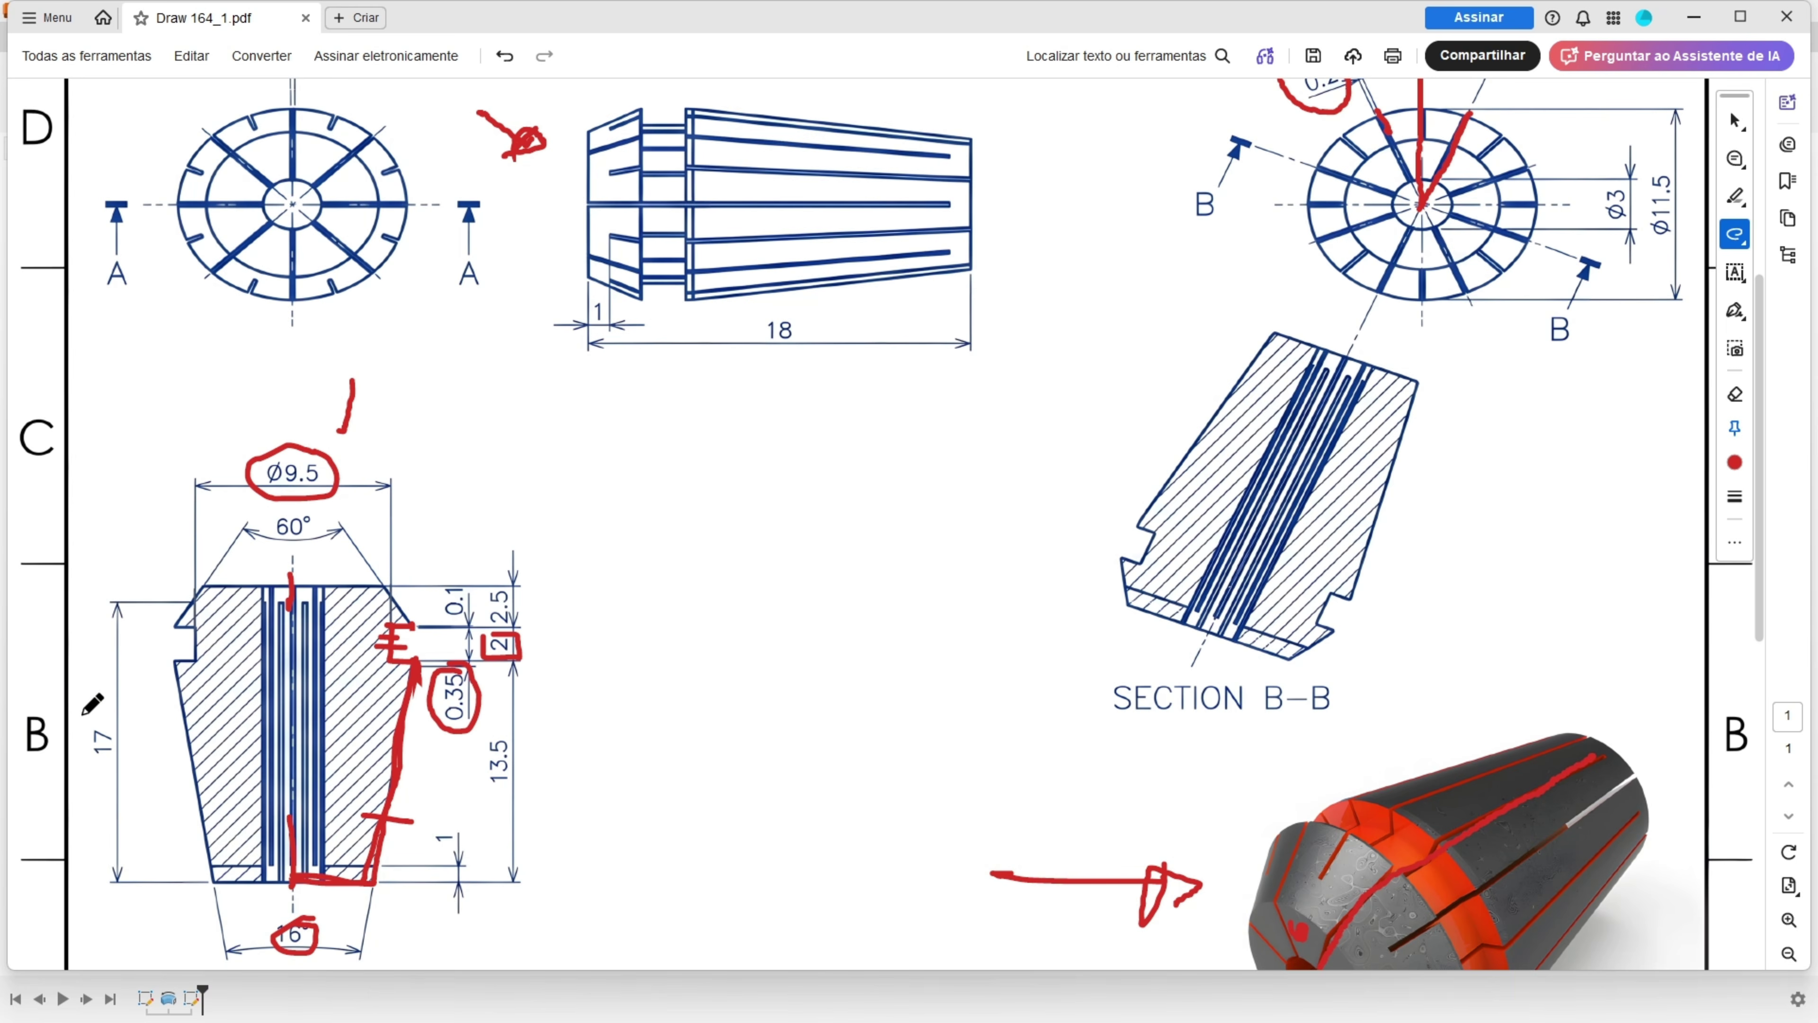
pyautogui.moveTo(83, 713)
pyautogui.mouseDown()
pyautogui.moveTo(127, 718)
pyautogui.moveTo(121, 771)
pyautogui.moveTo(73, 741)
pyautogui.mouseUp()
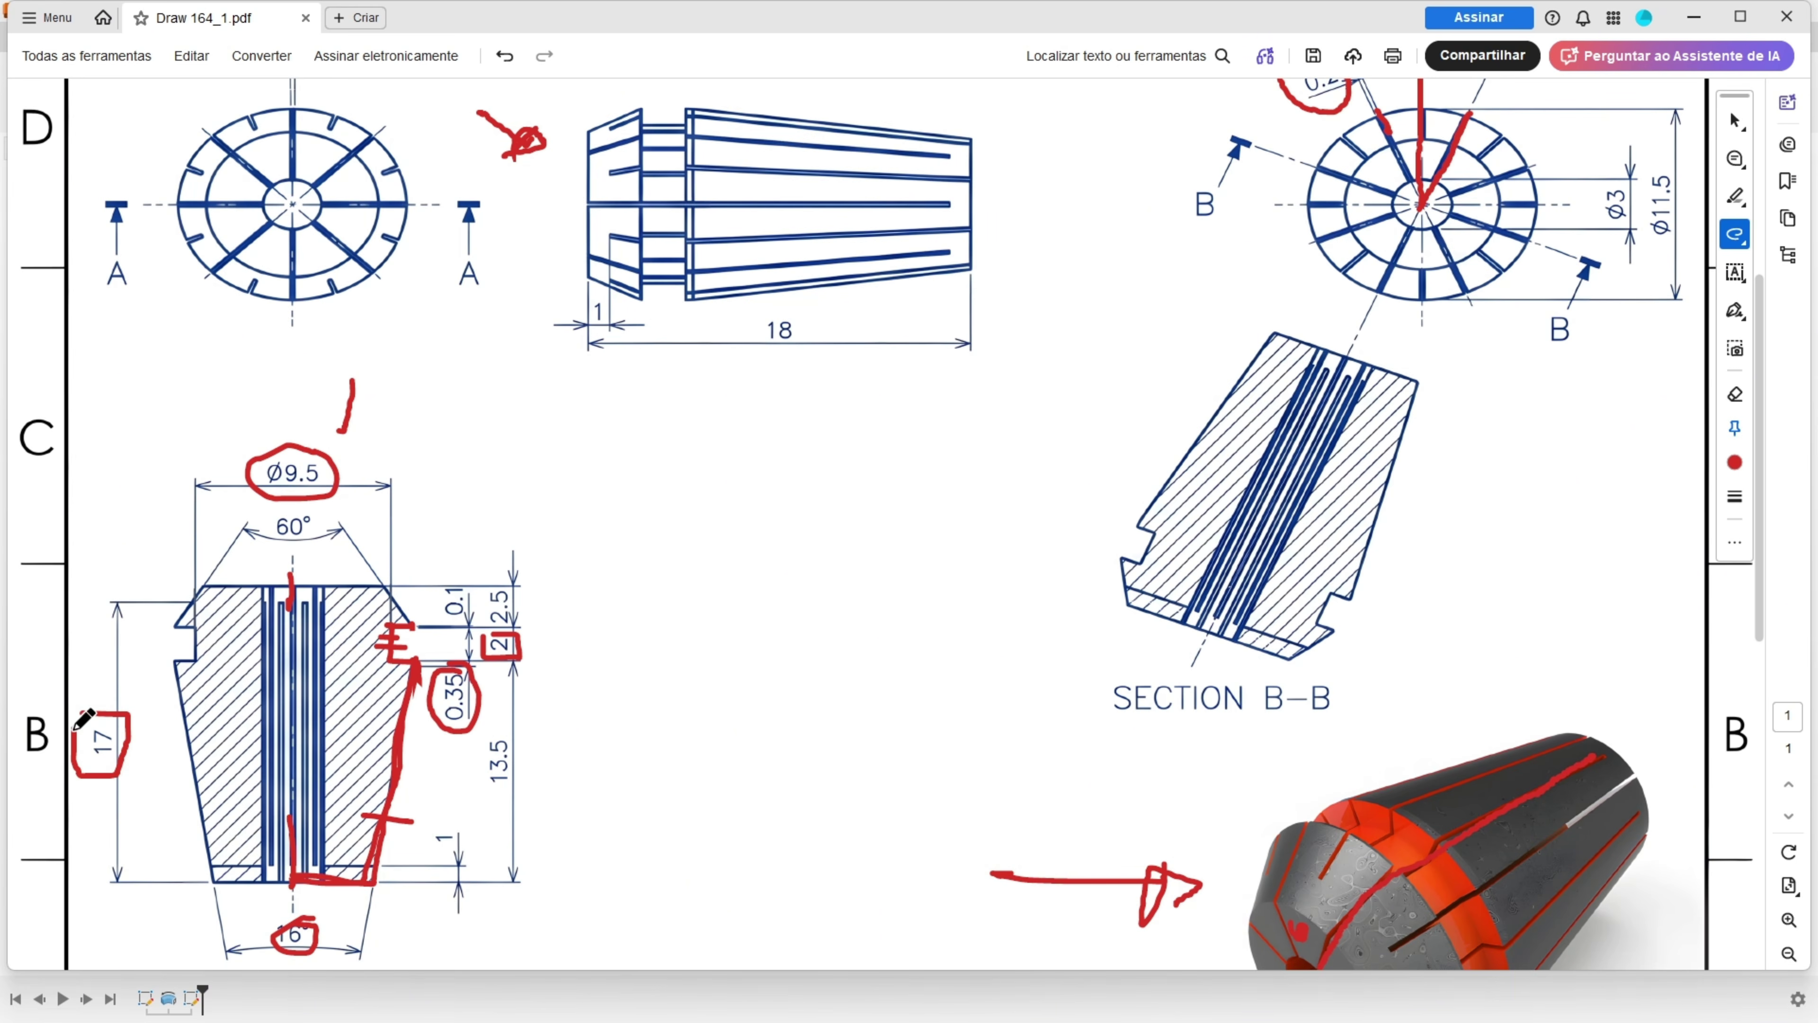
pyautogui.scroll(2, 617, 678)
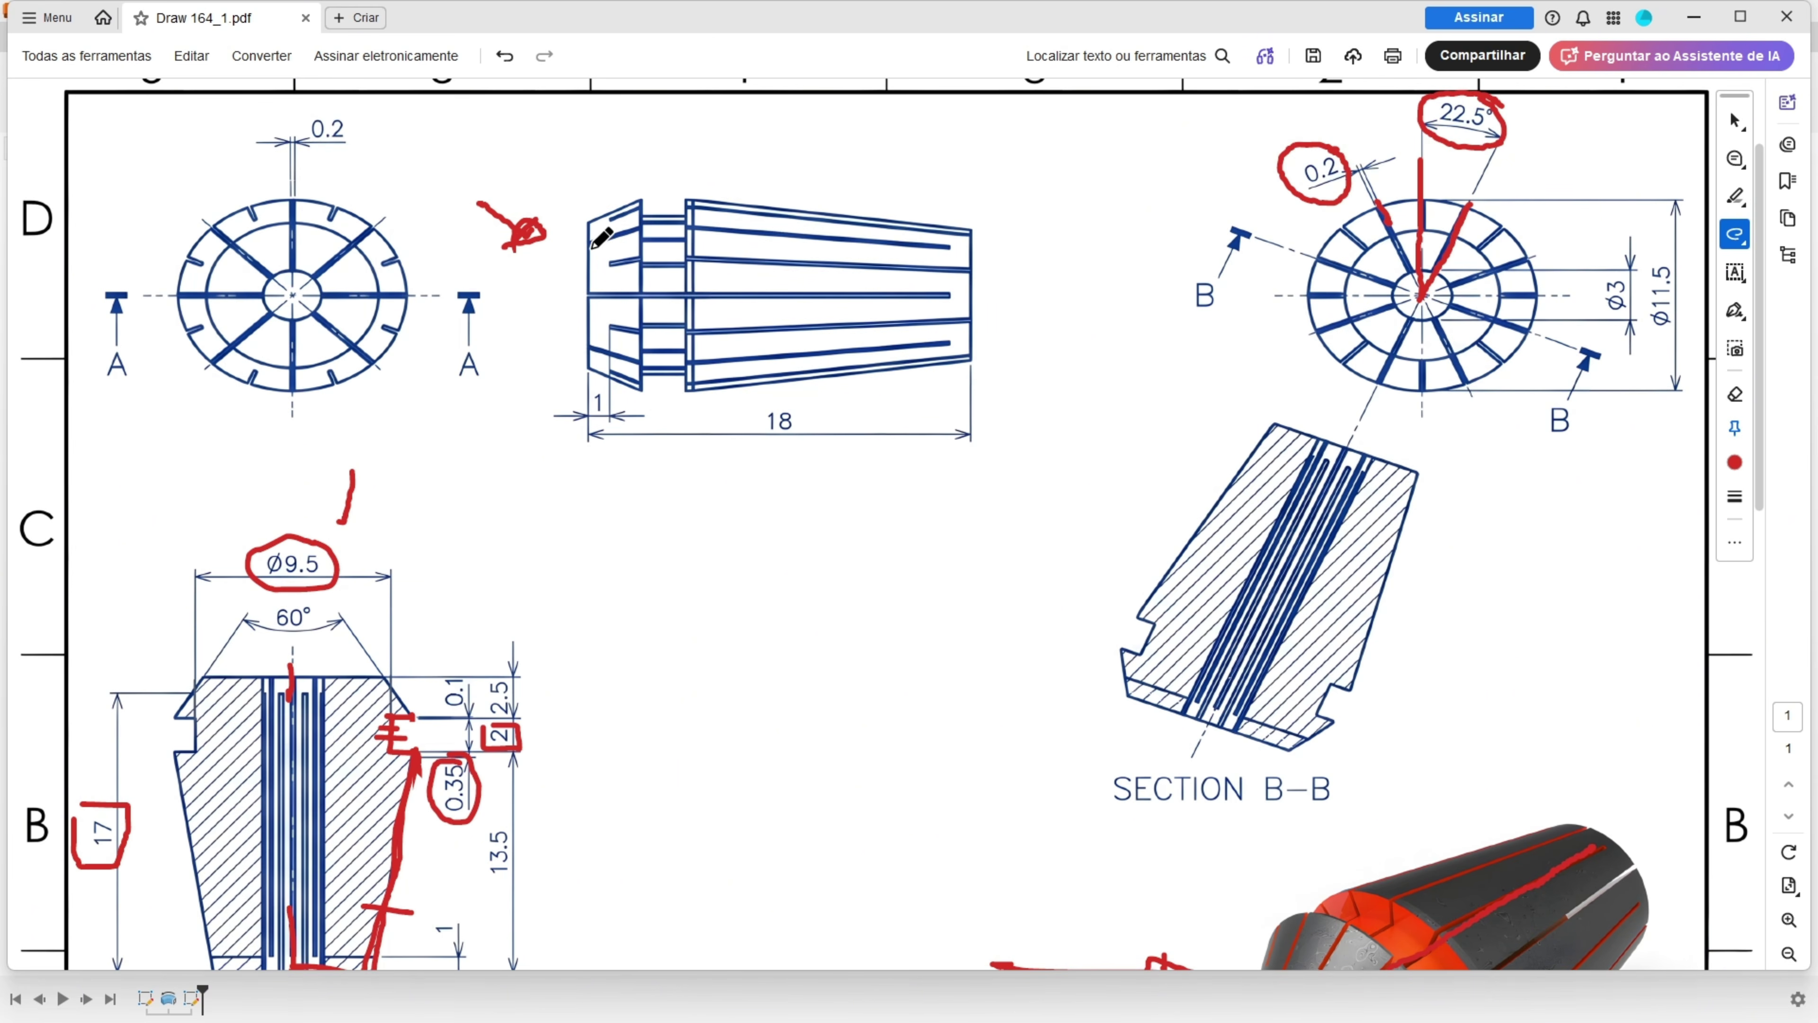
pyautogui.moveTo(591, 242)
pyautogui.mouseDown()
pyautogui.moveTo(955, 246)
pyautogui.moveTo(958, 187)
pyautogui.mouseUp()
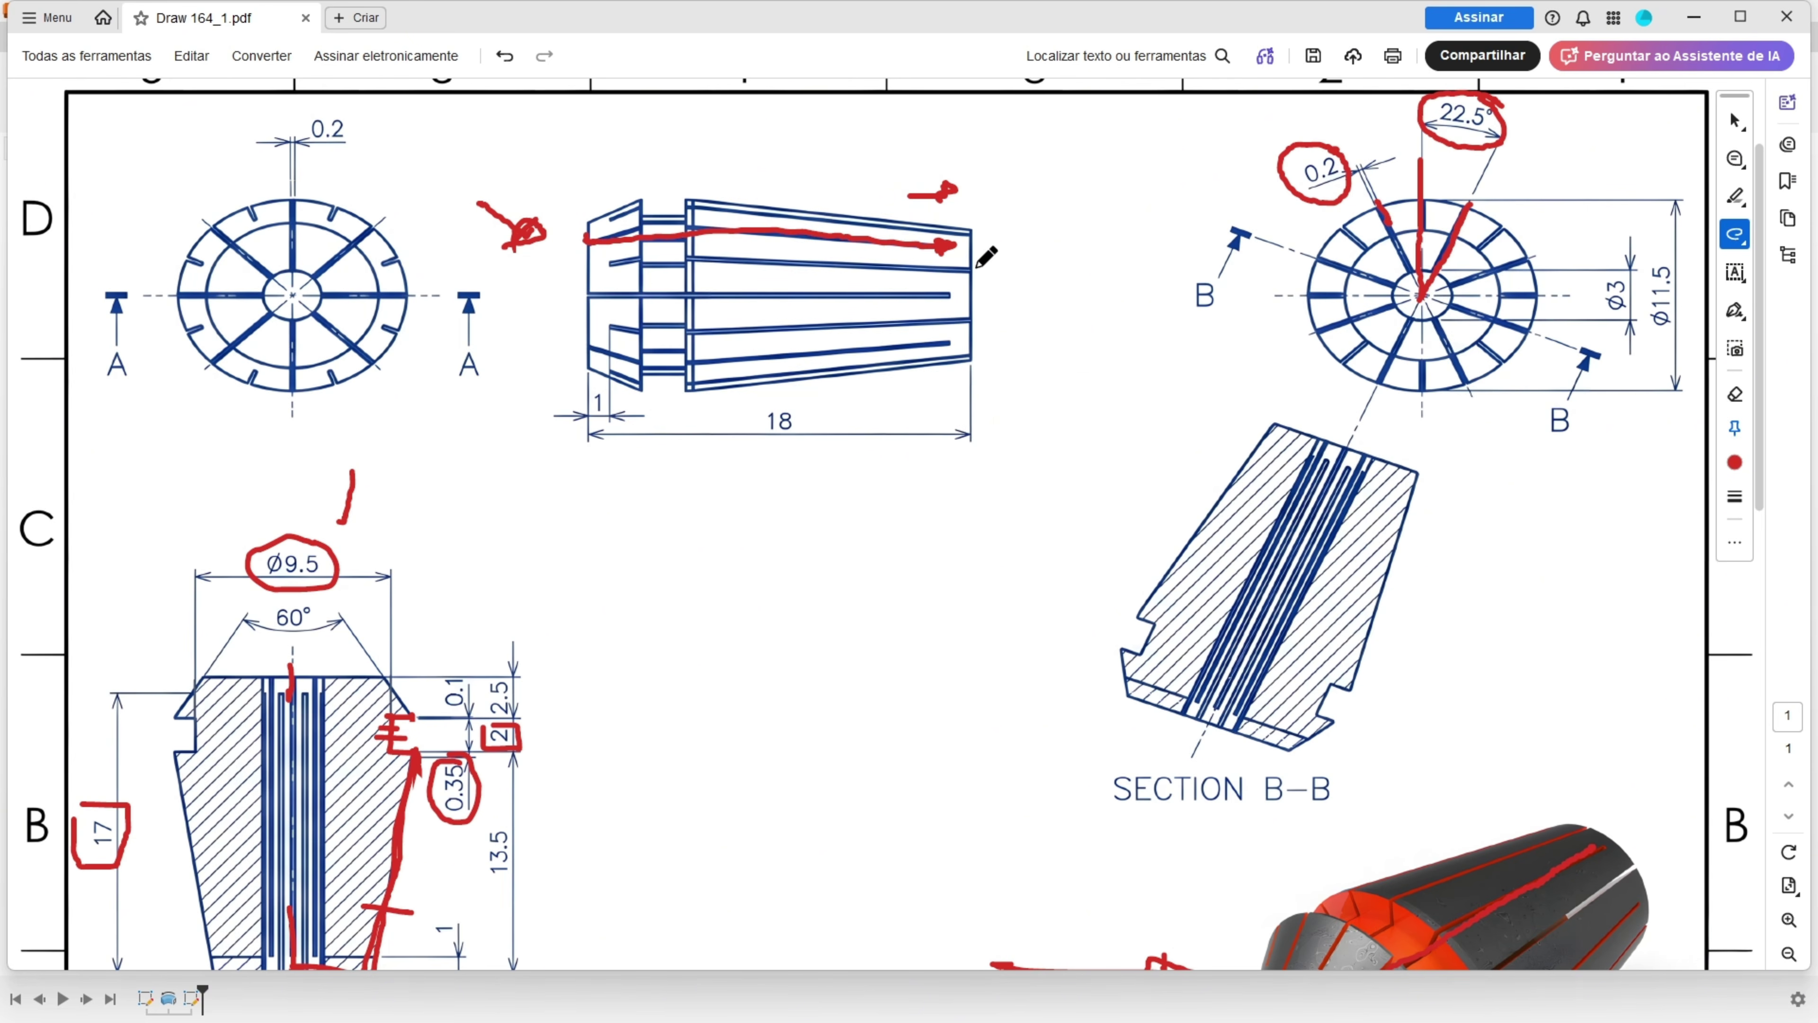
pyautogui.moveTo(972, 266)
pyautogui.mouseDown()
pyautogui.moveTo(593, 261)
pyautogui.moveTo(607, 258)
pyautogui.mouseUp()
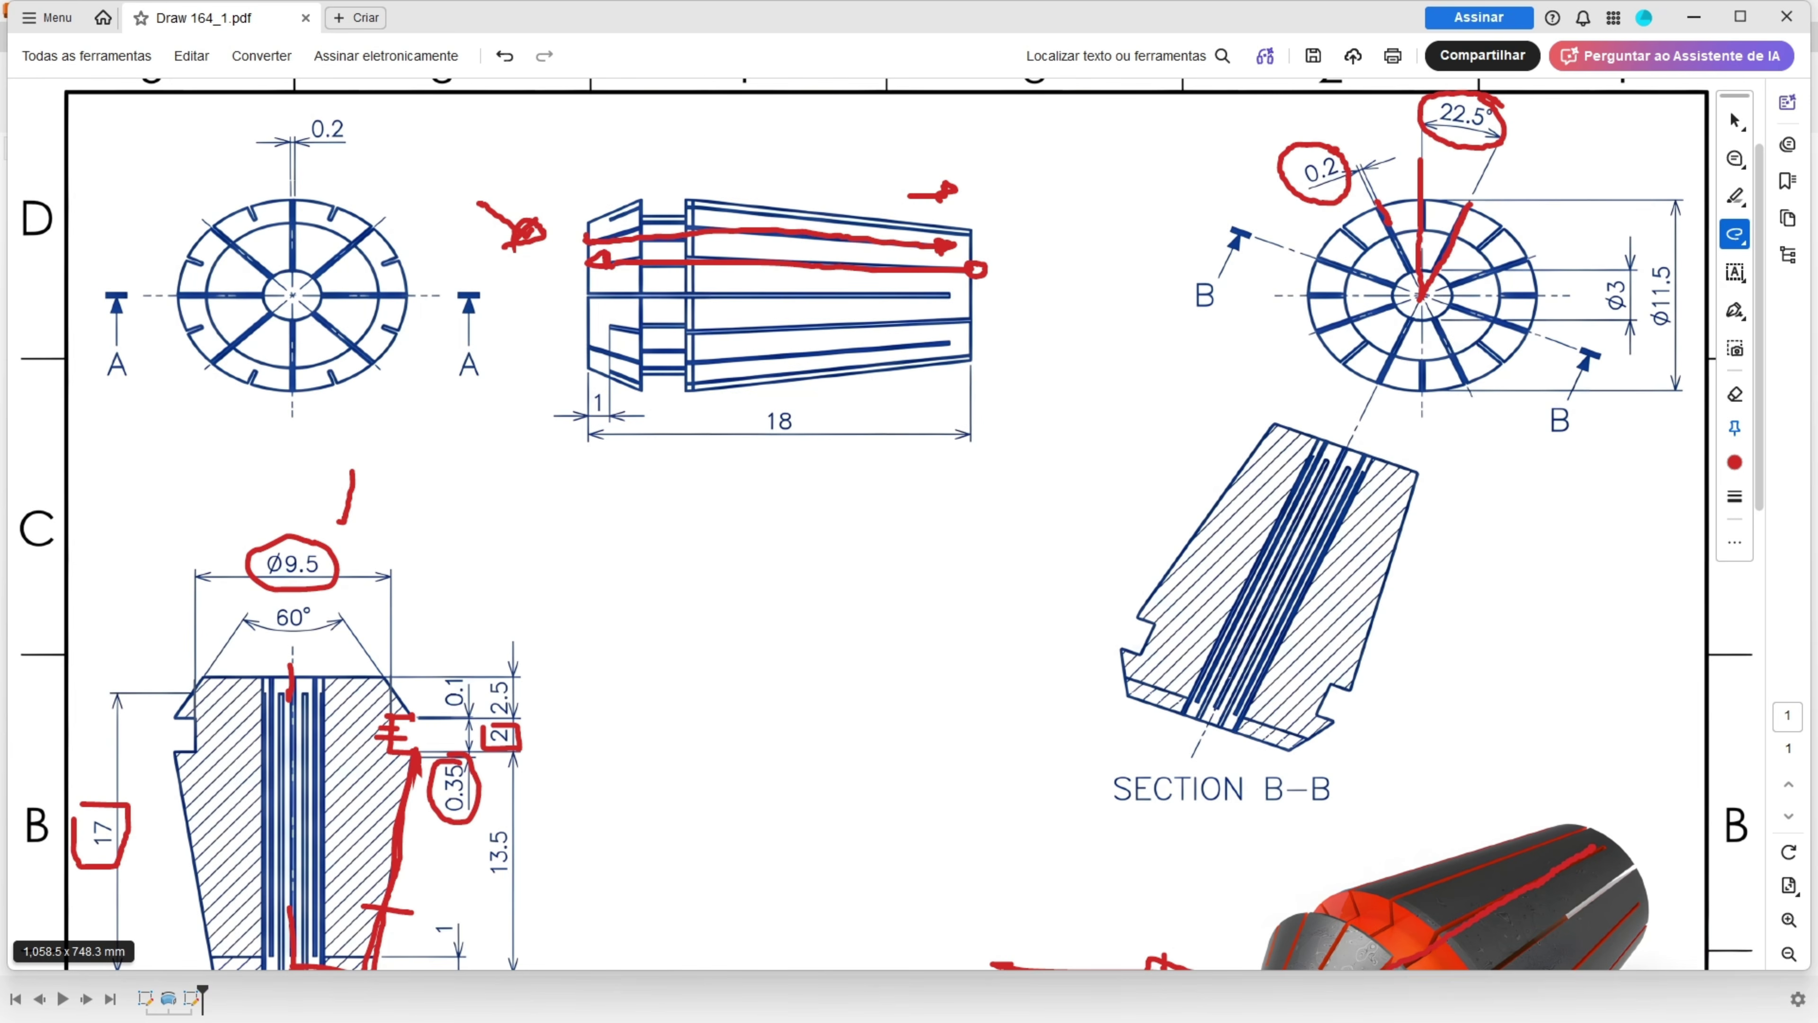
# Switch back to Fusion and set up a thin extrusion of the sloped line with a distance of -17 mm into the collet.
pyautogui.hotkey('alt', 'Tab')
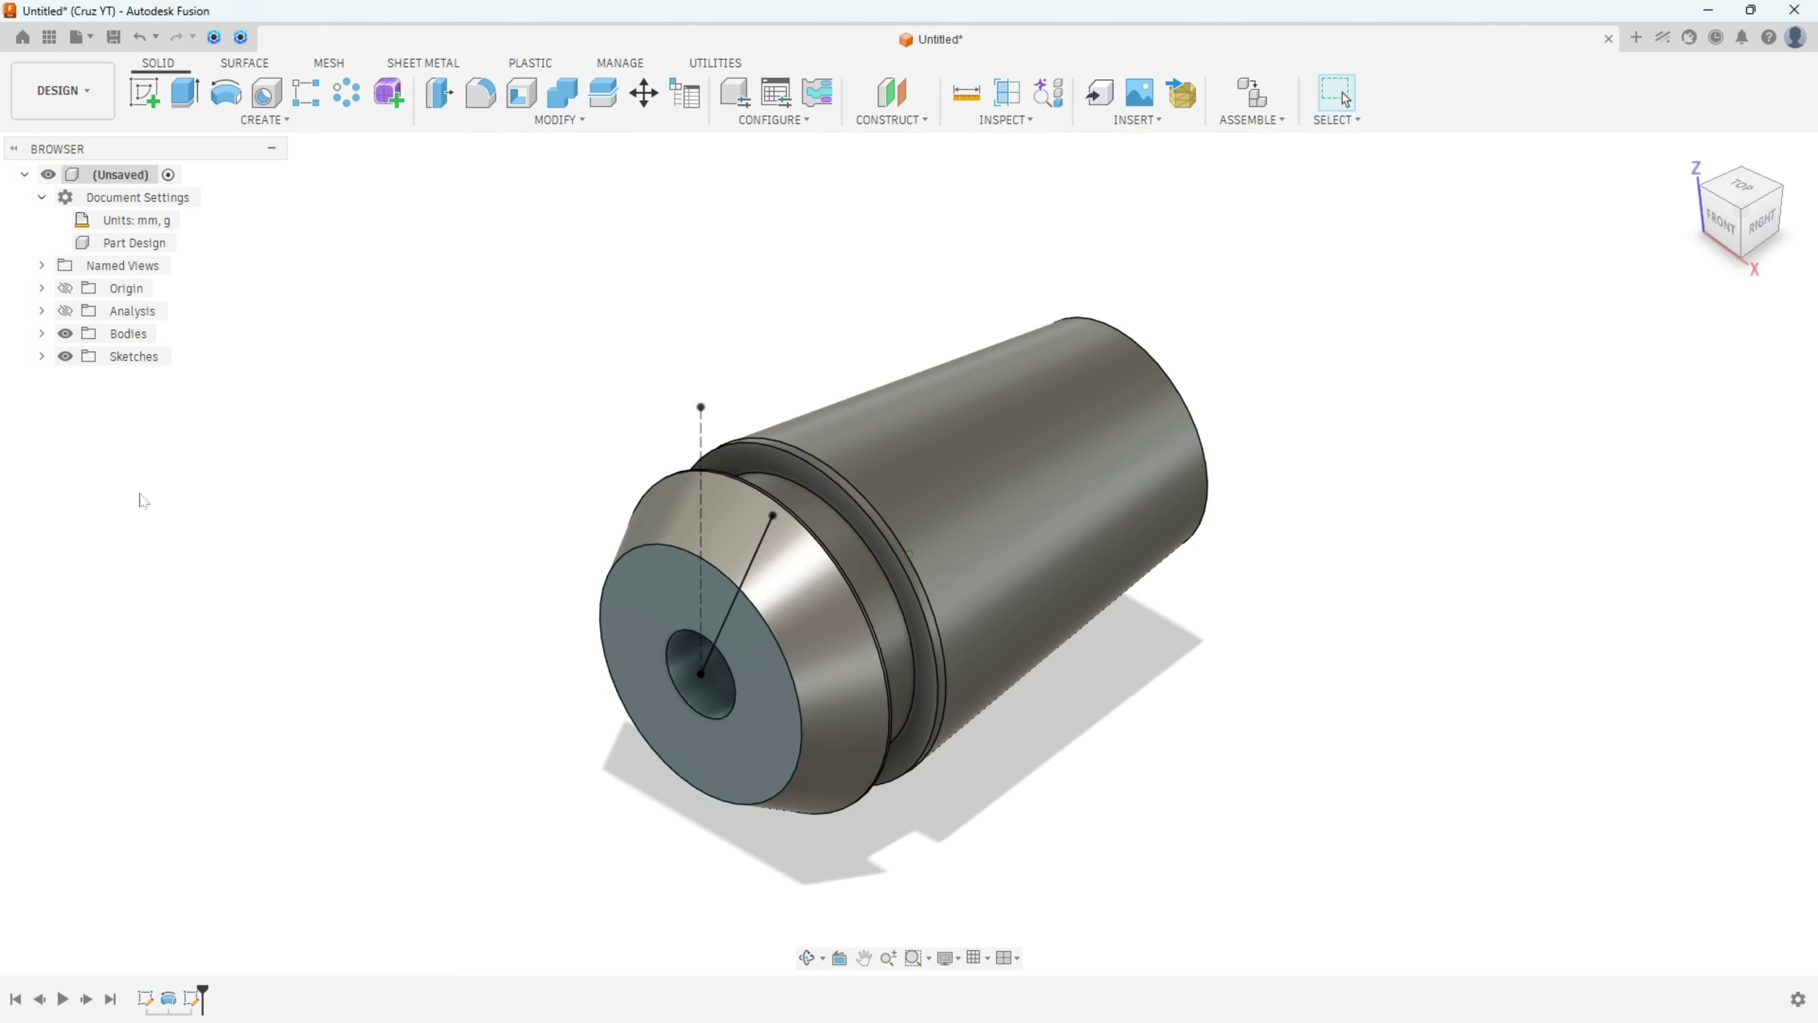
pyautogui.click(183, 97)
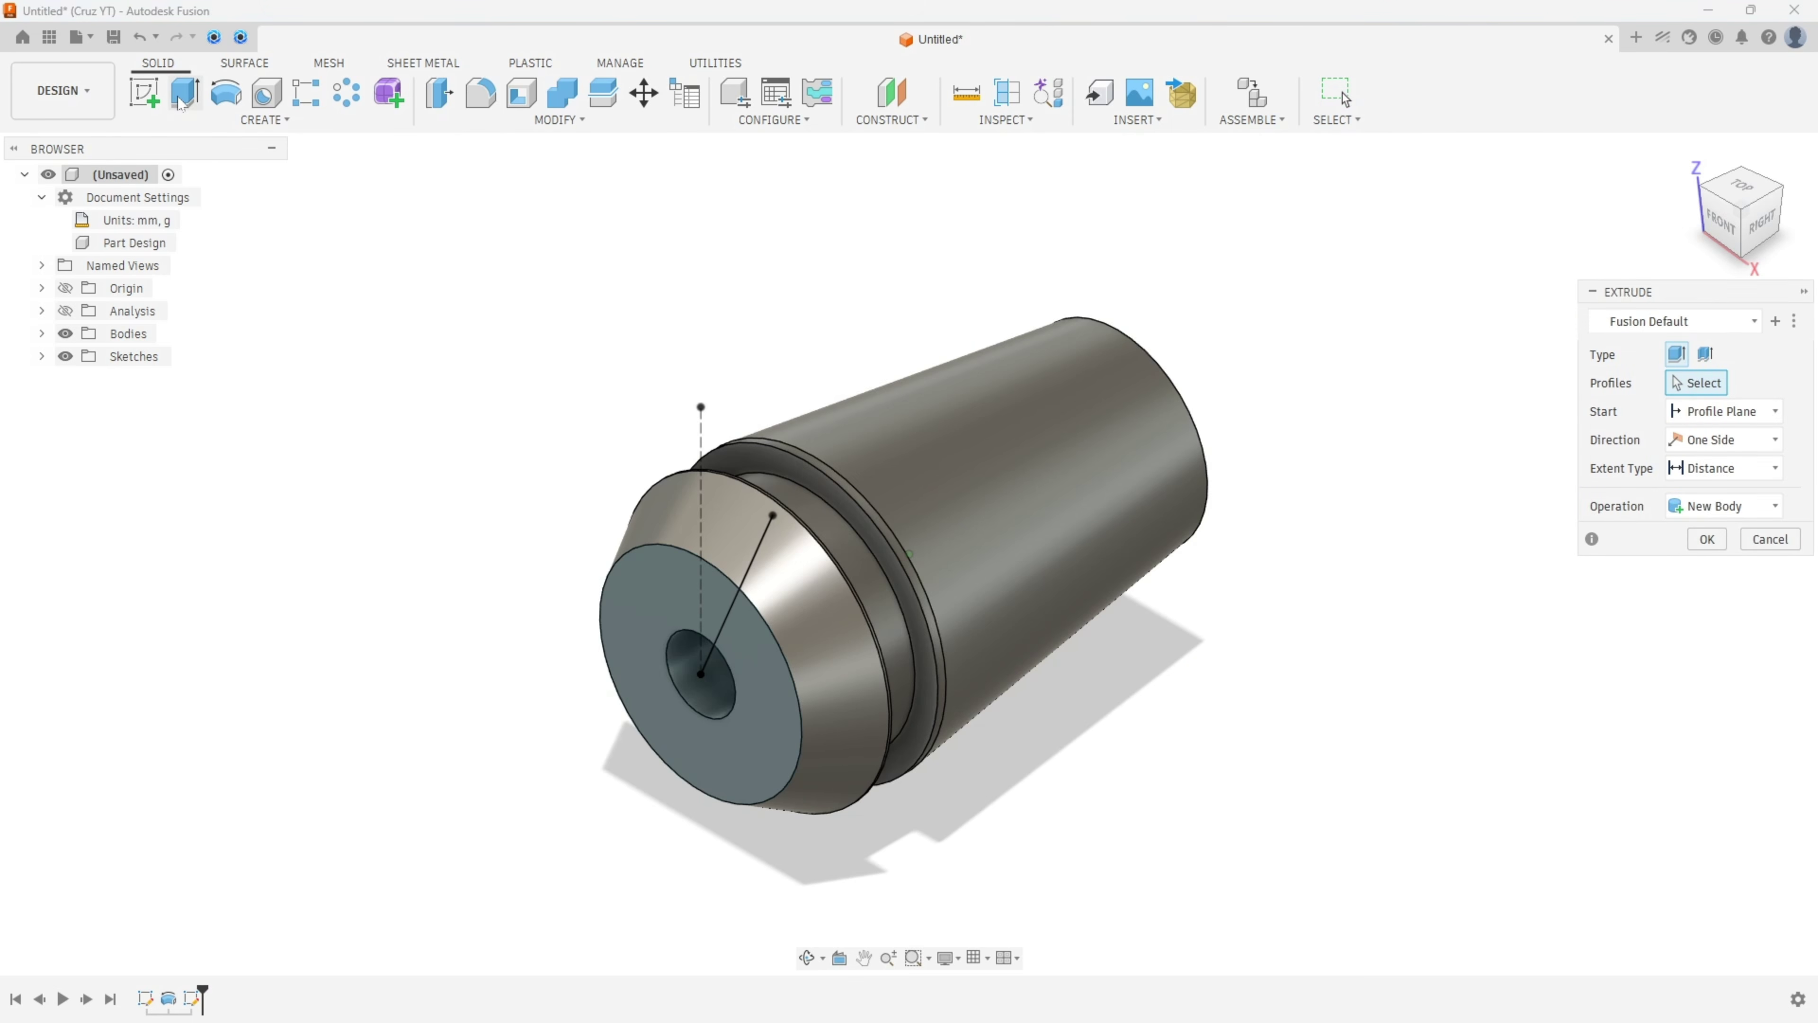
pyautogui.click(1707, 356)
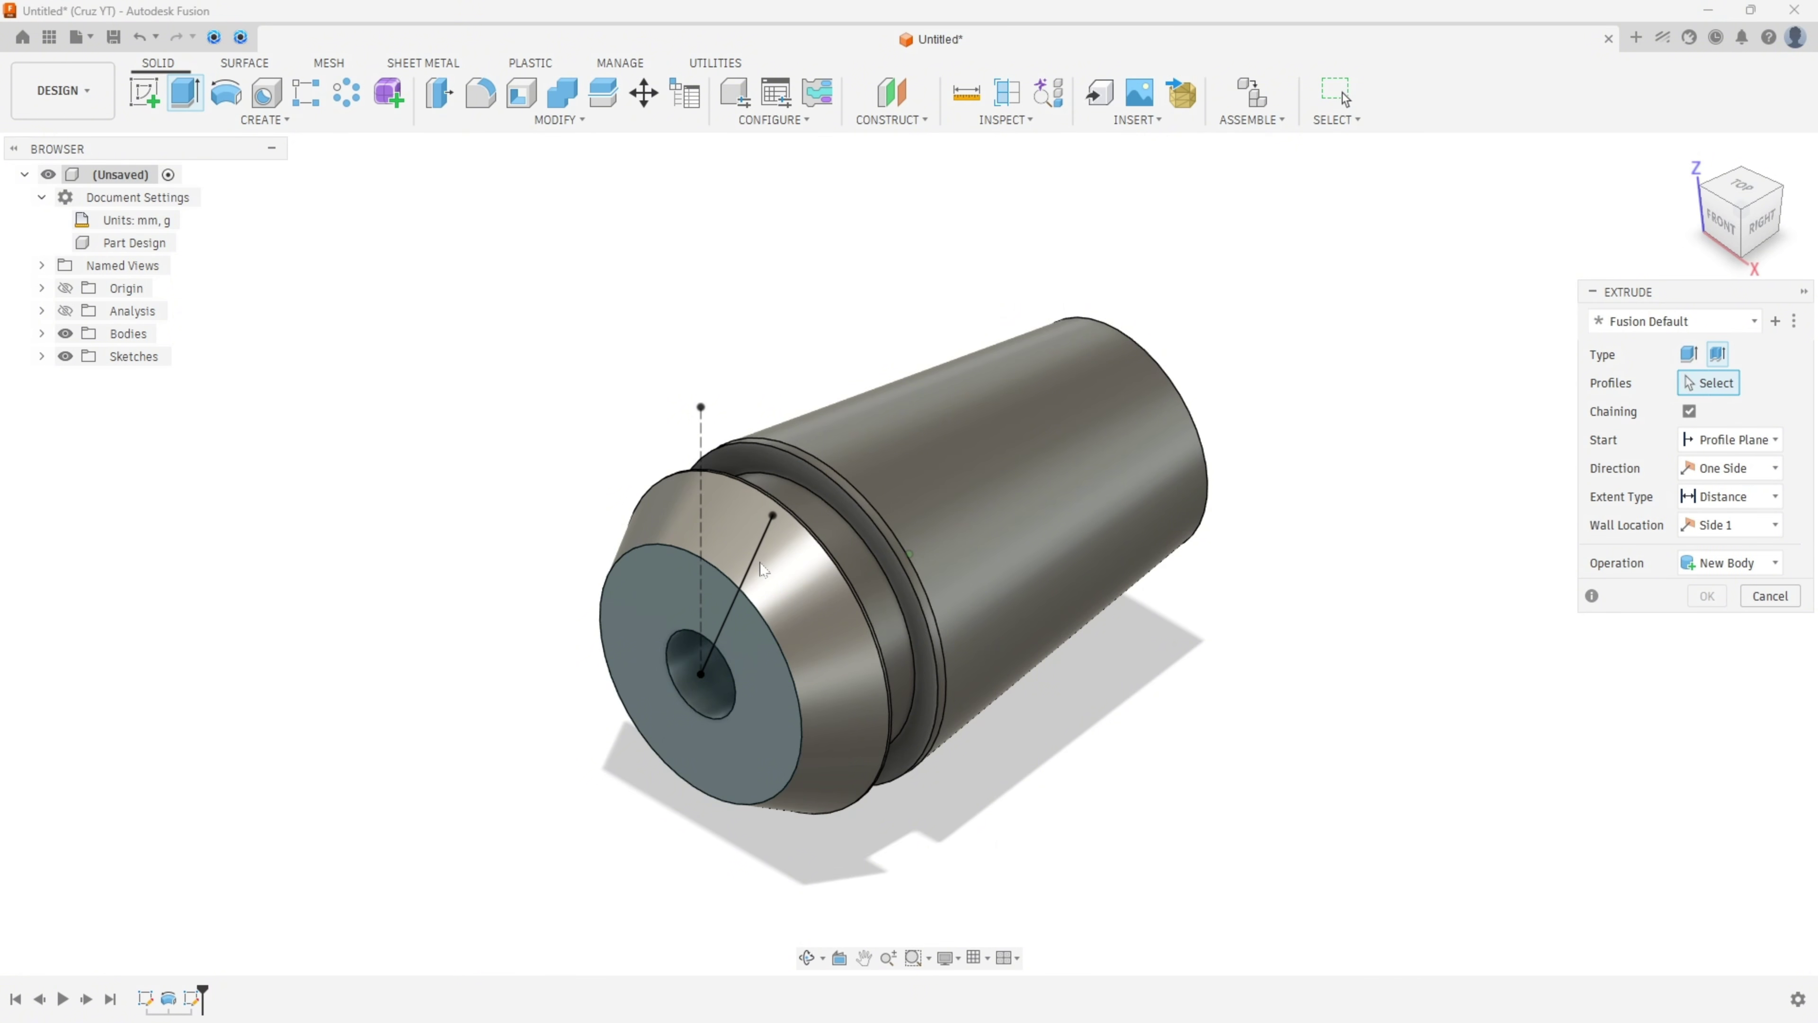
pyautogui.click(761, 566)
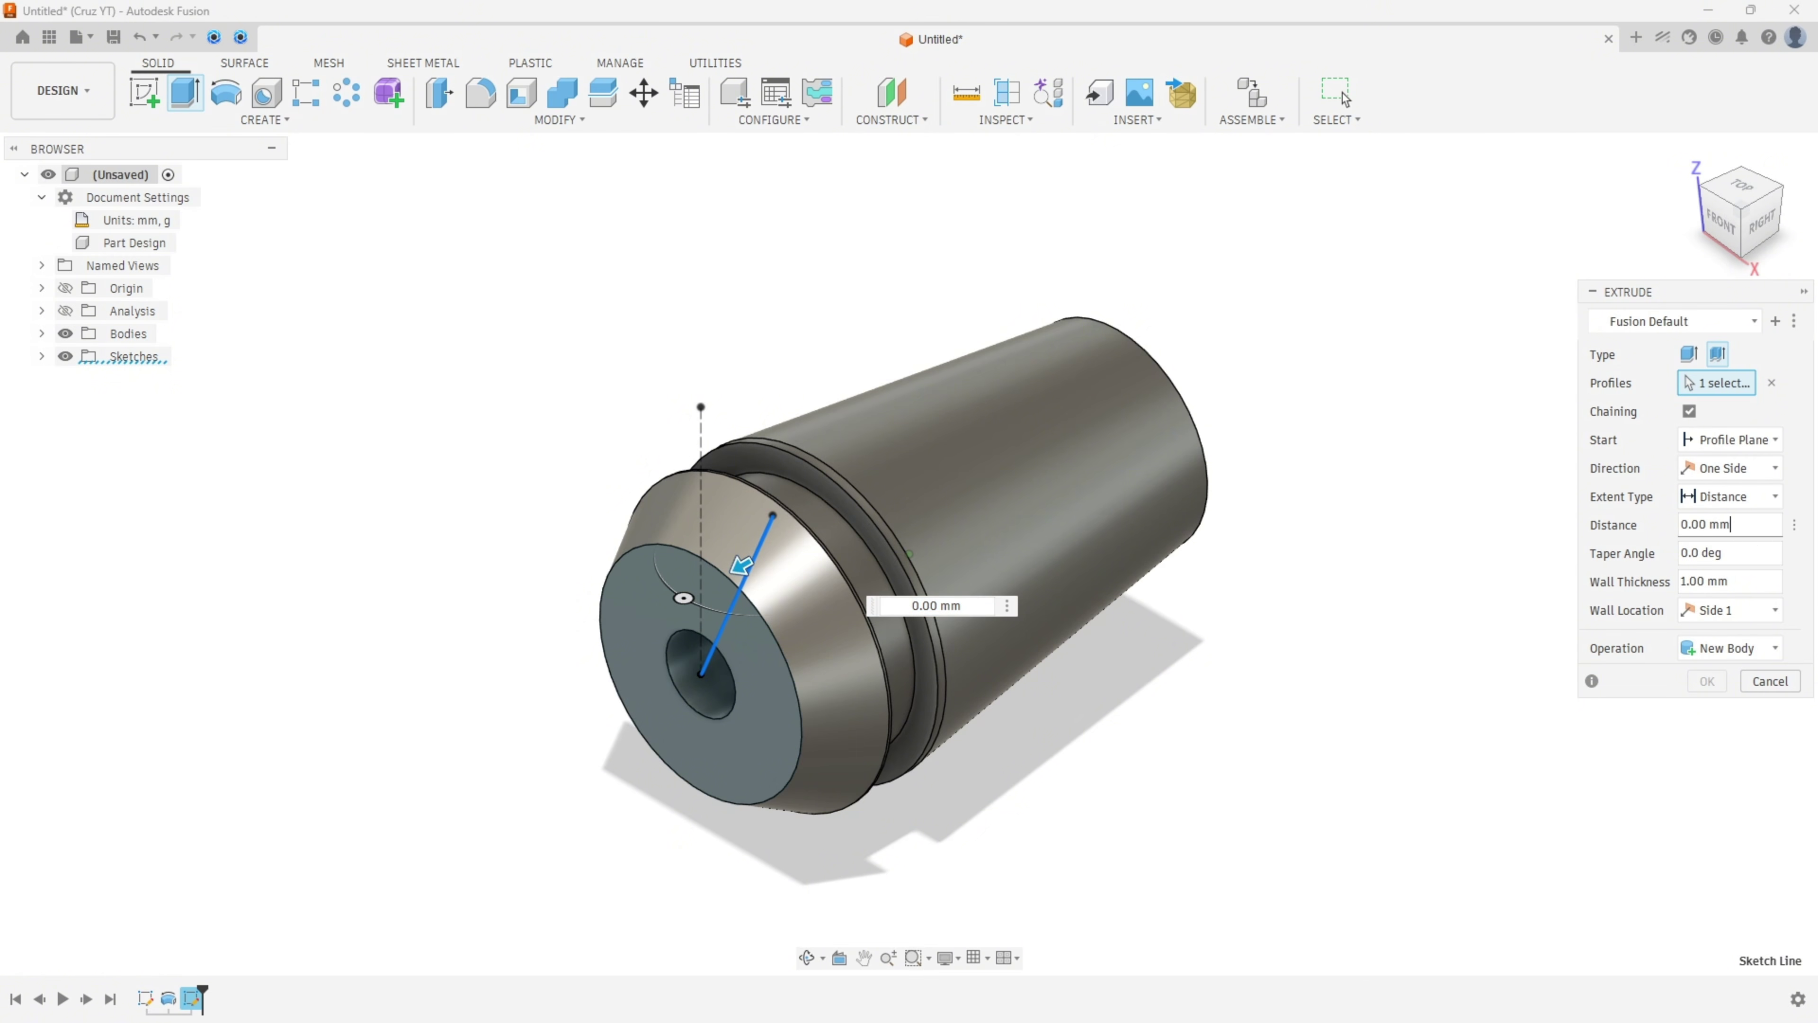
pyautogui.moveTo(1731, 524); pyautogui.dragTo(1681, 524)
pyautogui.write('17')
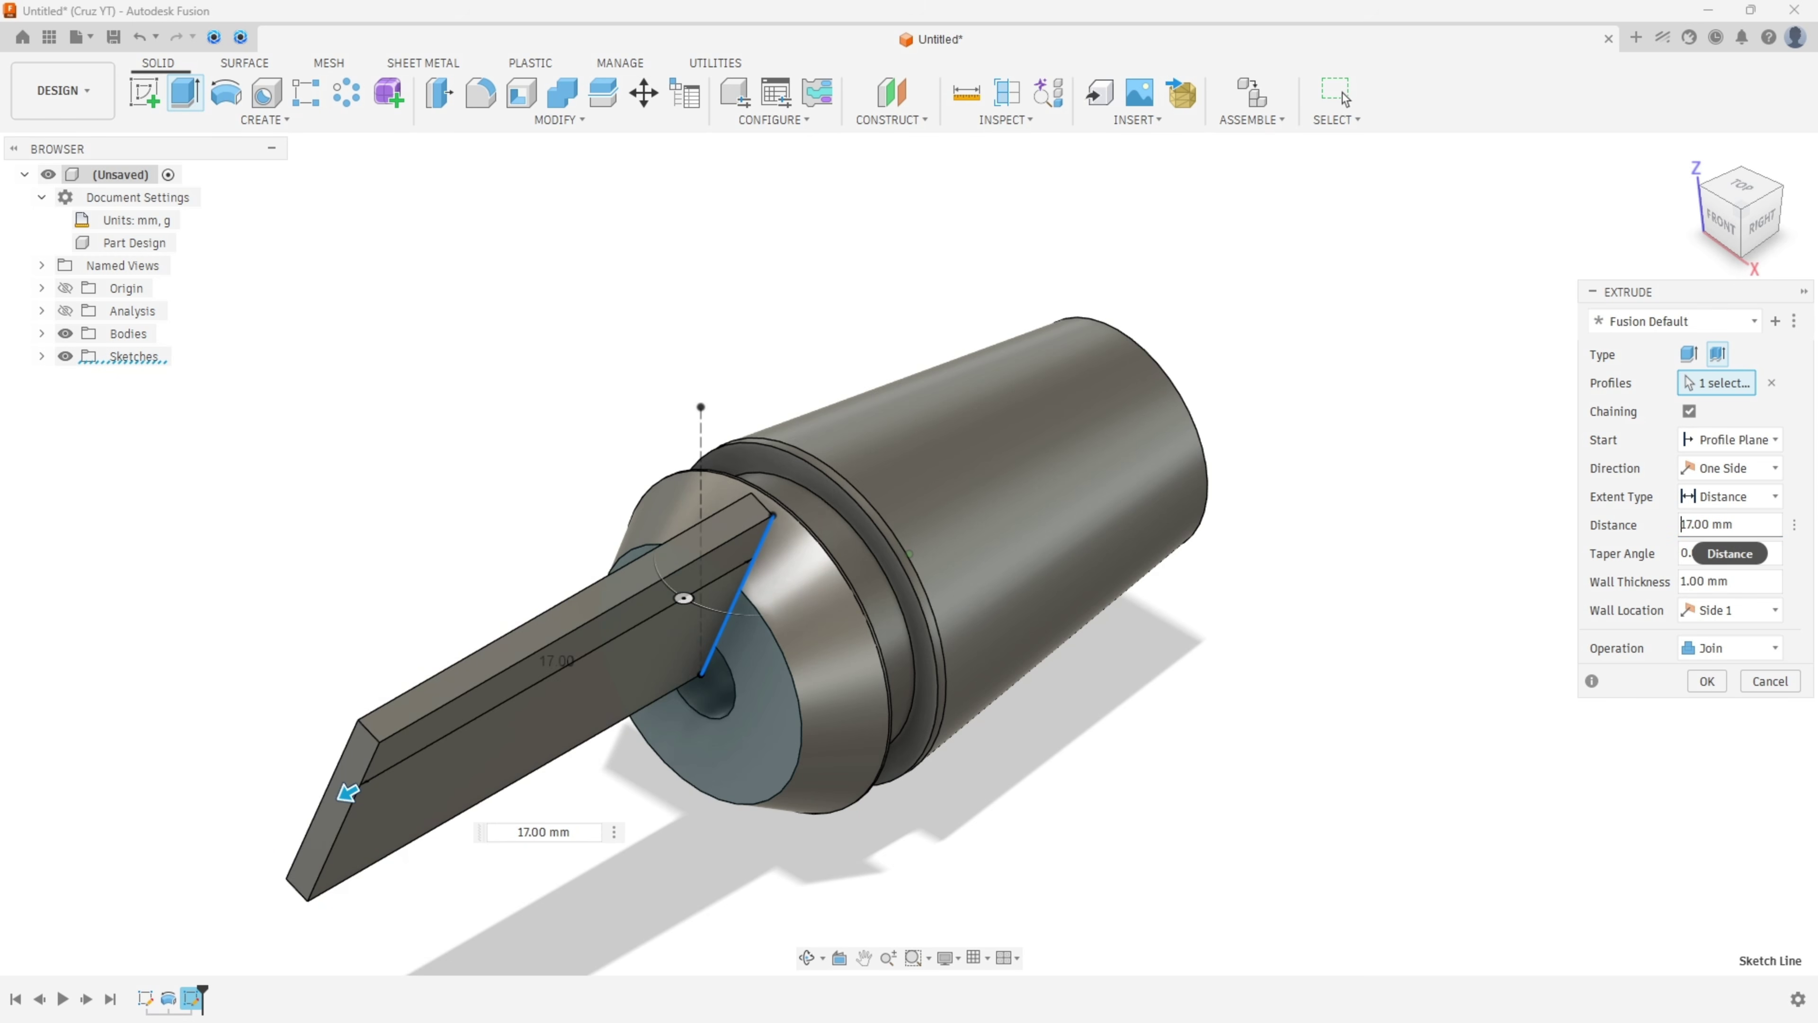
pyautogui.write('-')
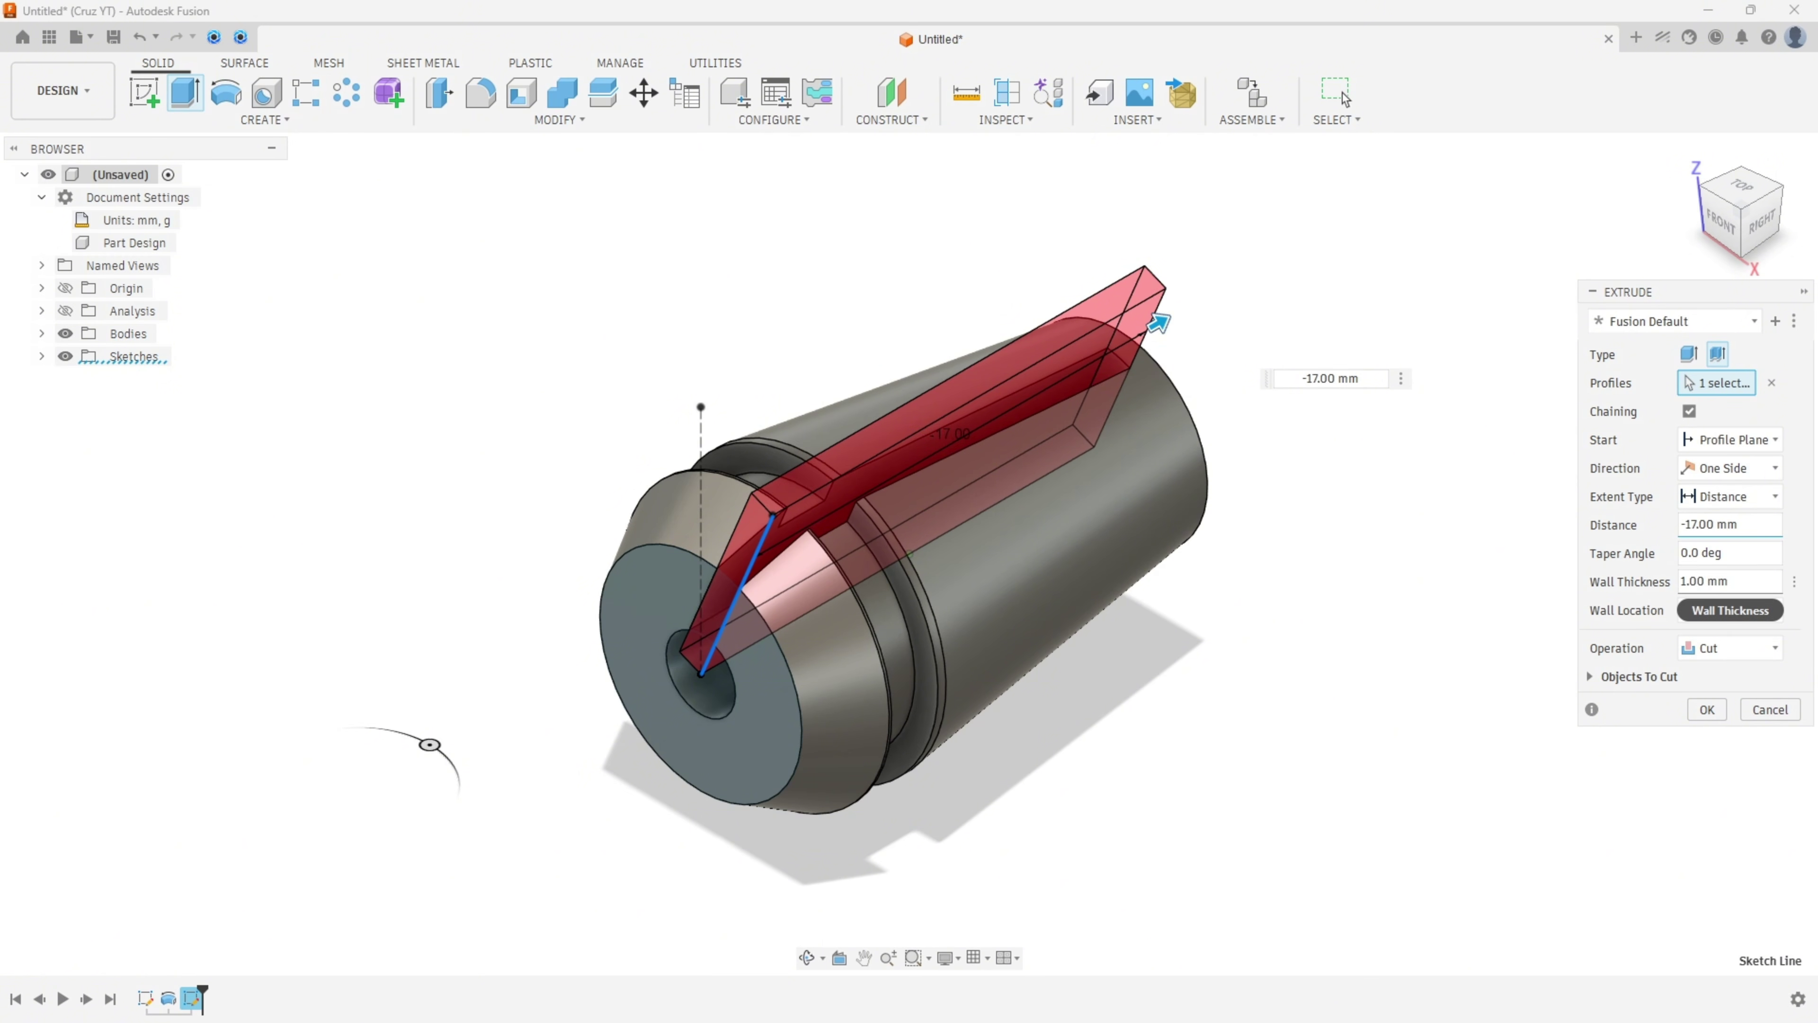
# Set the thin extrusion's wall thickness to 0,2 mm with a Center wall location and complete the slot cut.
pyautogui.click(1683, 581)
pyautogui.write('0,2')
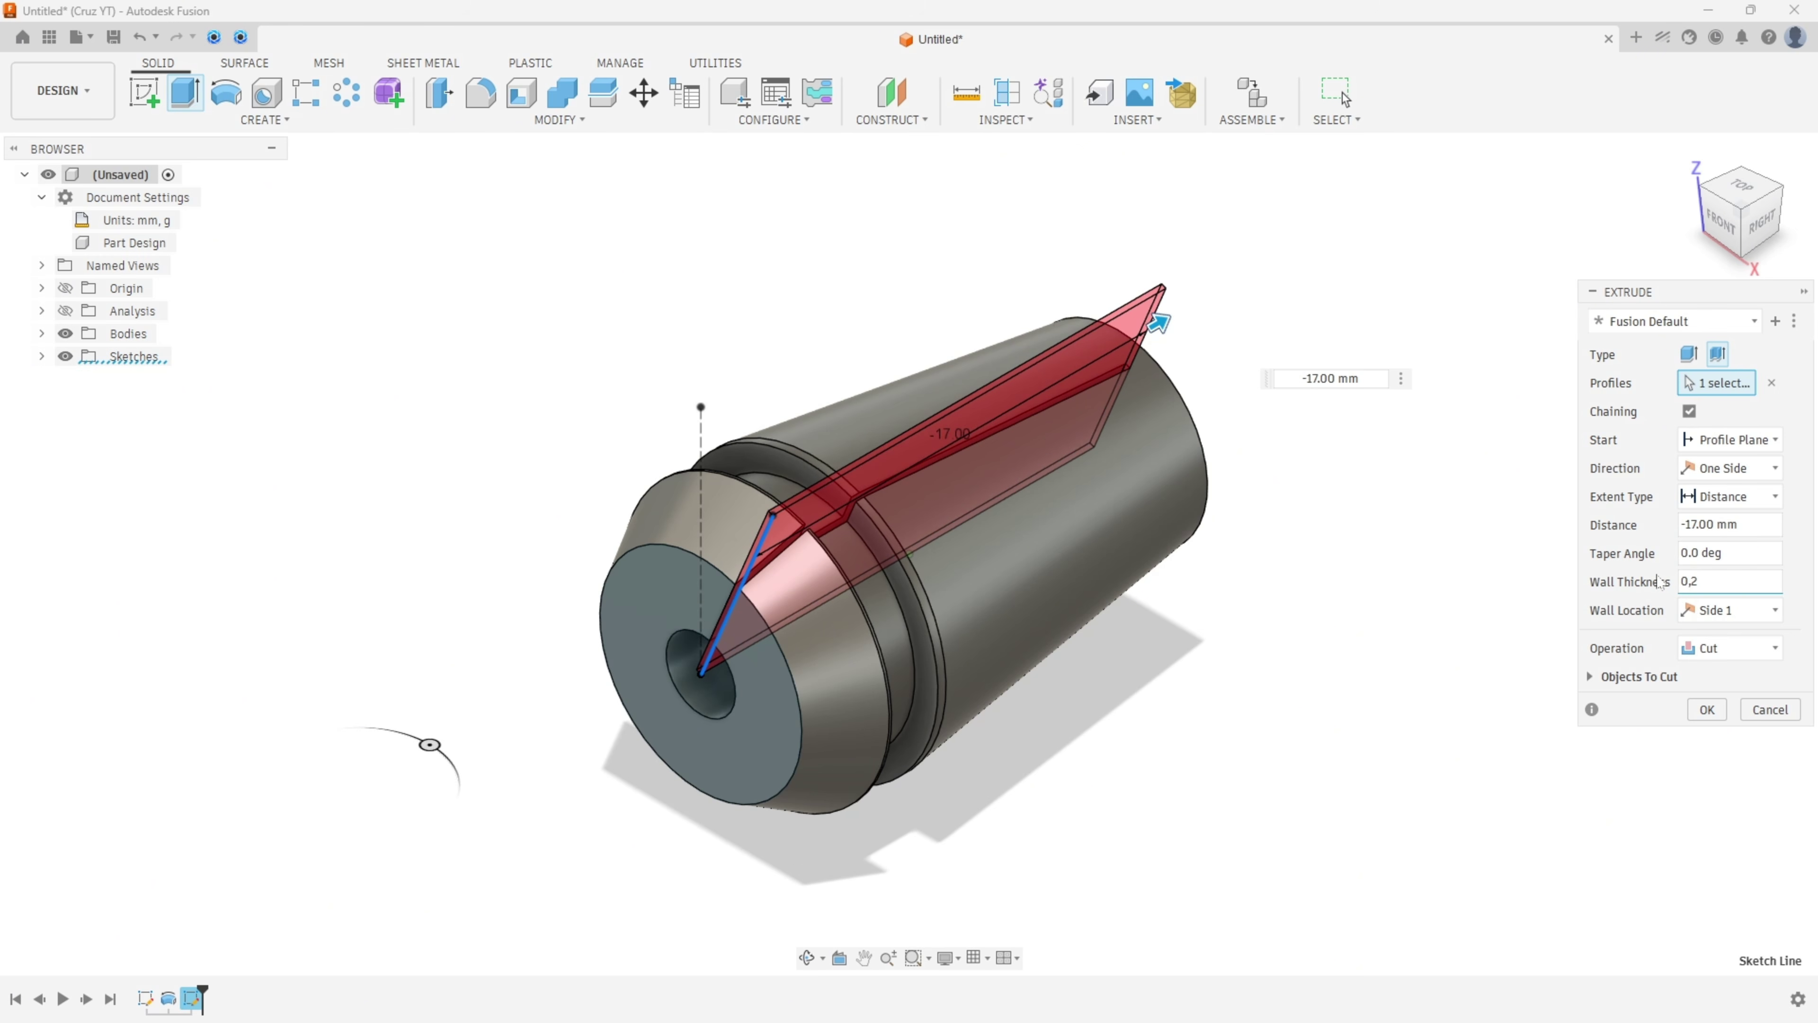
pyautogui.click(1748, 621)
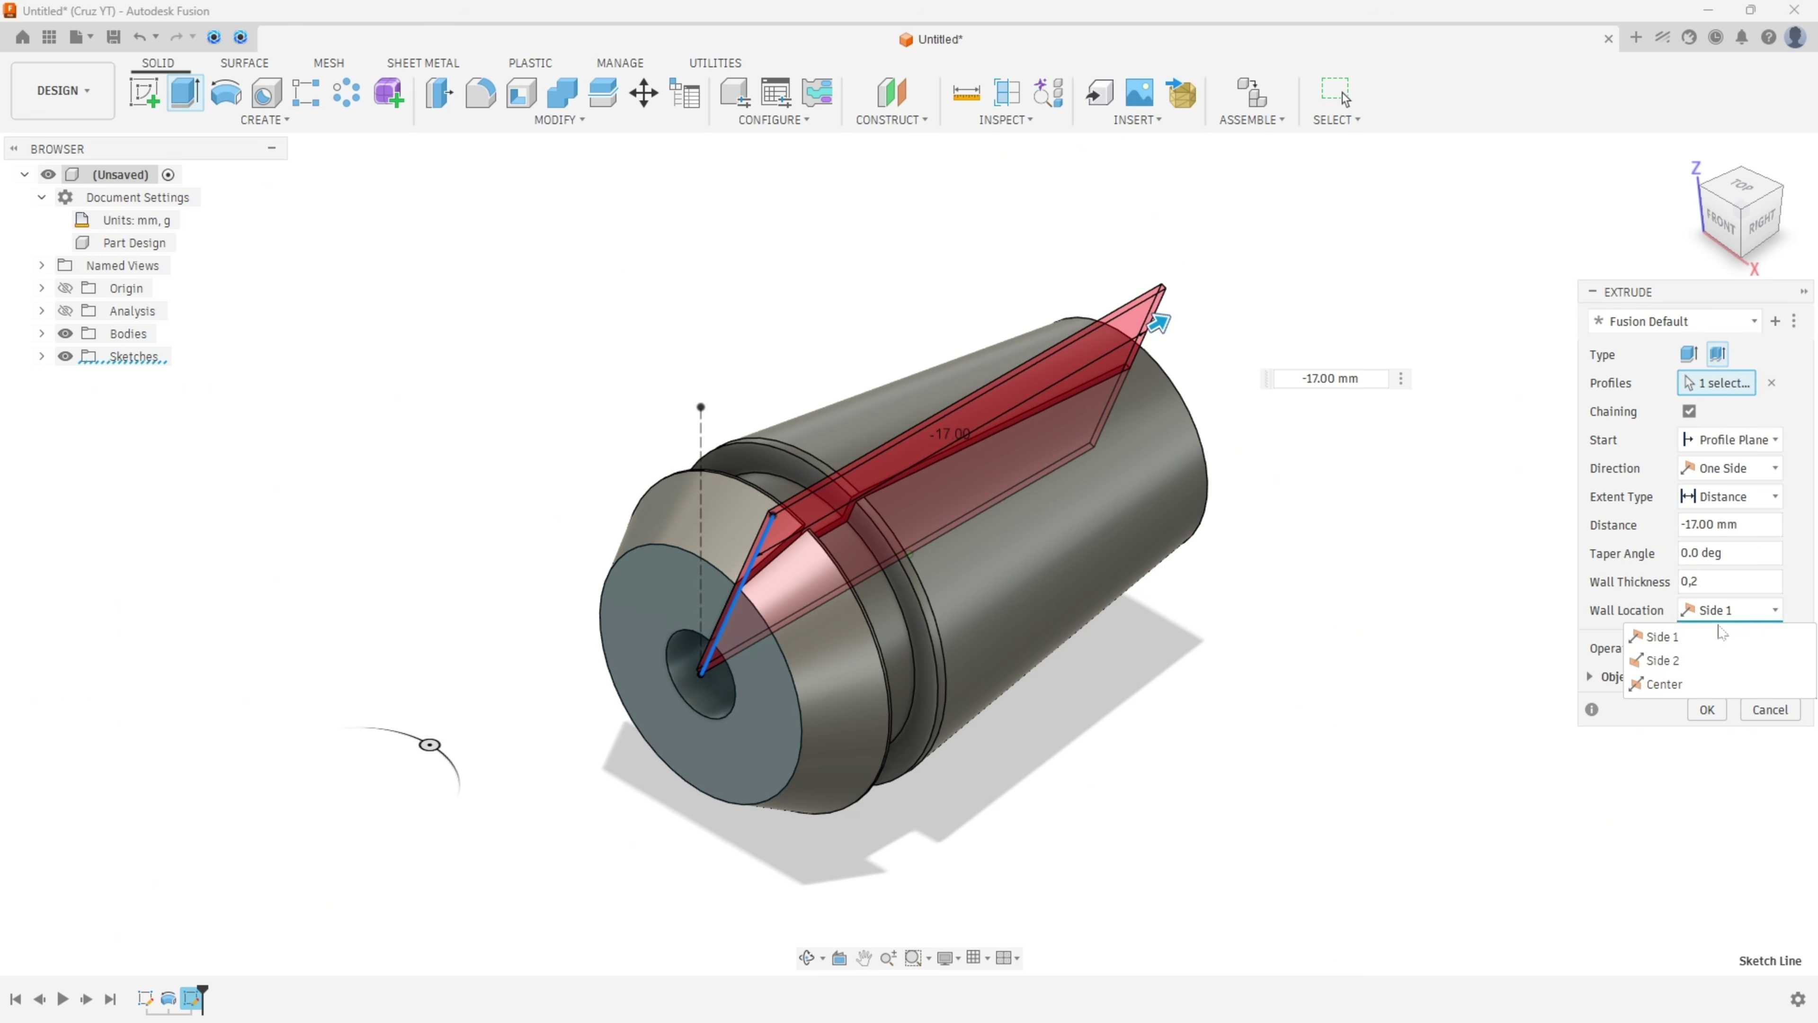
pyautogui.click(1670, 682)
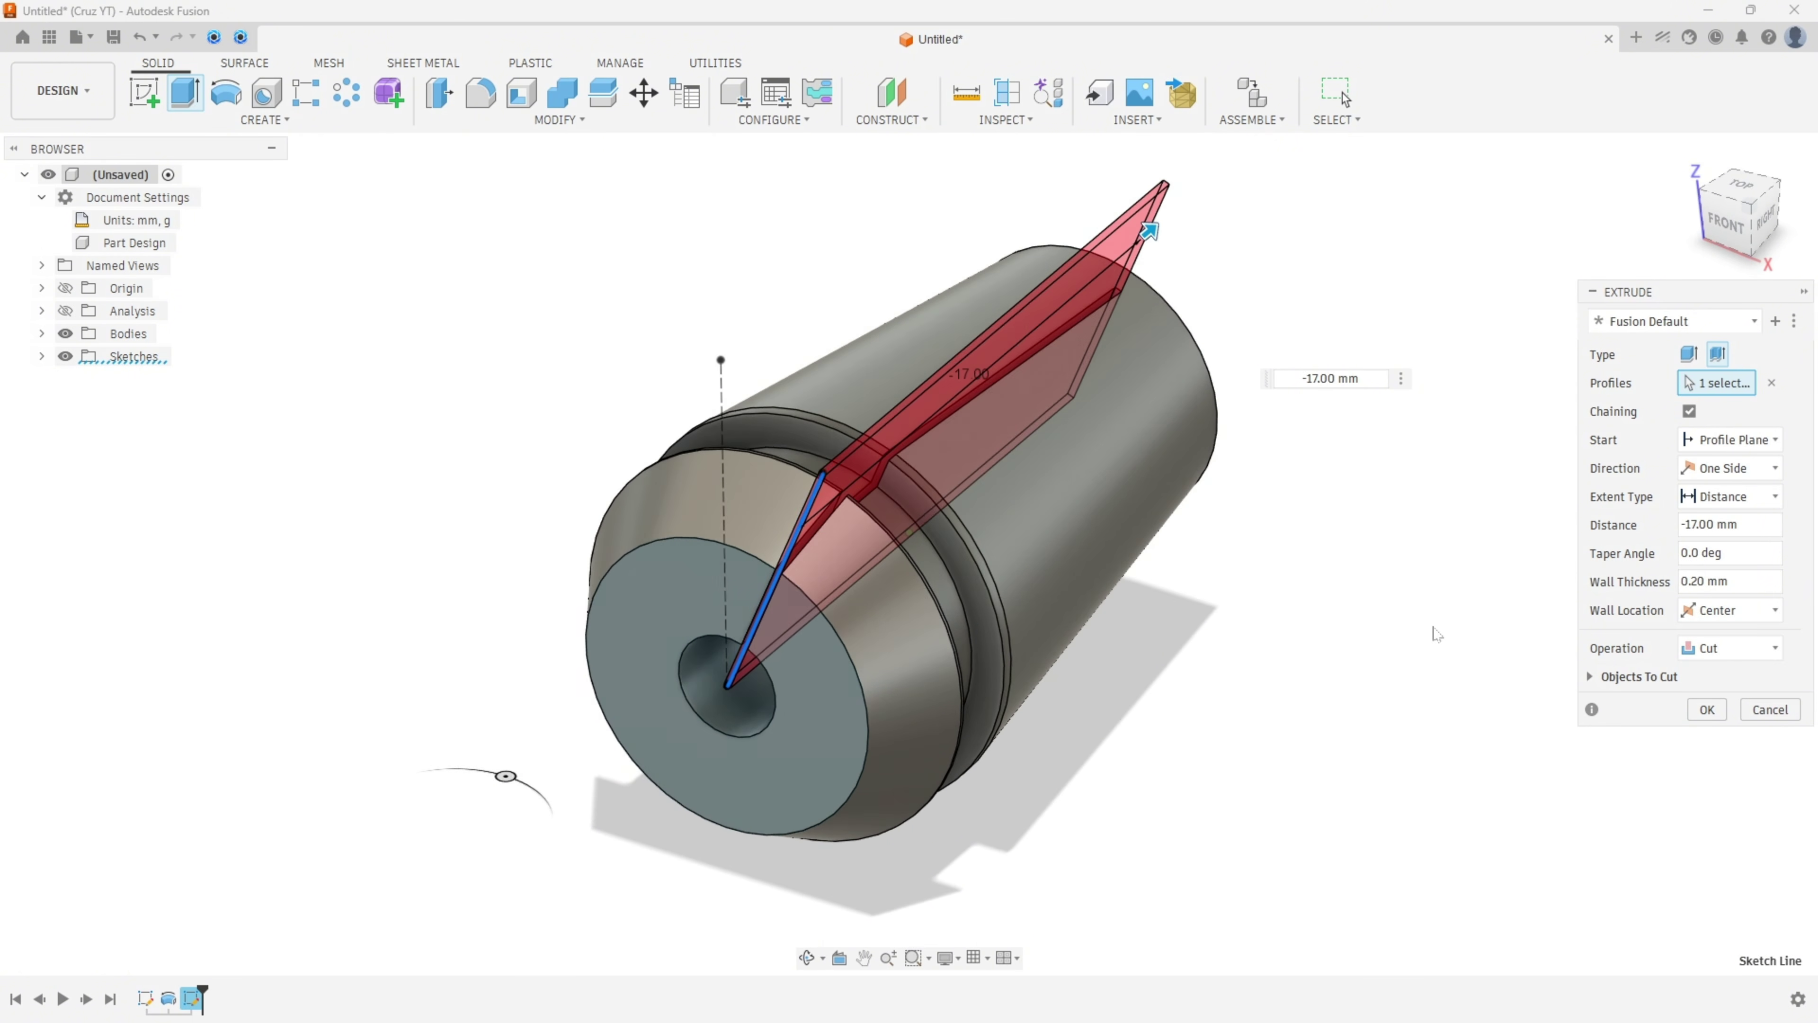
pyautogui.scroll(5, 1432, 633)
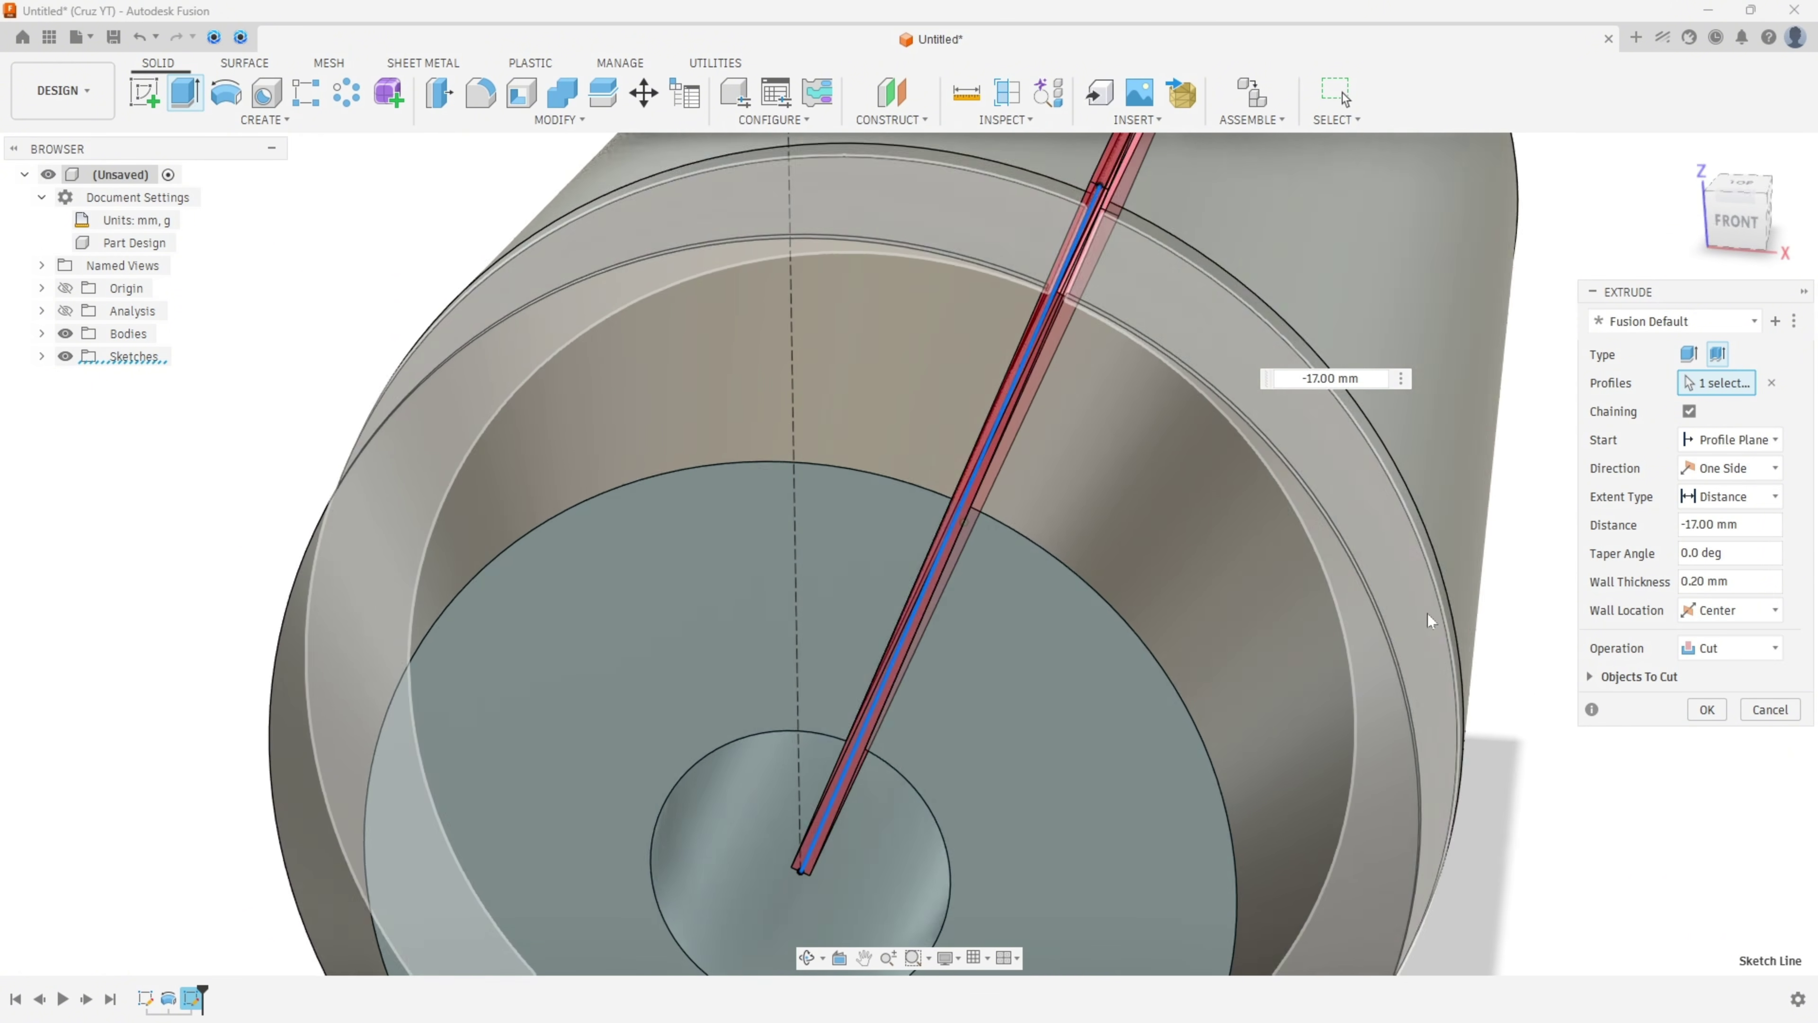
pyautogui.keyDown('shift'); pyautogui.moveTo(1428, 614); pyautogui.dragTo(1495, 396, button='middle'); pyautogui.keyUp('shift')
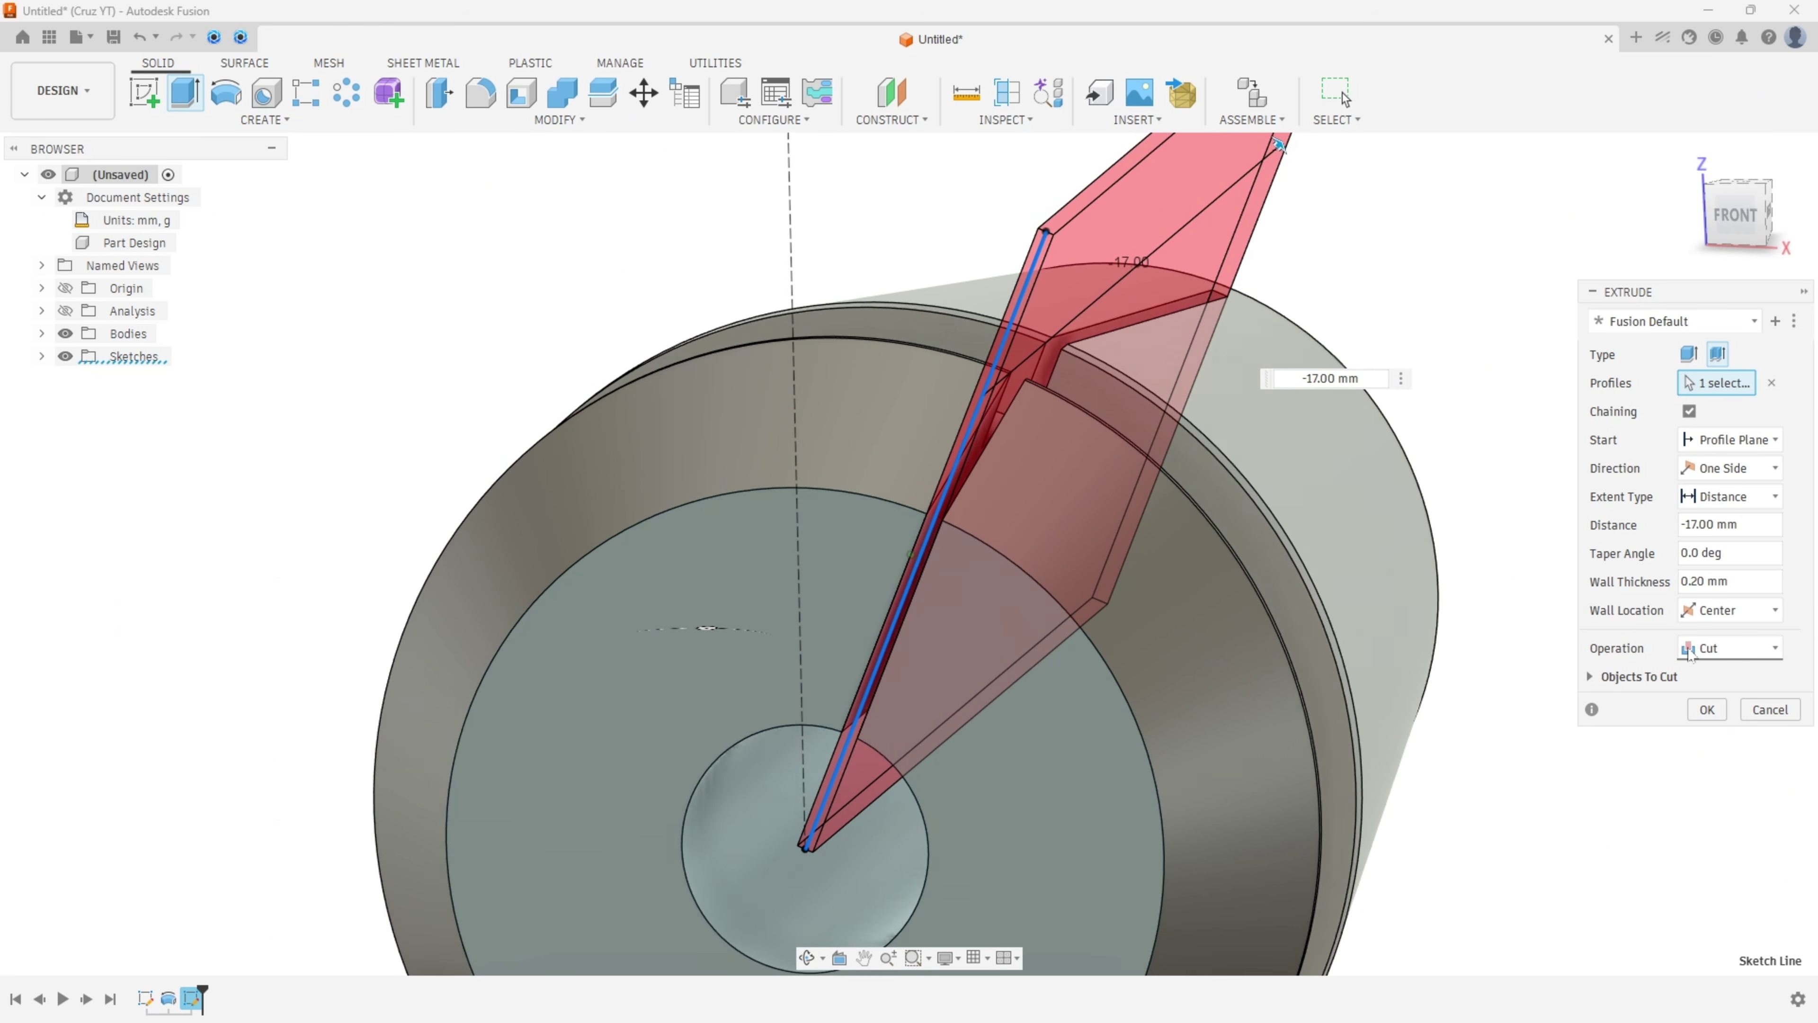
pyautogui.click(1707, 709)
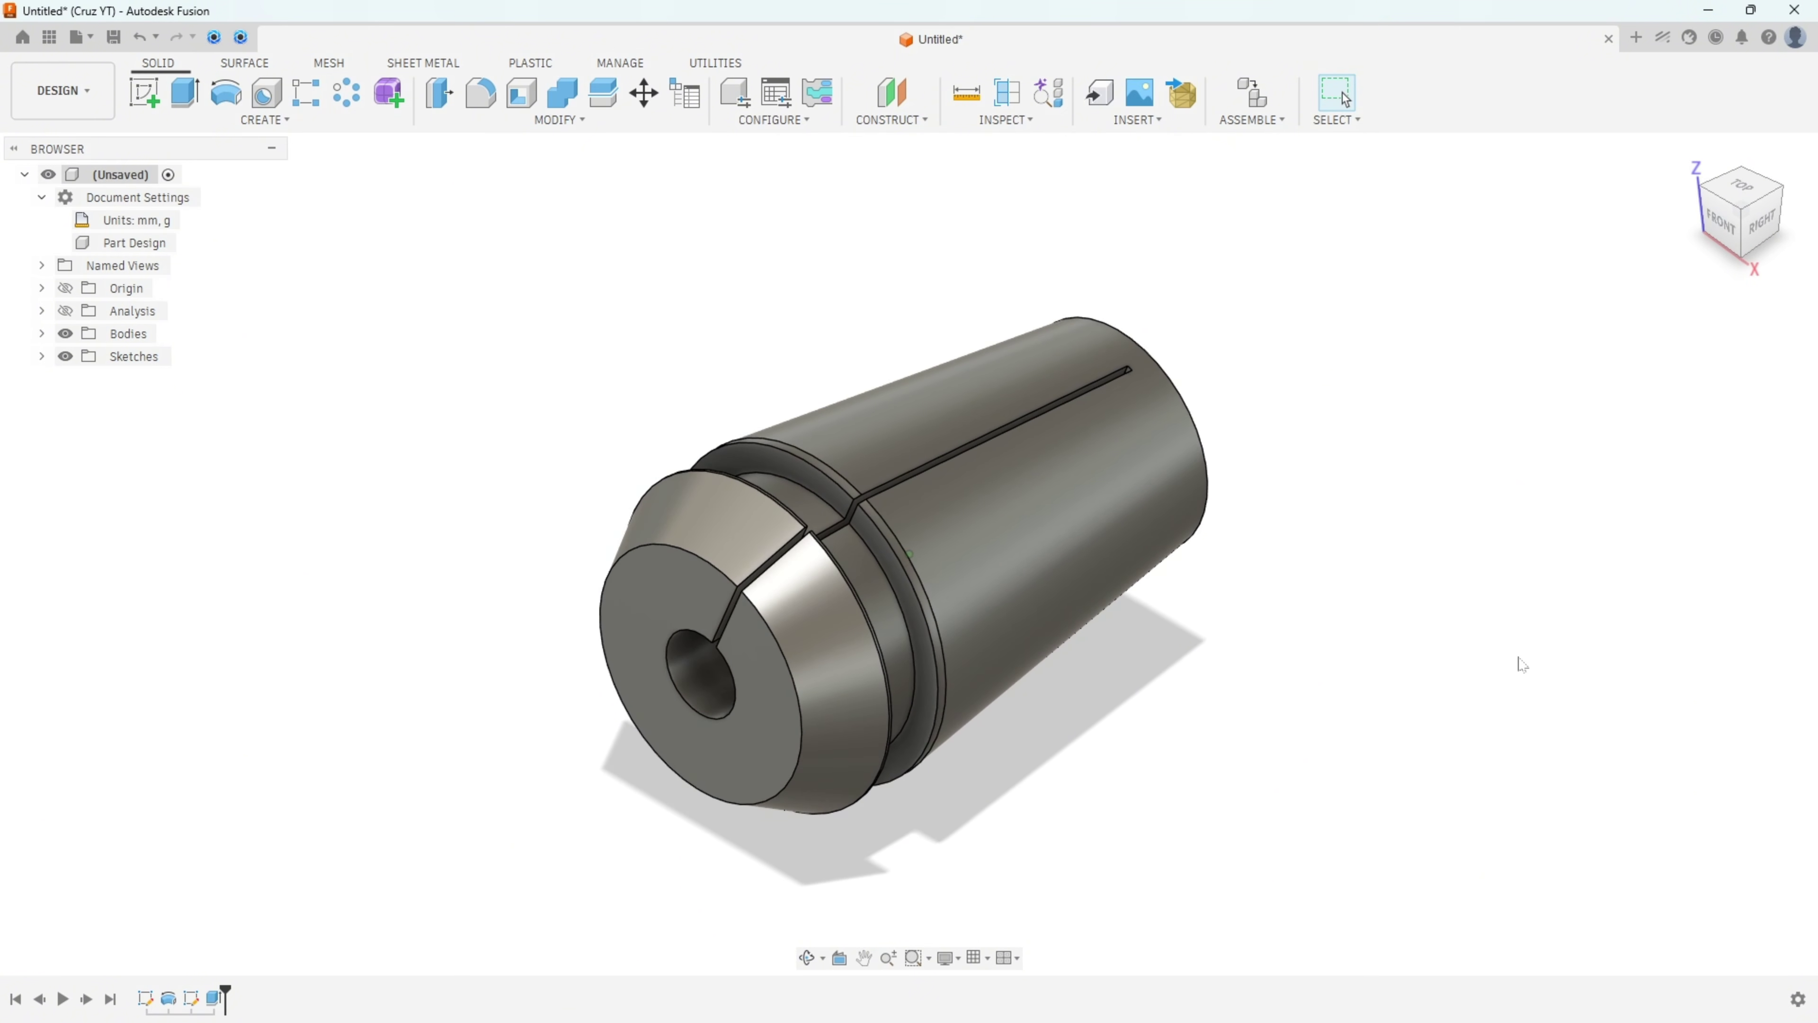
# Switch to the PDF drawing, undo the recent red pen markings and circle the vertical slot in the Ø11.5 end view.
pyautogui.hotkey('alt', 'Tab')
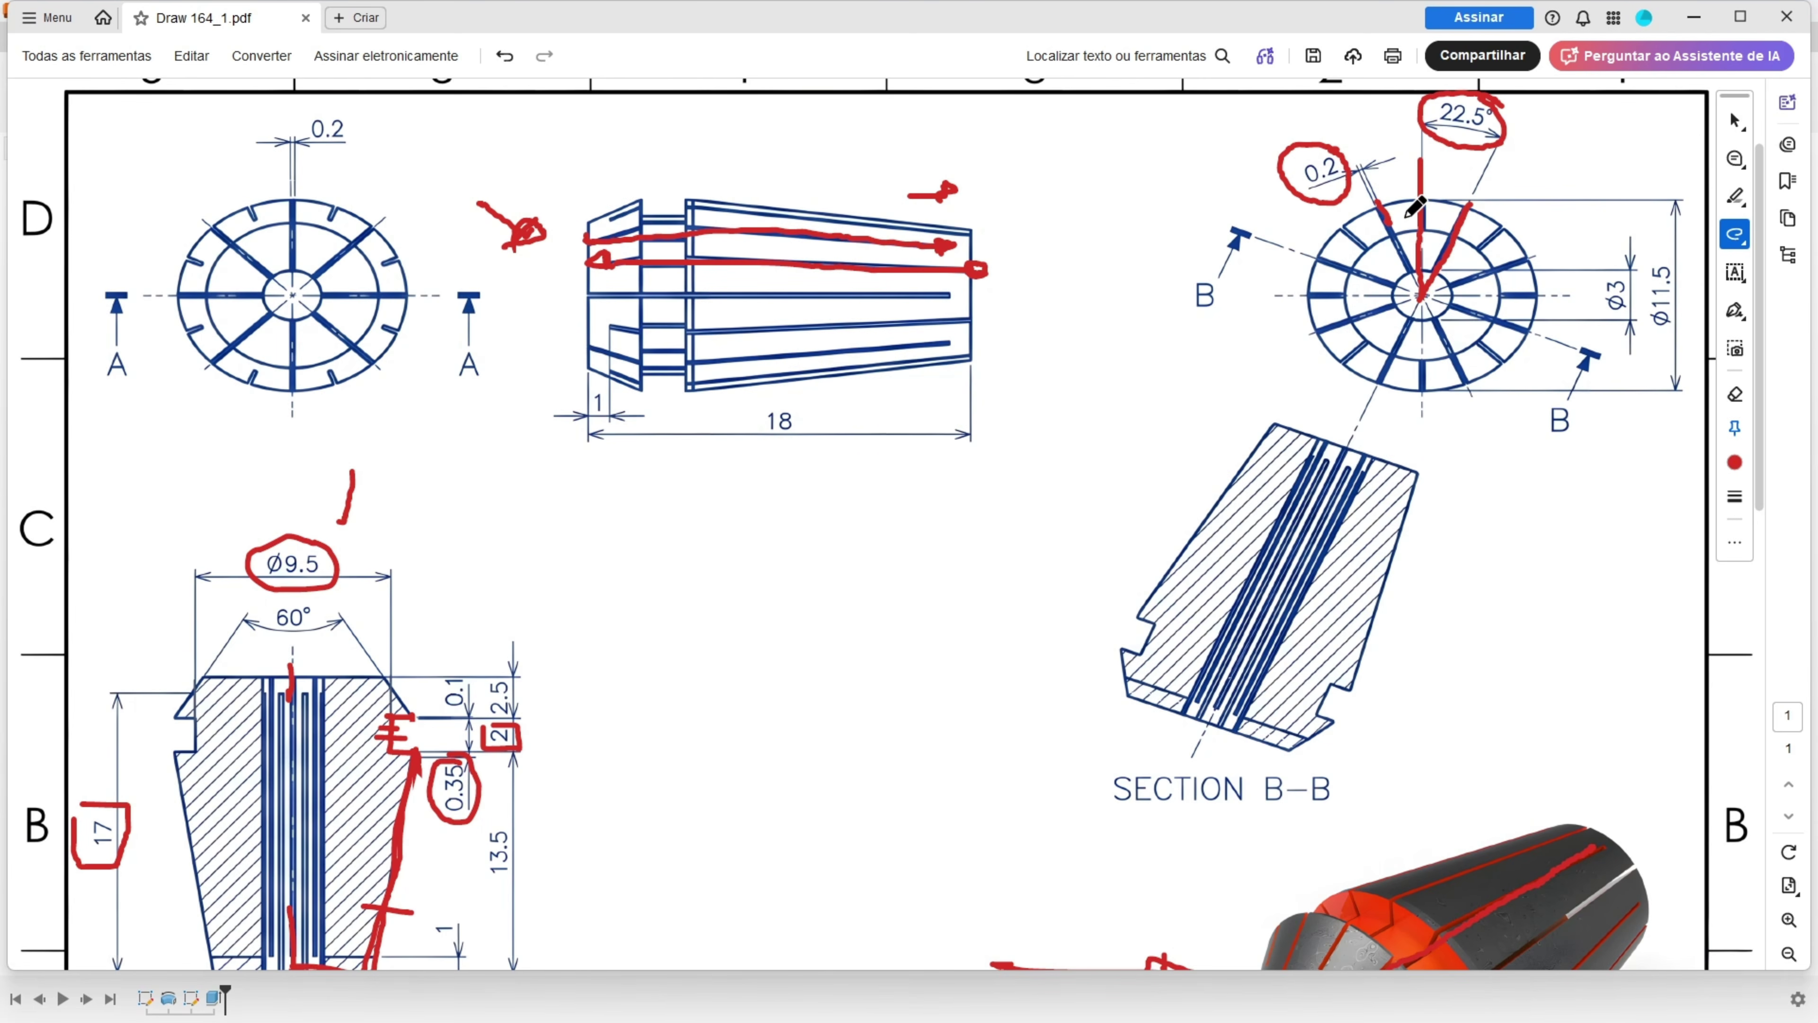
pyautogui.hotkey('ctrl', 'z')
pyautogui.hotkey('ctrl', 'z')
pyautogui.hotkey('ctrl', 'z')
pyautogui.hotkey('ctrl', 'z')
pyautogui.hotkey('ctrl', 'z')
pyautogui.hotkey('ctrl', 'z')
pyautogui.hotkey('ctrl', 'z')
pyautogui.hotkey('ctrl', 'z')
pyautogui.hotkey('ctrl', 'z')
pyautogui.hotkey('ctrl', 'z')
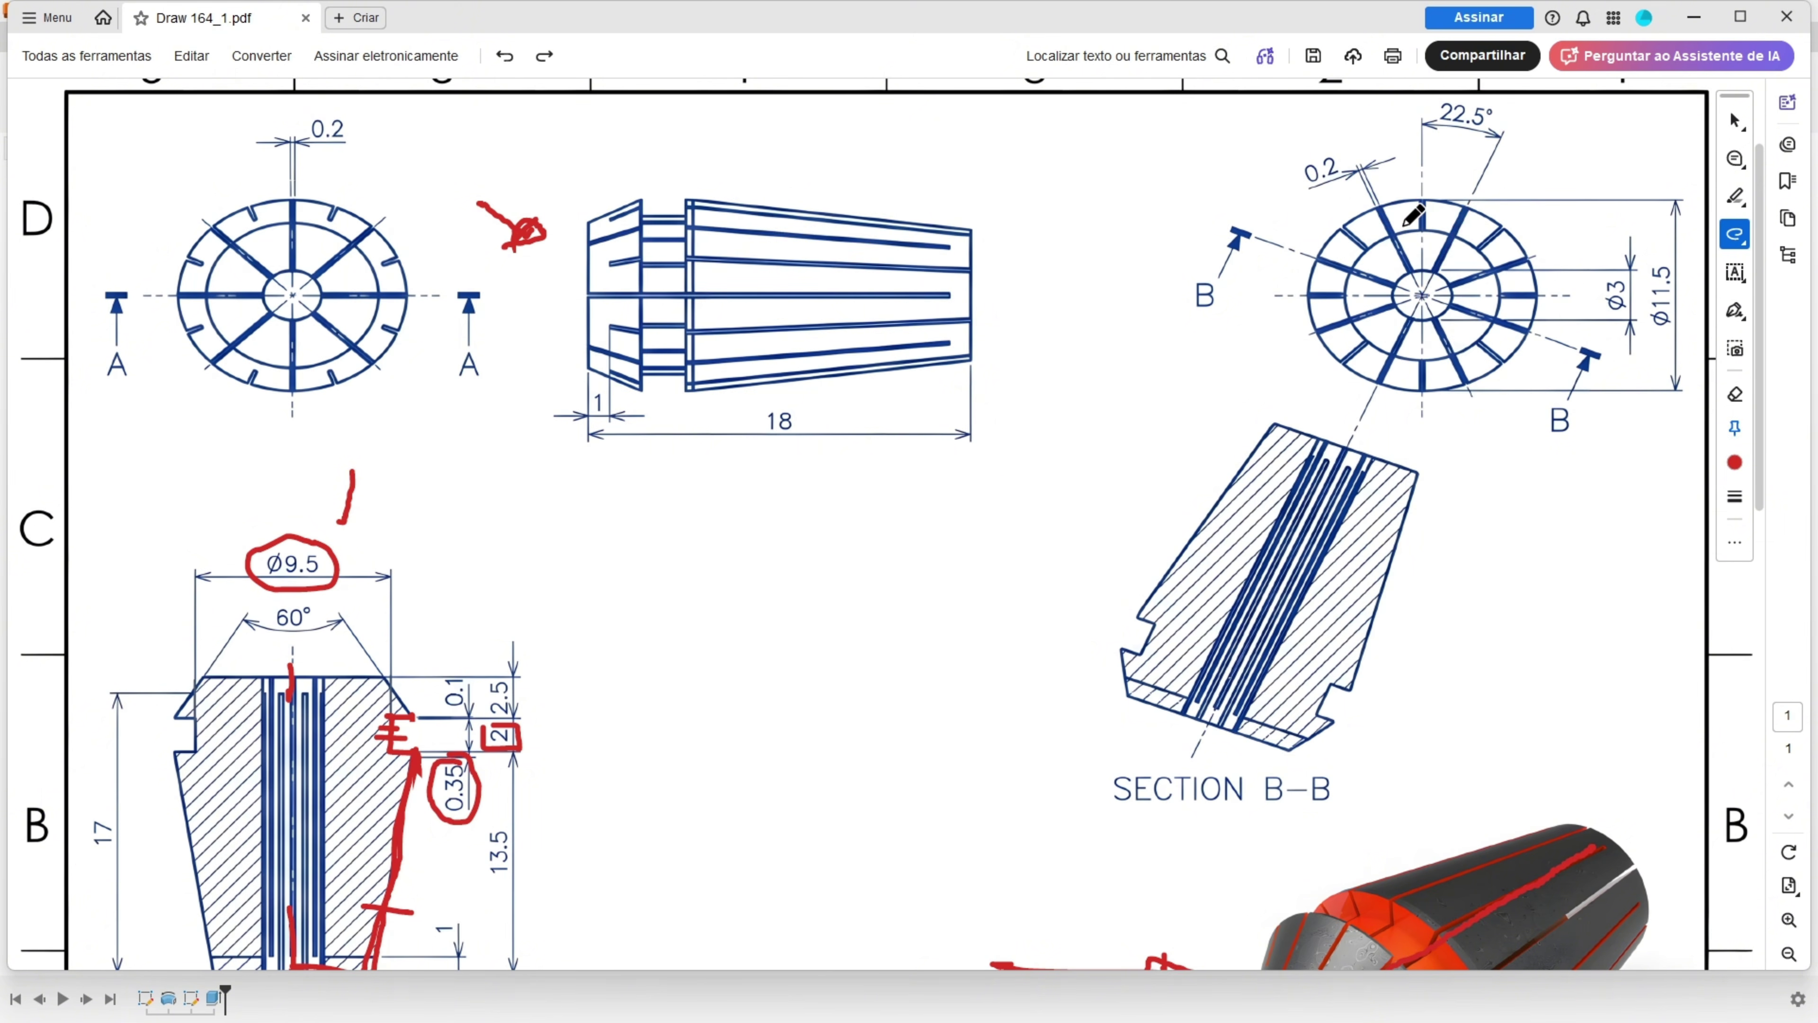
pyautogui.moveTo(1407, 225)
pyautogui.mouseDown()
pyautogui.moveTo(1446, 215)
pyautogui.moveTo(1425, 187)
pyautogui.mouseUp()
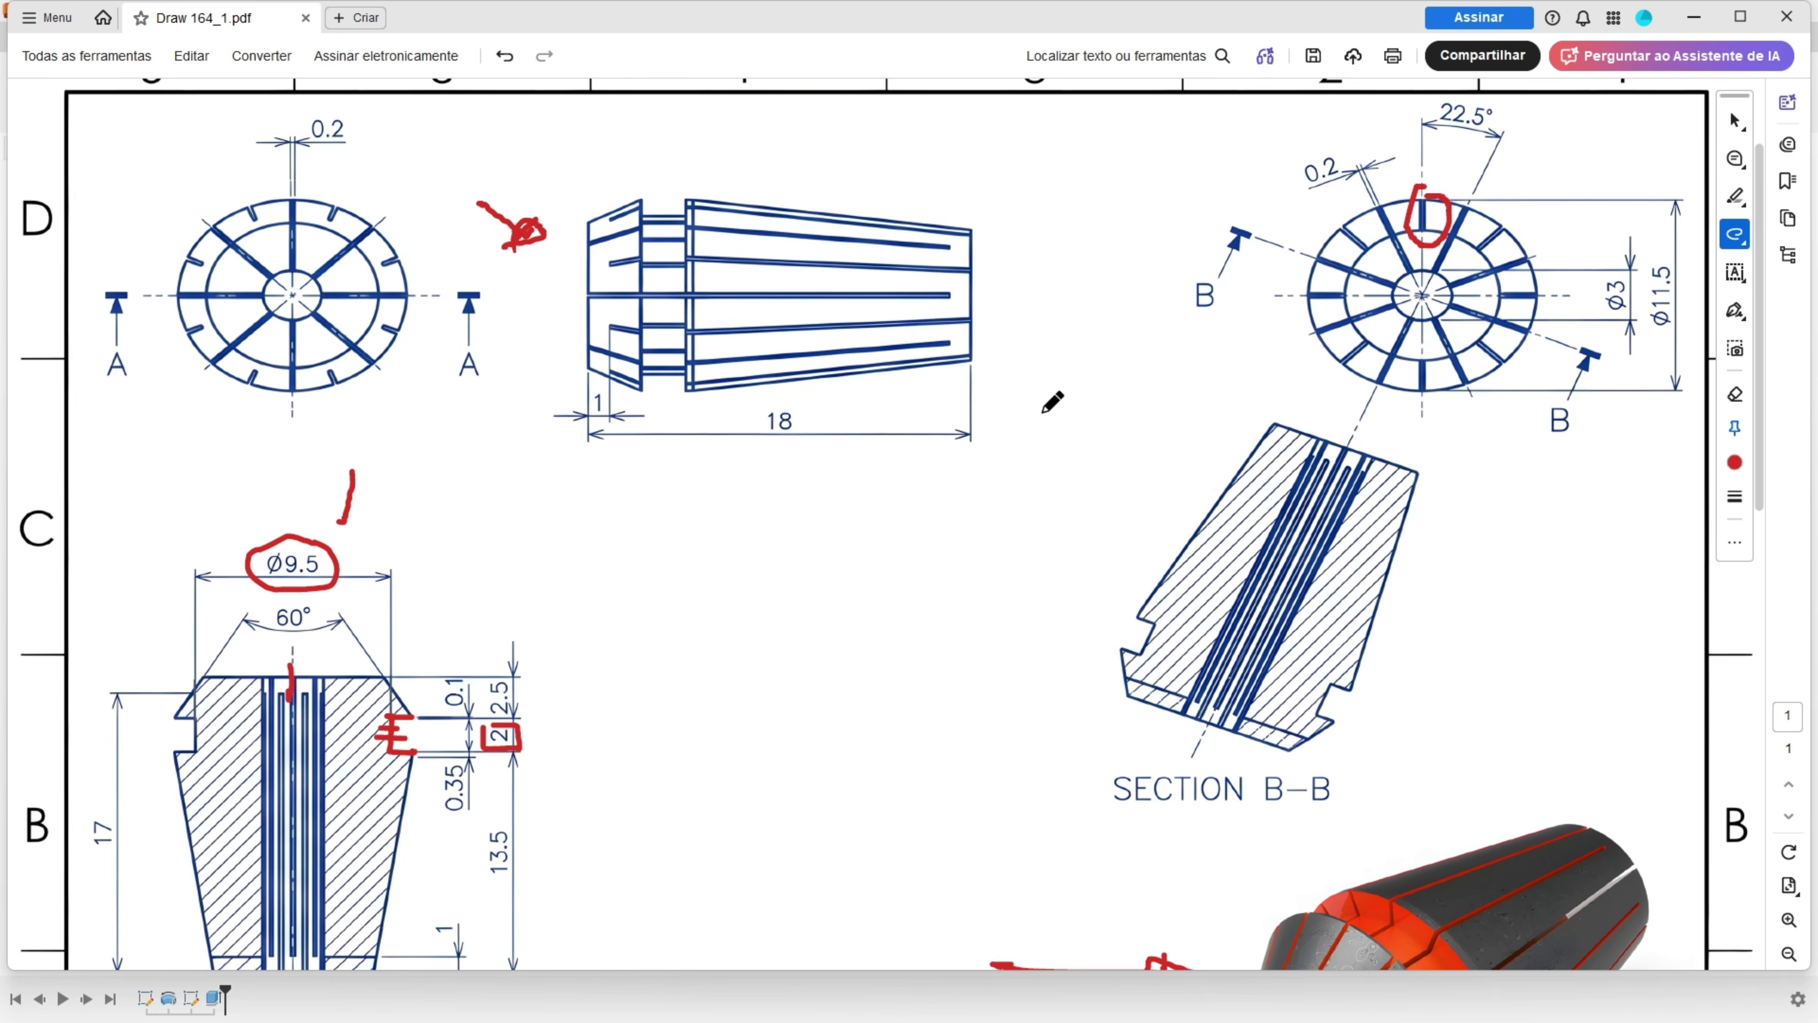
pyautogui.scroll(1, 1020, 559)
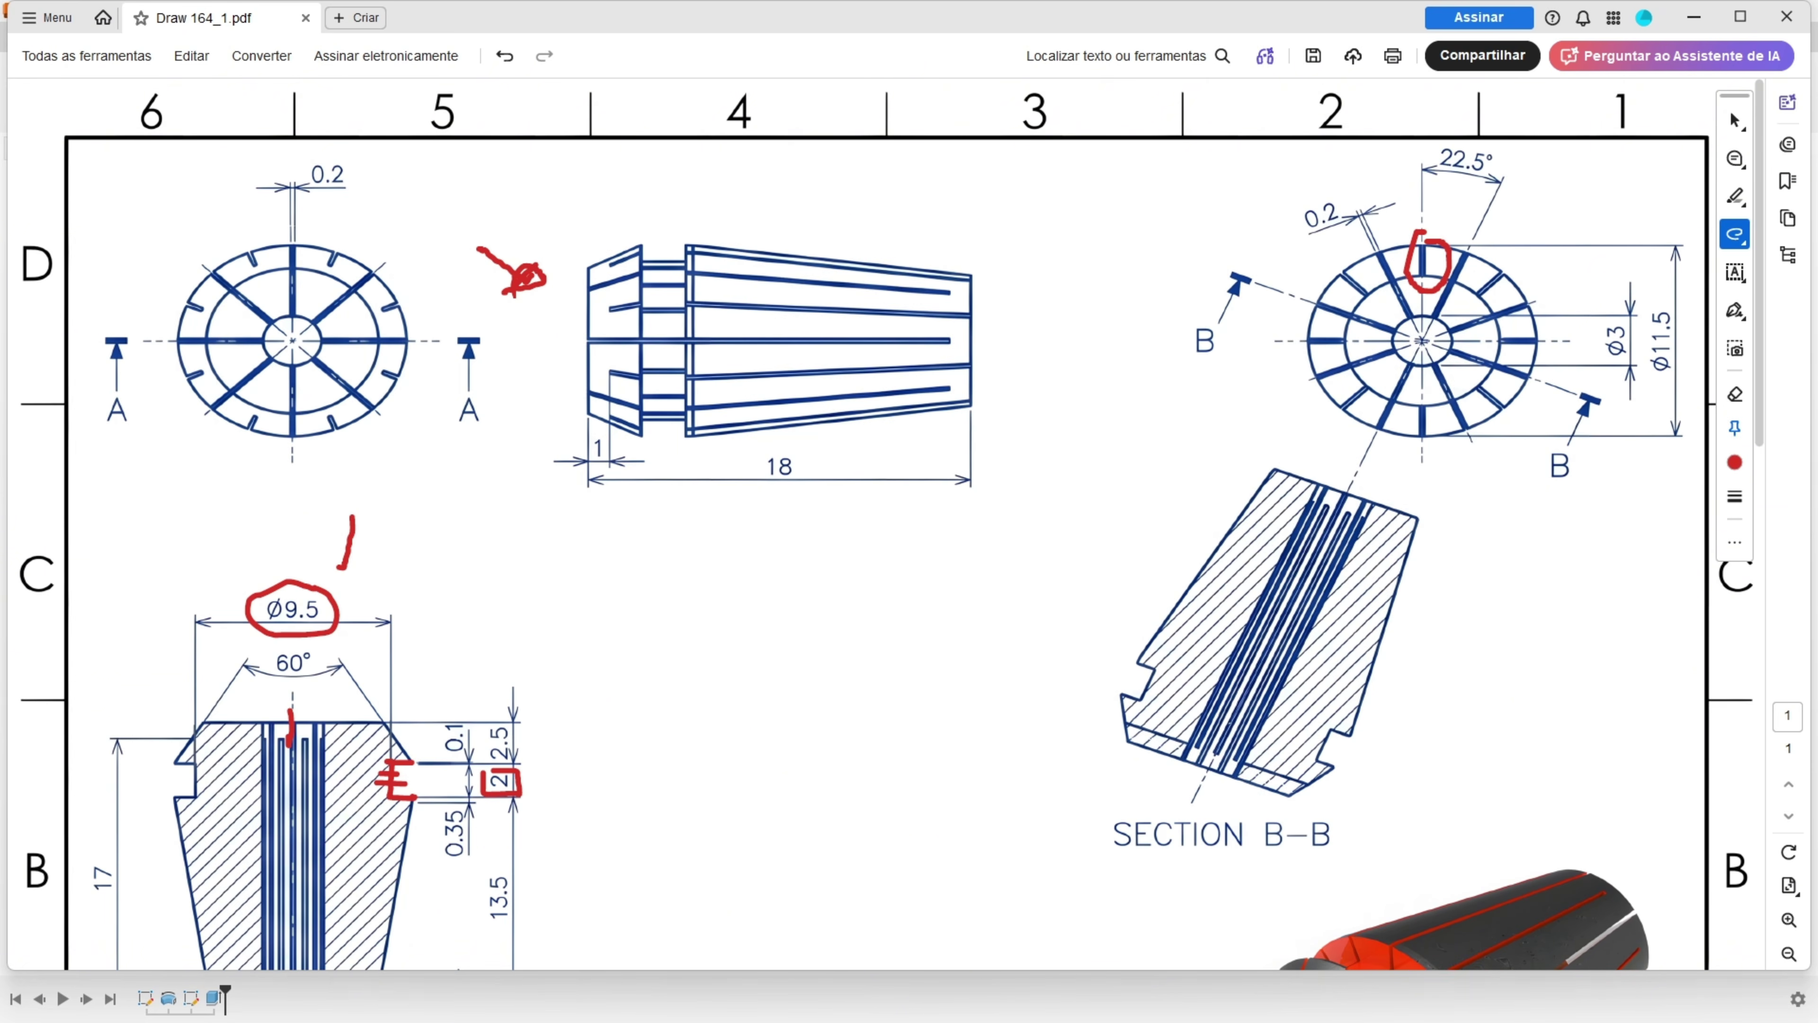
# Switch back to Fusion and start a sketch on the flat face at the collet's narrow end.
pyautogui.hotkey('alt', 'Tab')
pyautogui.click(144, 93)
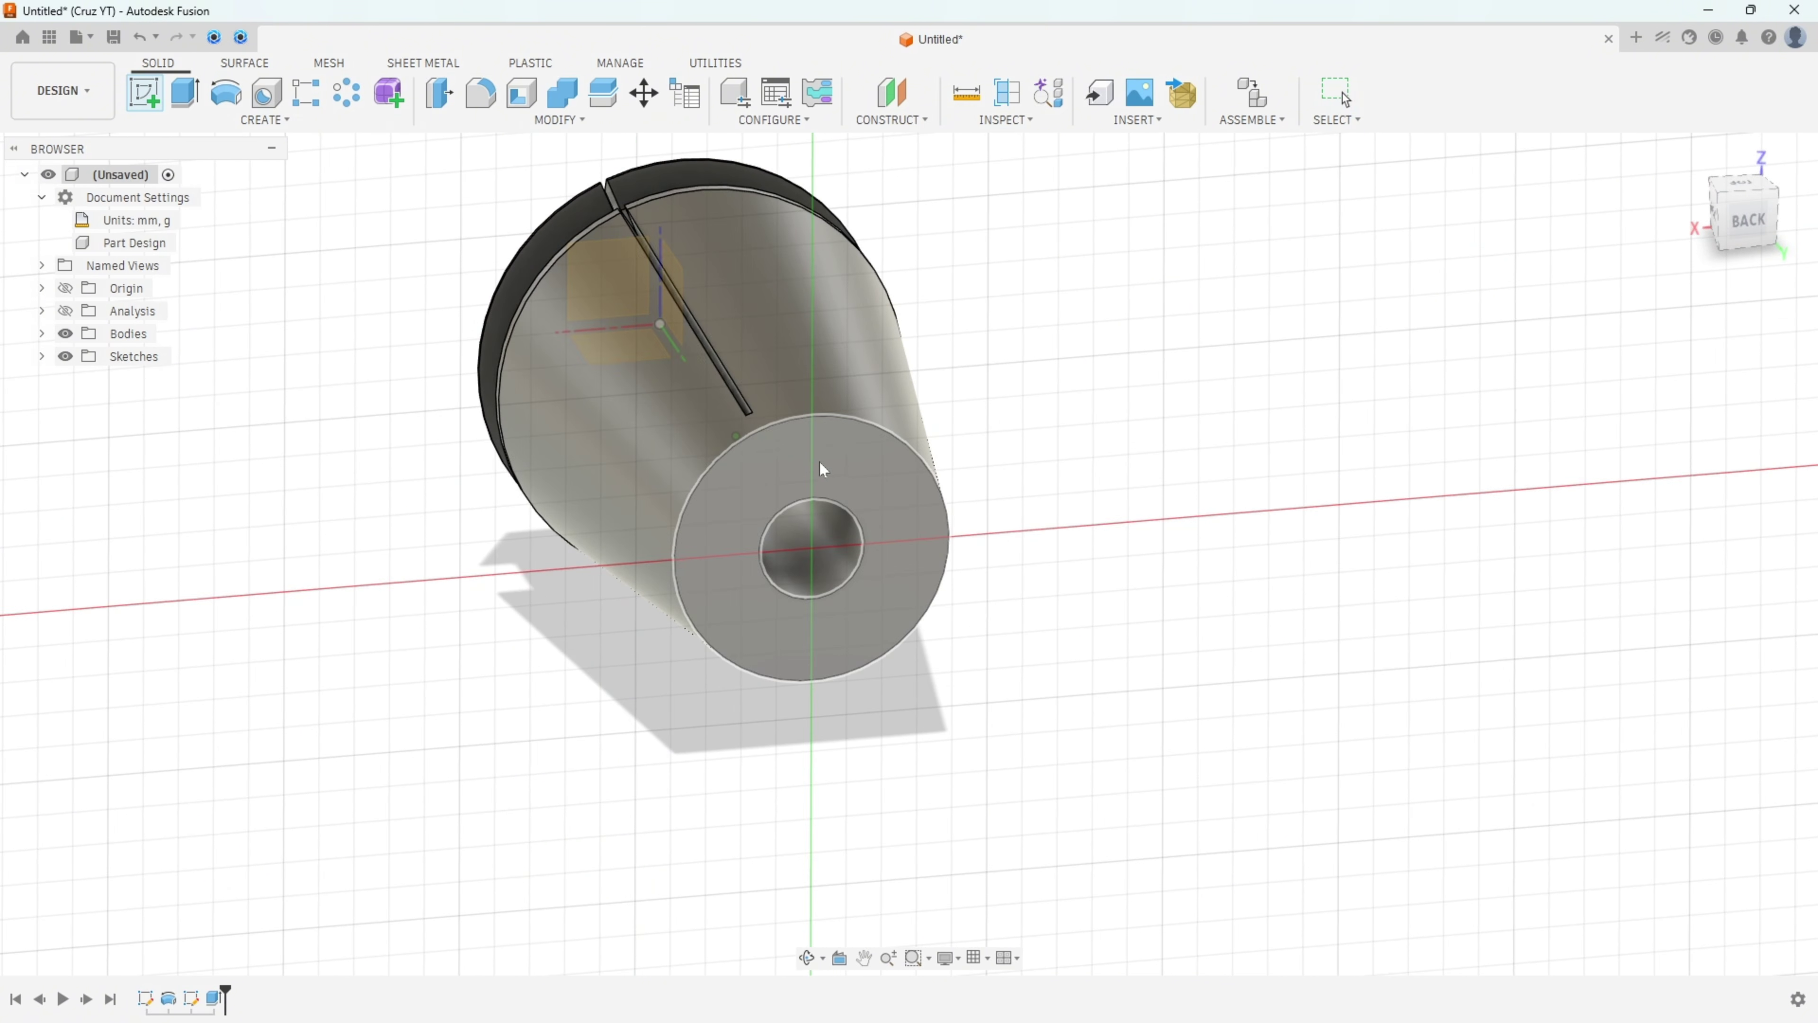
pyautogui.click(816, 456)
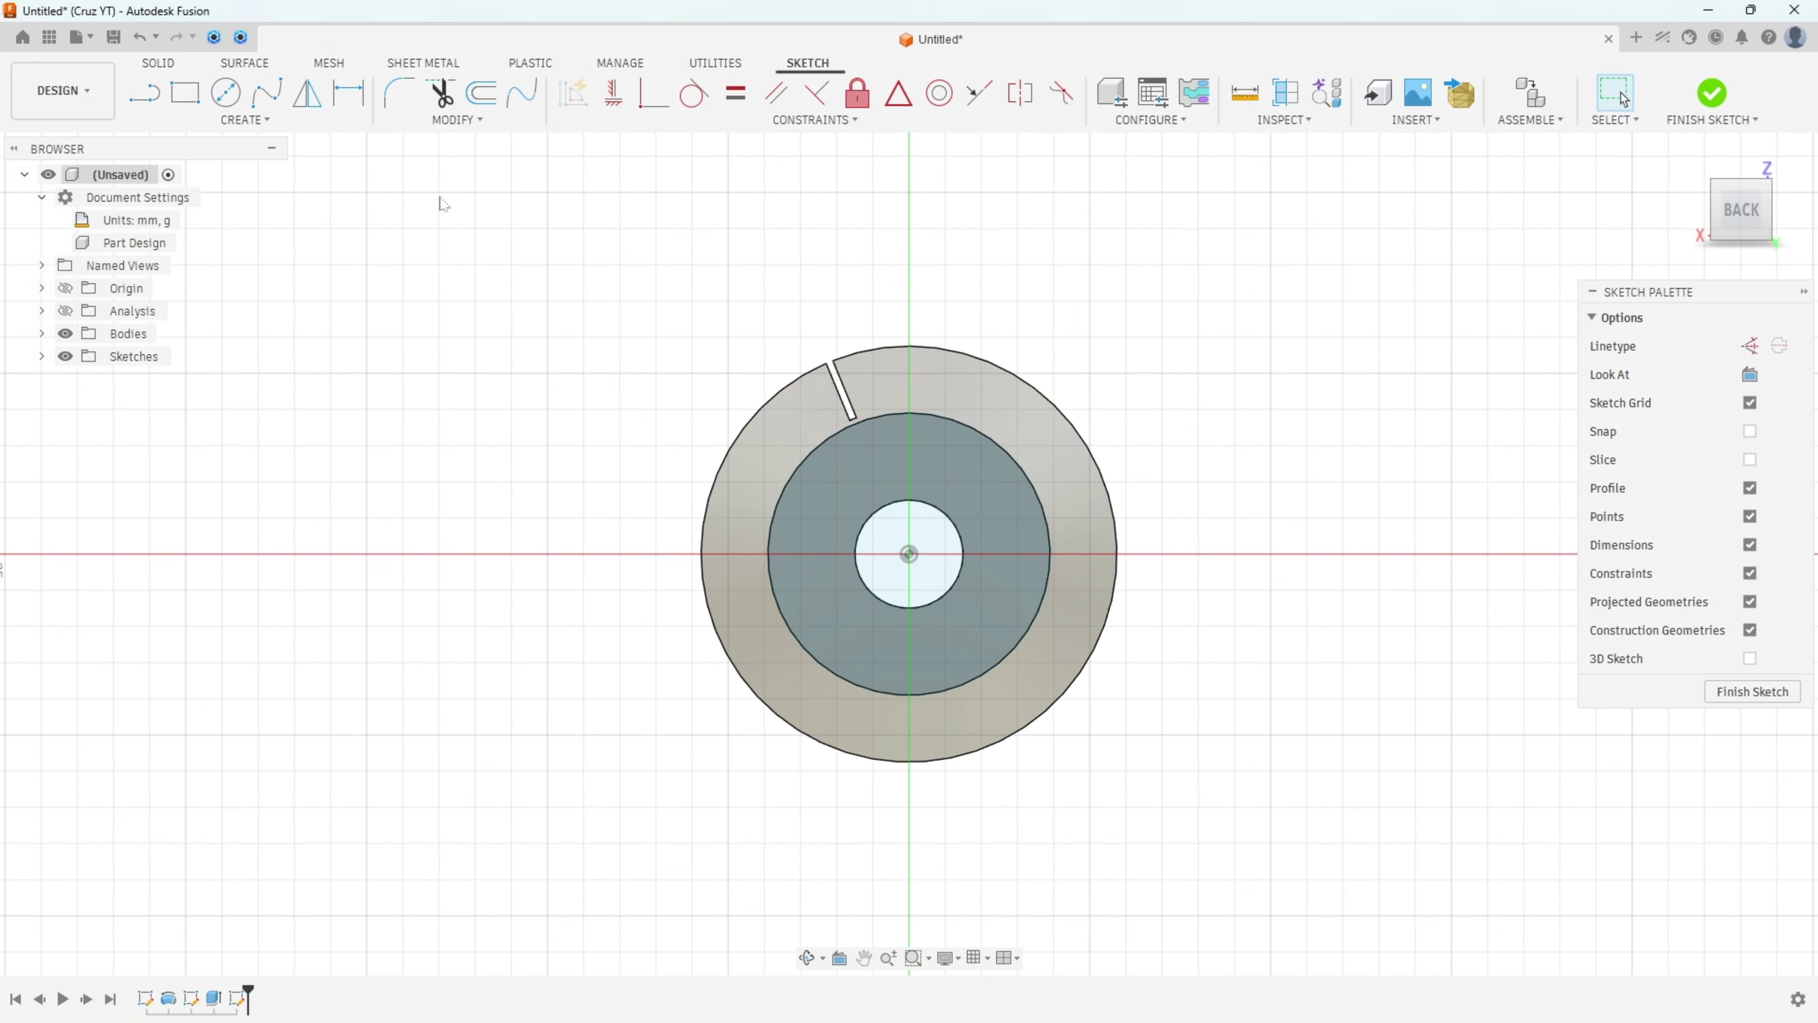
# Draw a 7,5 mm vertical line upward from the origin, move its dimension clear of the collet and finish the sketch.
pyautogui.click(144, 93)
pyautogui.click(910, 553)
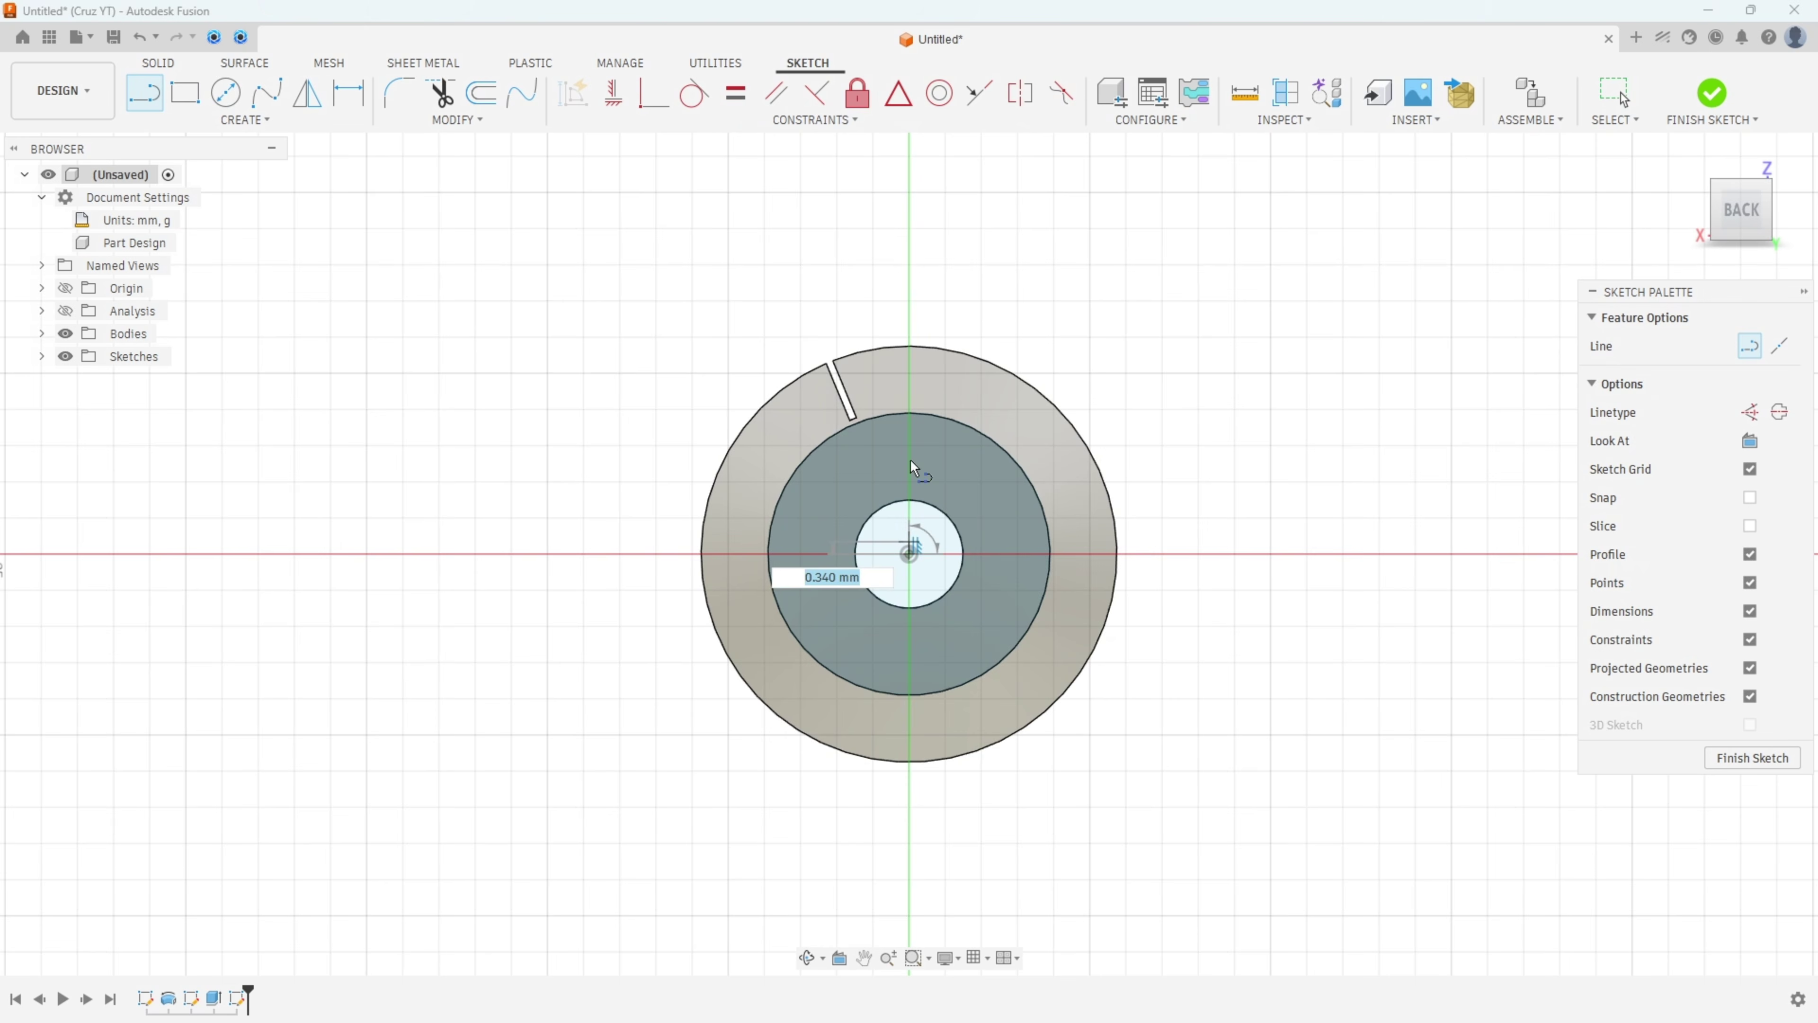
pyautogui.write('7,5')
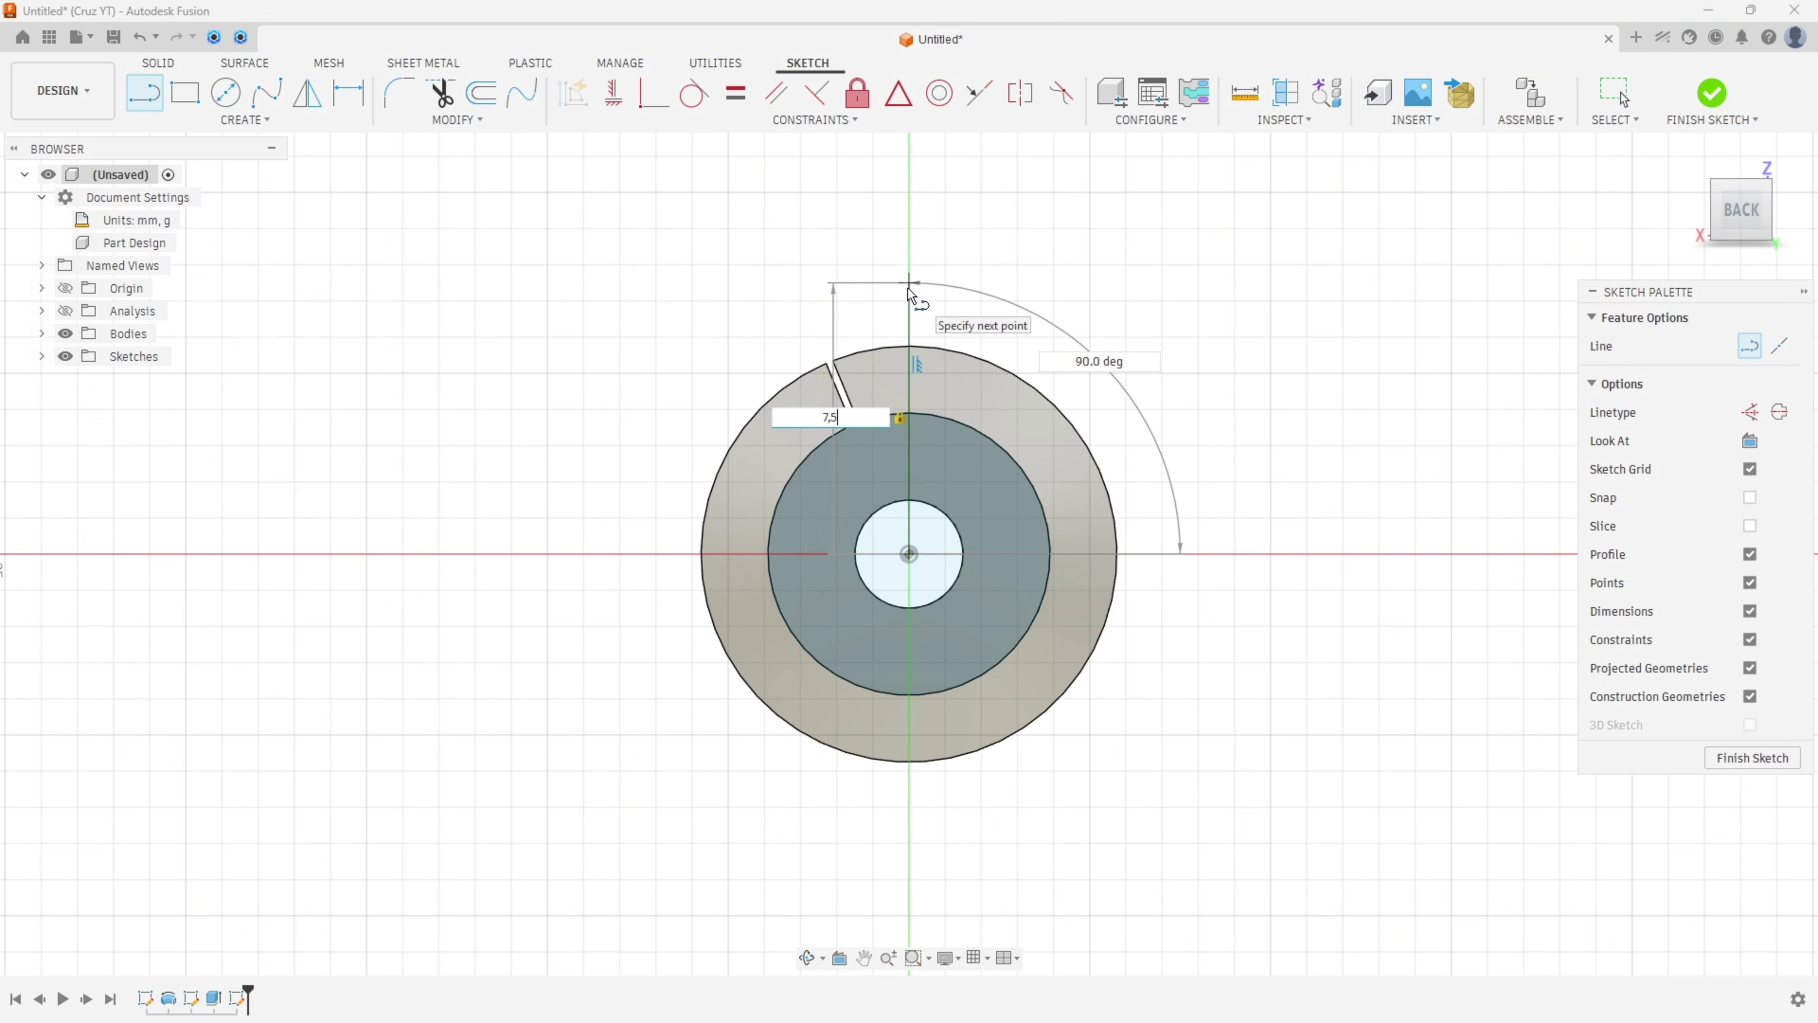
pyautogui.press('Return')
pyautogui.press('Escape')
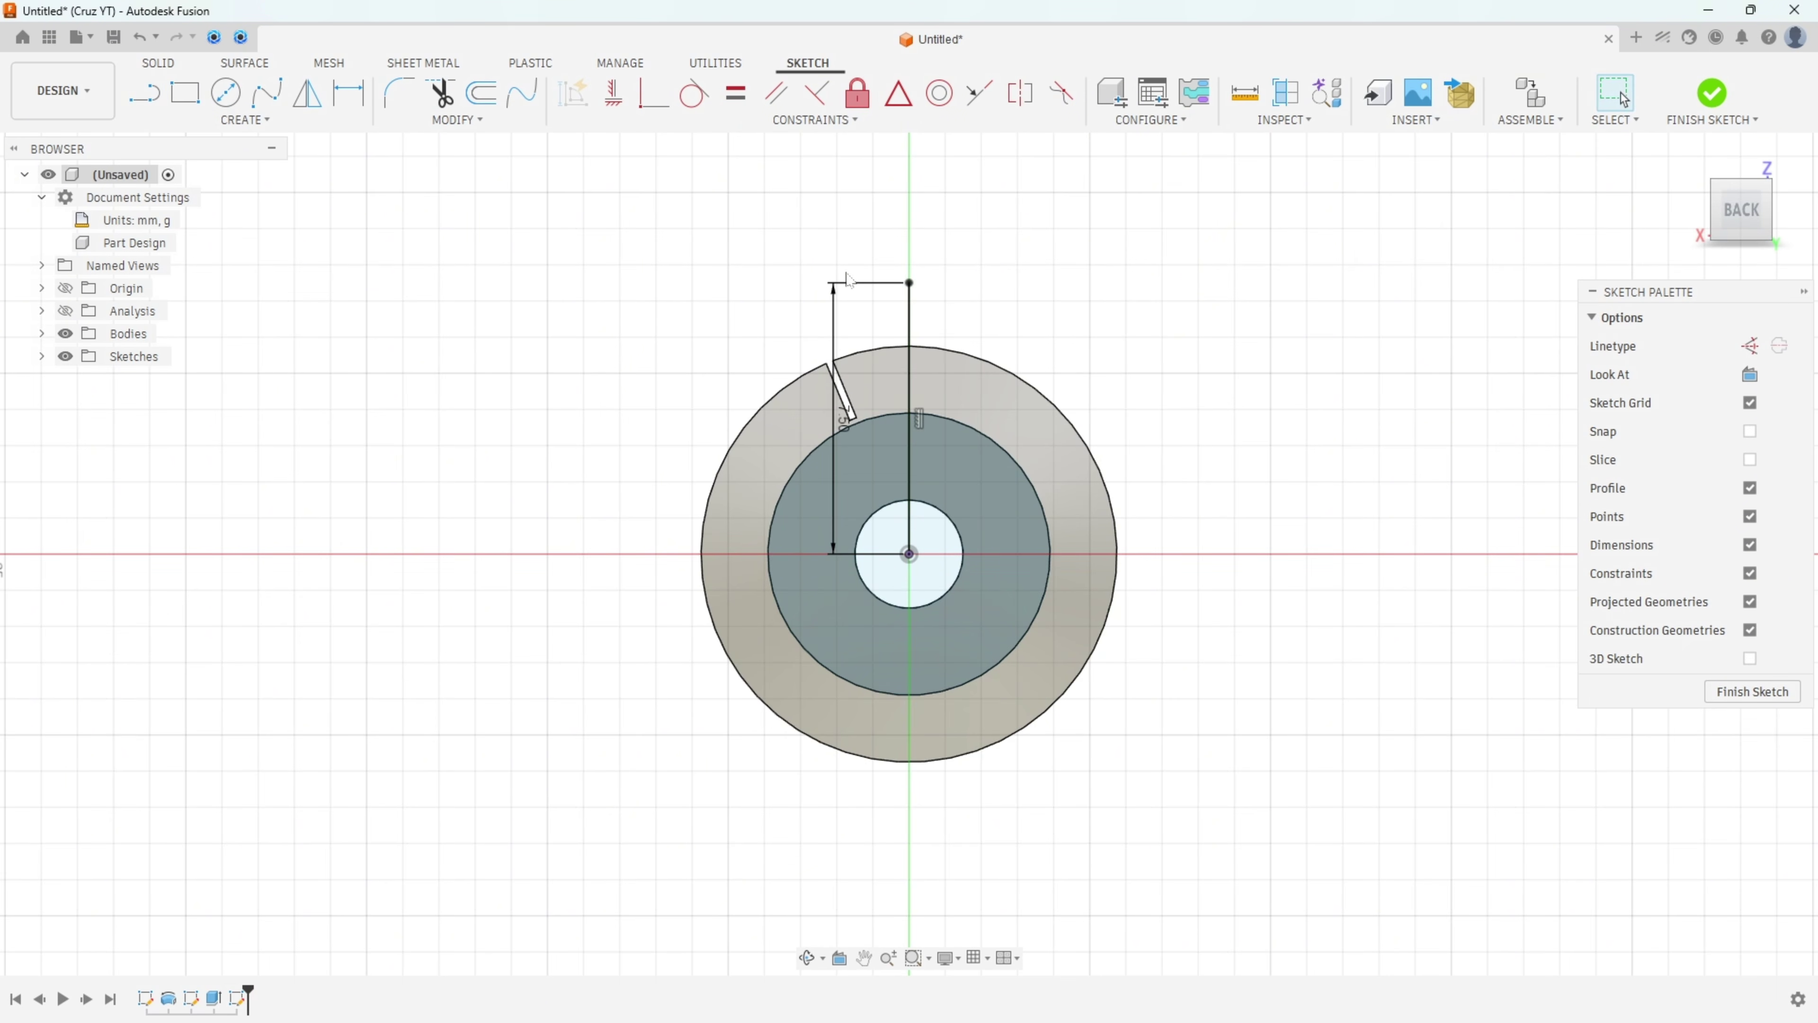
pyautogui.moveTo(844, 430); pyautogui.dragTo(698, 390)
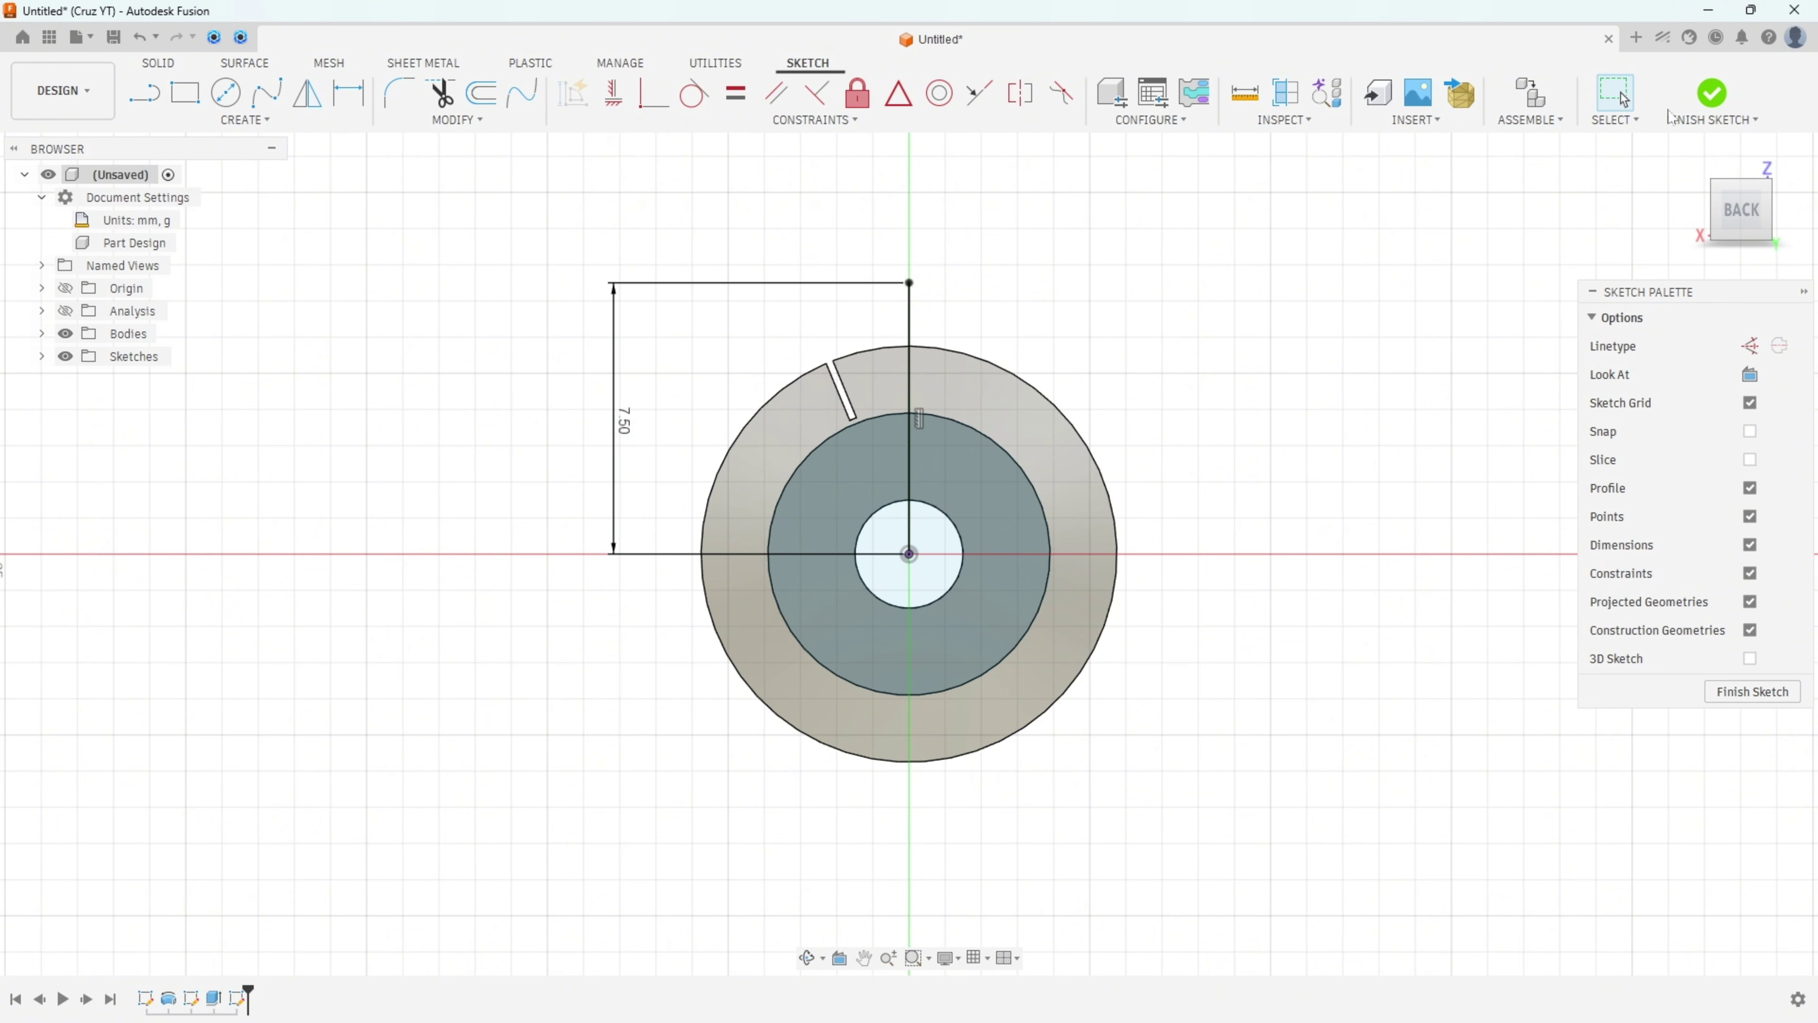
pyautogui.click(1711, 93)
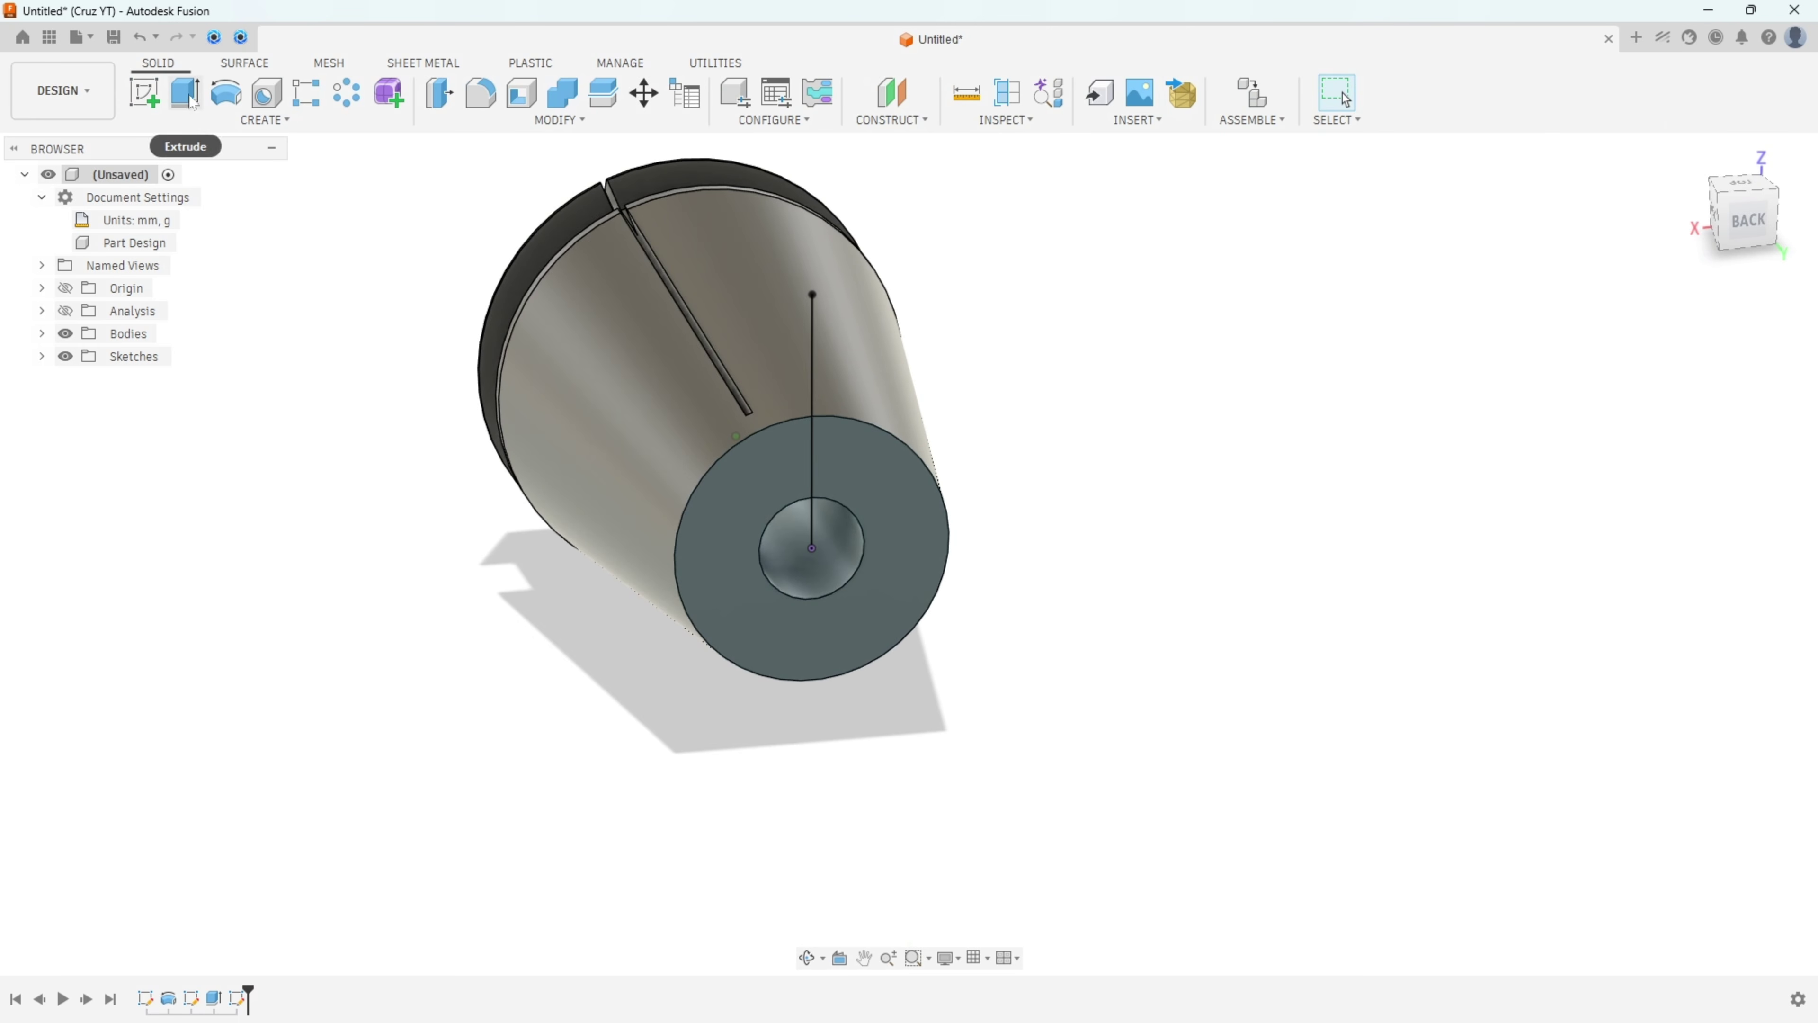
# Start a thin extrusion of the vertical sketch line at the narrow end with a distance of -17 mm.
pyautogui.click(192, 102)
pyautogui.click(1718, 354)
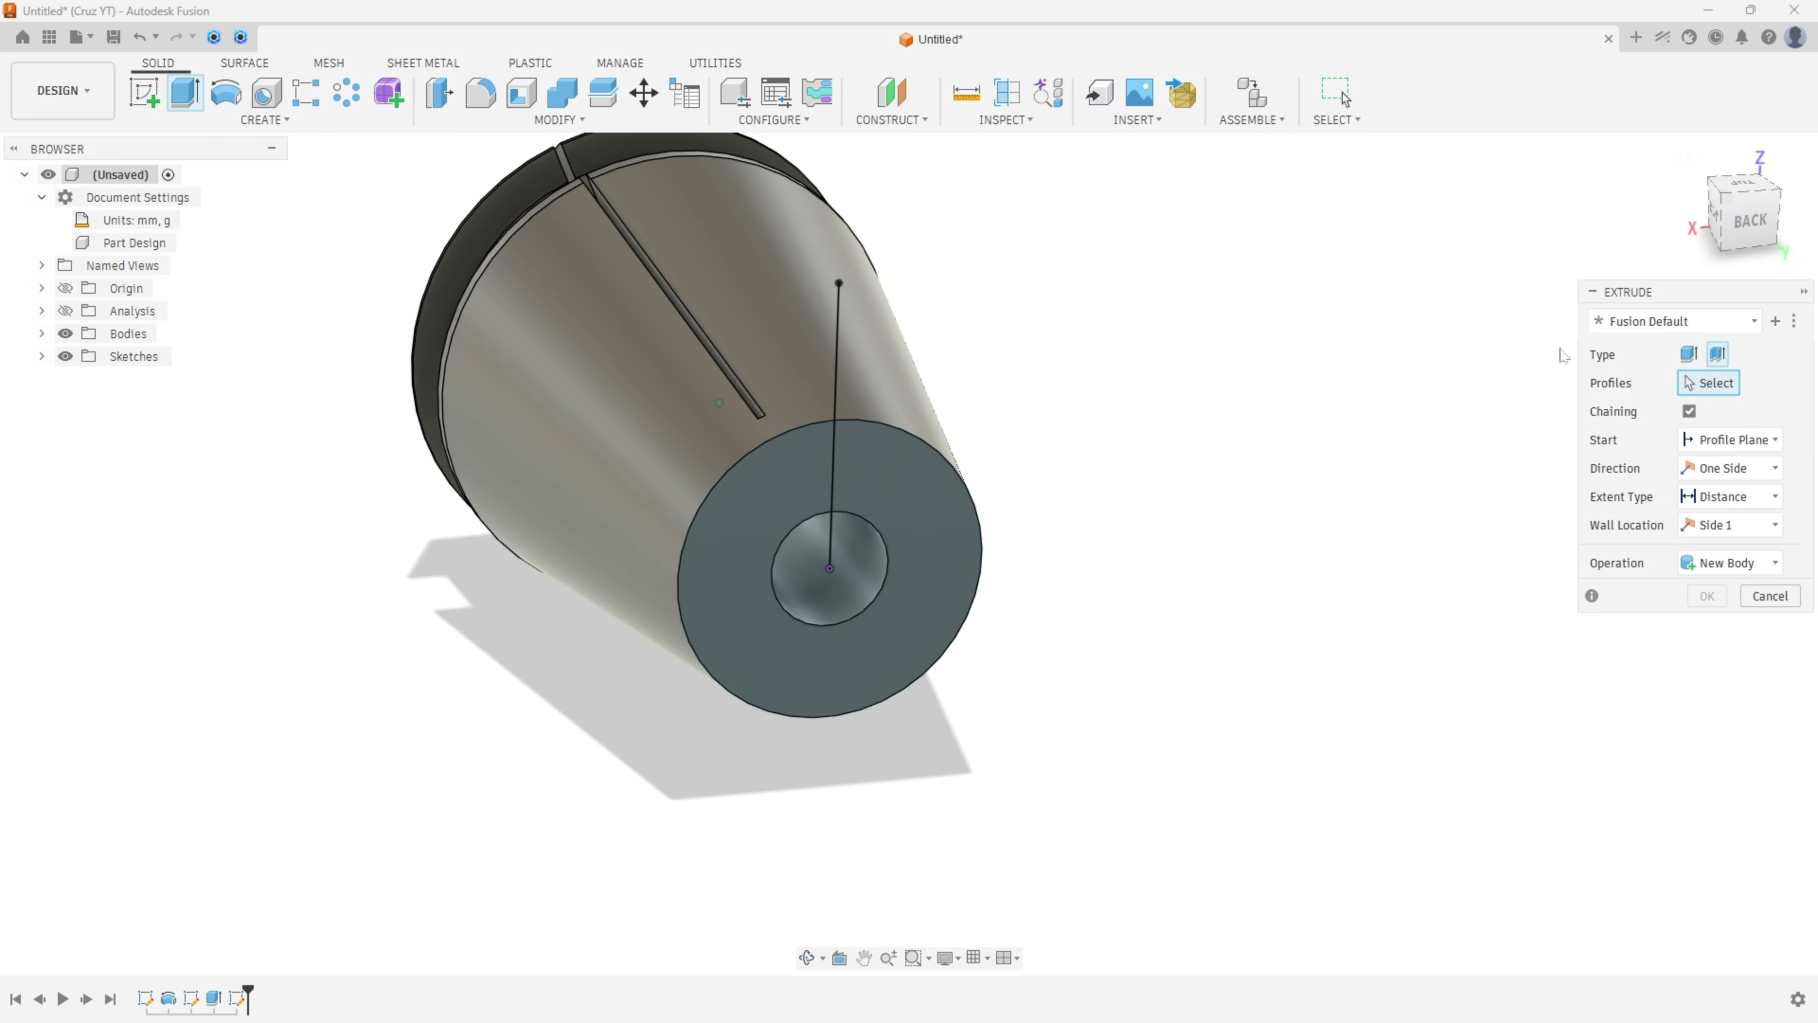
pyautogui.click(862, 309)
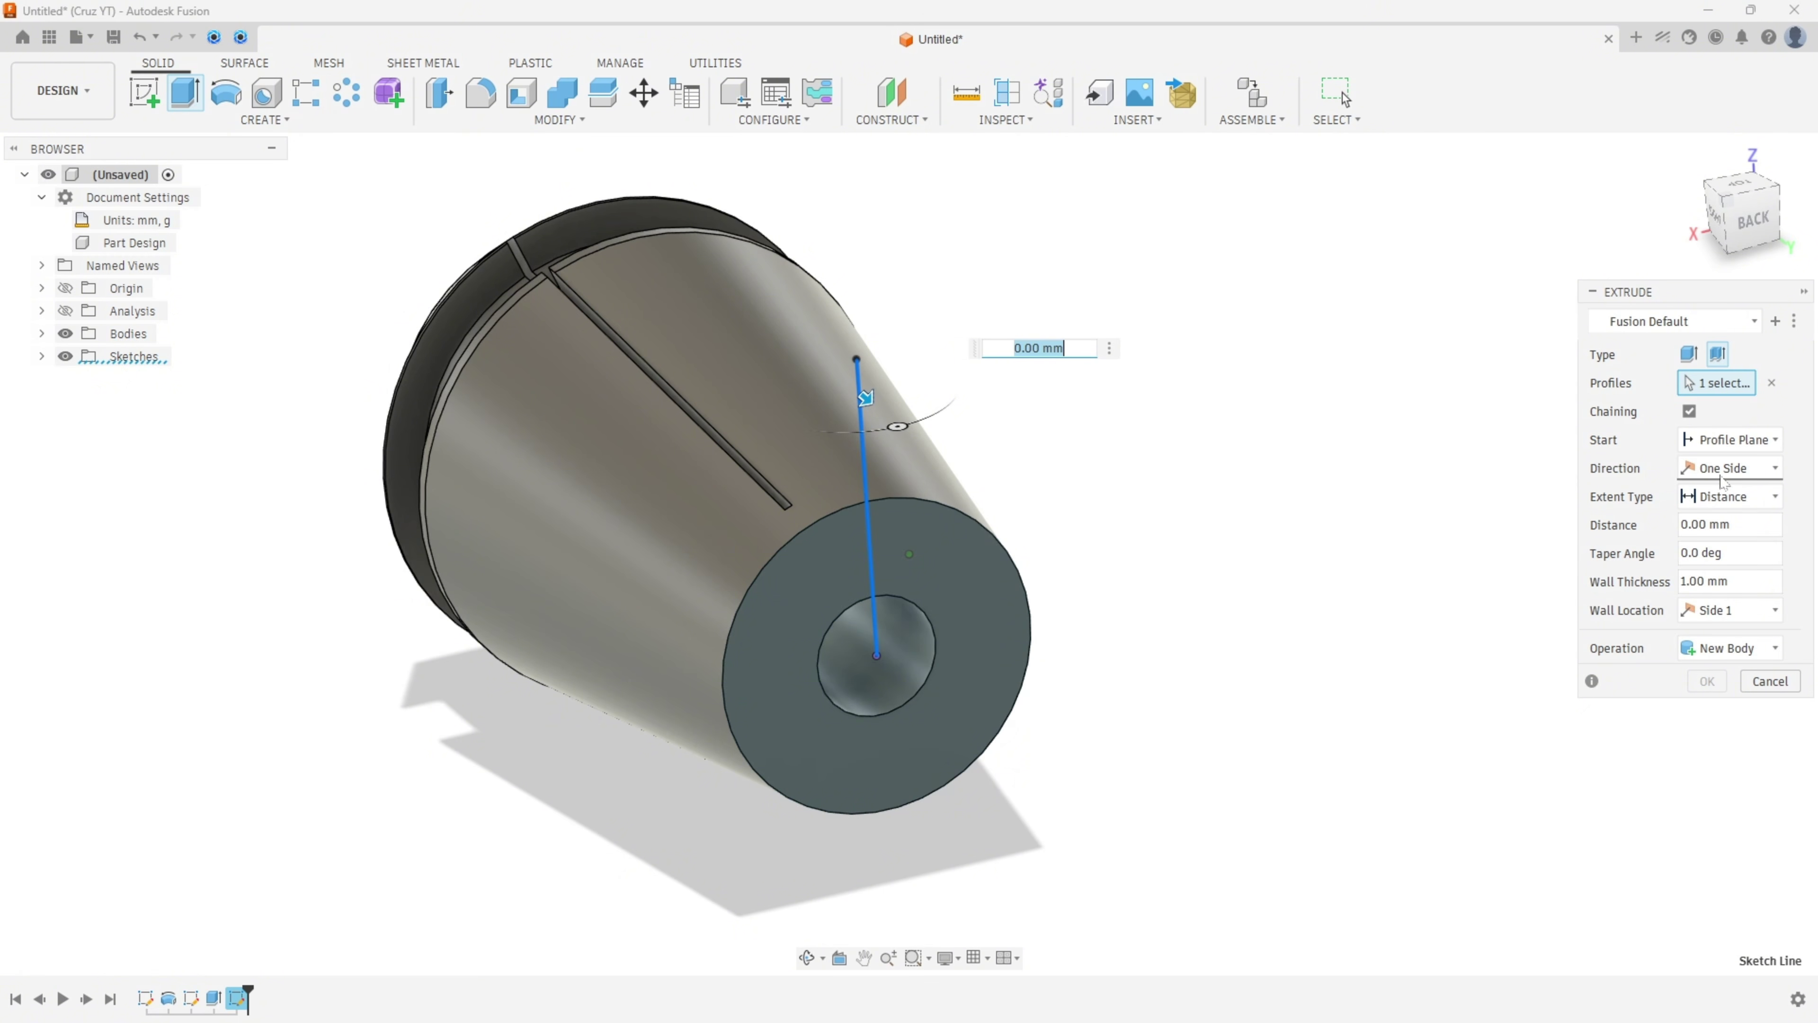
pyautogui.click(1644, 526)
pyautogui.write('-')
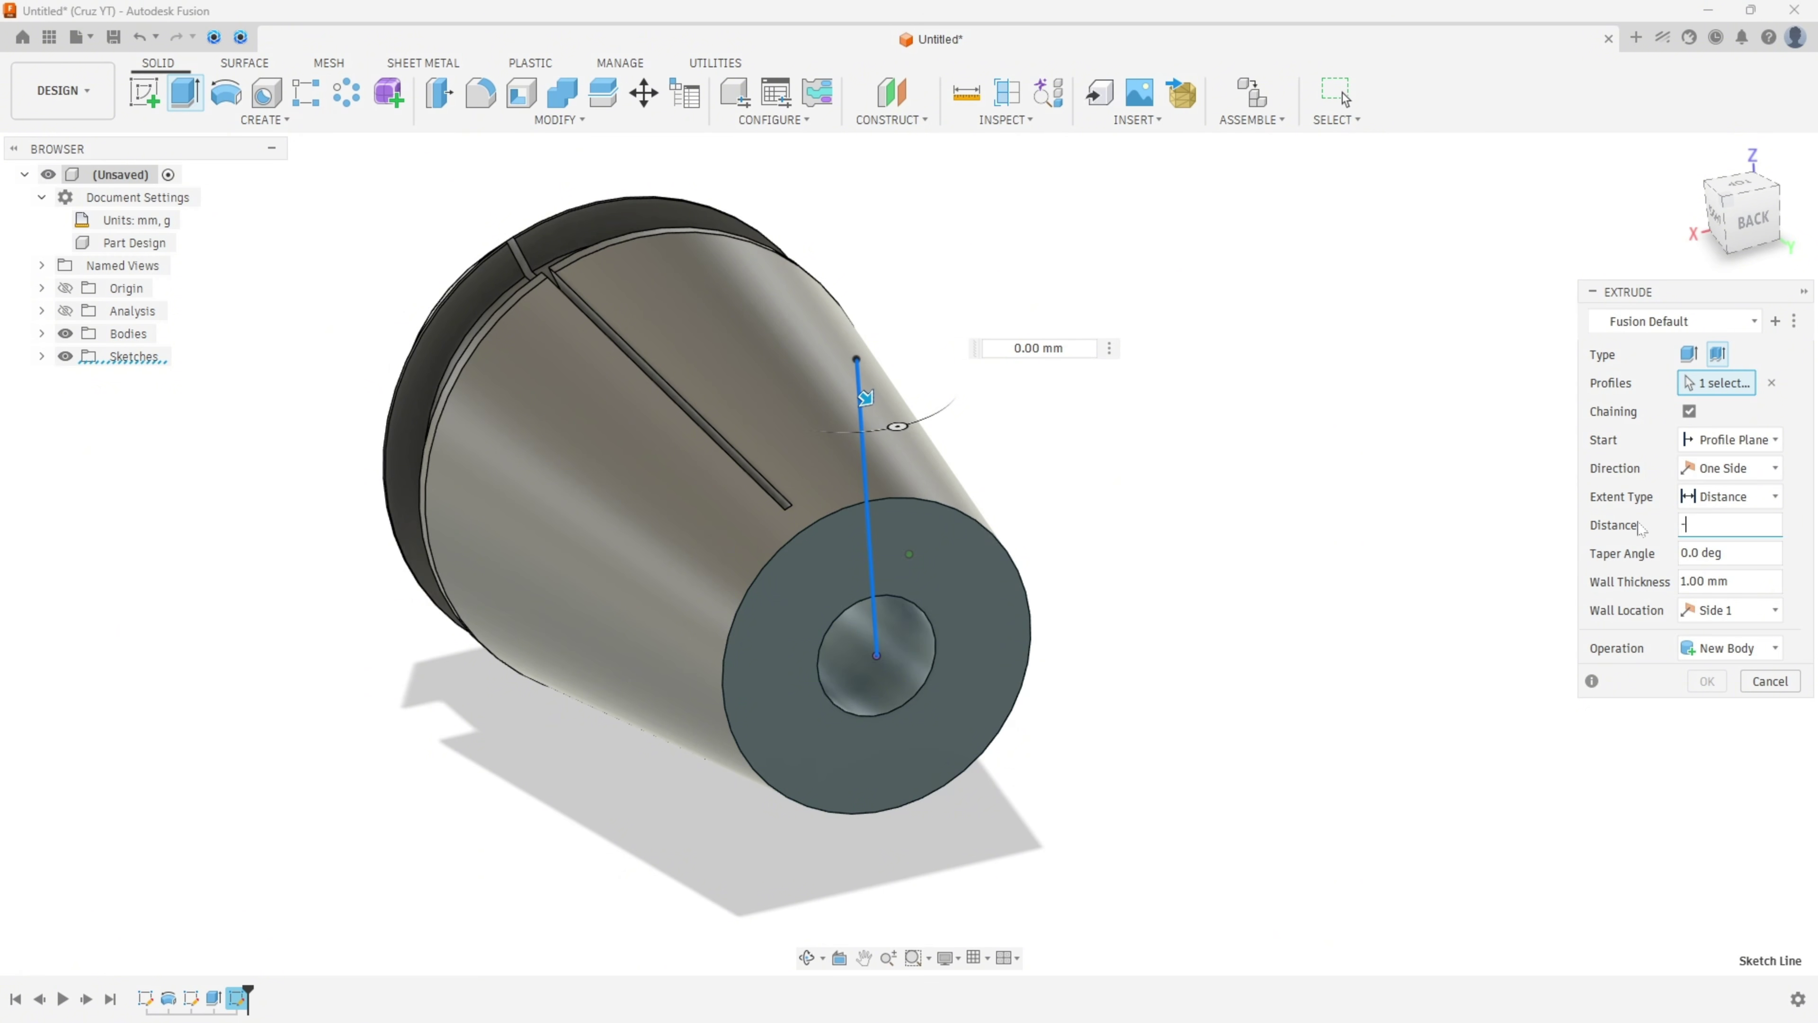
pyautogui.write('17')
# Set the thin extrusion's wall thickness to 0,2 mm with a Center wall location and complete the second slot cut.
pyautogui.press('Tab')
pyautogui.press('Tab')
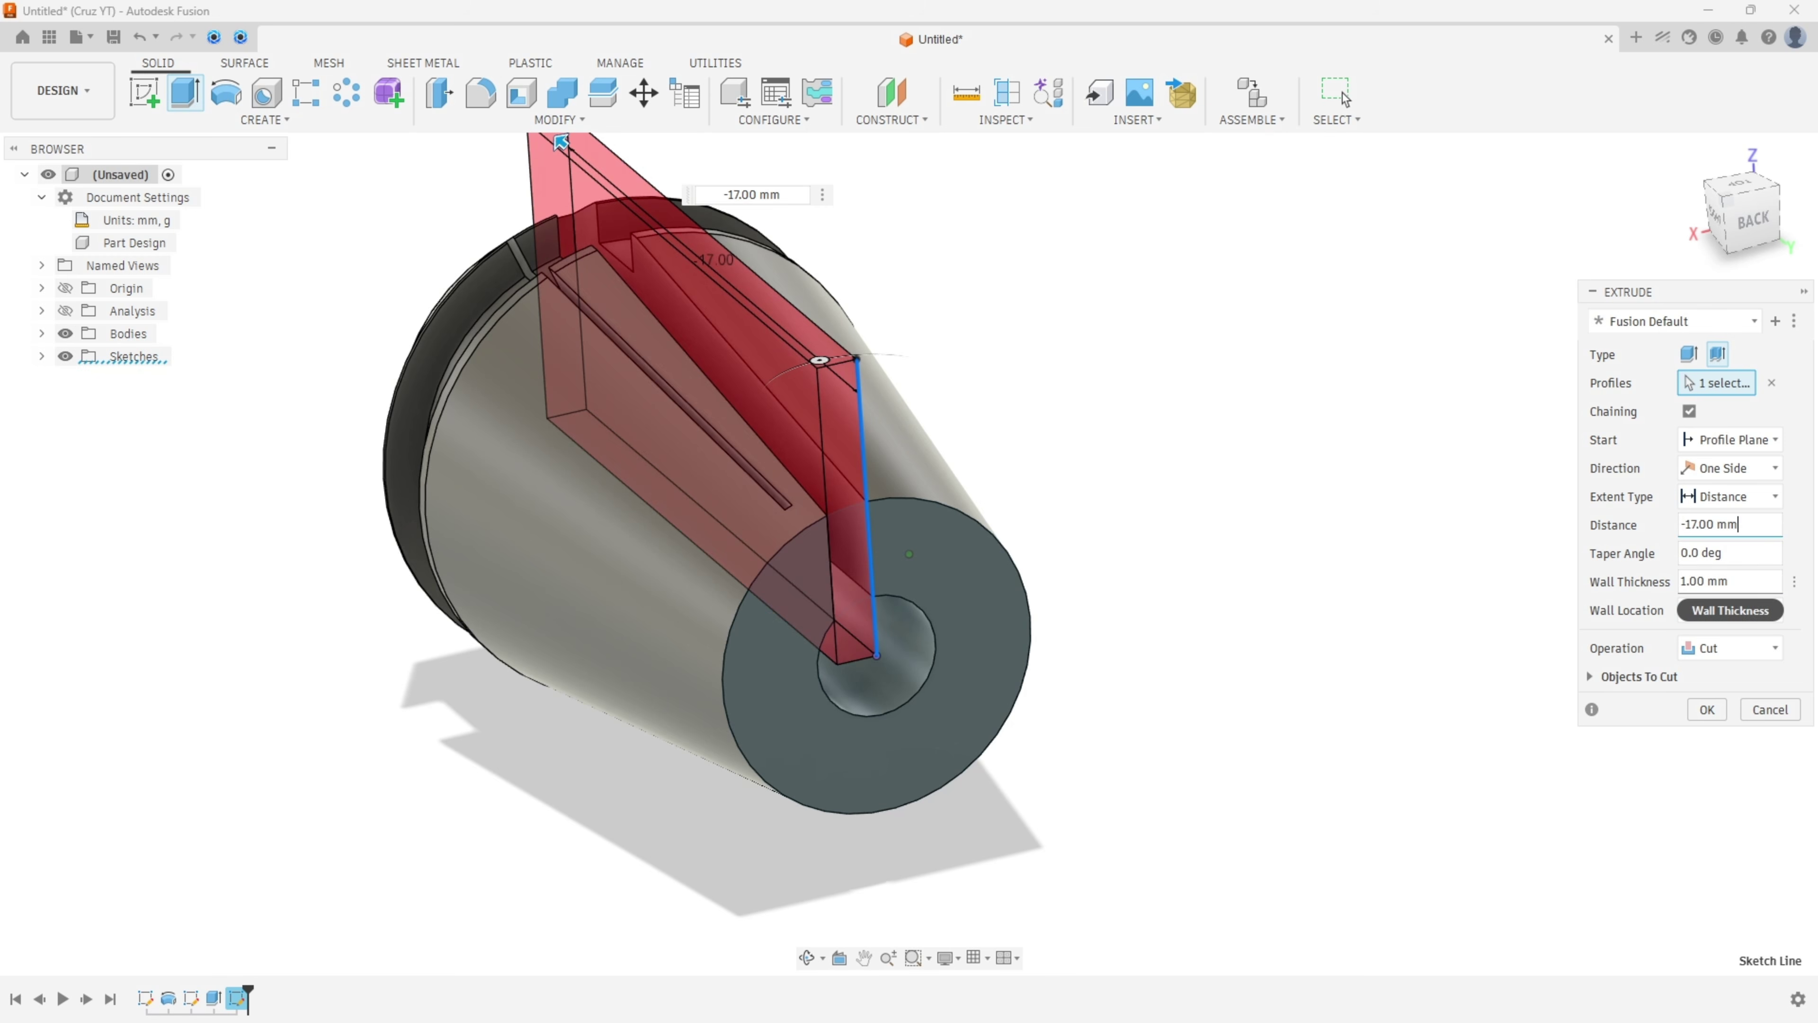
pyautogui.write('0,2')
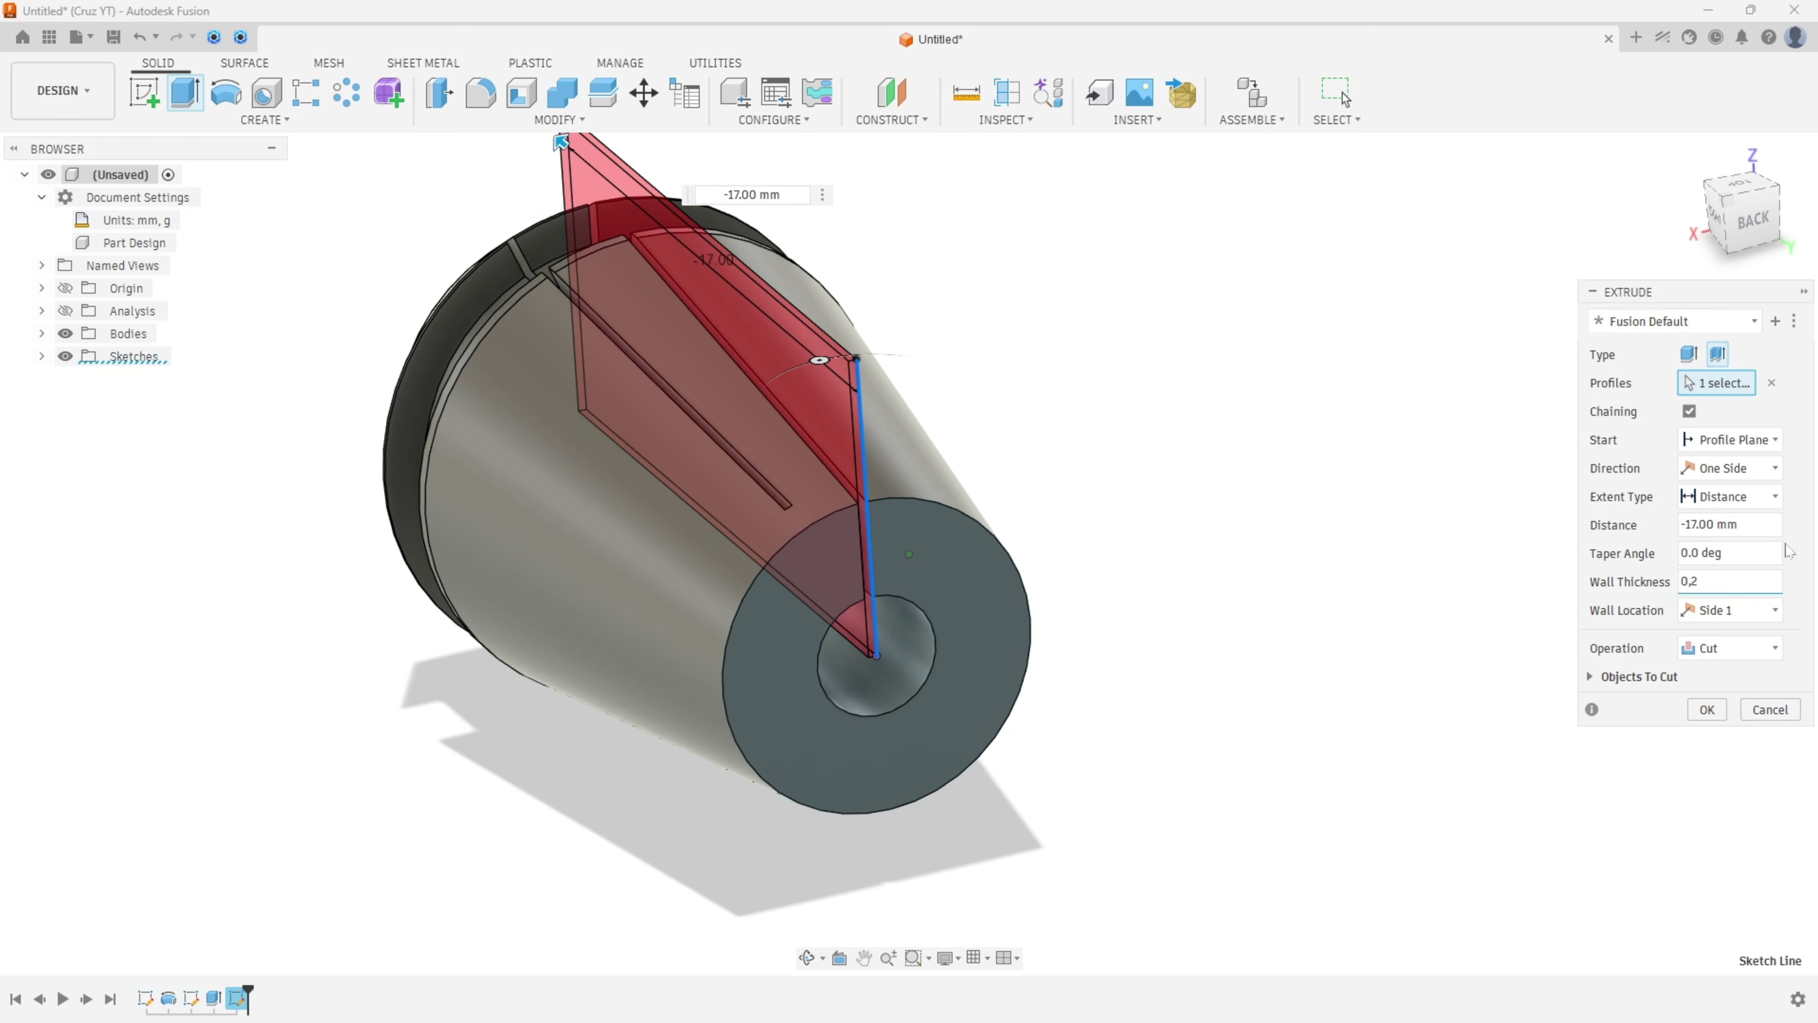
pyautogui.click(1762, 612)
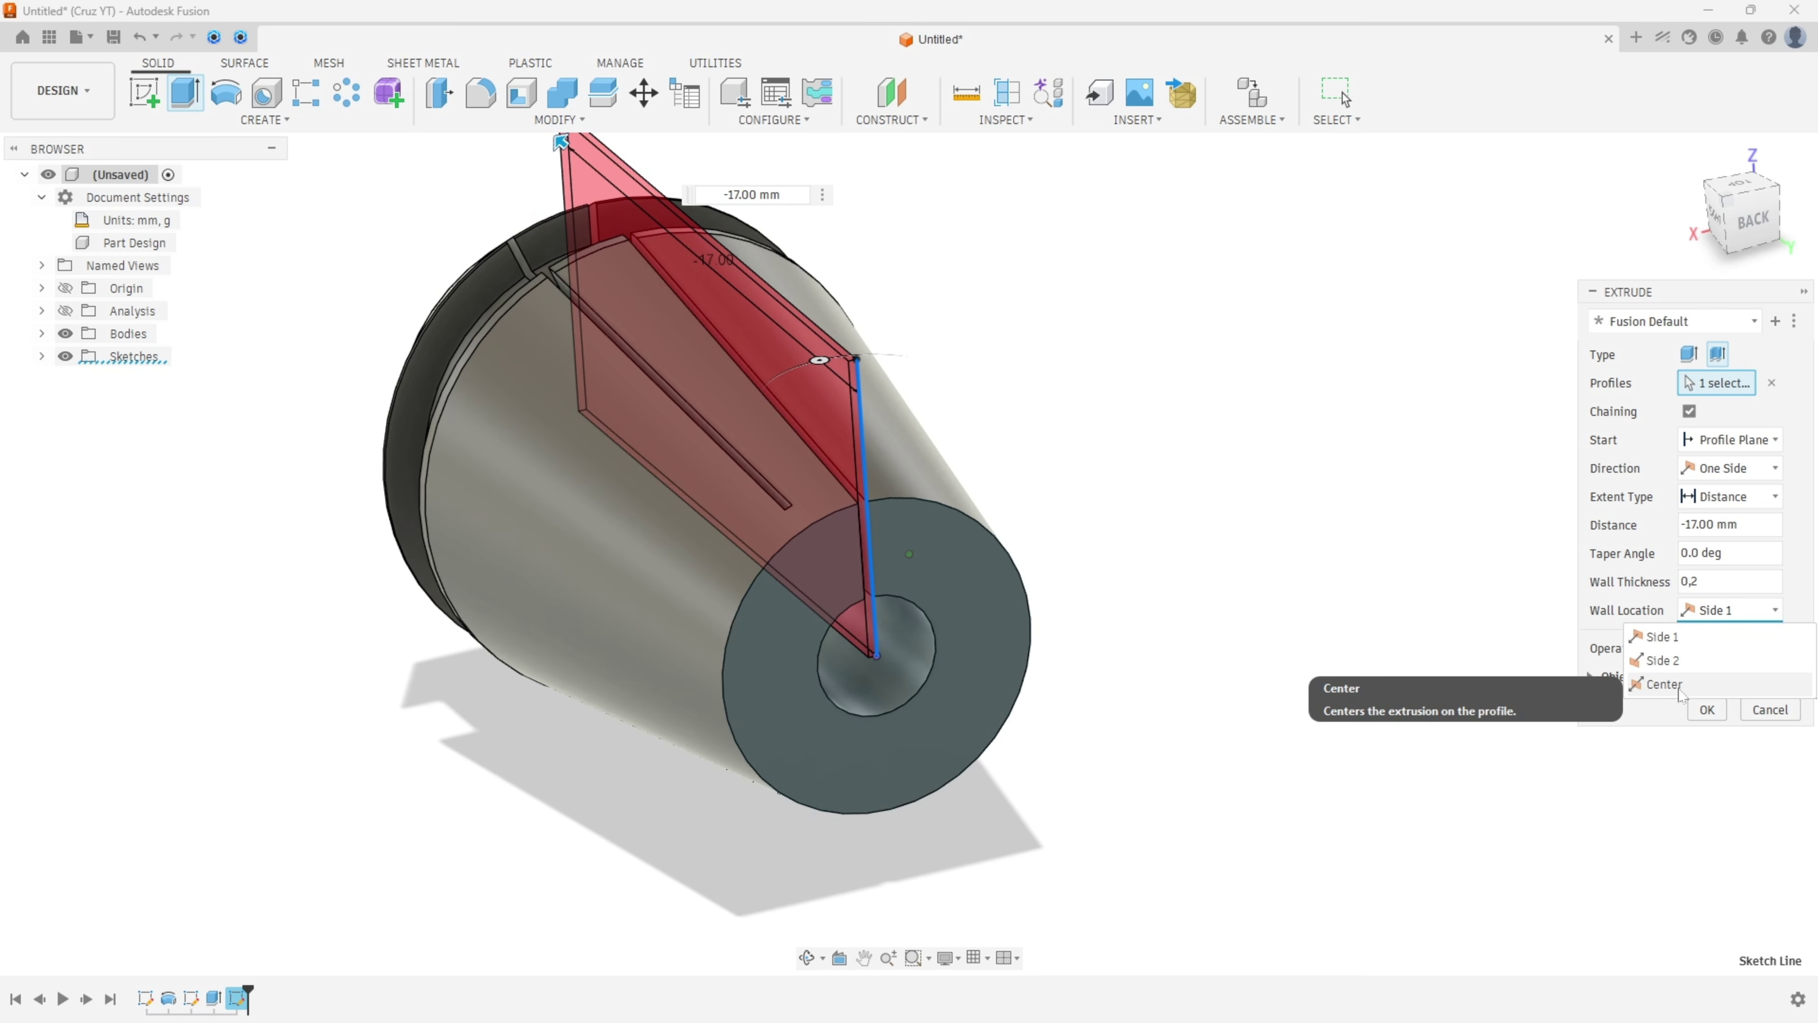
pyautogui.click(1707, 677)
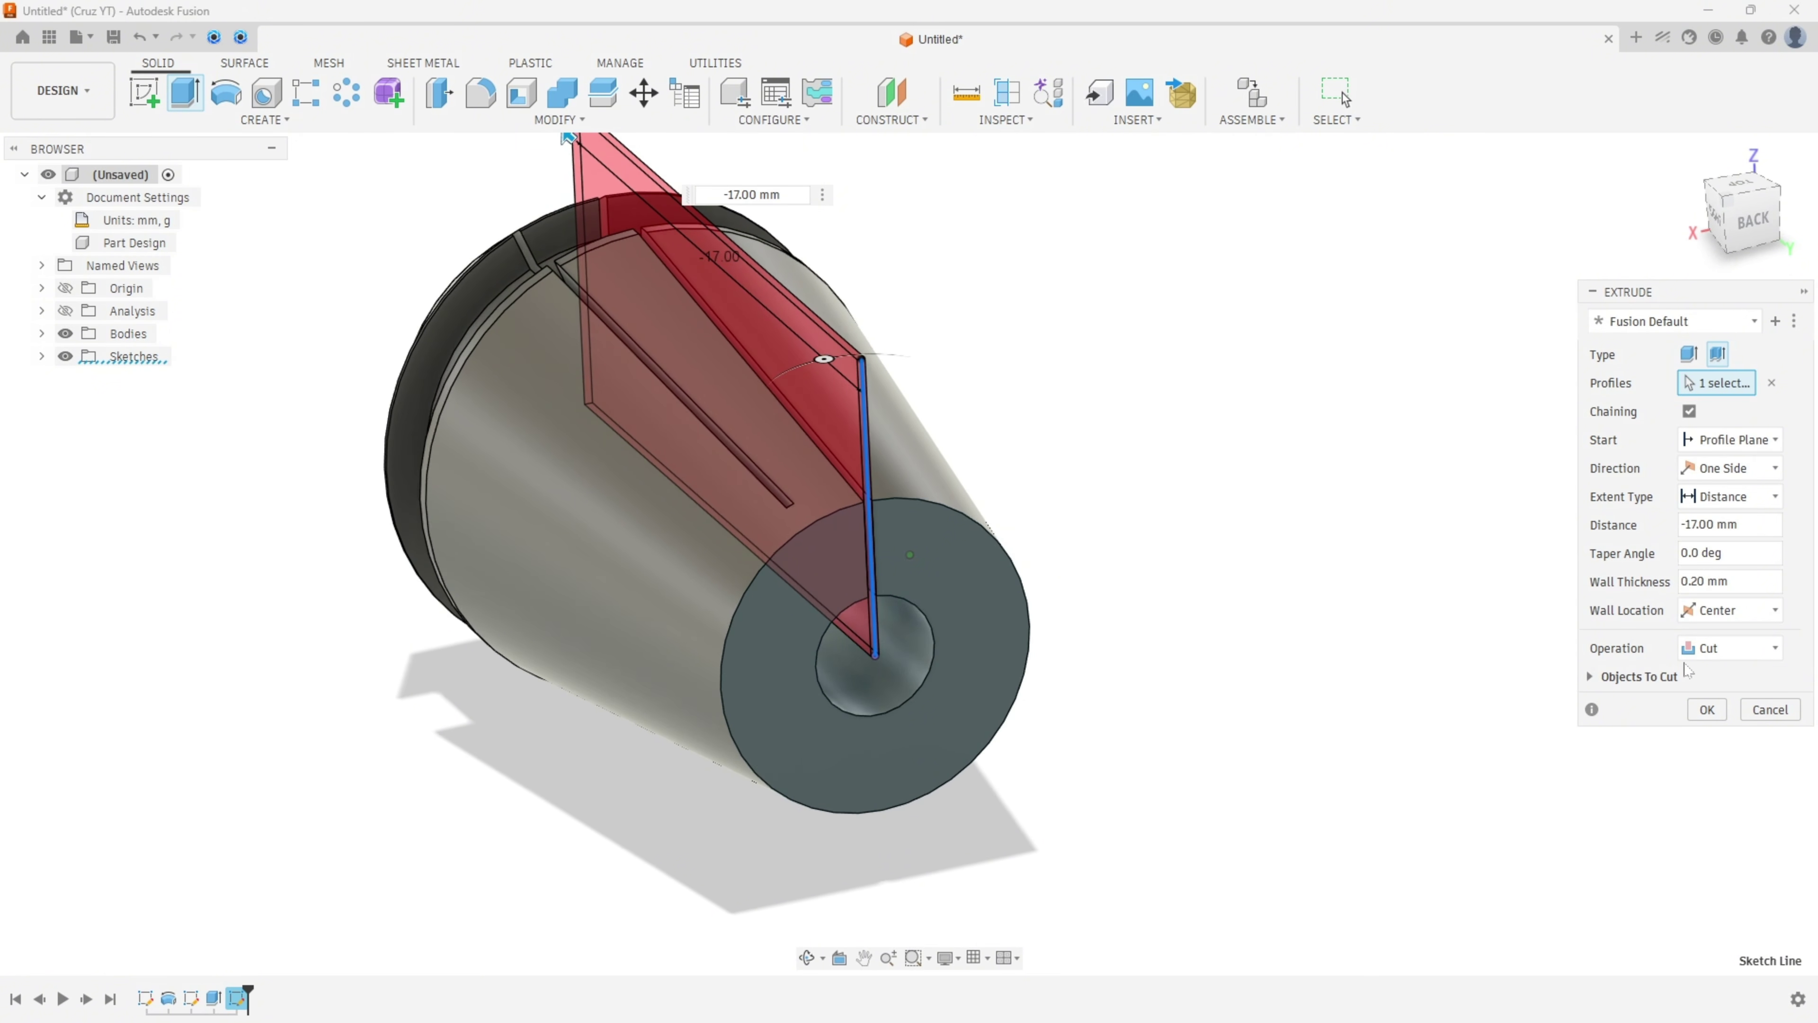
pyautogui.click(1708, 711)
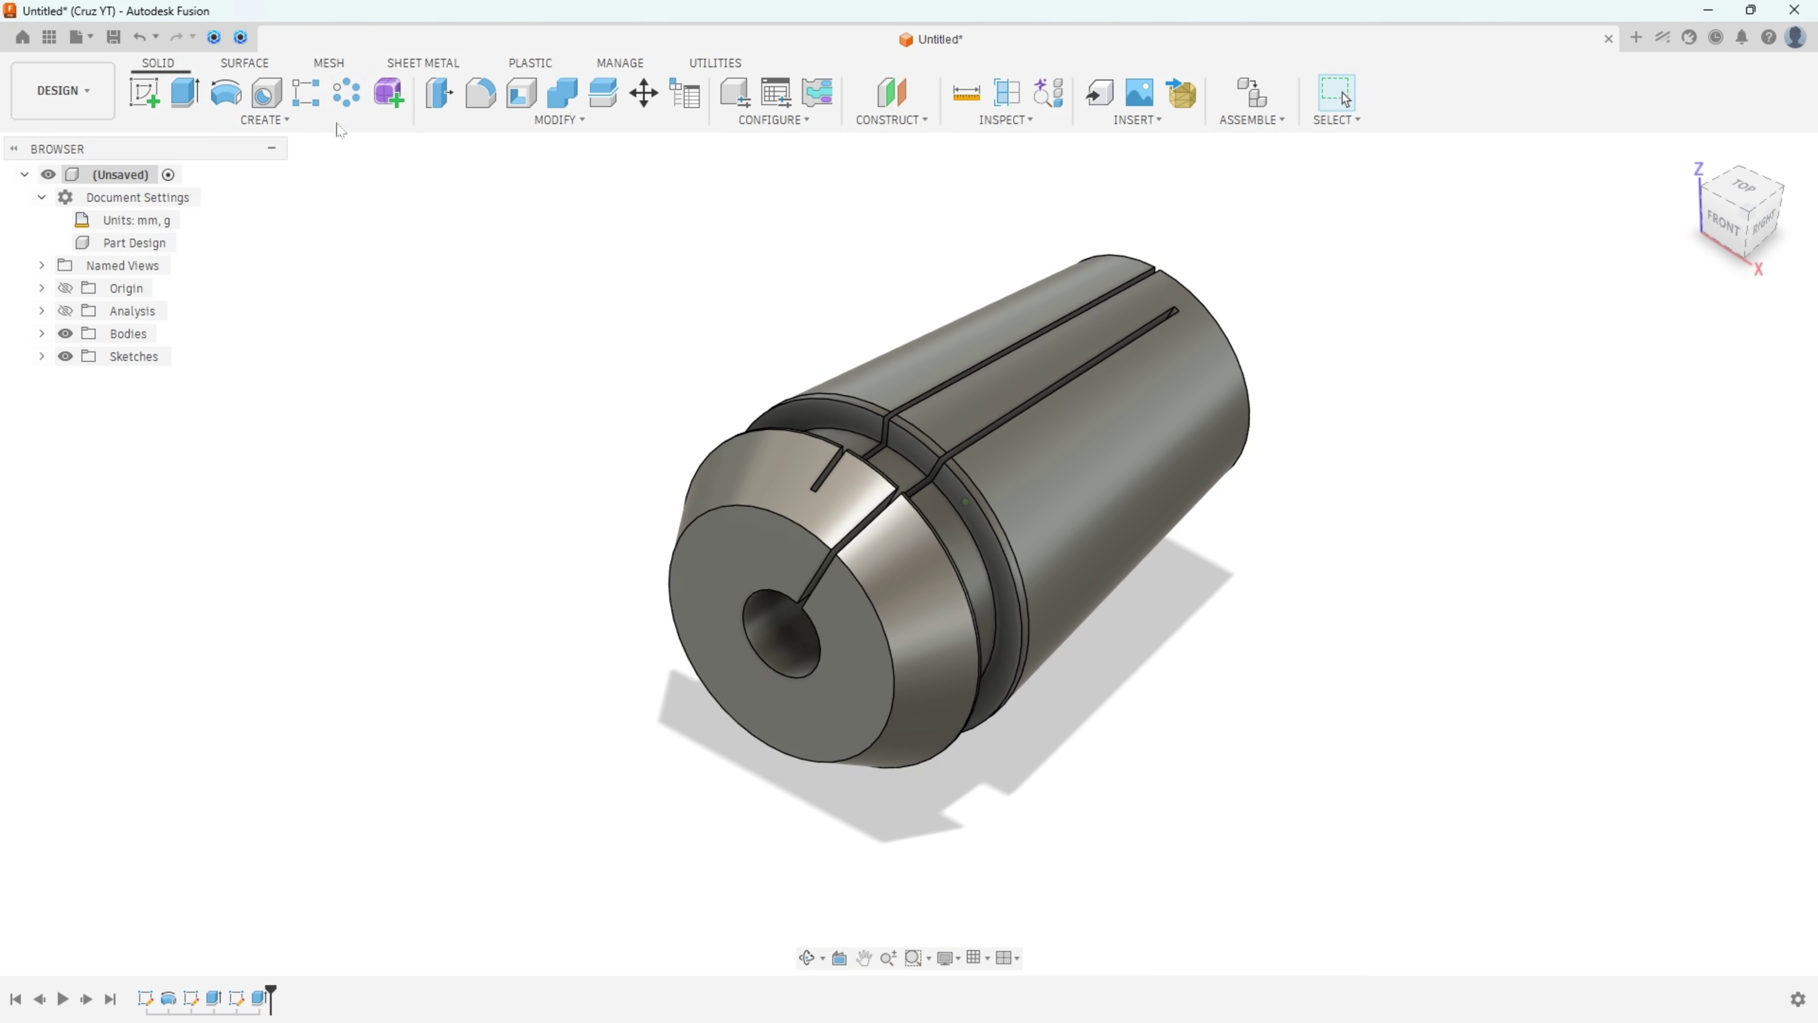
# Start a circular pattern of features with the two thin slot extrusions as its objects.
pyautogui.click(346, 93)
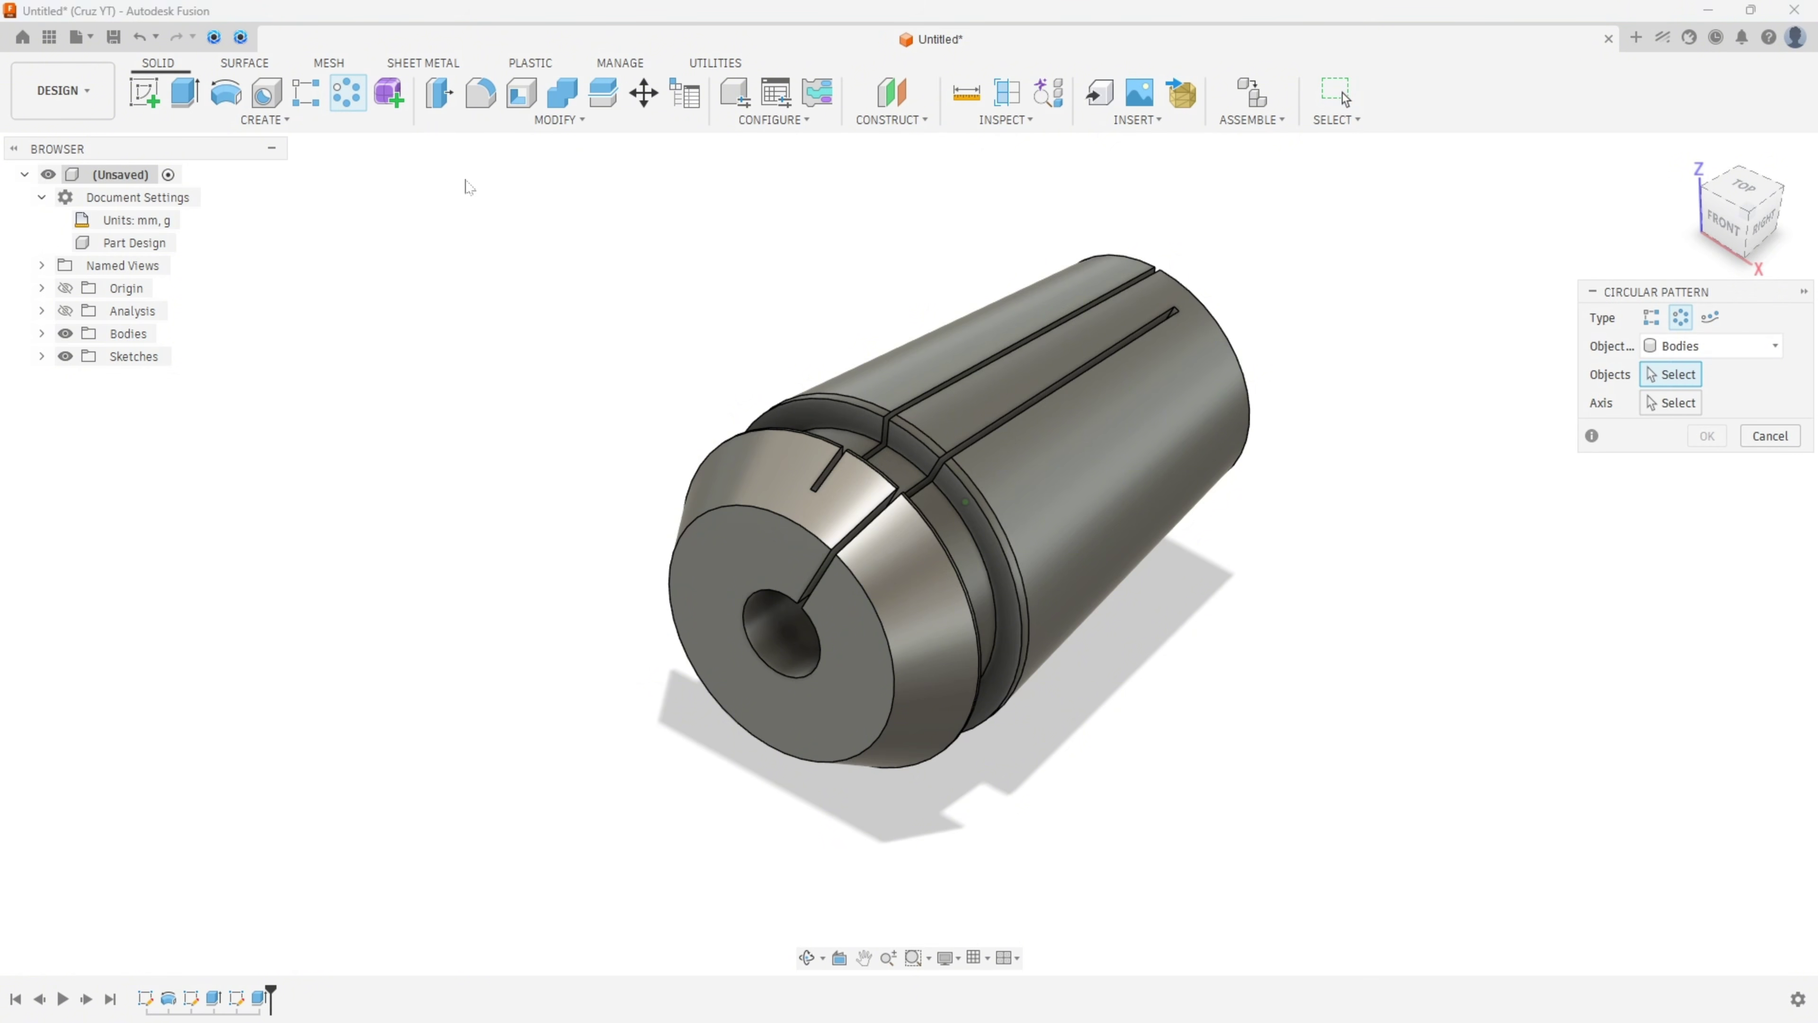
pyautogui.click(1680, 349)
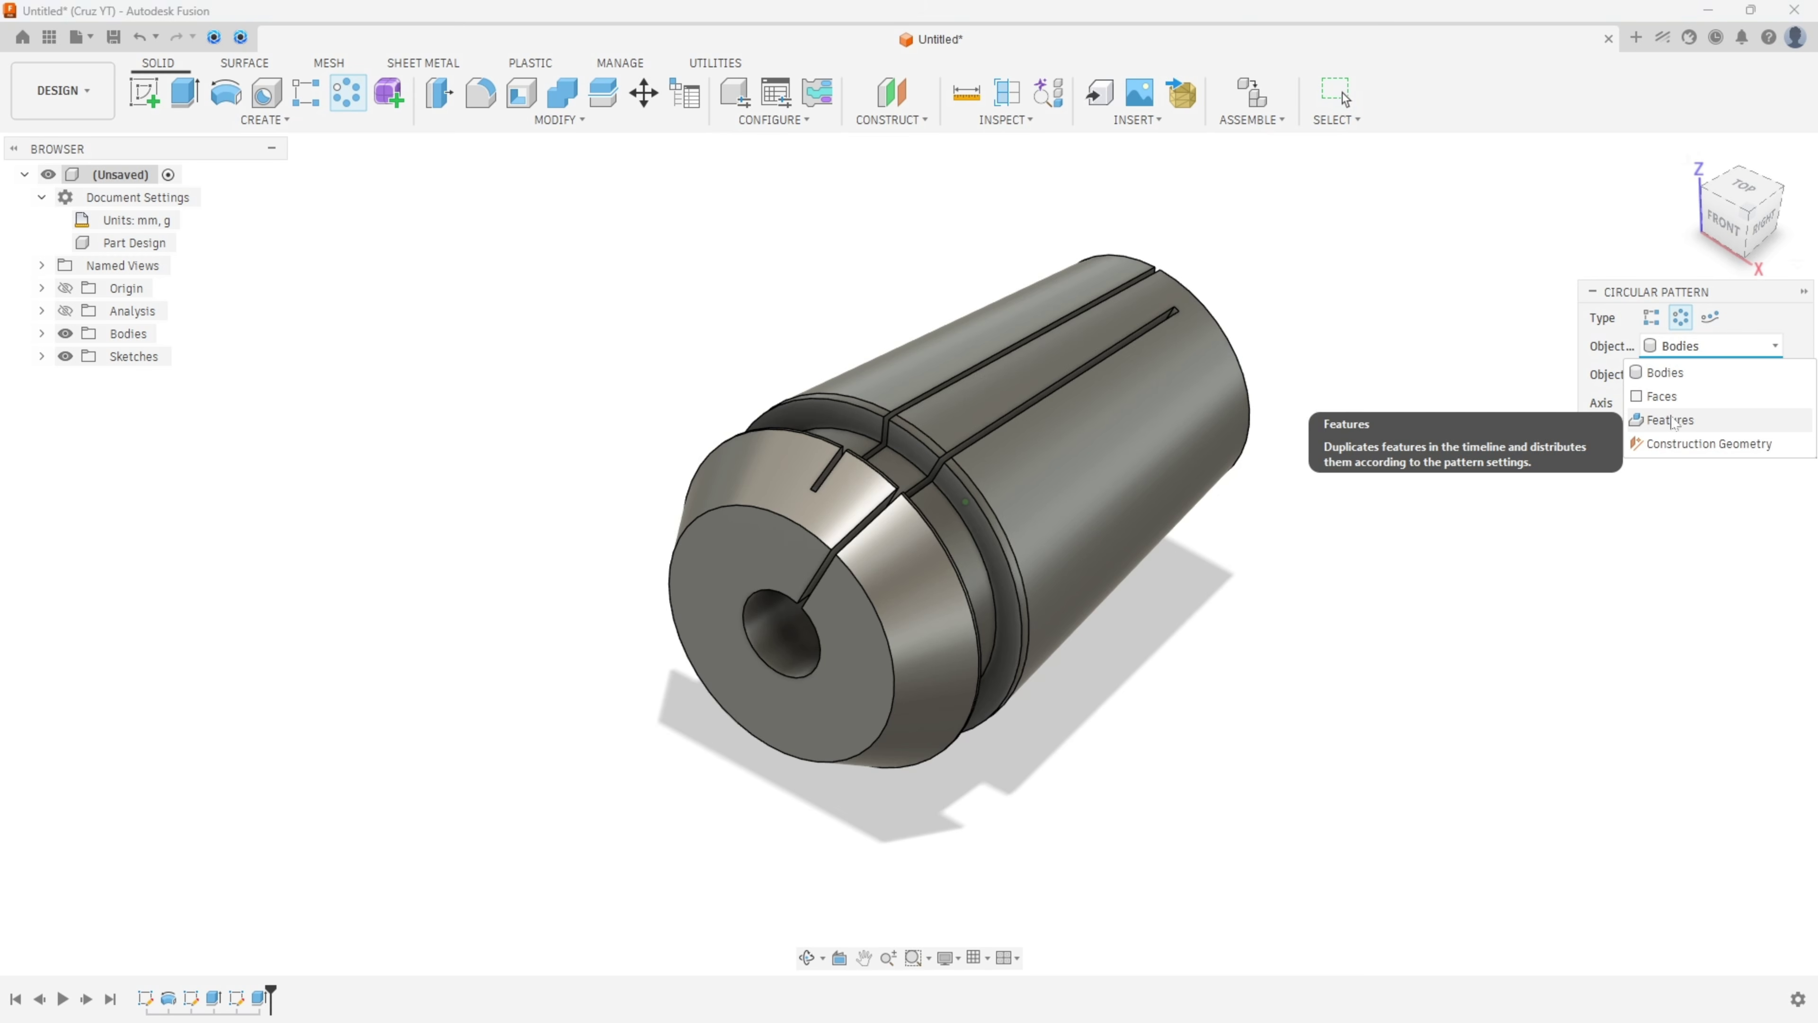
pyautogui.click(1671, 419)
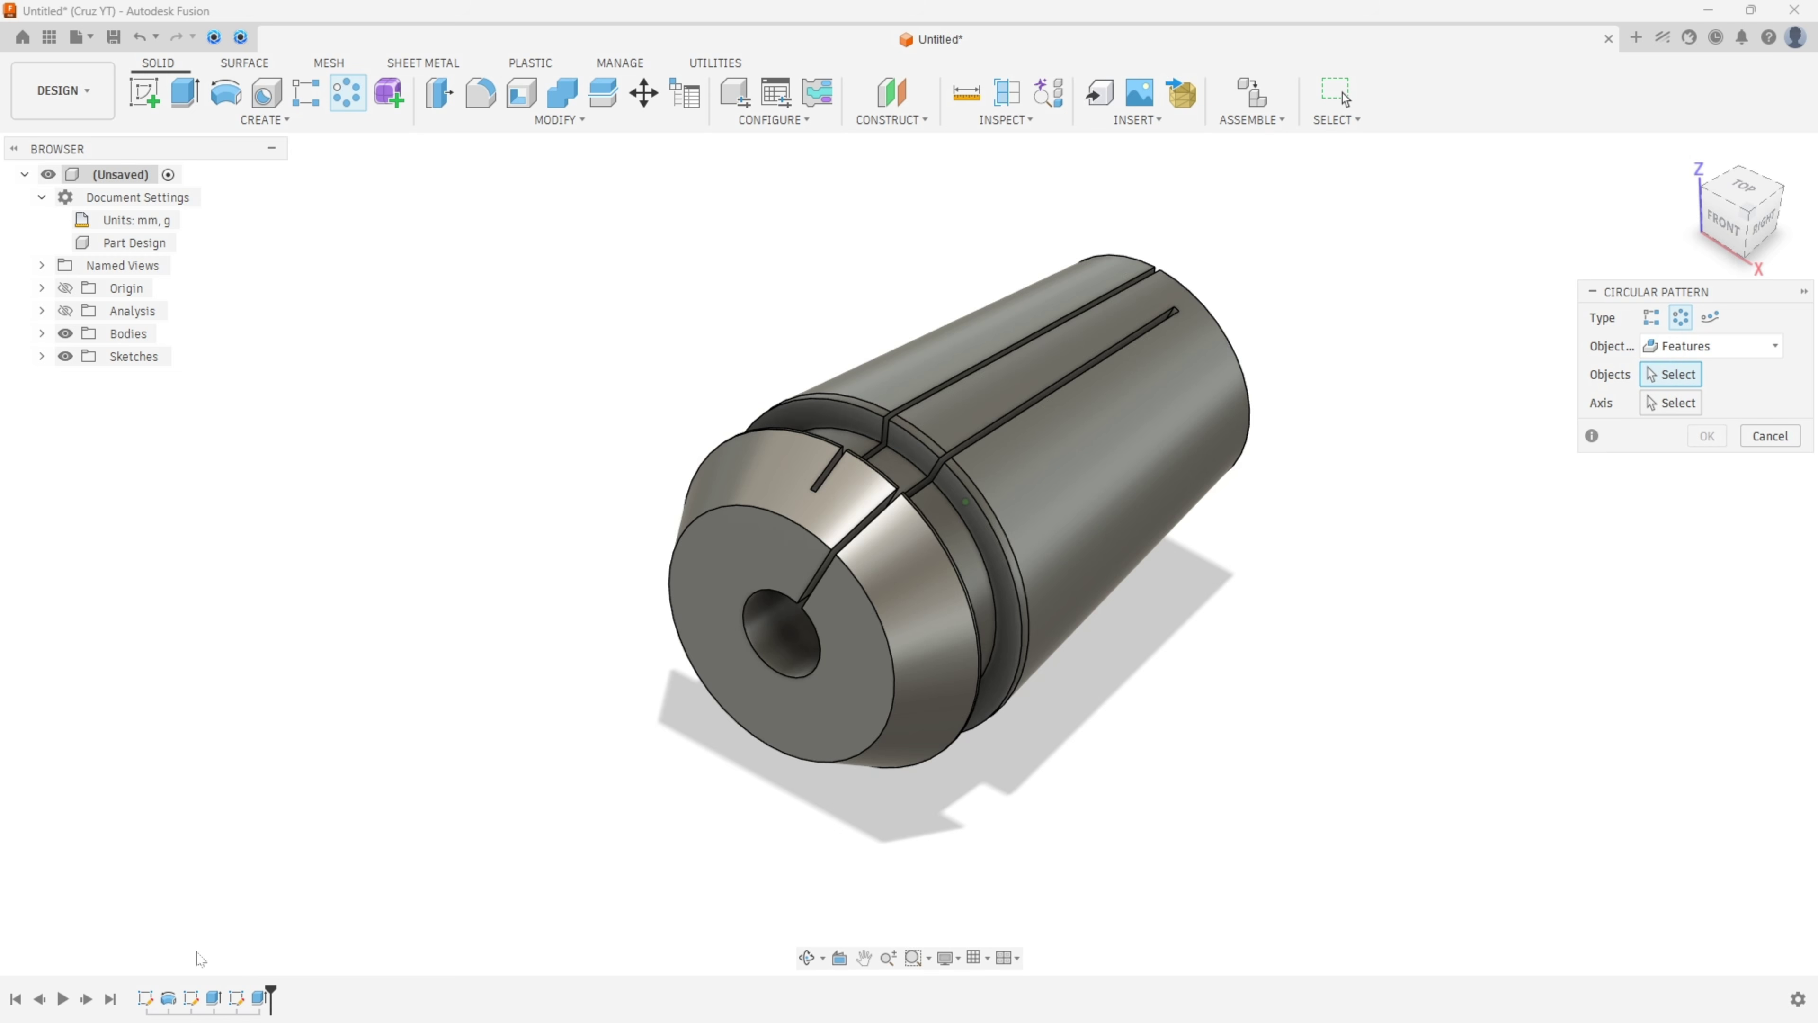
pyautogui.click(214, 997)
pyautogui.click(258, 999)
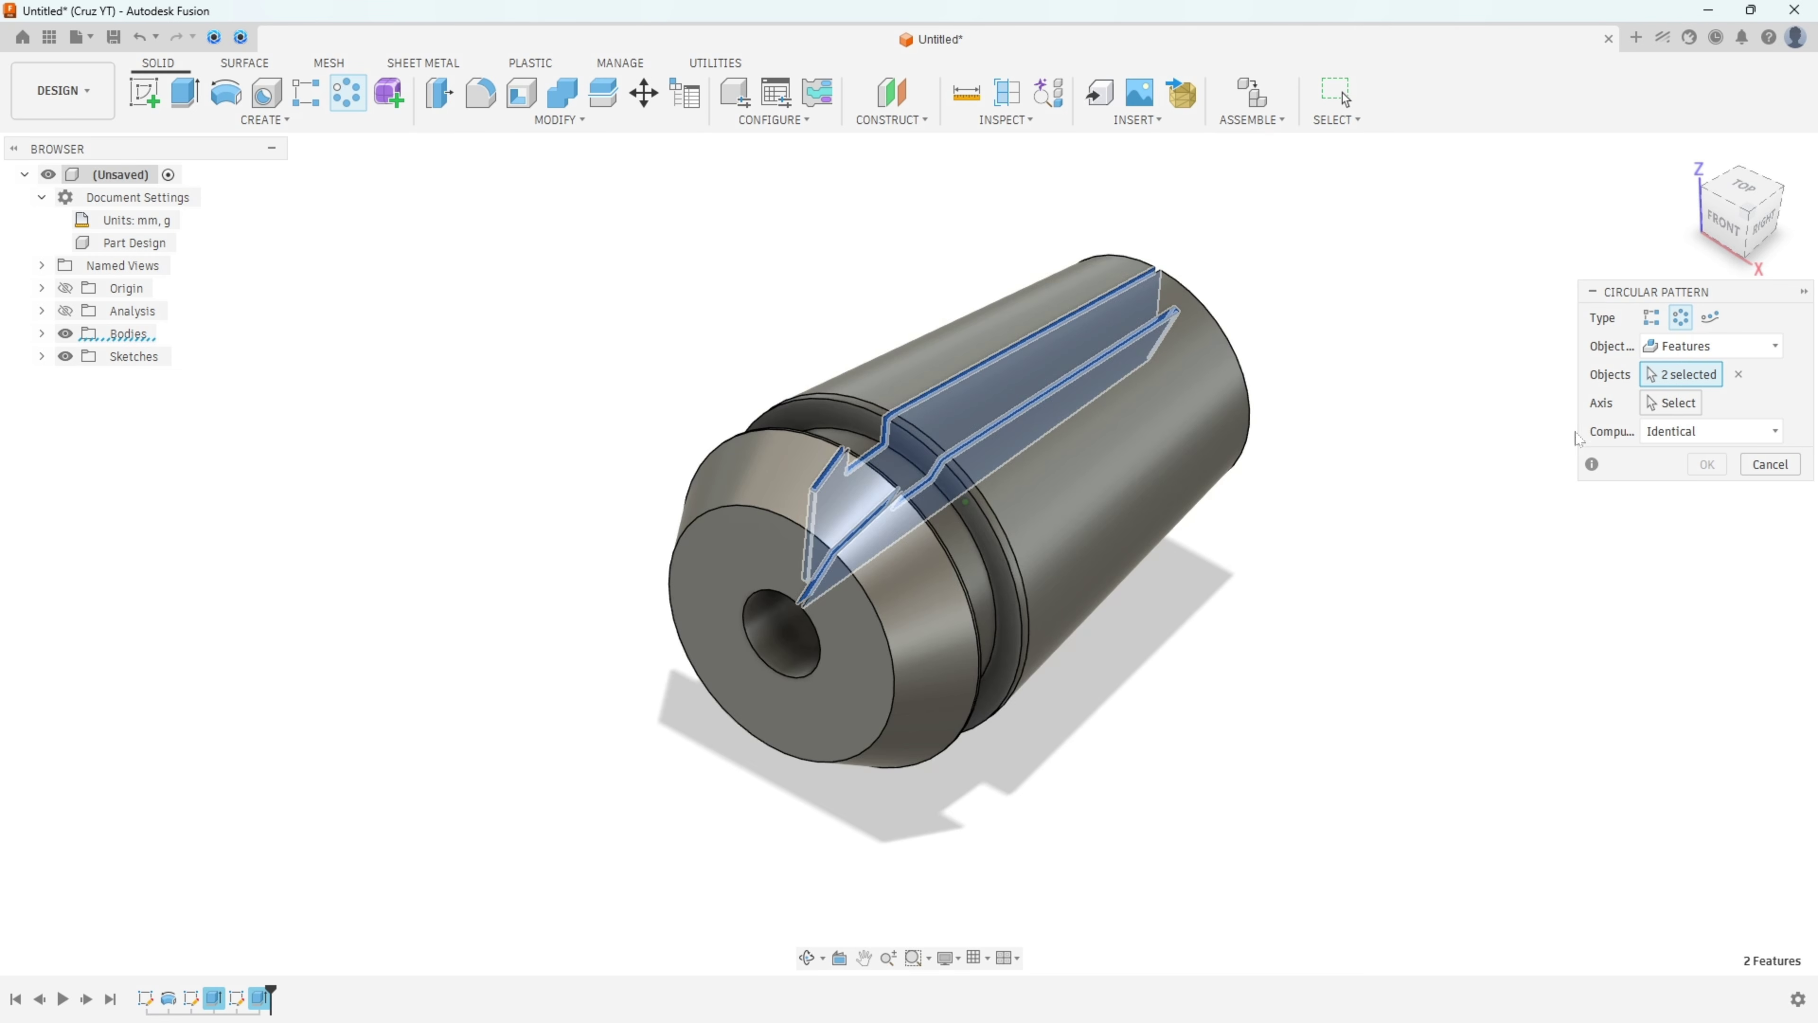
# Pattern the slot cuts around the central bore's axis with a quantity of 8 over the full circle.
pyautogui.click(1672, 402)
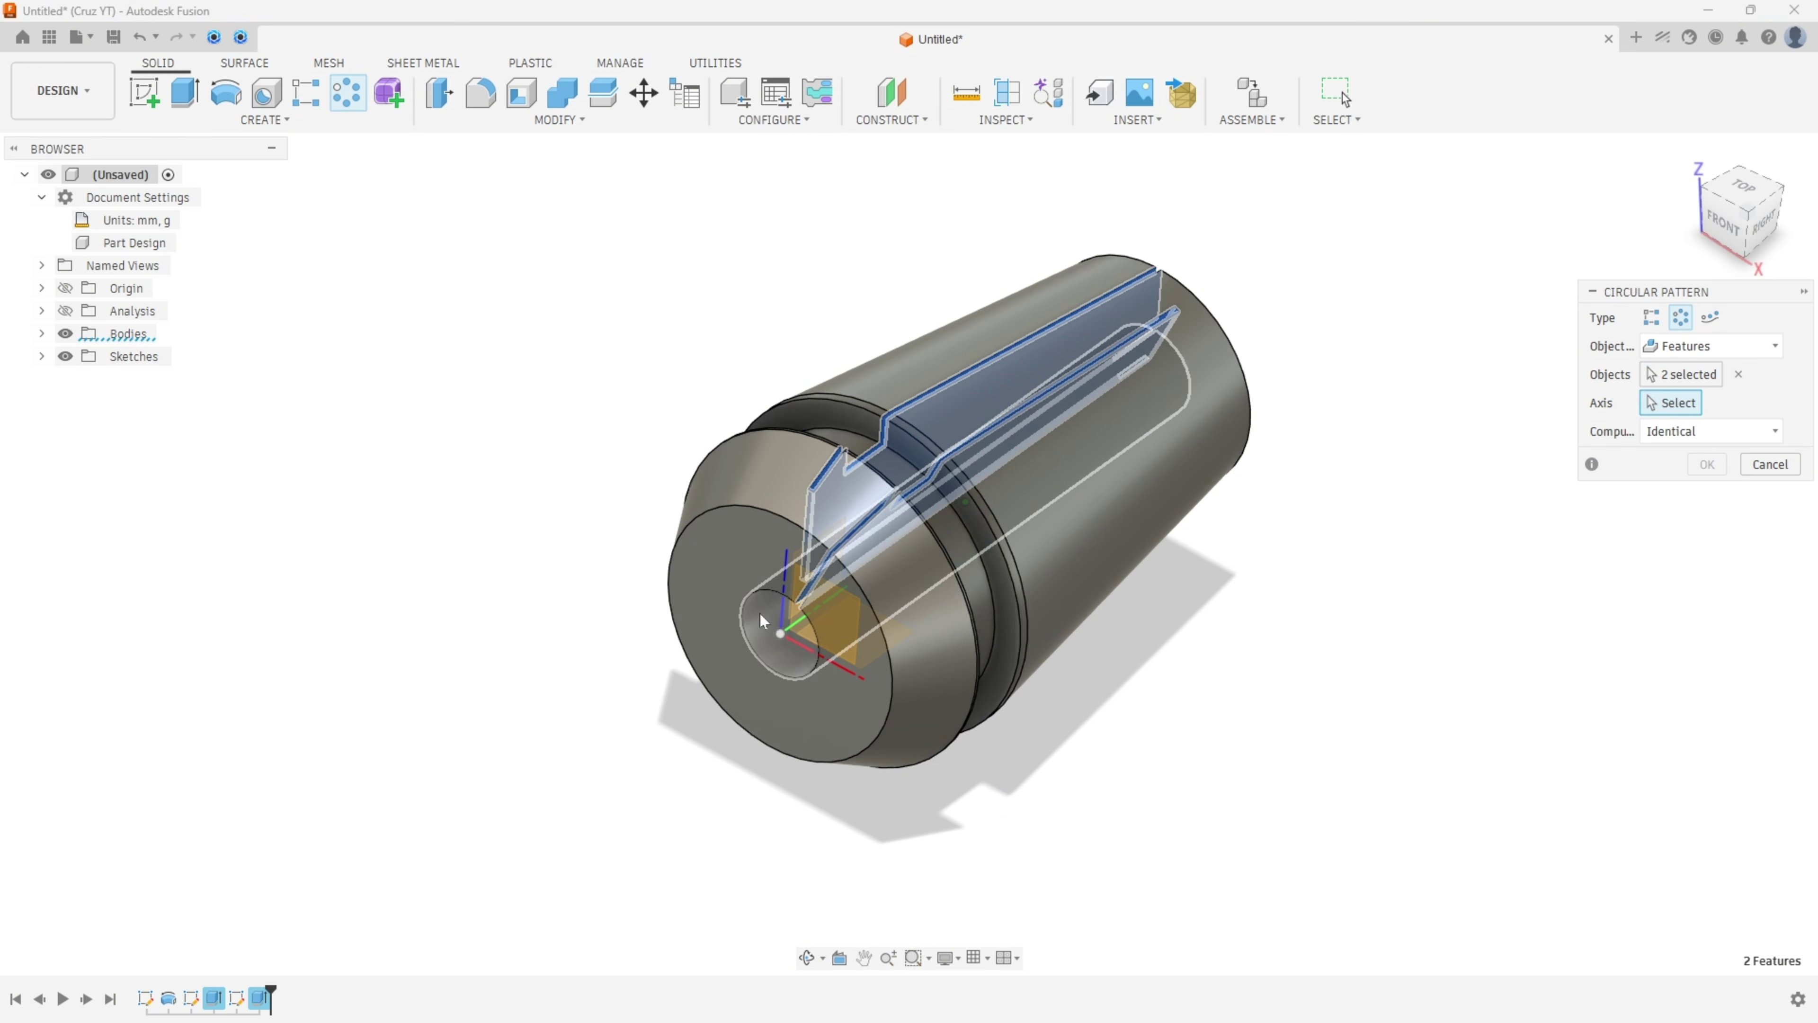
pyautogui.click(779, 625)
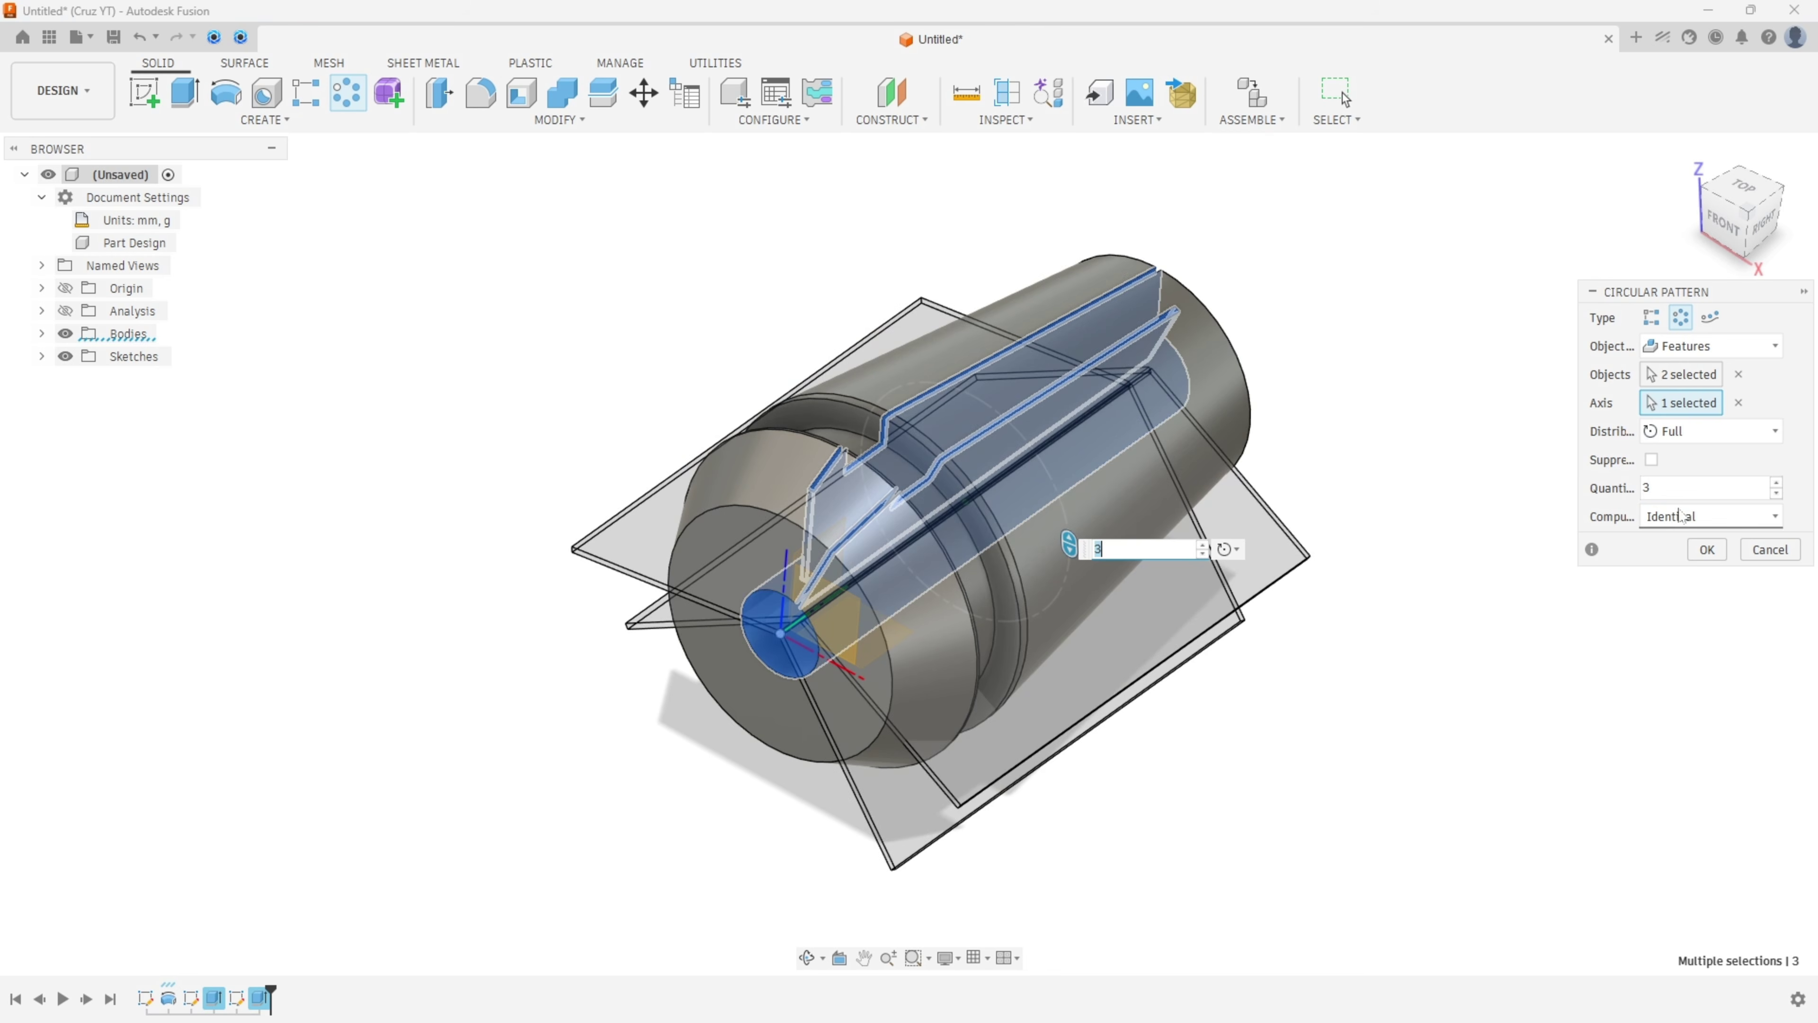
pyautogui.click(1776, 483)
pyautogui.click(1776, 484)
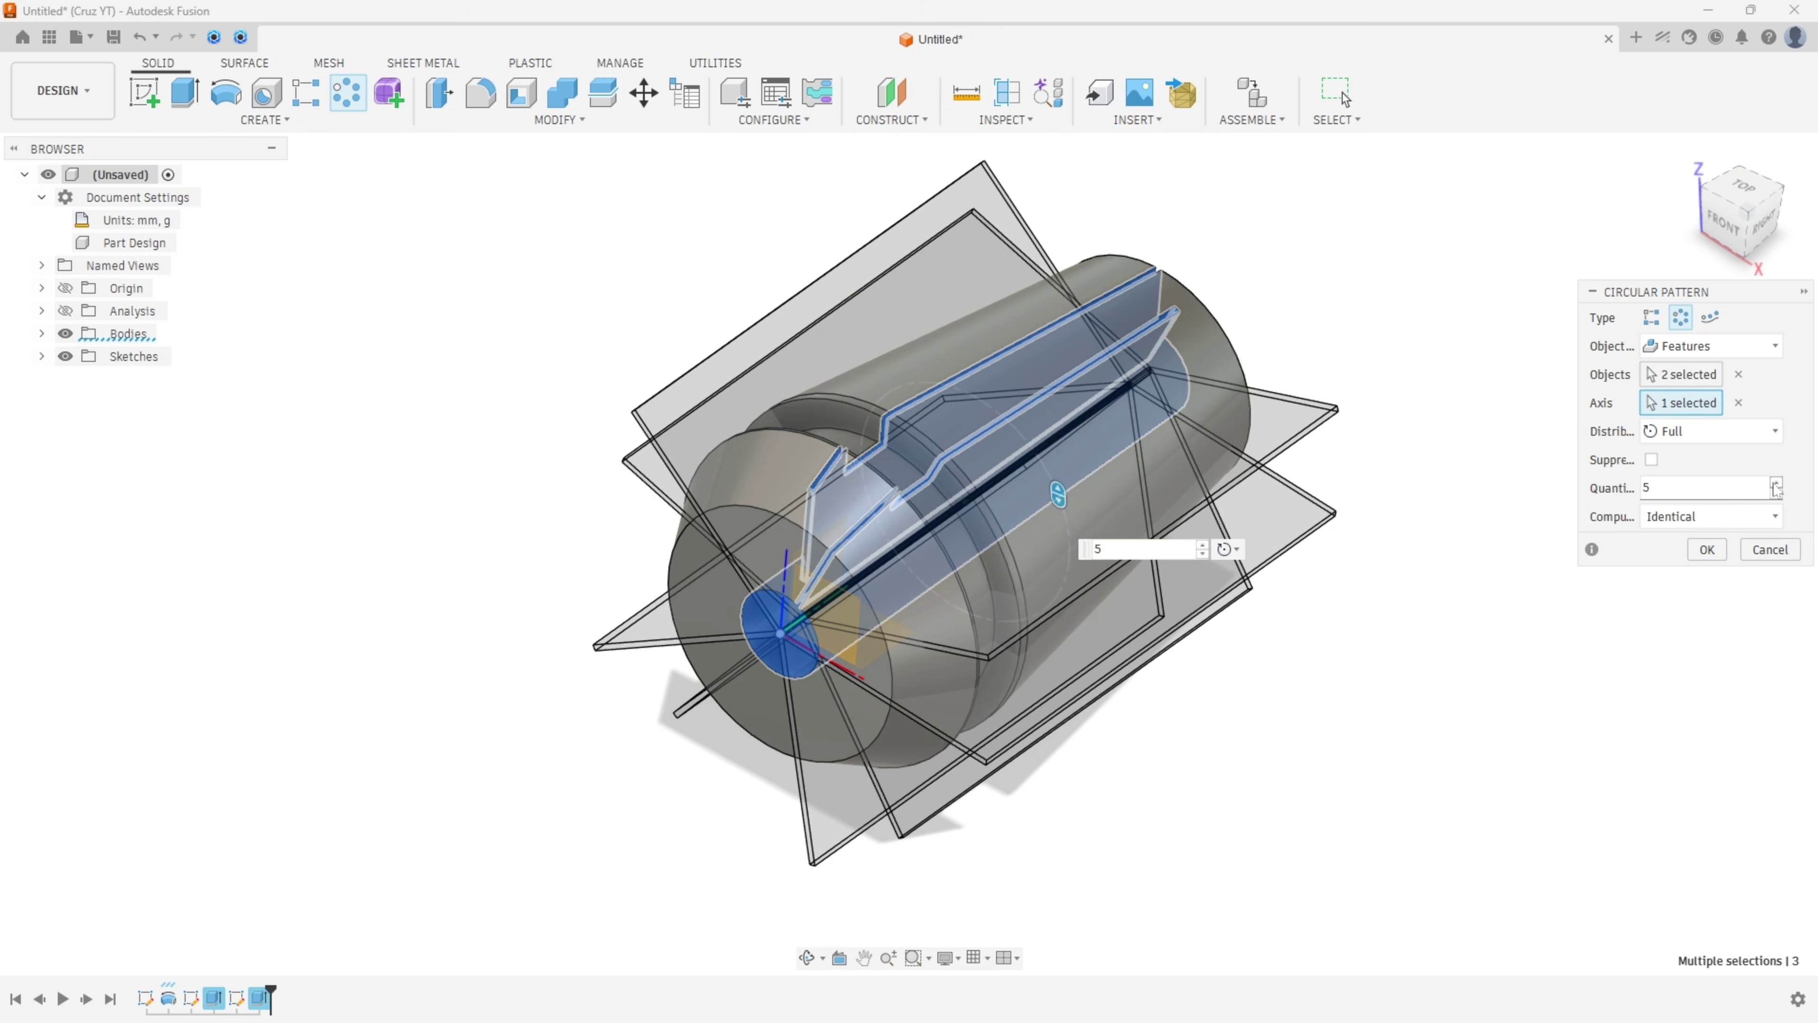
pyautogui.click(1776, 483)
pyautogui.click(1776, 483)
pyautogui.click(1777, 484)
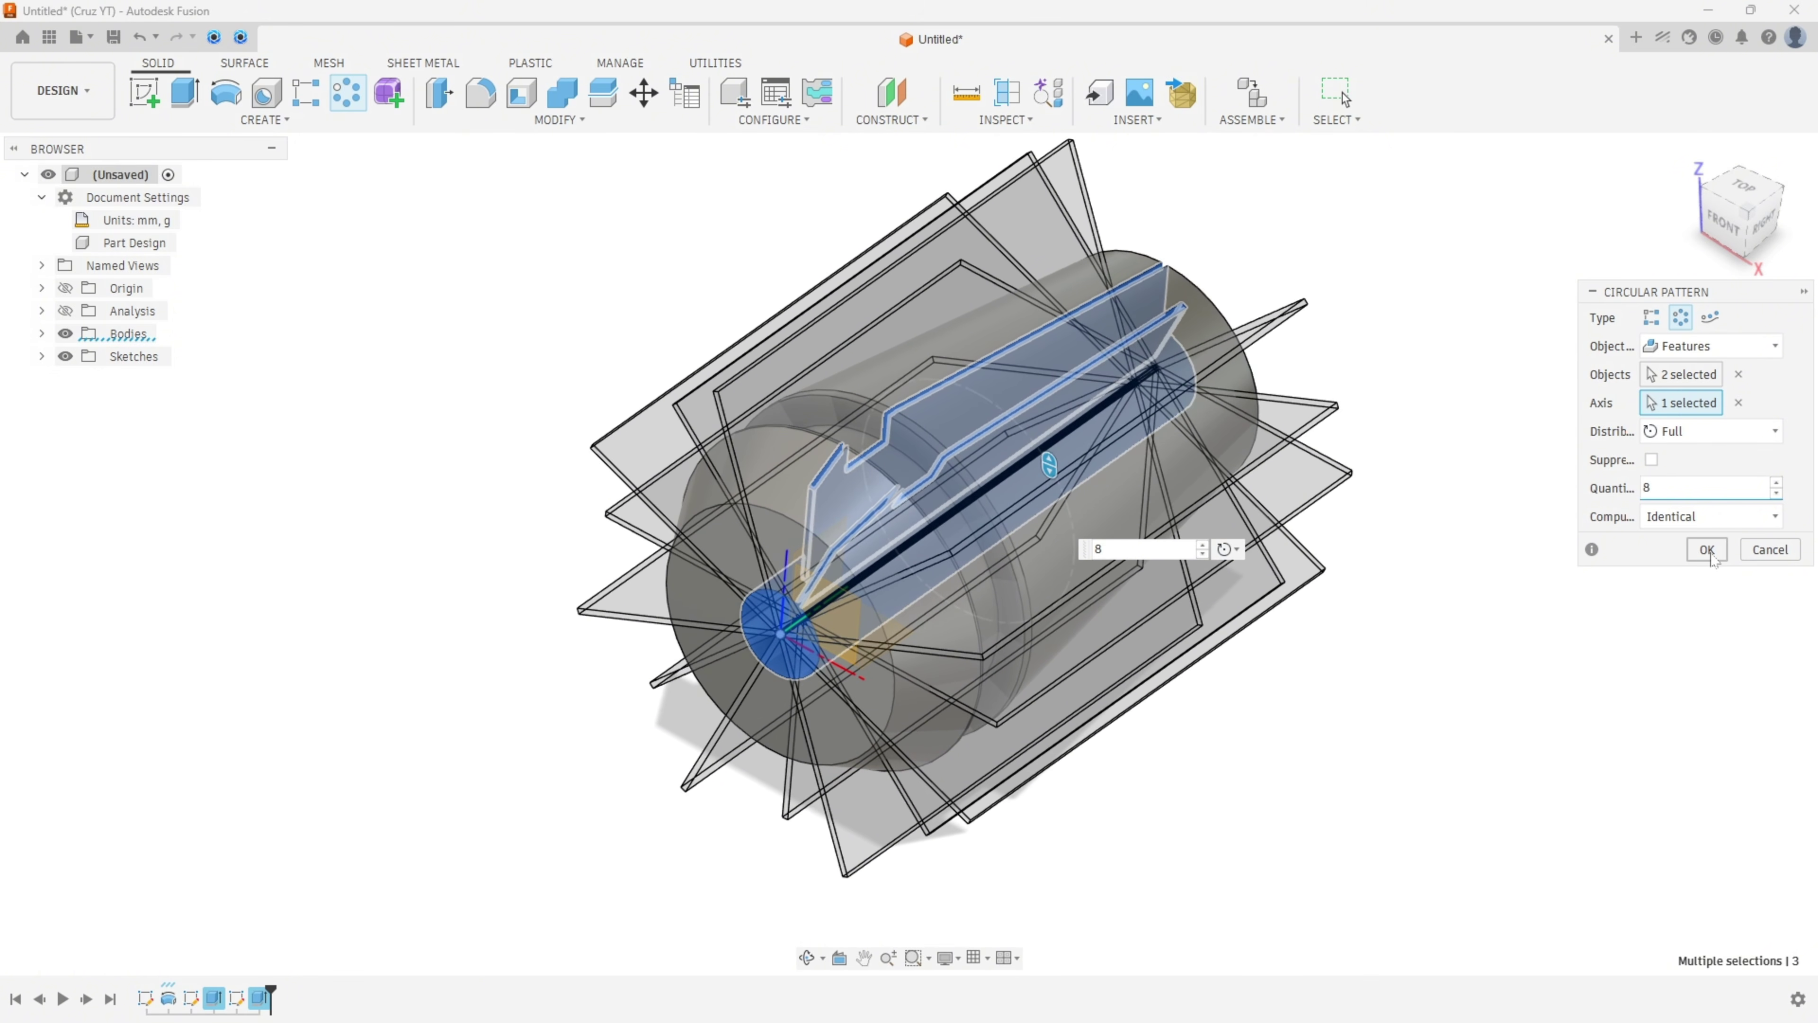
pyautogui.click(1709, 555)
# Show the section analysis to inspect the slotted collet's interior and hide it again.
pyautogui.scroll(4, 1439, 425)
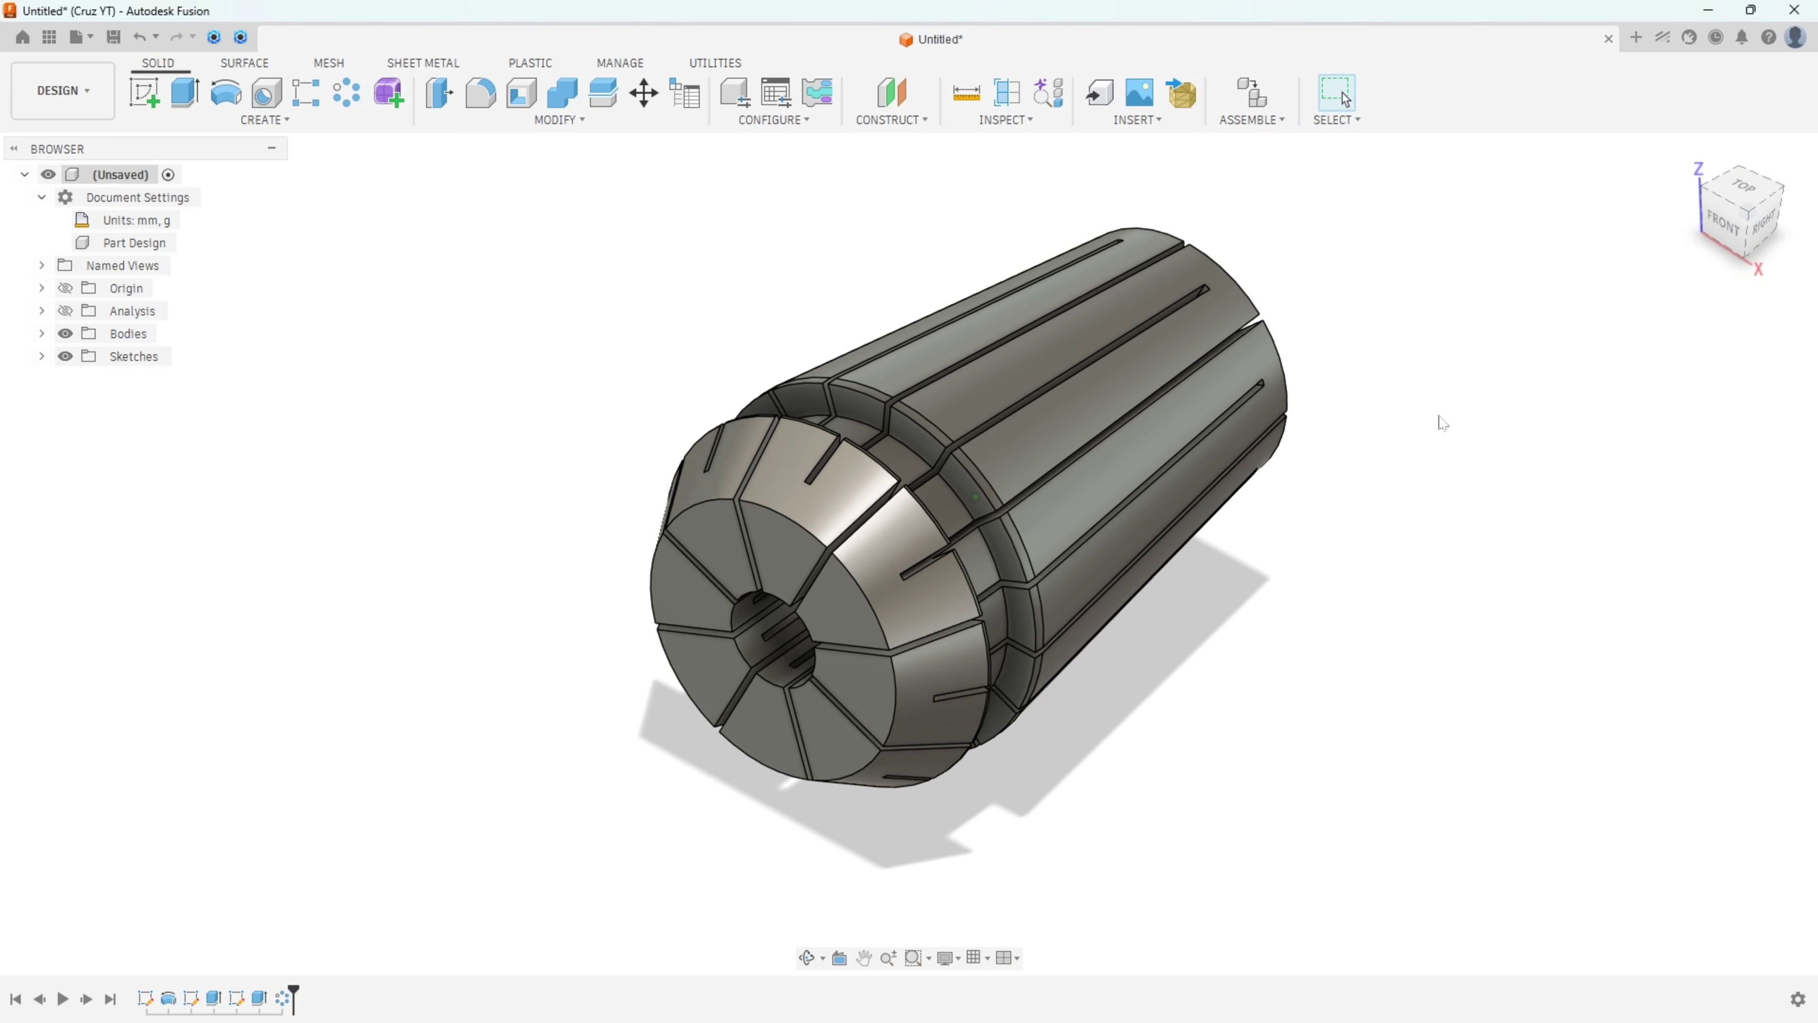
pyautogui.click(66, 312)
pyautogui.click(65, 312)
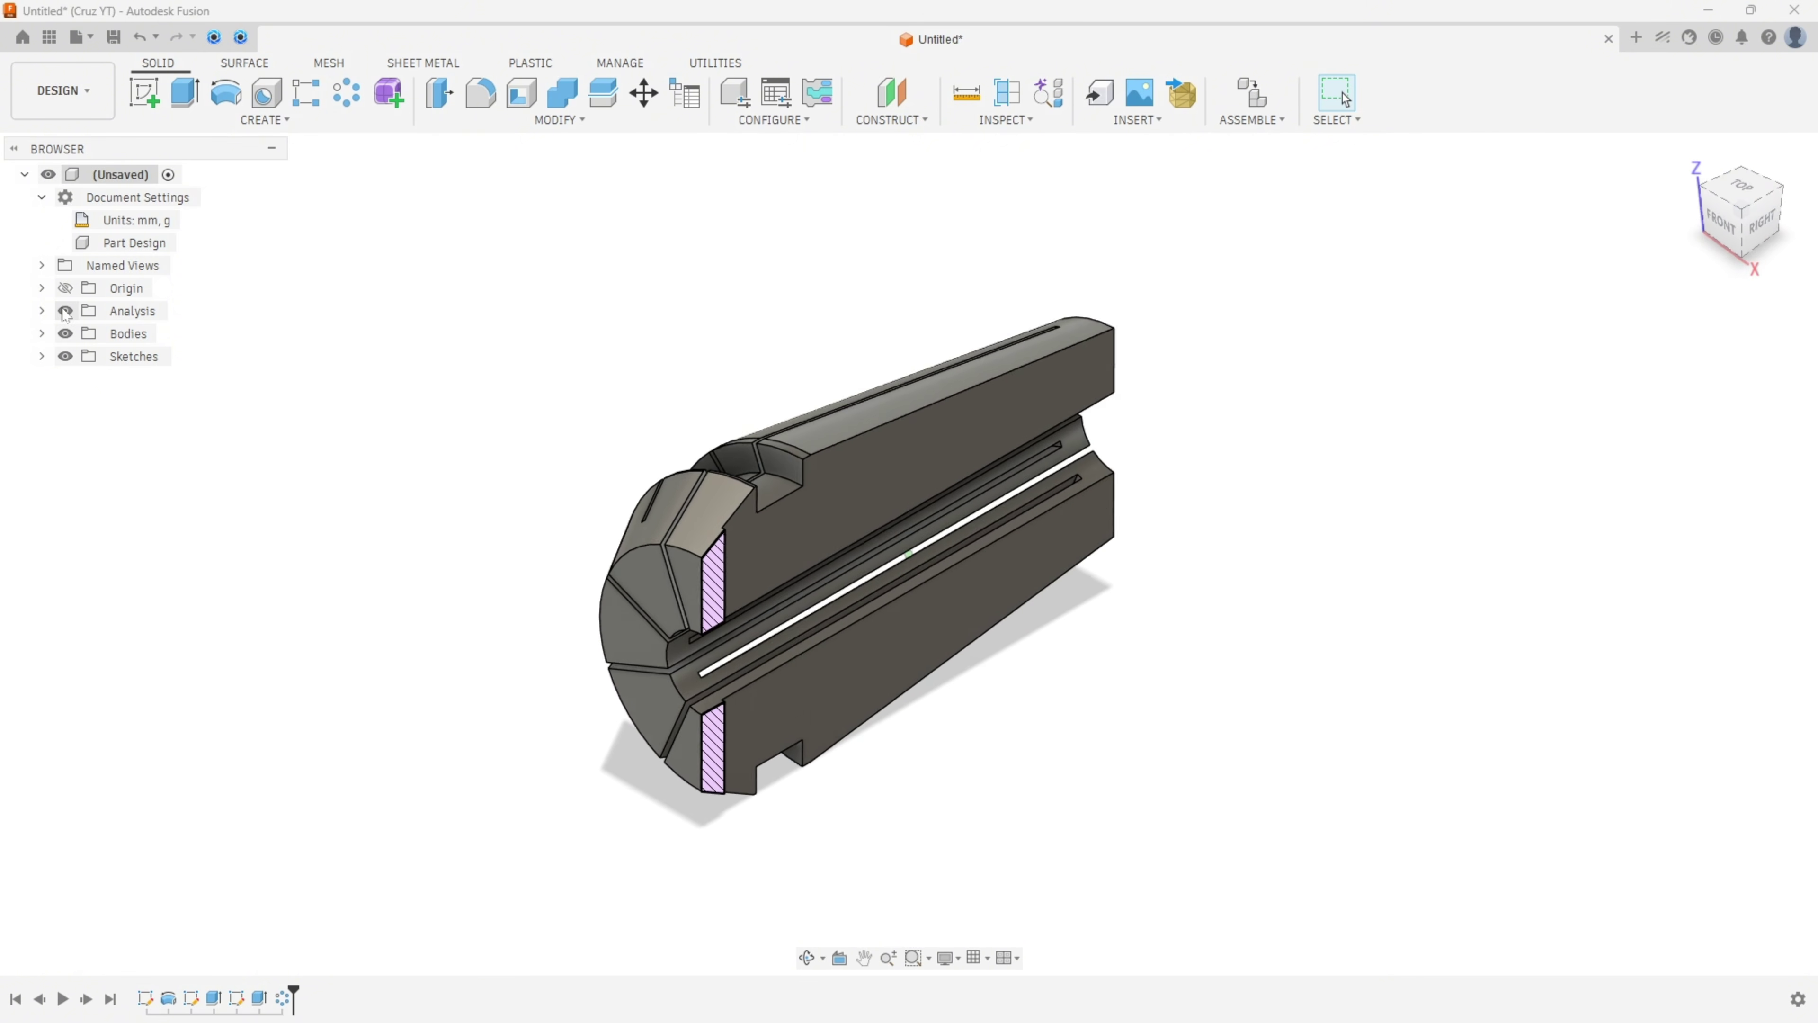
pyautogui.click(65, 312)
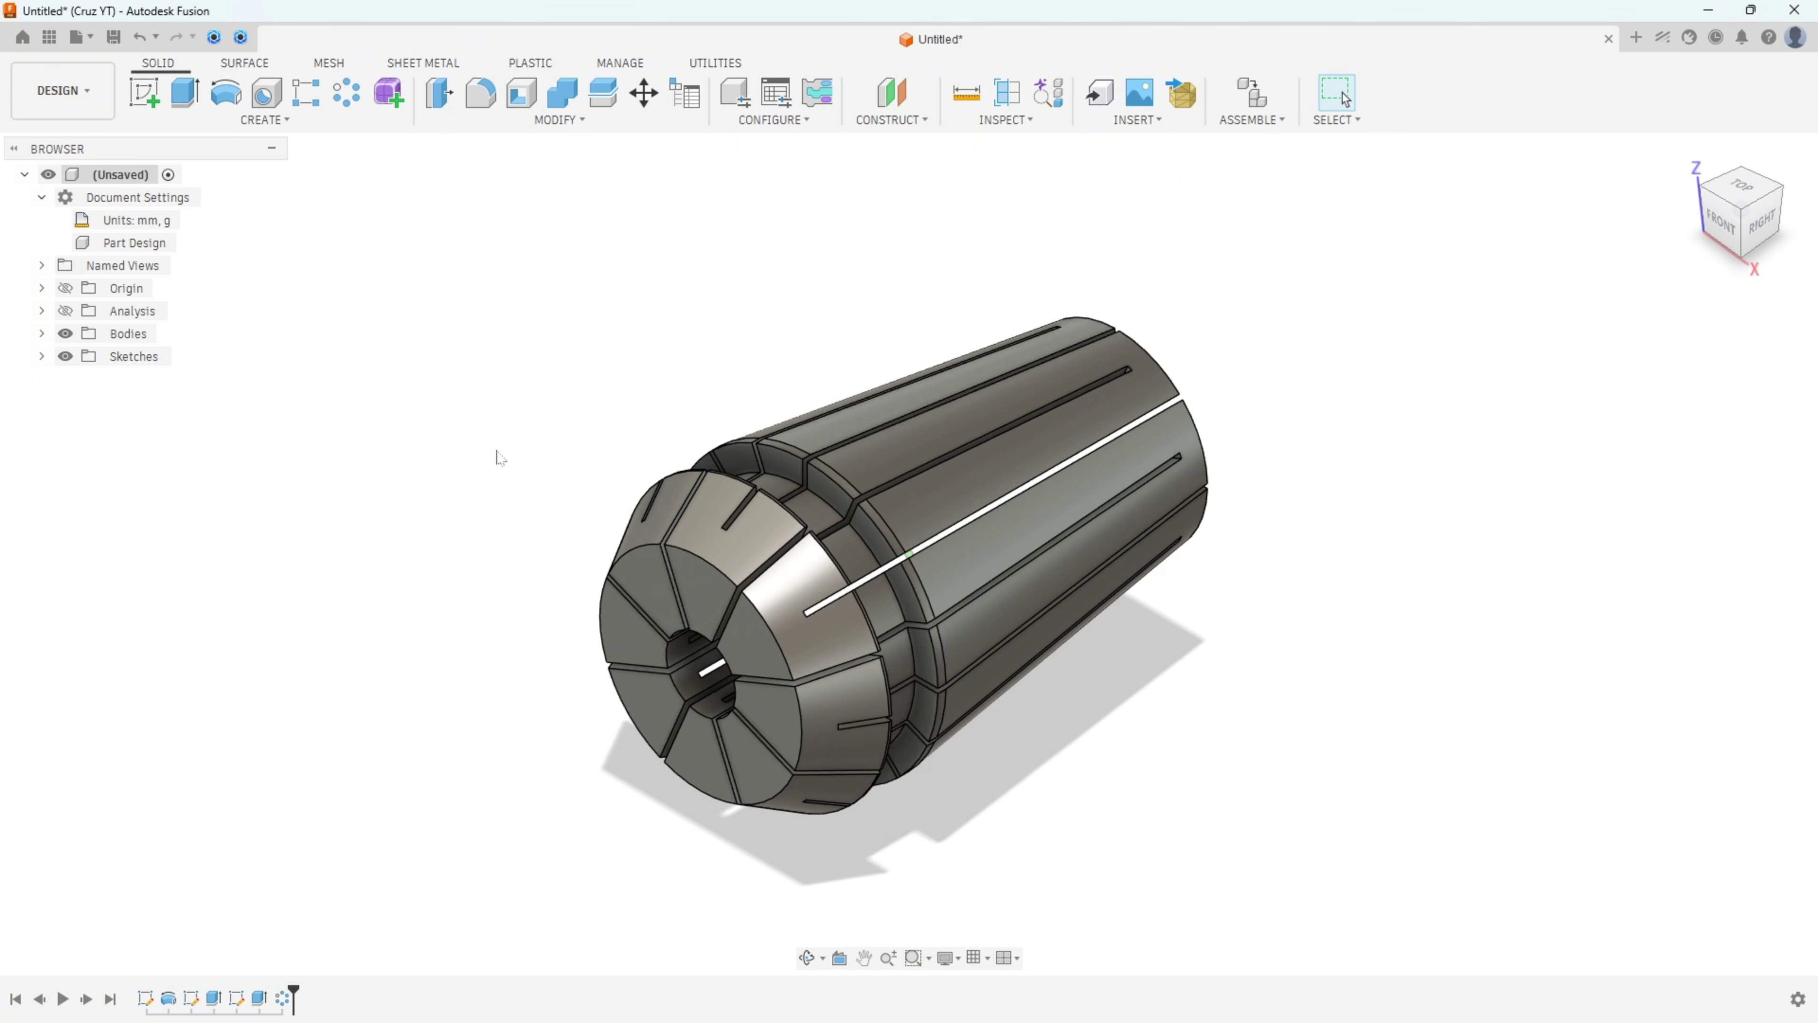